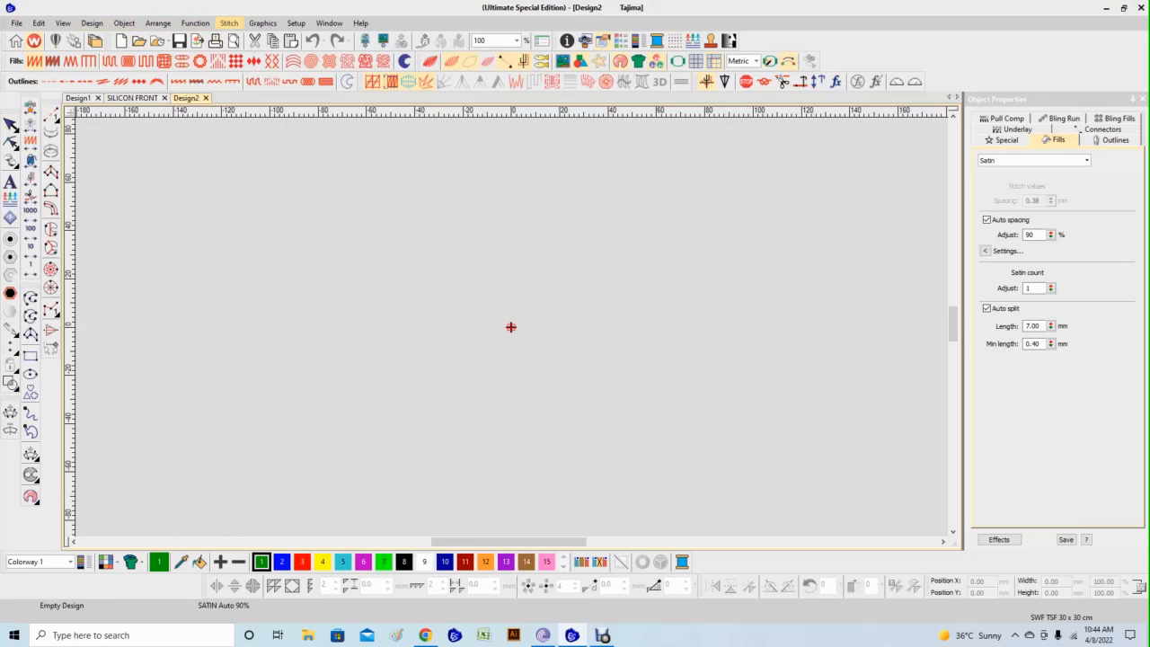
Import the JPEG bitmap file 300 from the Desktop folder into the empty Design2 as a backdrop graphic.
click(263, 23)
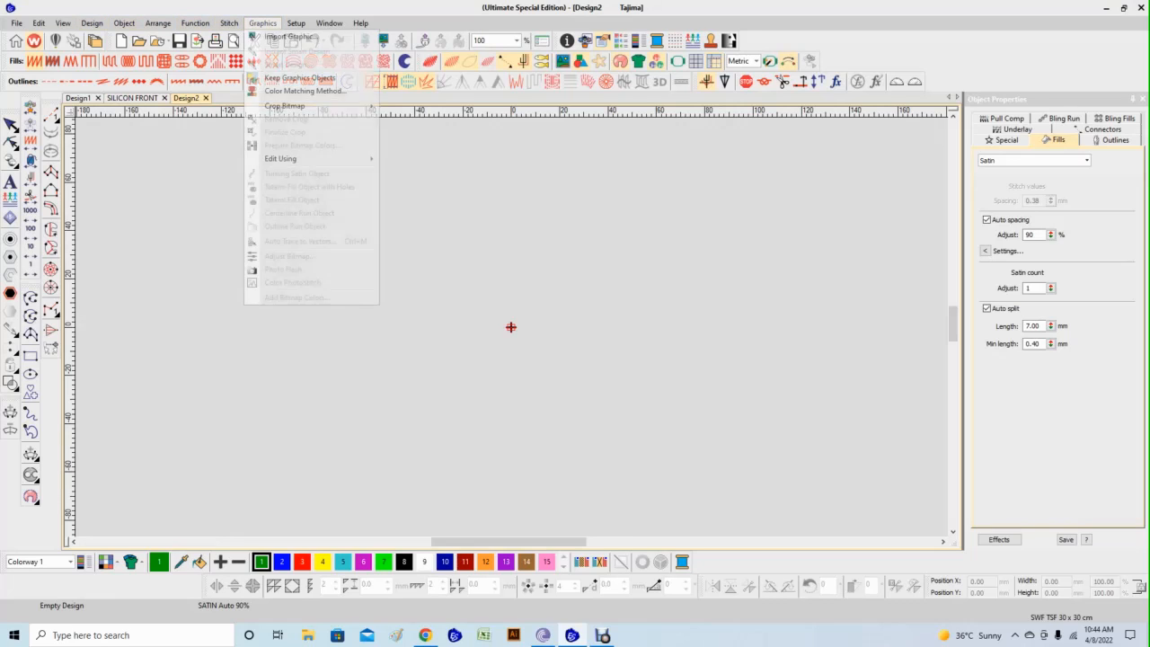
click(310, 80)
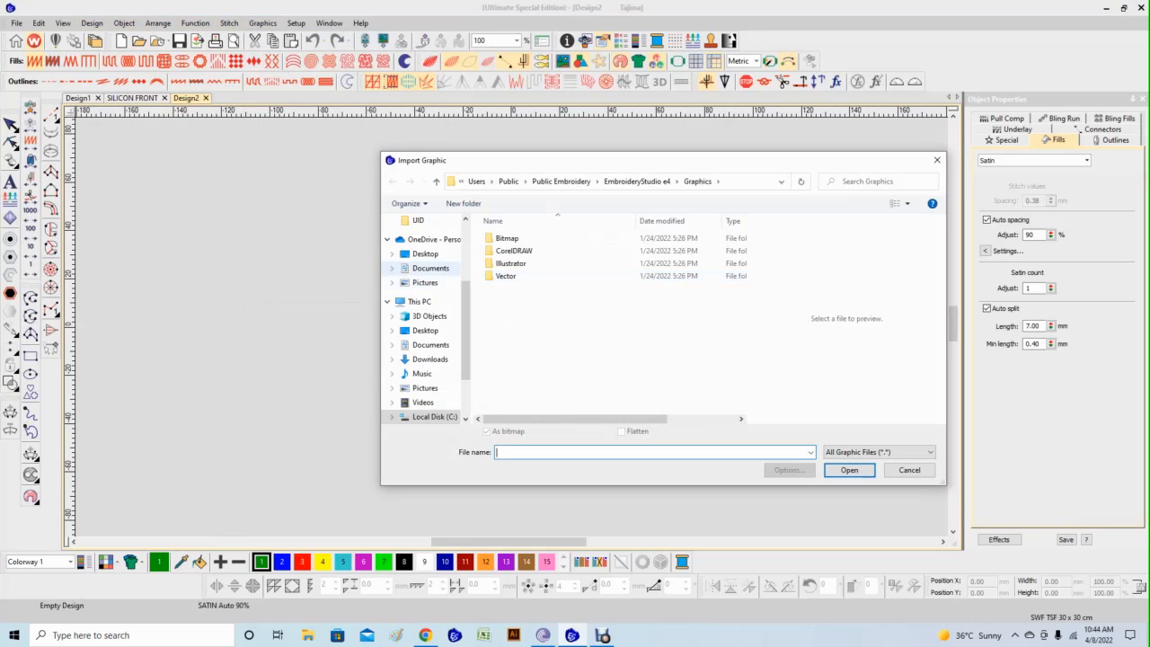
click(425, 253)
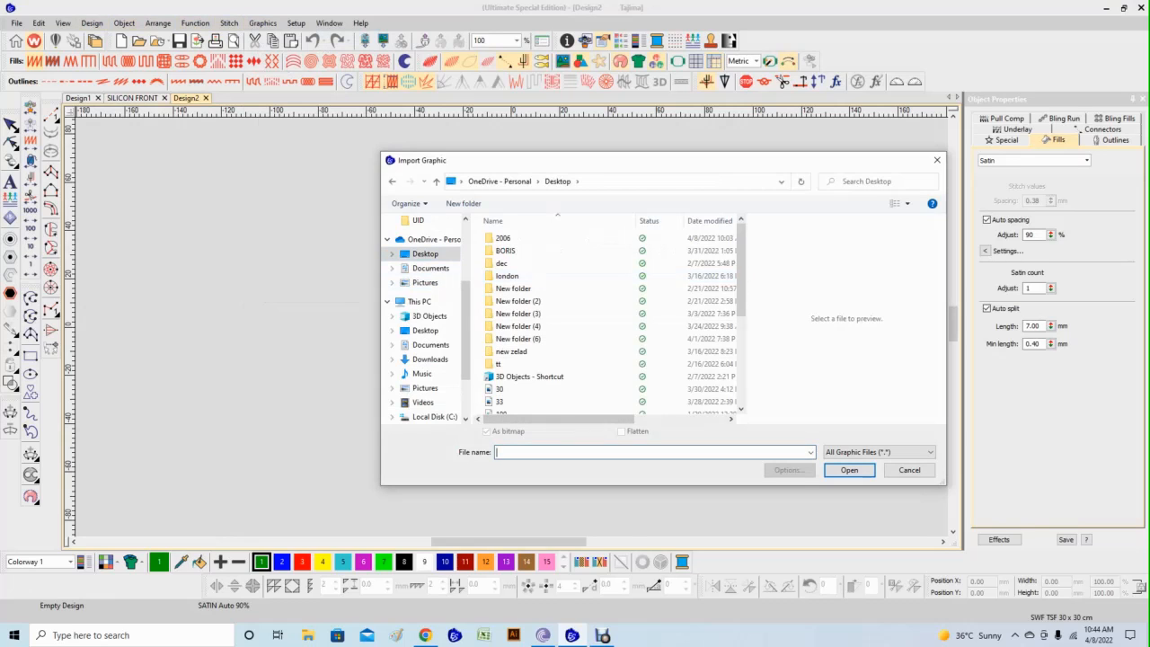
click(878, 452)
click(862, 481)
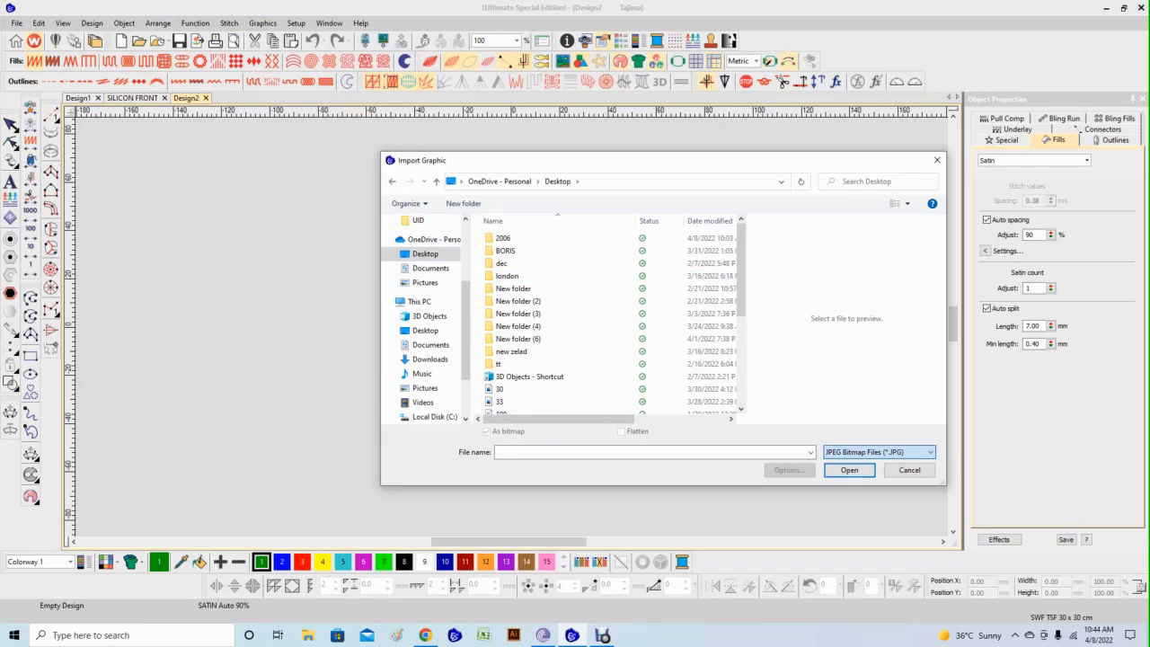
click(546, 311)
text(300)
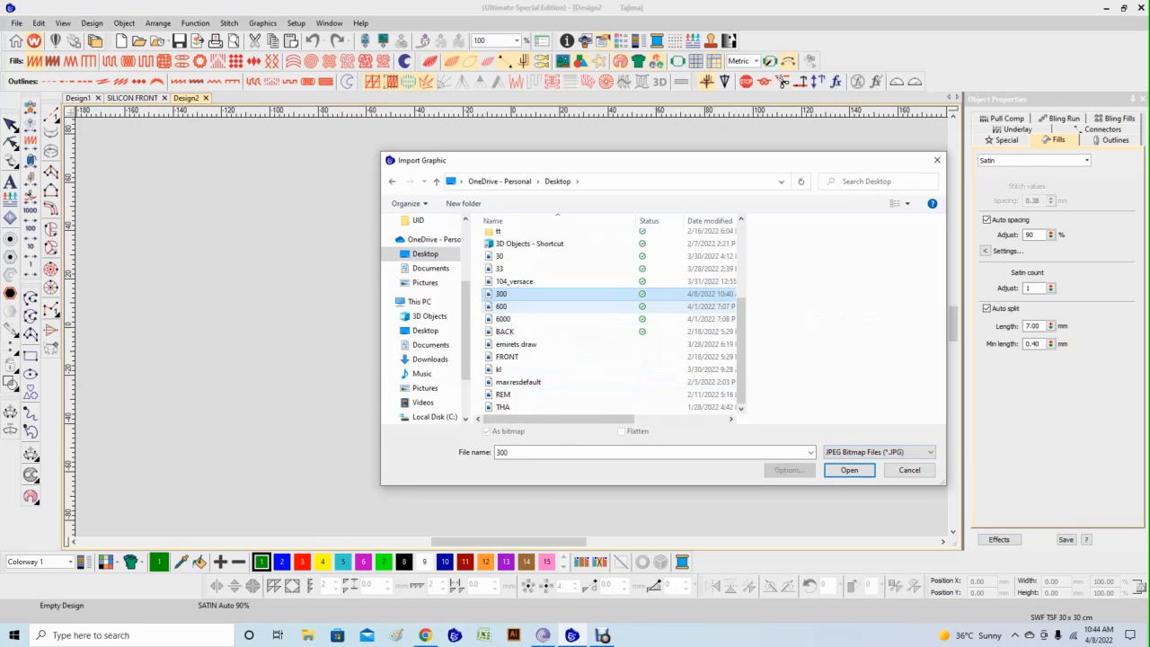
key(Return)
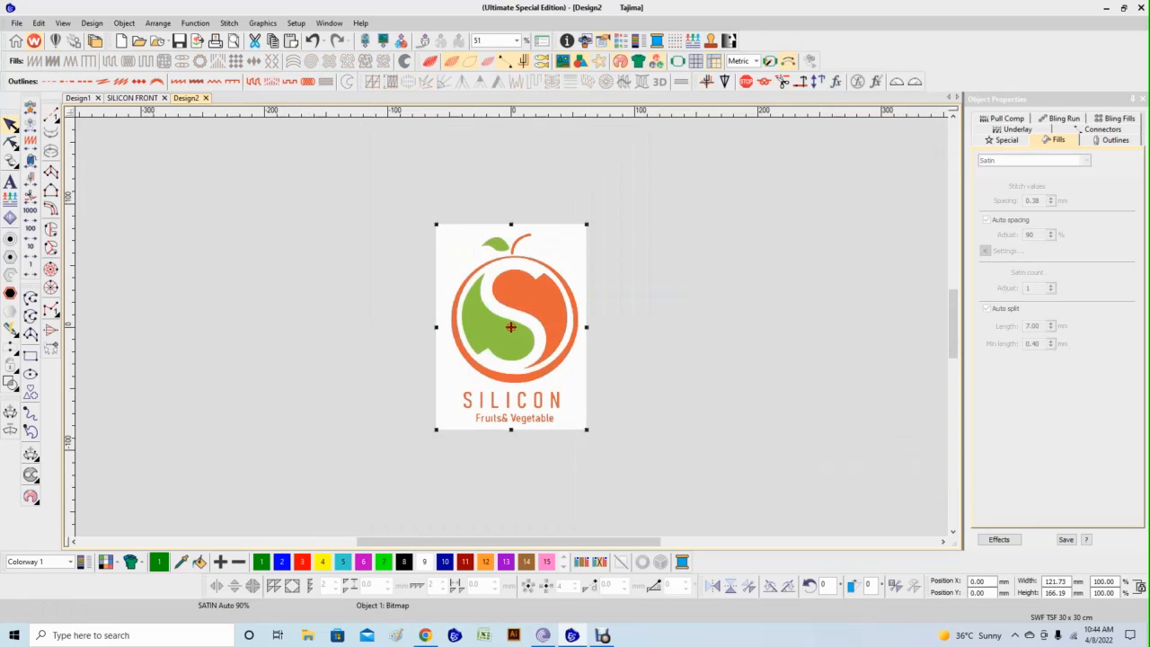
Switch to the SILICON FRONT design and remove its existing lettering stitch objects, keeping the logo image.
key(ctrl+Tab)
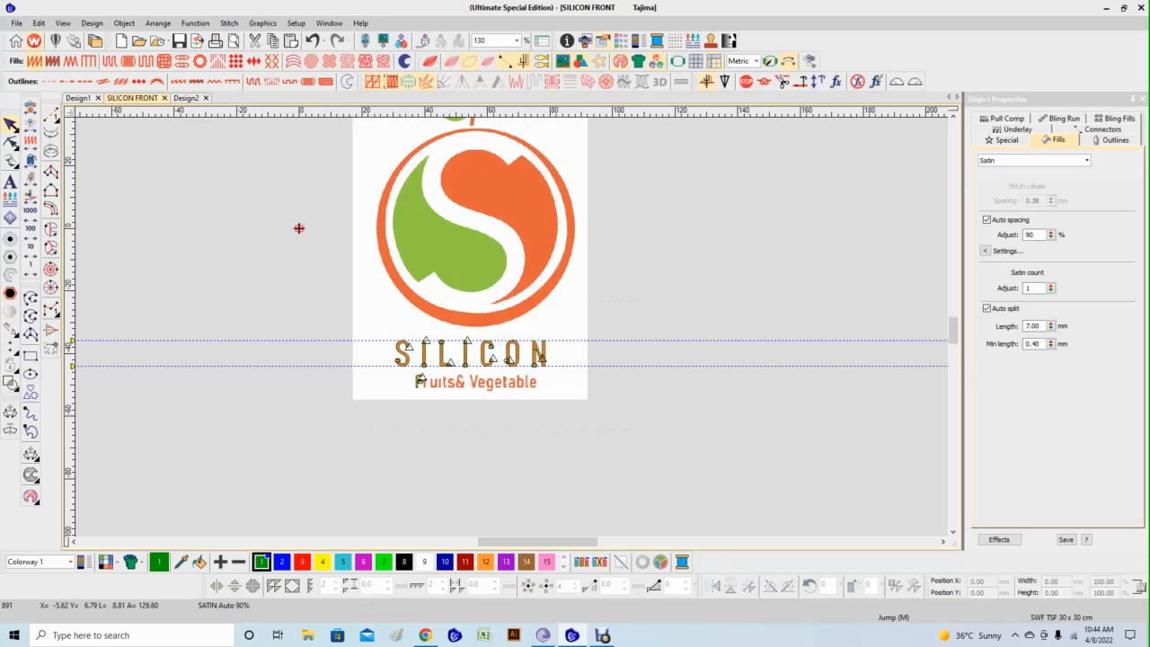
key(Delete)
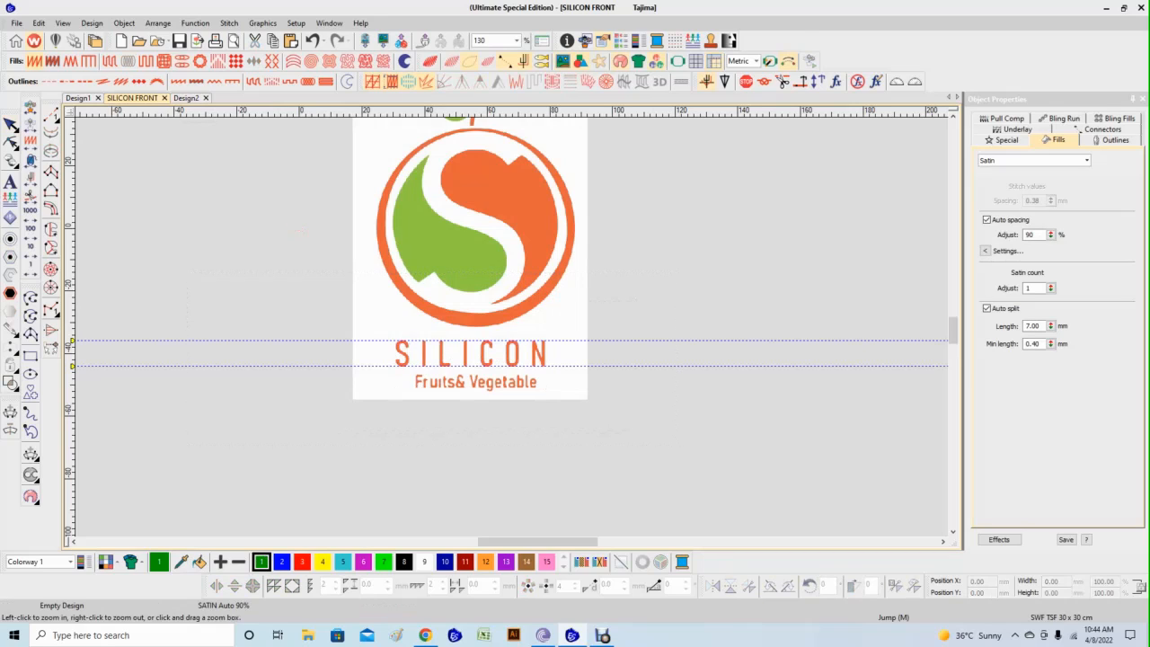
drag(362, 297, 534, 381)
key(b)
drag(210, 283, 606, 513)
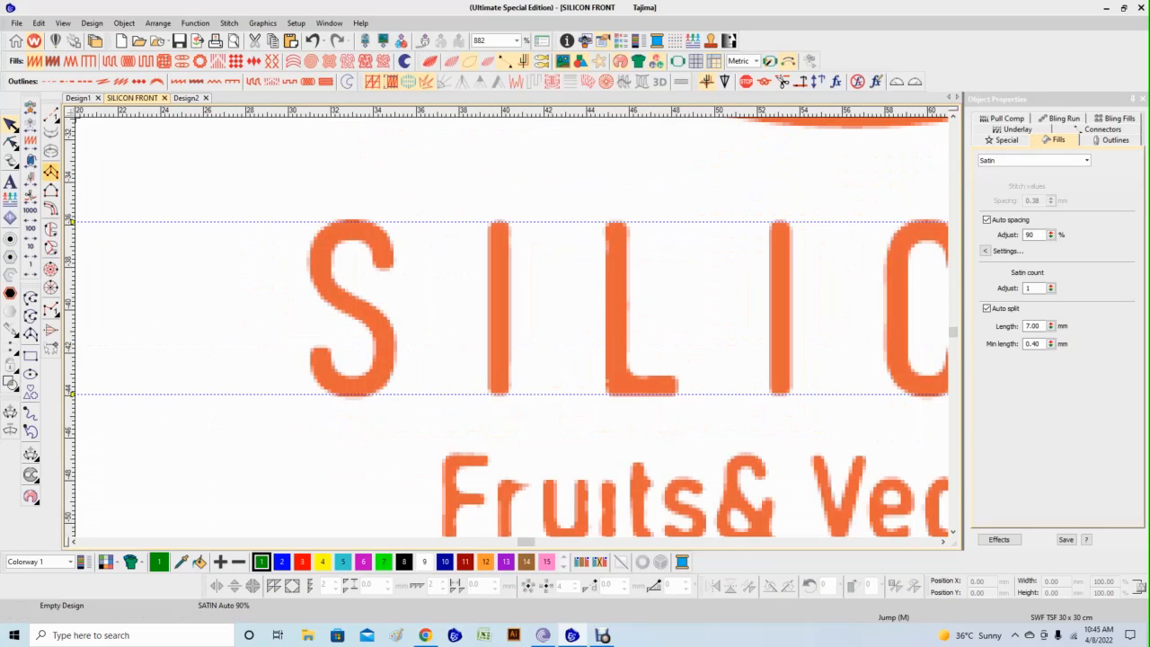
click(51, 172)
key(shift+z)
key(shift+z)
key(shift+z)
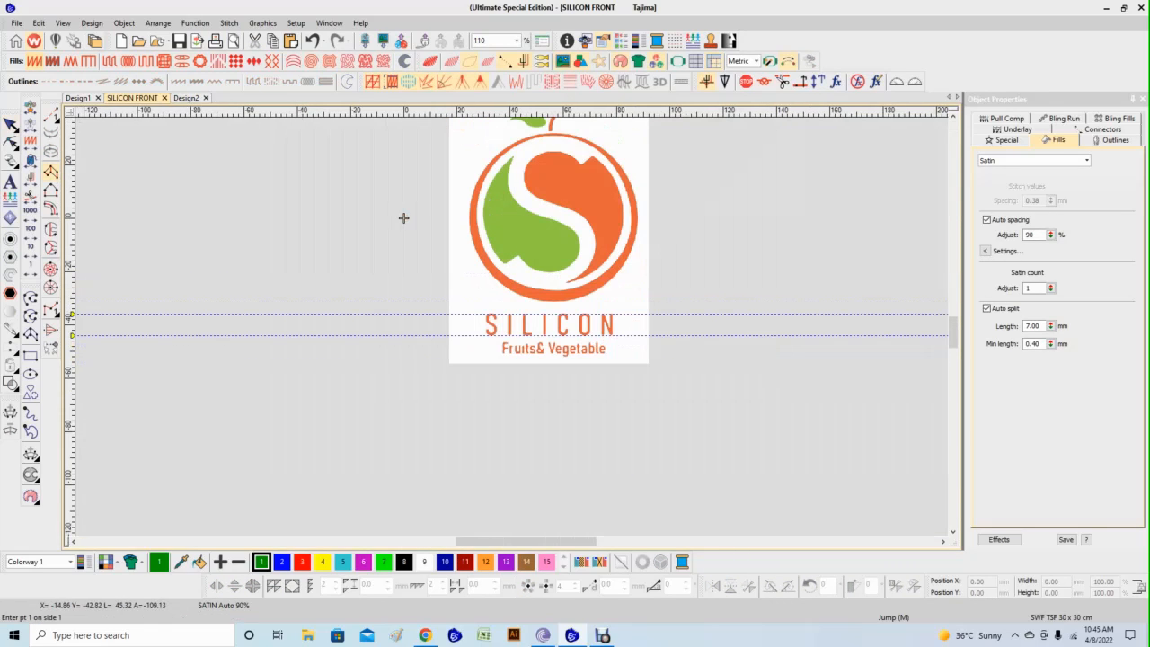
click(403, 218)
key(b)
drag(416, 262, 613, 373)
key(b)
drag(338, 240, 567, 427)
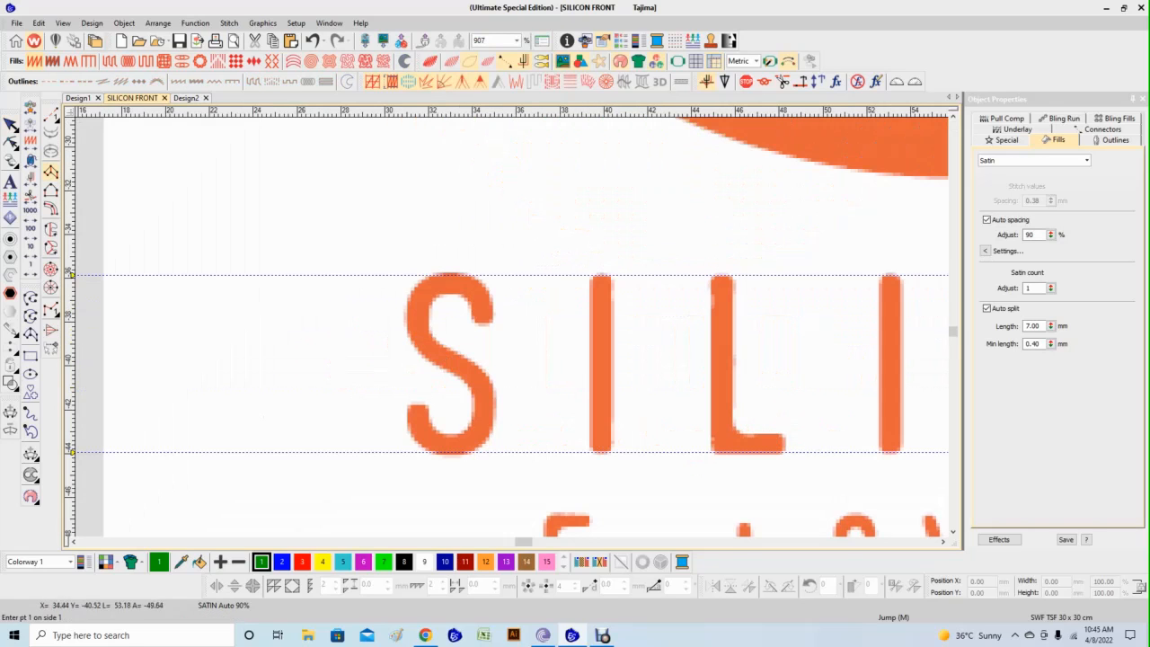
key(b)
drag(327, 212, 592, 509)
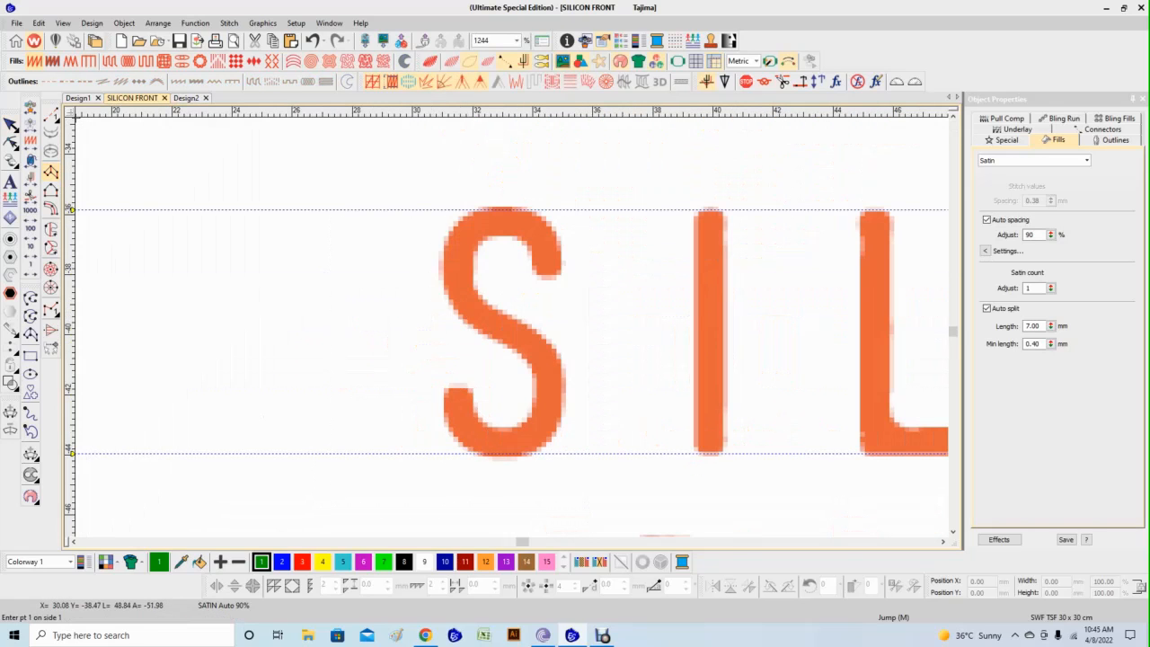
click(330, 191)
key(Escape)
key(Escape)
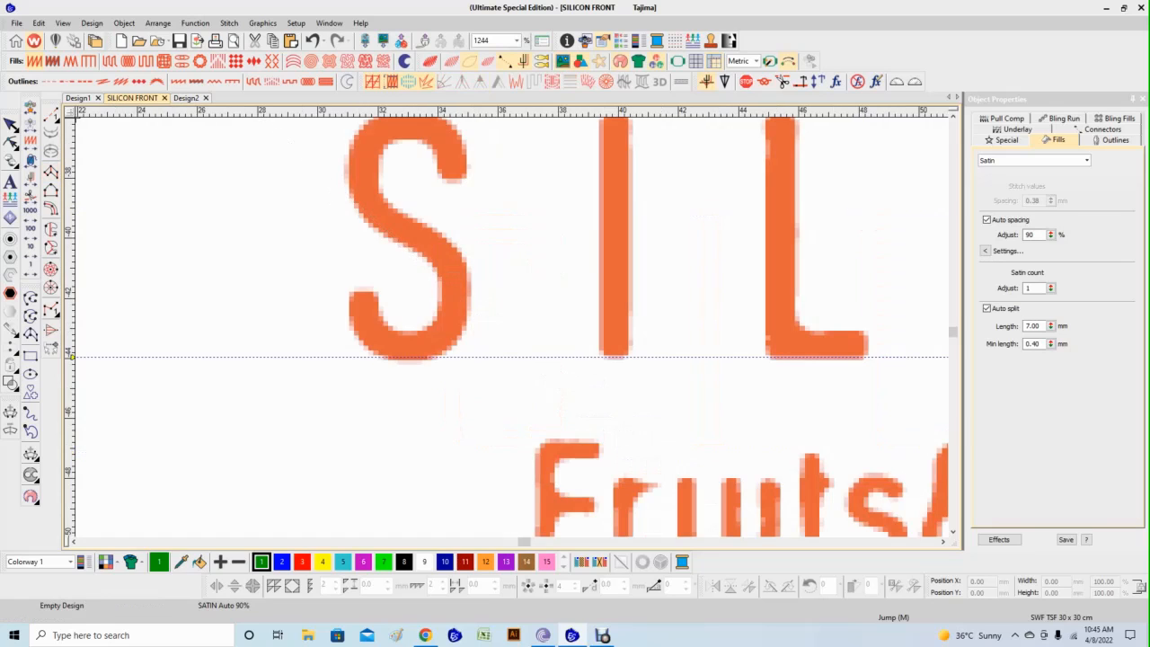
Digitize the lower half of the S in SILICON with a satin Column A, pairing curve points from the lower hook's tip to the diagonal.
scroll(591, 383, down, 2)
key(b)
drag(403, 192, 613, 408)
key(b)
drag(278, 221, 606, 498)
key(ctrl+a)
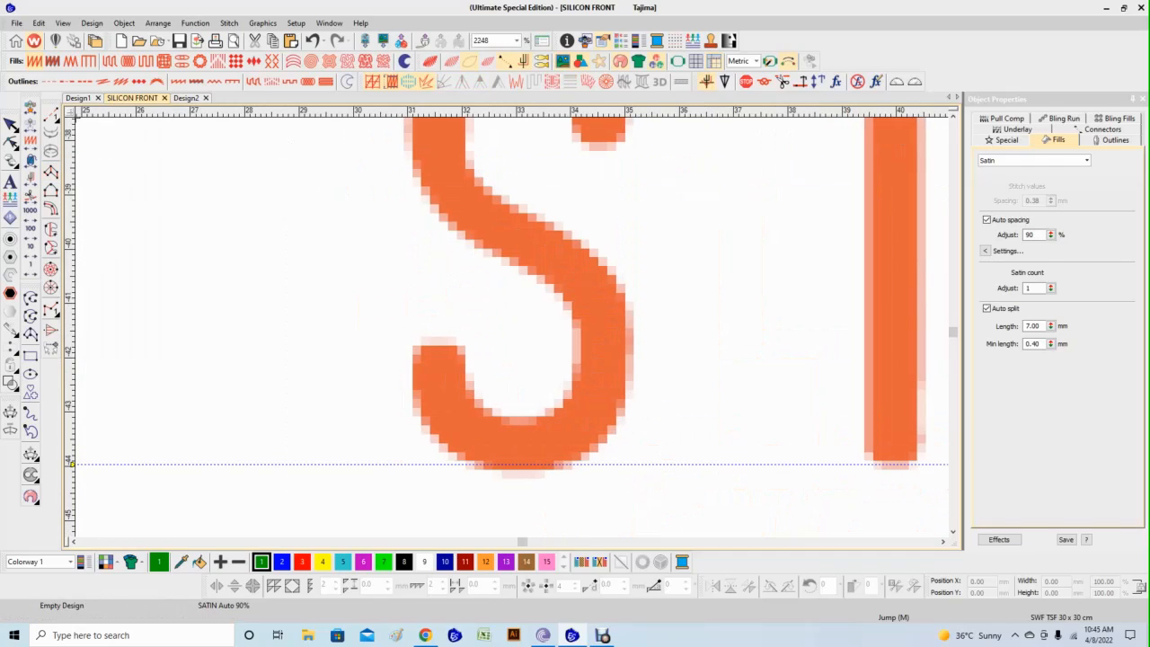
key(ctrl+z)
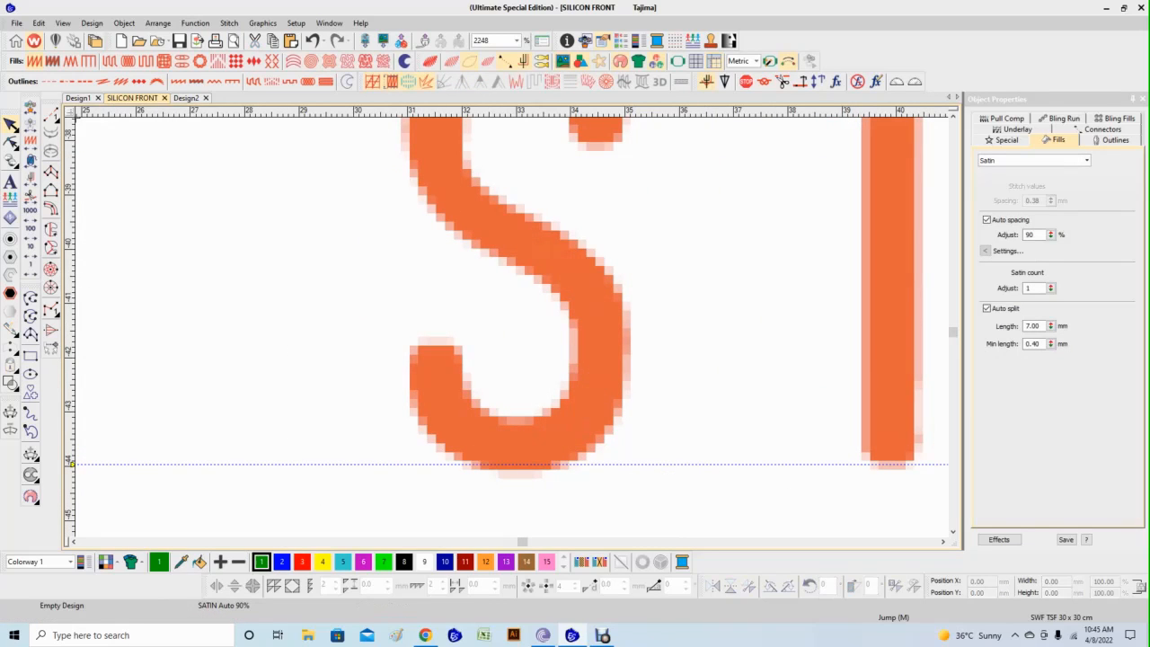
click(52, 209)
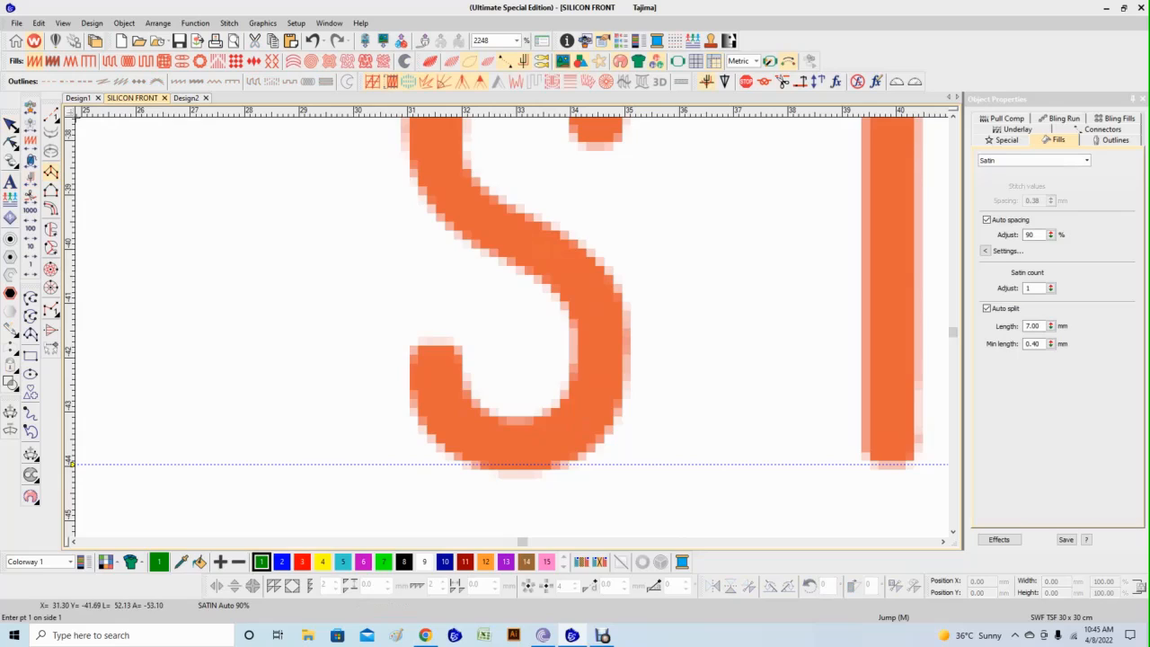
click(422, 340)
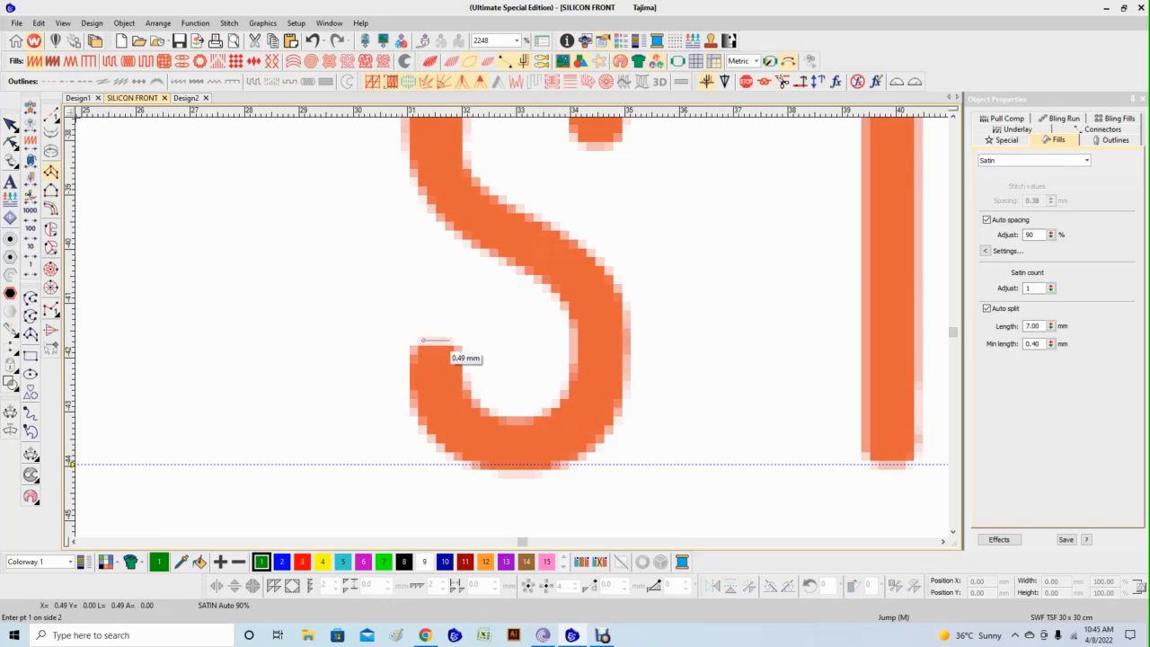
right_click(459, 365)
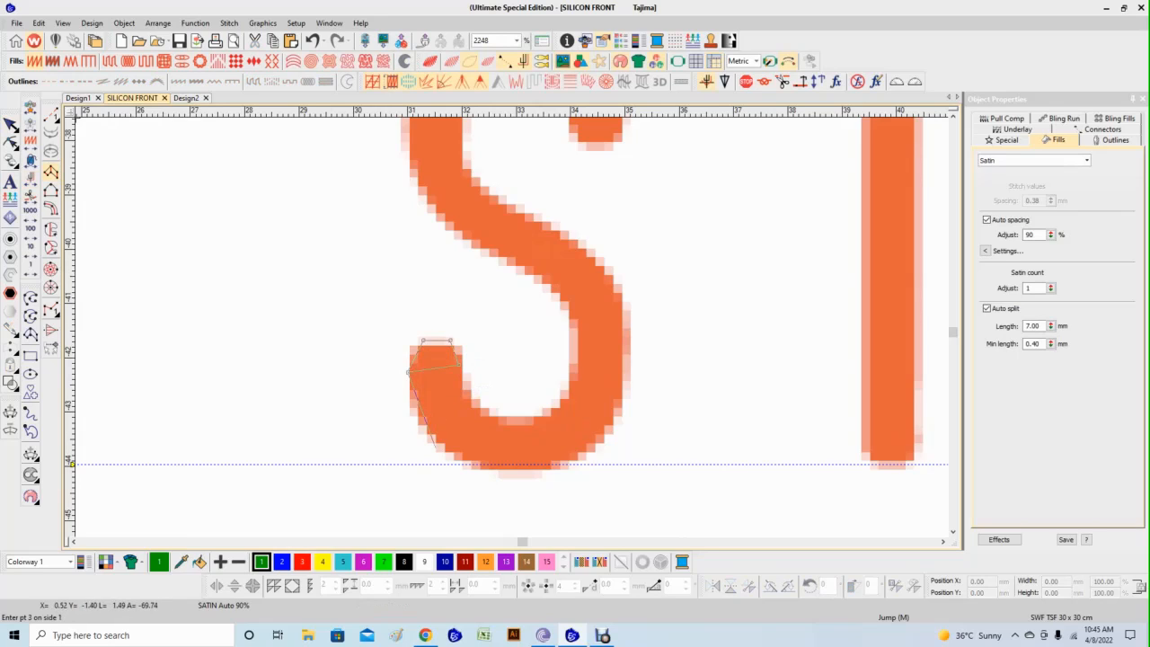
right_click(437, 443)
right_click(478, 407)
right_click(528, 471)
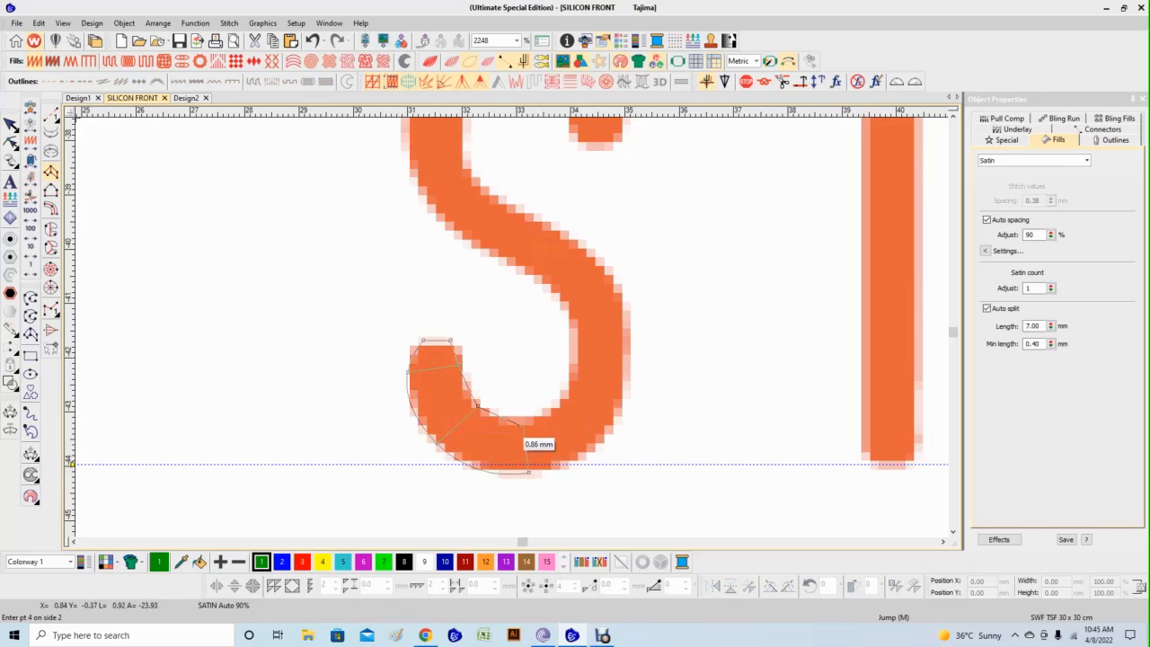
right_click(556, 403)
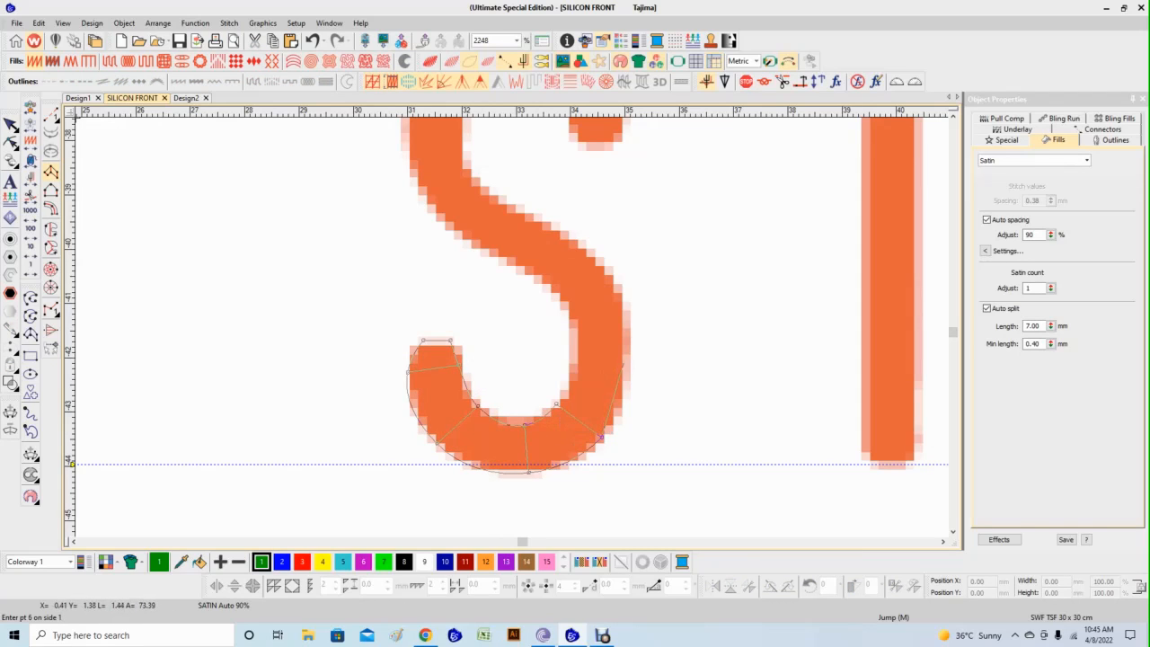
right_click(628, 361)
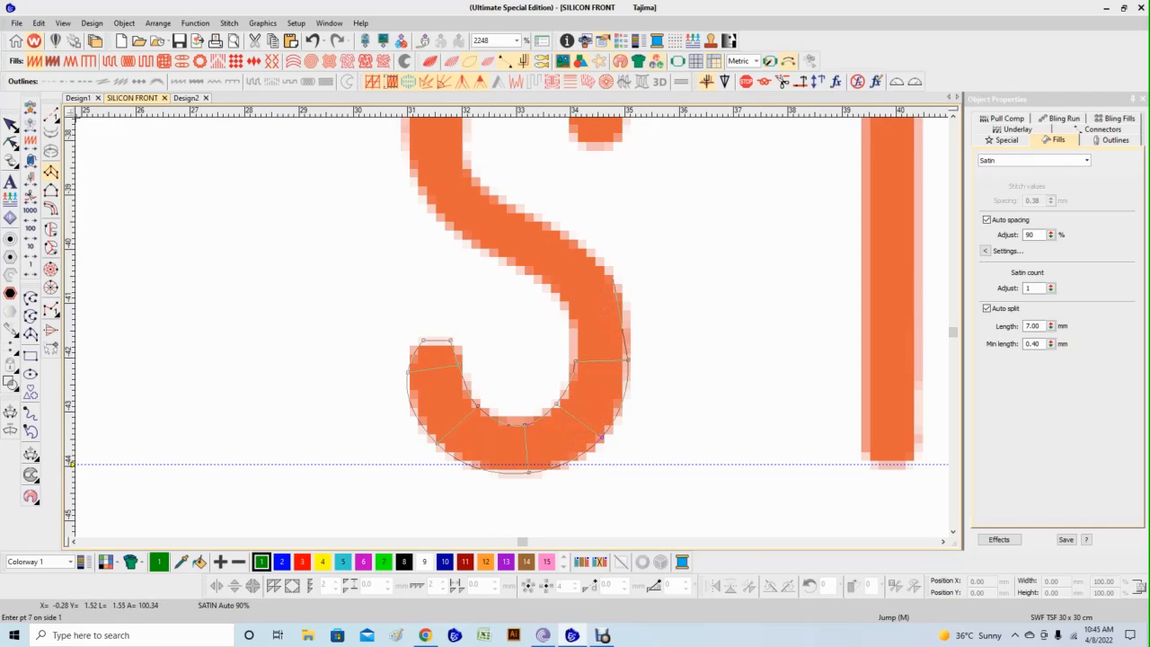
right_click(569, 306)
right_click(548, 225)
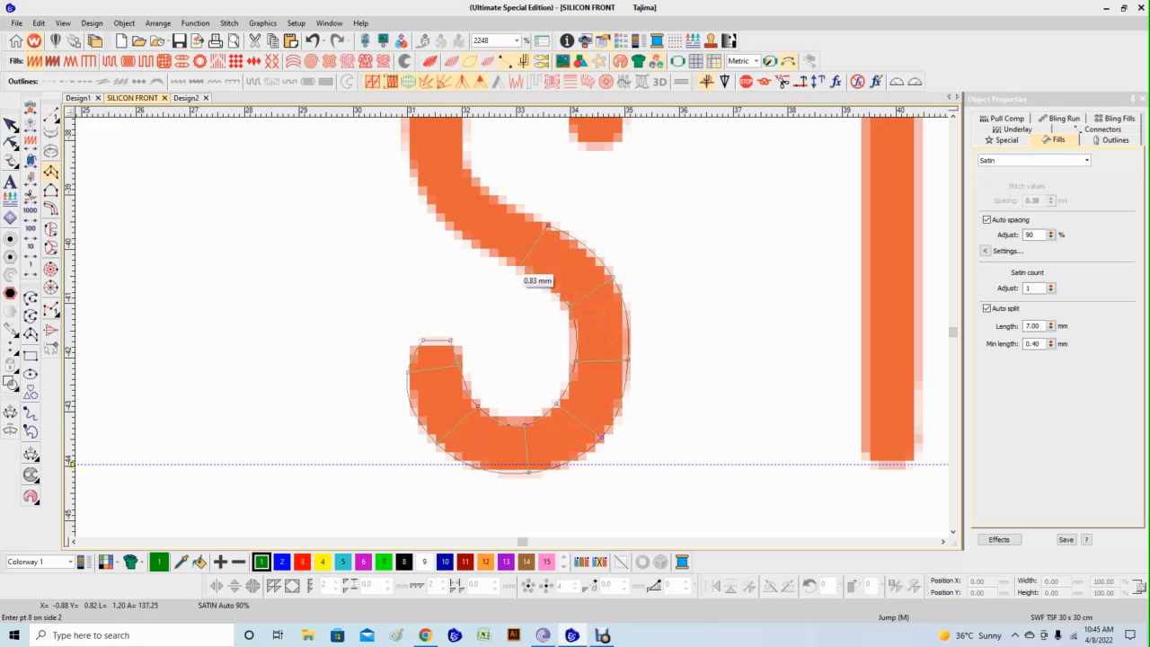
Continue the S column with point pairs along the diagonal and around the upper curve to its tip, and complete the satin object.
right_click(519, 269)
right_click(487, 191)
right_click(440, 219)
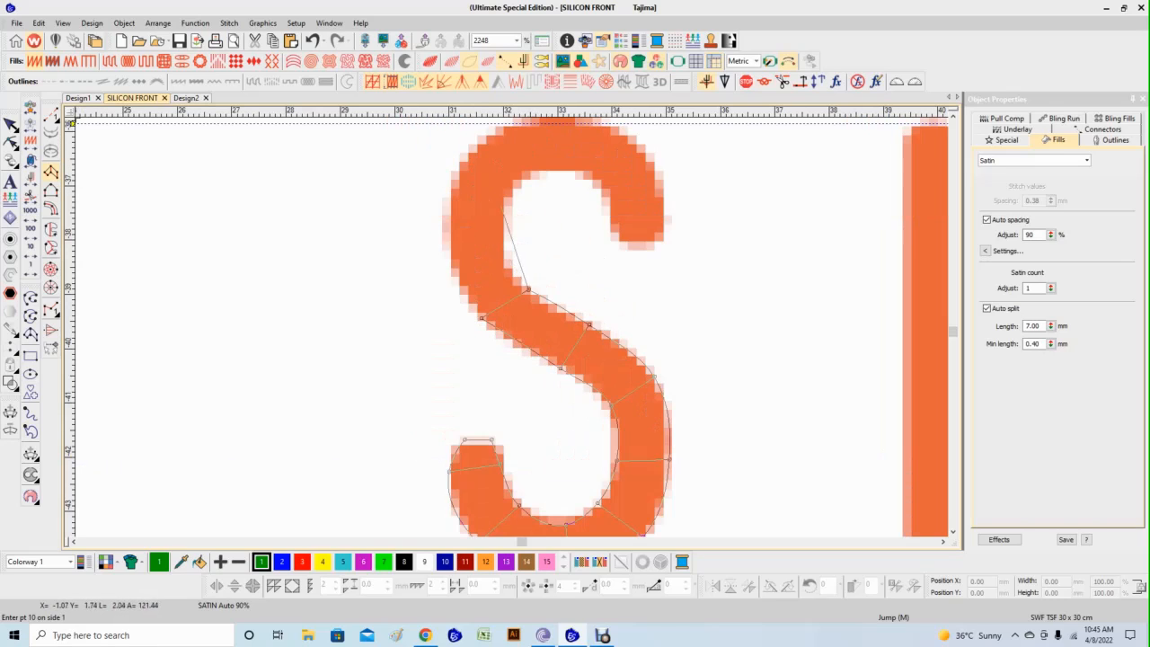
right_click(504, 245)
right_click(449, 239)
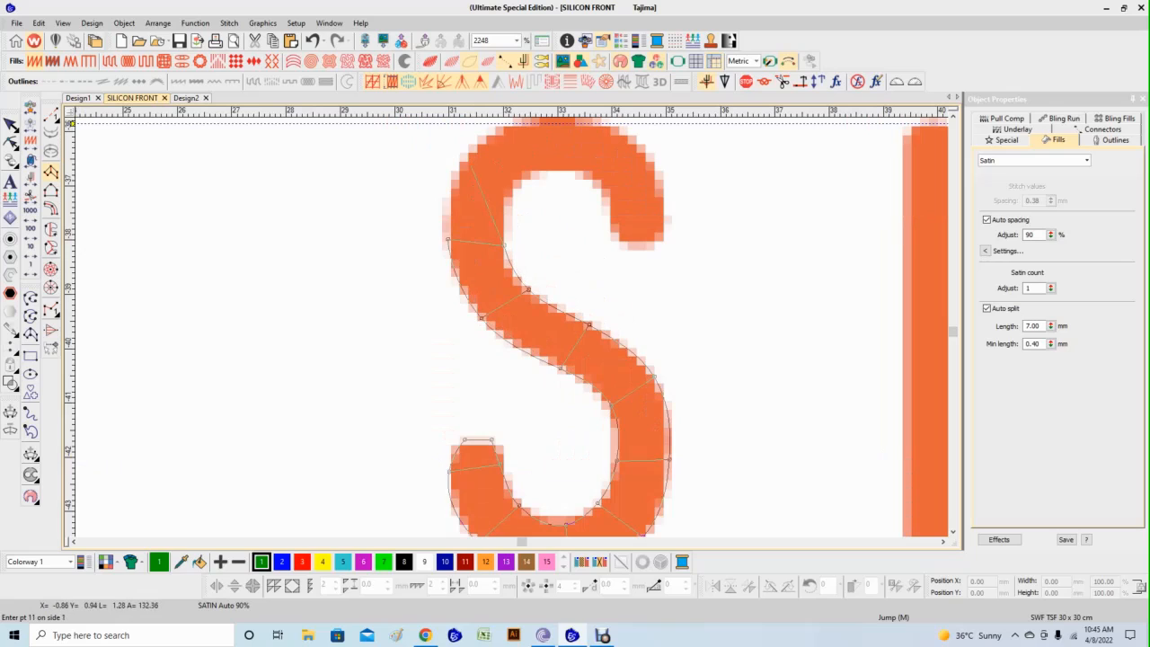
right_click(468, 160)
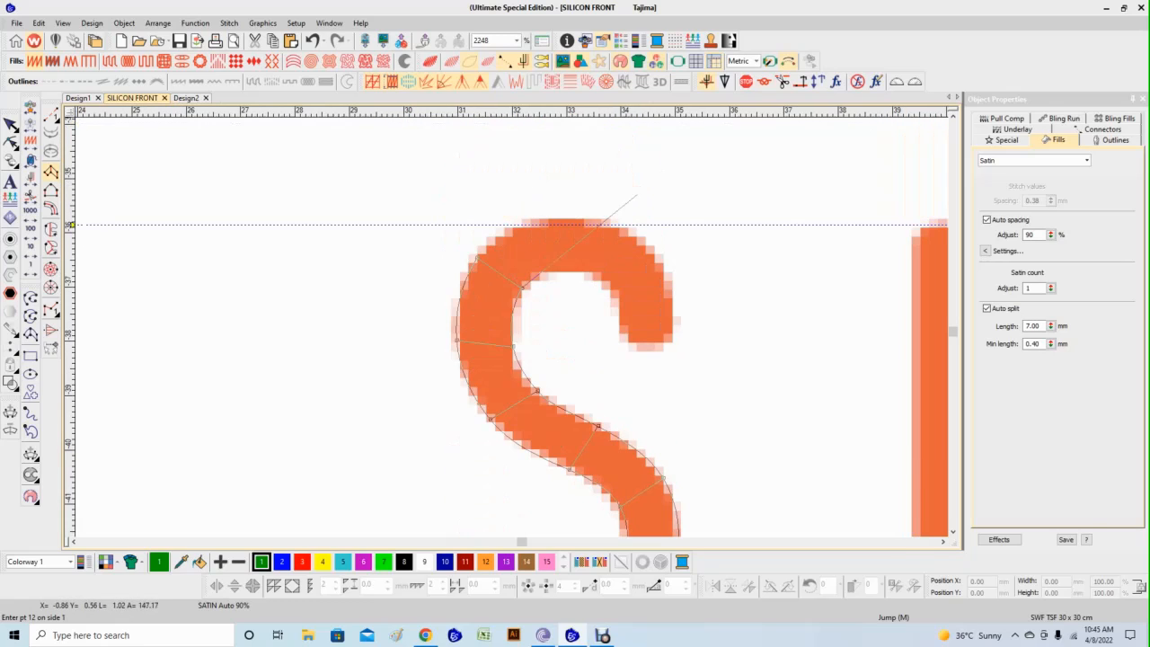
right_click(562, 218)
right_click(651, 249)
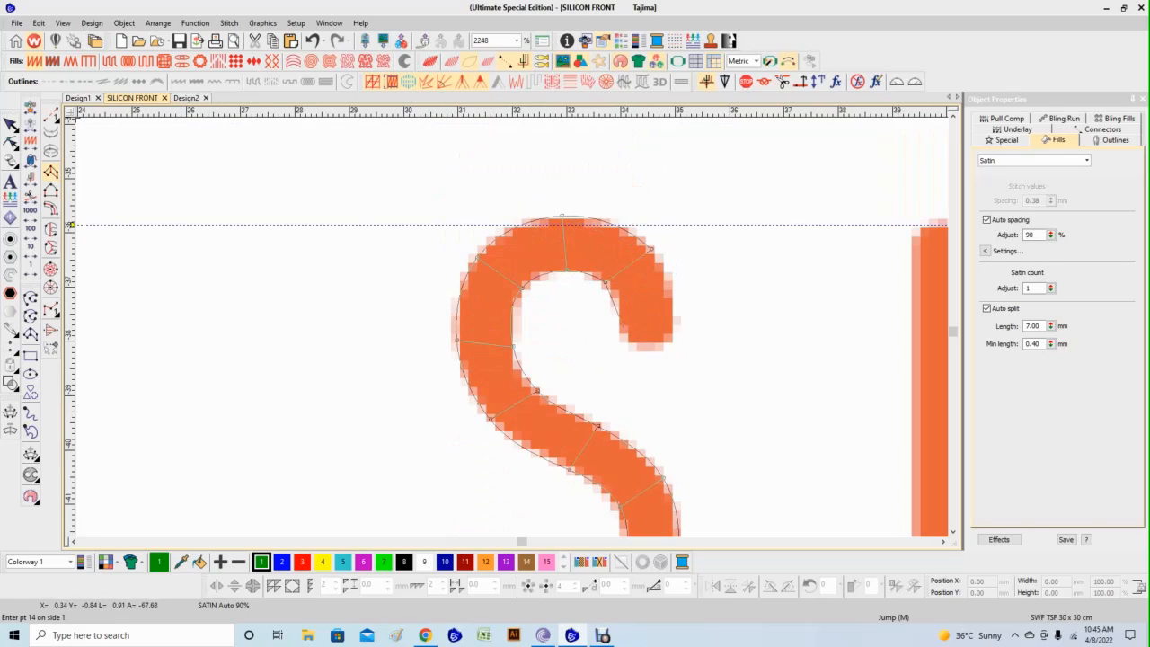
right_click(674, 322)
right_click(659, 348)
key(Return)
Delete the newly digitized S and paste the previously removed lettering objects back over the logo image.
scroll(659, 348, down, 7)
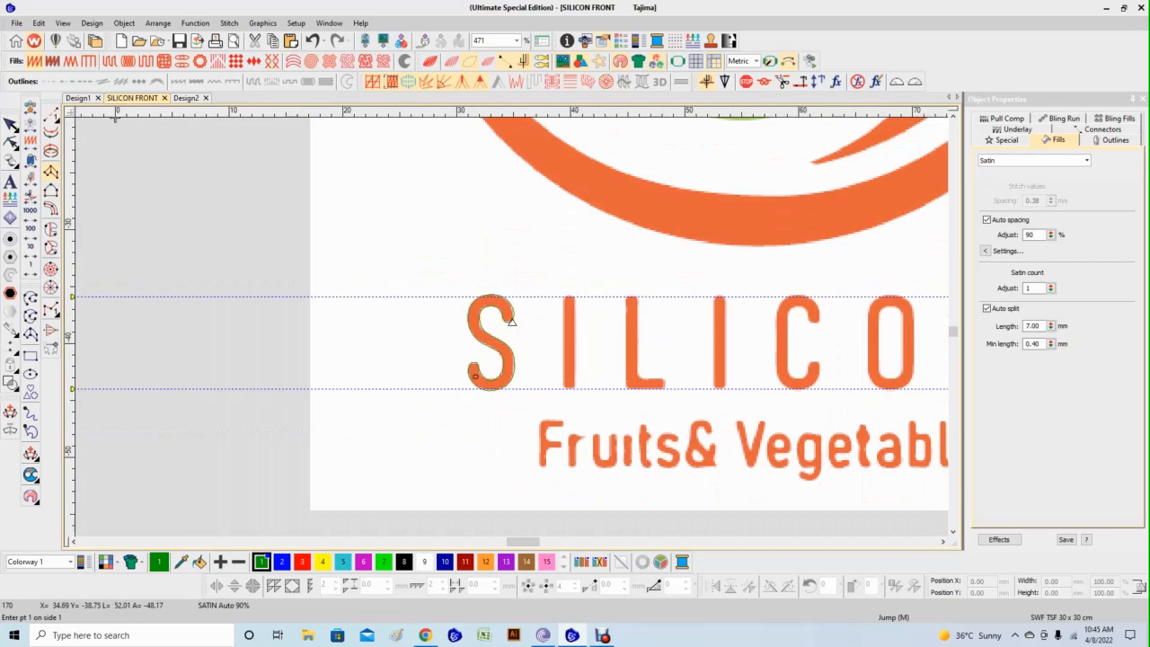
key(b)
drag(288, 182, 791, 482)
key(ctrl+a)
key(Delete)
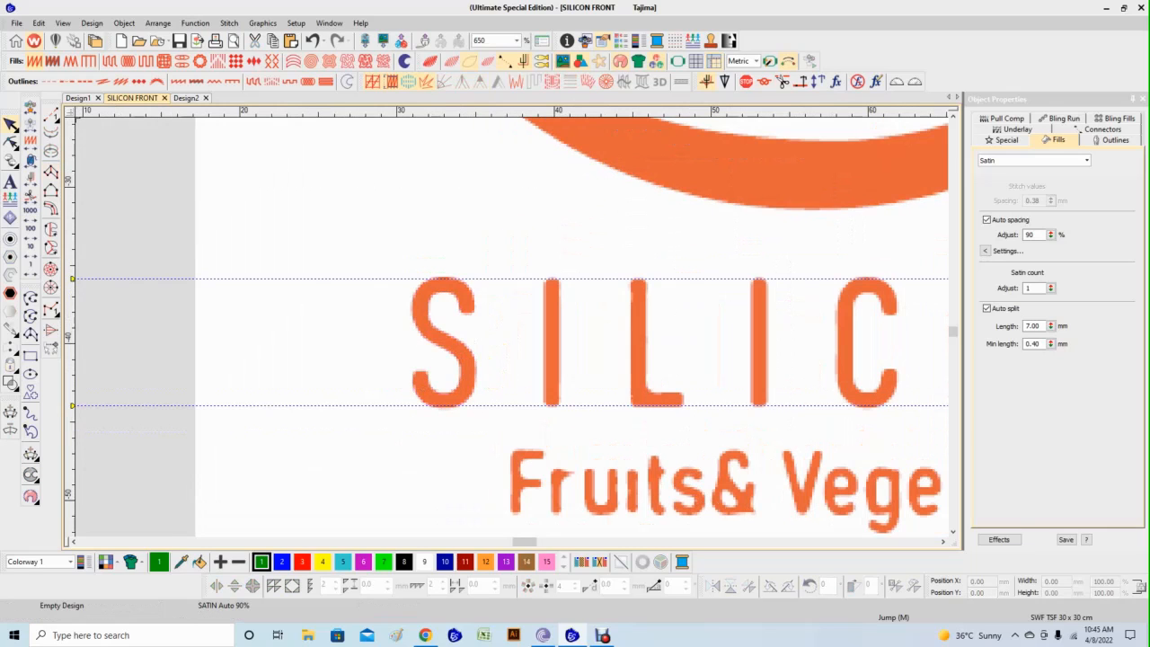
key(ctrl+v)
key(Escape)
Examine the SILICON lettering as object outlines and as realistic satin stitches, with the logo image behind it.
scroll(665, 346, down, 2)
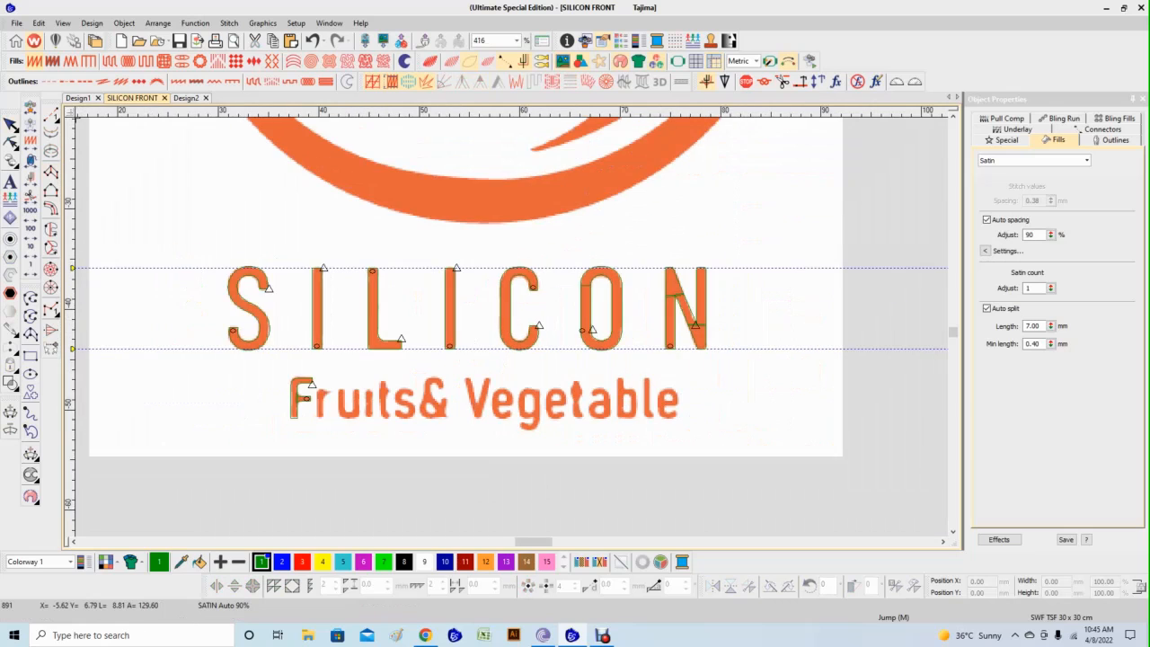
key(b)
drag(224, 216, 578, 423)
scroll(903, 370, down, 1)
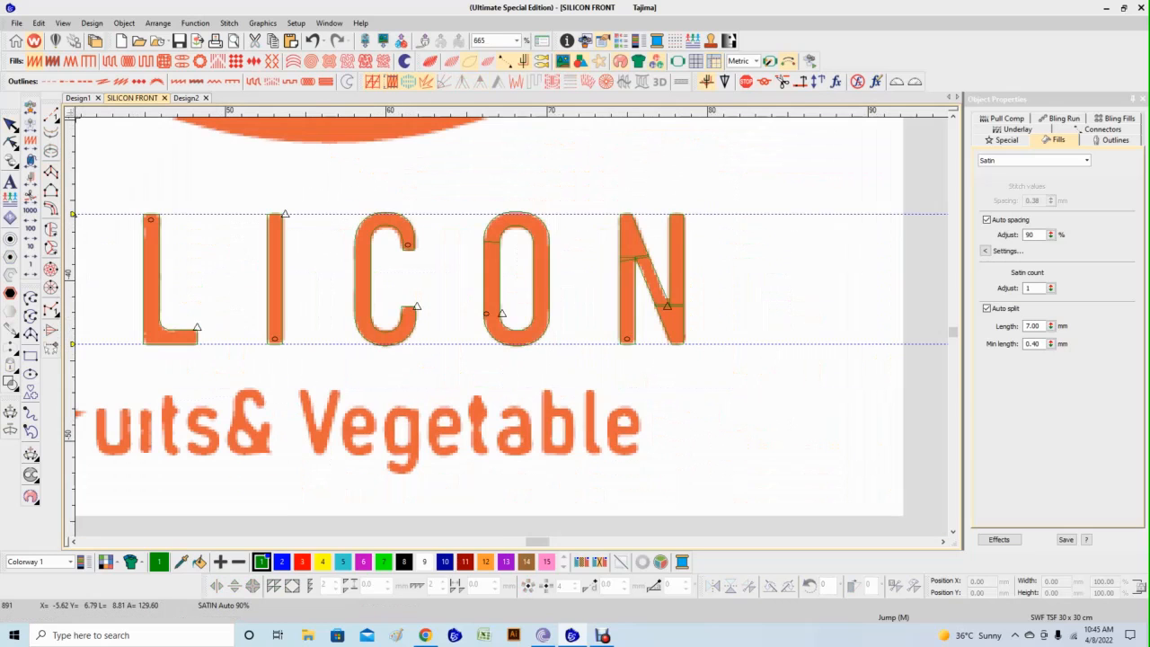
scroll(500, 324, up, 1)
key(s)
scroll(450, 324, down, 2)
key(t)
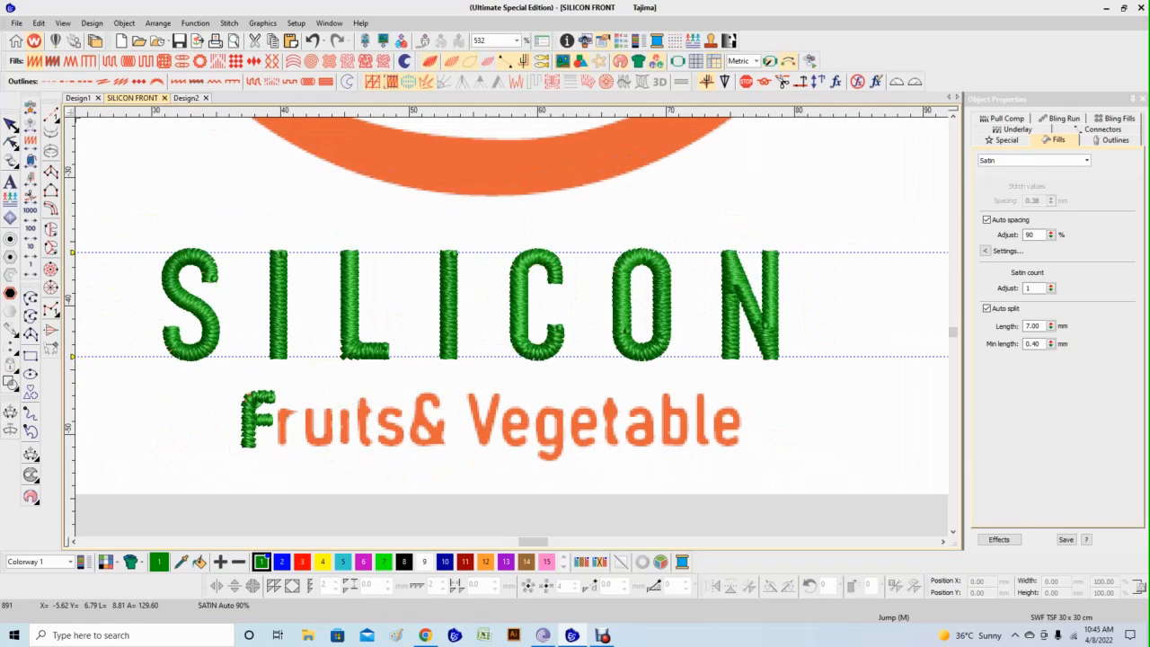
key(d)
key(d)
key(t)
key(s)
Examine the reshape points of the column forming the stem and upper arm of the F in Fruits.
scroll(264, 410, up, 6)
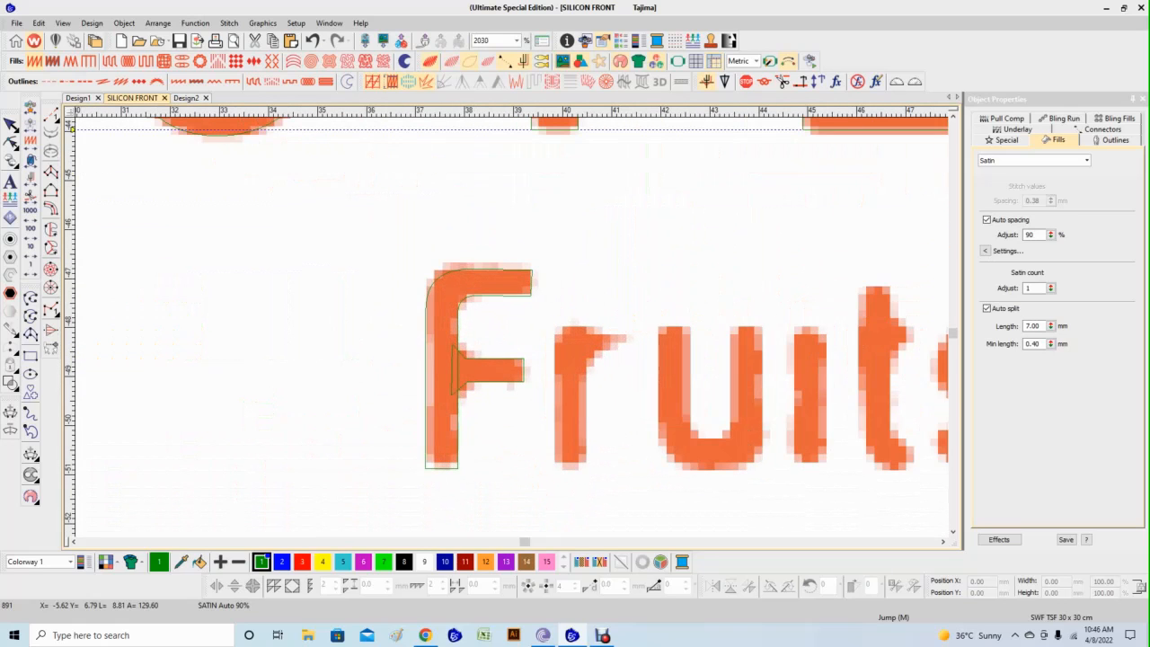
key(Escape)
key(h)
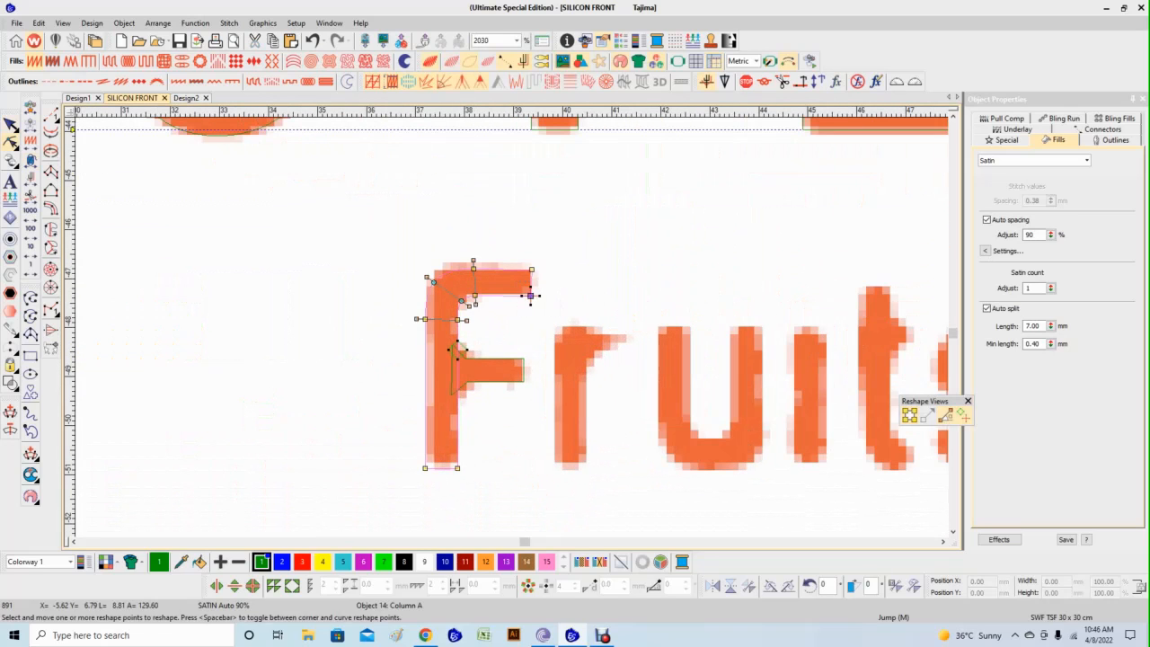
click(474, 268)
Place a horizontal guide along the baseline of the Fruits& Vegetable text and leave the Column A tool without adding an object.
key(a)
key(z)
drag(724, 301, 385, 506)
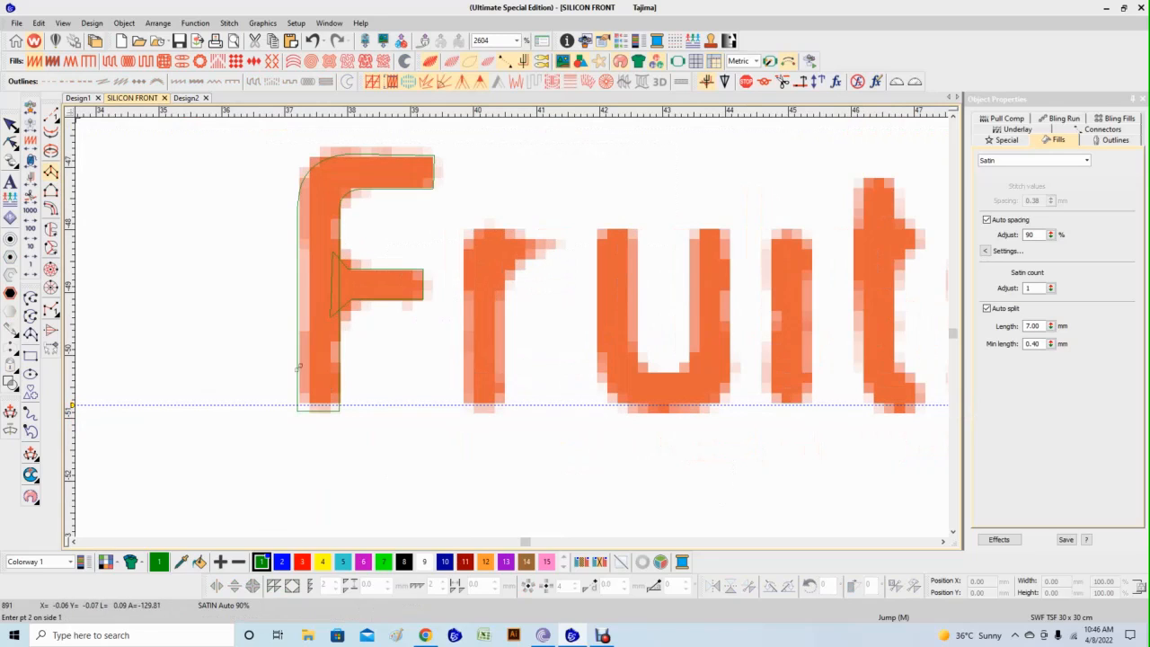
key(Escape)
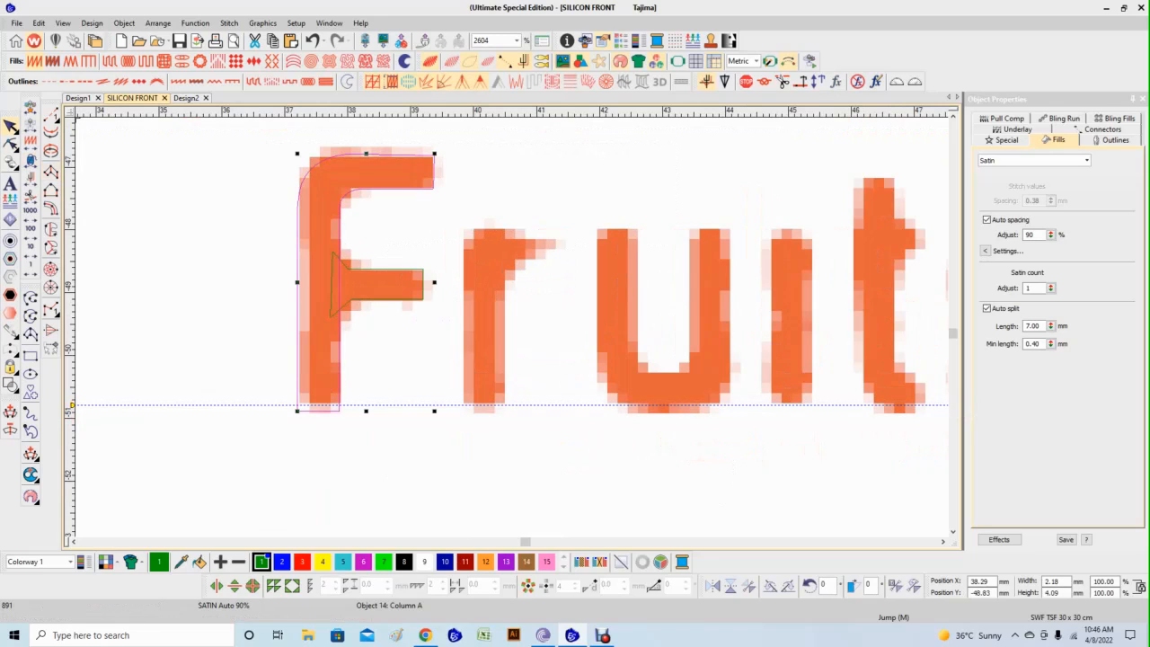
Reshape the column forming the stem of the F so its foot sits on the baseline guide.
click(11, 144)
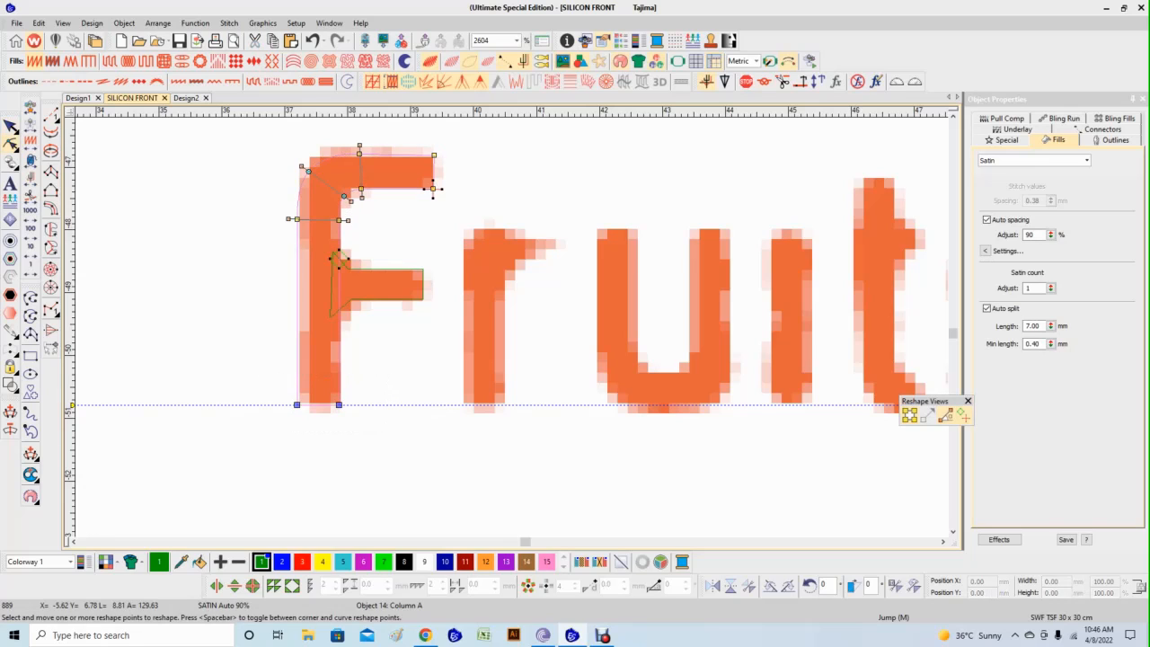
Digitize the r in Fruits as a Column A object from the baseline guide up the stem to the arm's tip.
click(52, 171)
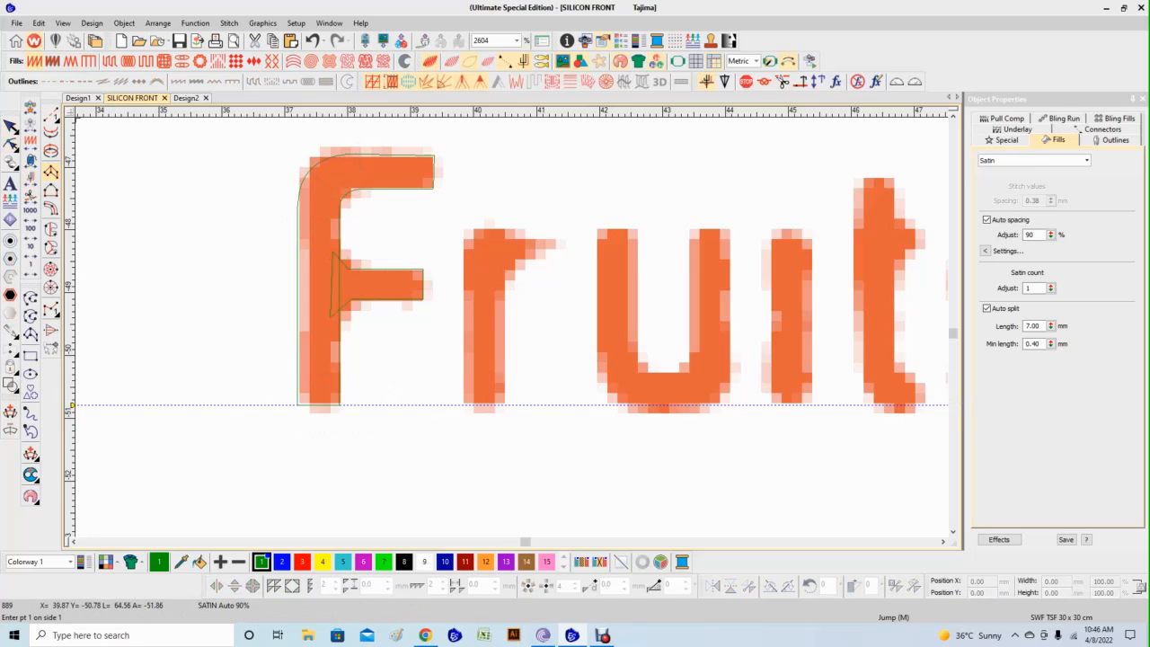
click(465, 406)
scroll(469, 292, down, 1)
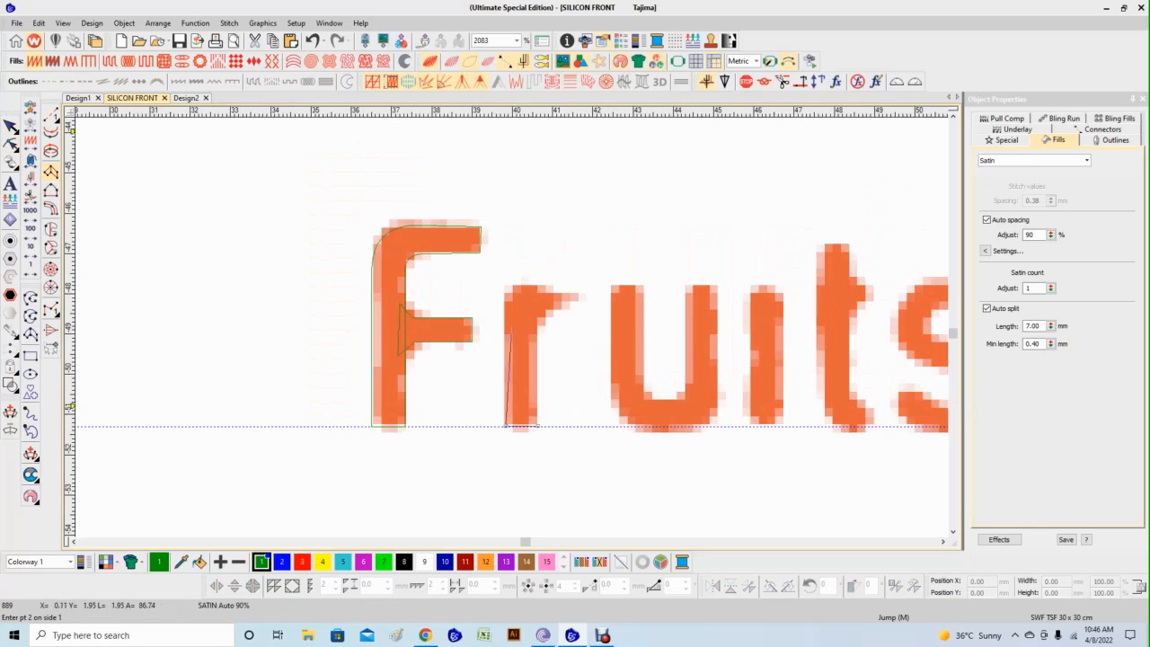
scroll(512, 334, down, 1)
scroll(512, 337, up, 2)
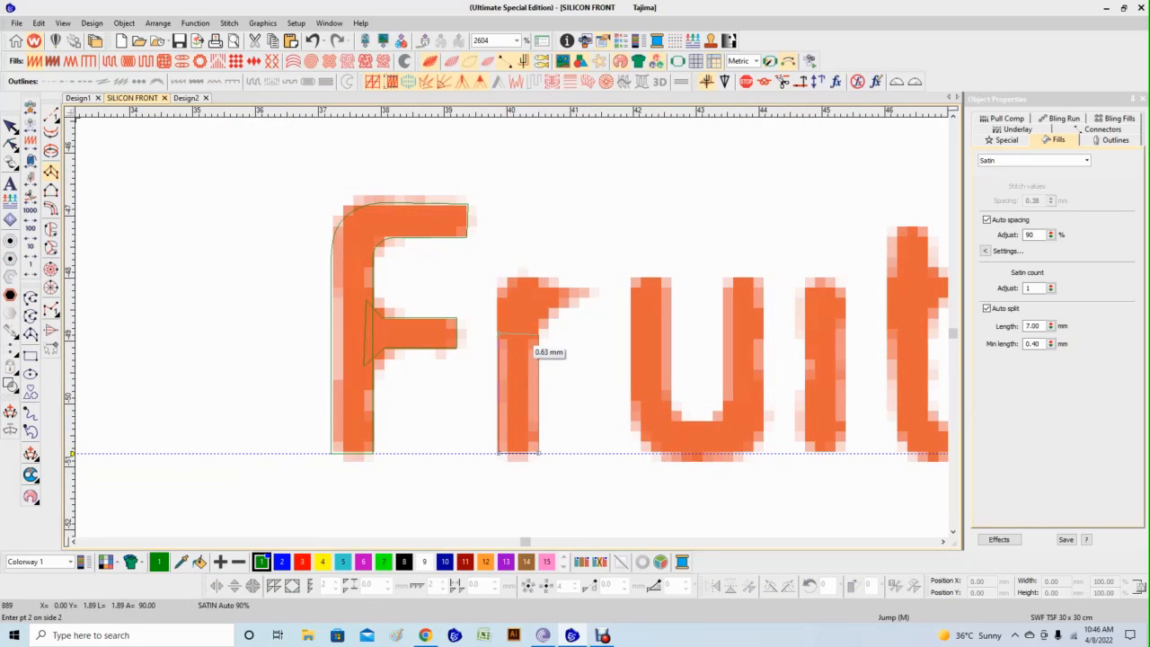
click(539, 336)
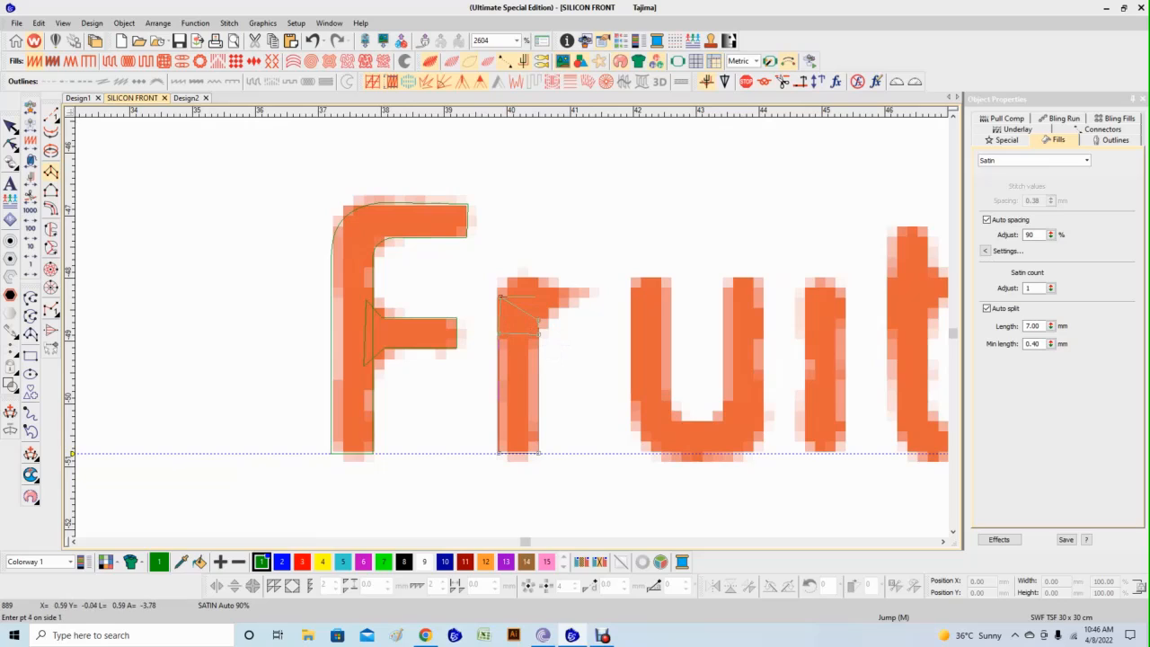
click(532, 276)
click(552, 309)
click(586, 285)
click(588, 297)
key(Return)
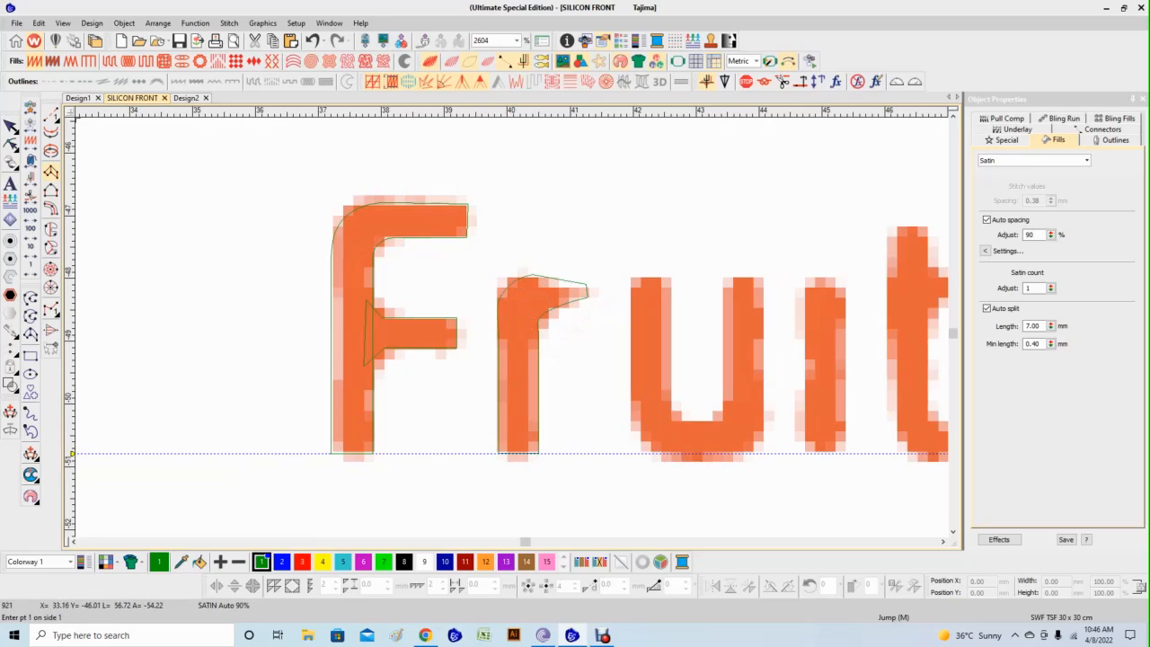
Reshape the shoulder of the r by adjusting its upper outer and inner curve points to the logo image.
click(11, 126)
click(11, 145)
scroll(733, 137, up, 1)
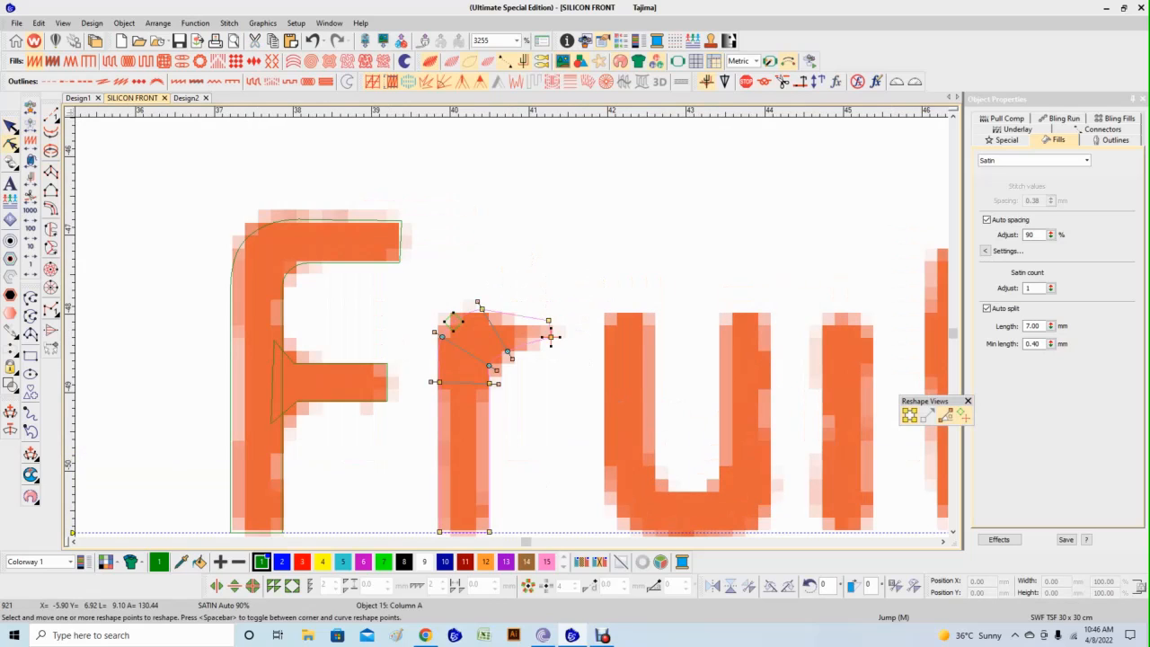
drag(481, 309, 486, 305)
drag(508, 351, 443, 342)
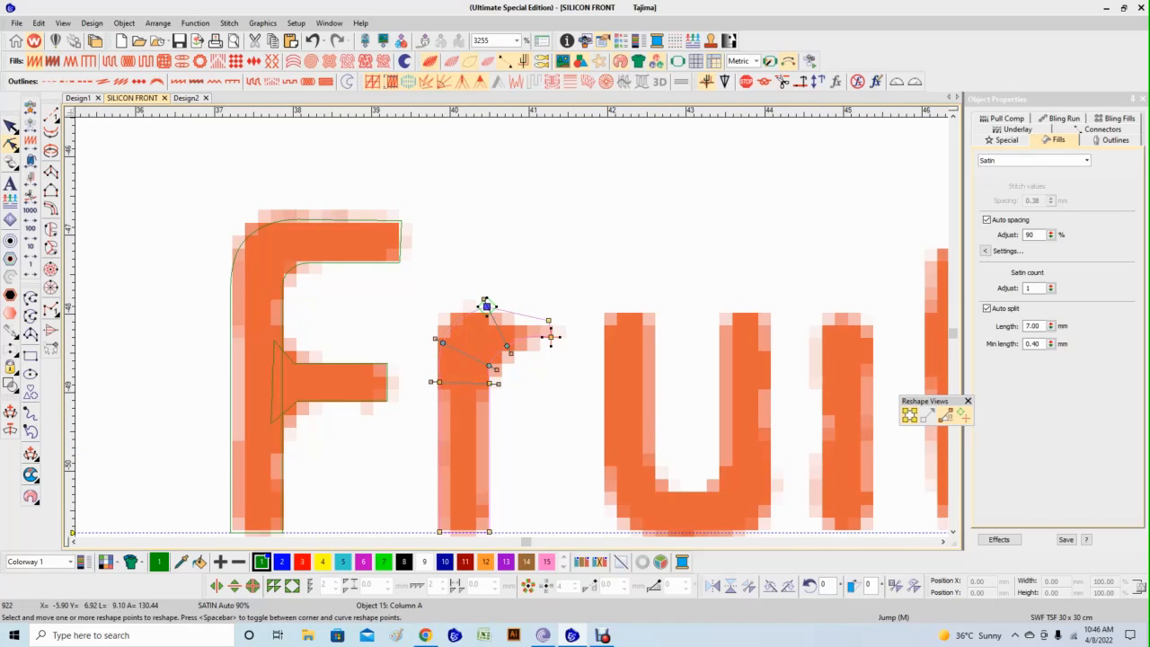
drag(486, 307, 486, 311)
Straighten the stem of the r by nudging the points along both edges and its outer shoulder, and leave reshaping.
drag(493, 423, 487, 325)
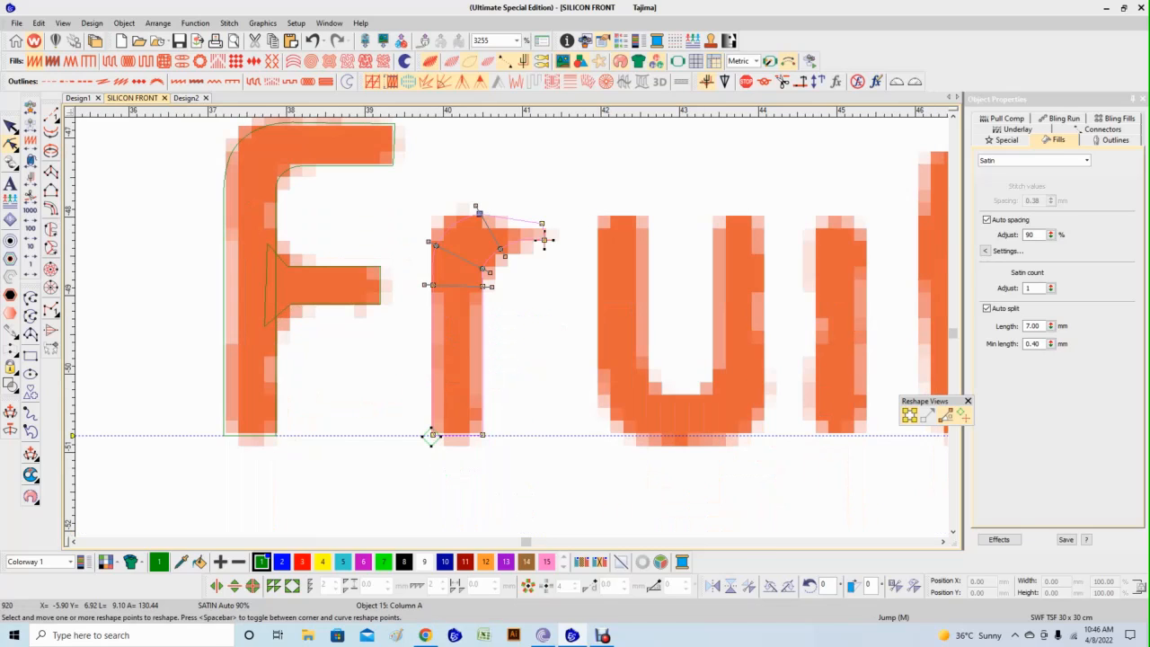
click(432, 436)
drag(468, 279, 526, 473)
key(Left)
drag(416, 273, 444, 318)
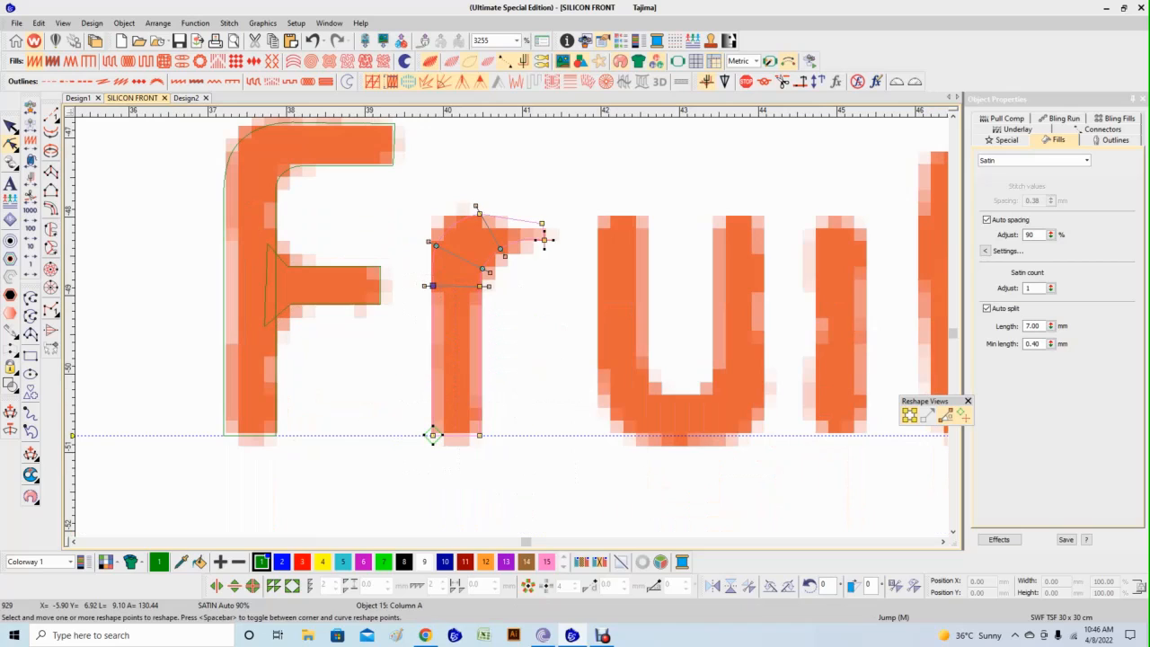
key(Down)
drag(423, 277, 447, 454)
key(Right)
click(436, 246)
key(Right)
click(479, 214)
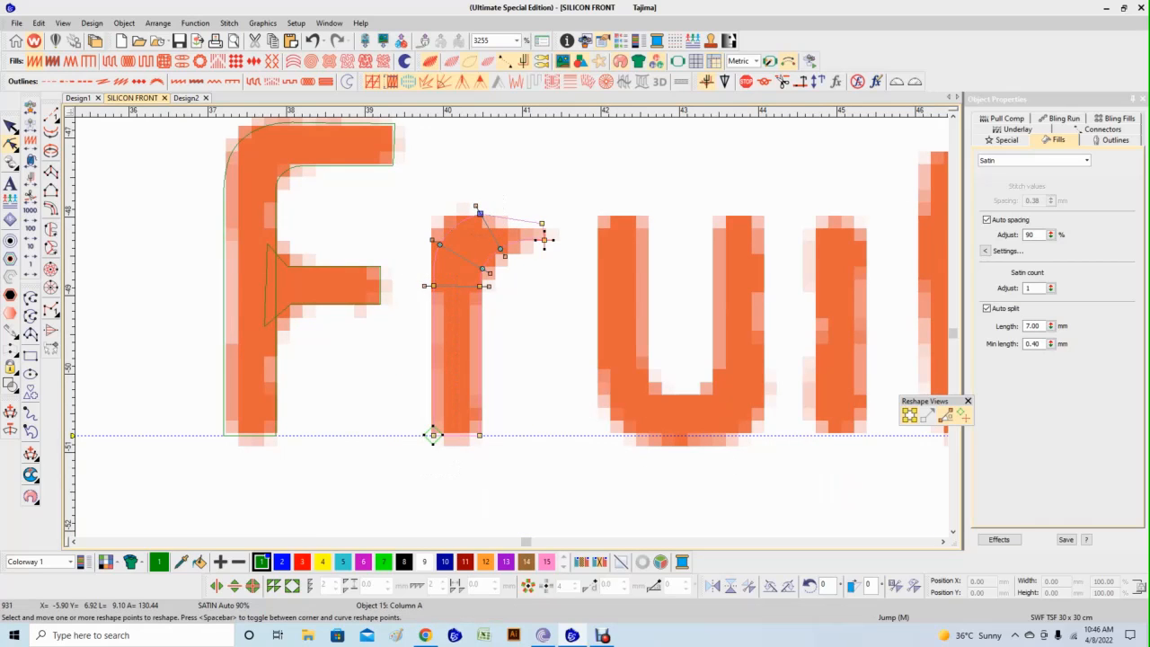
key(Escape)
Start a Column A object on the u in Fruits, placing point pairs down its left stem to the bend.
scroll(477, 315, down, 7)
key(b)
drag(370, 232, 757, 441)
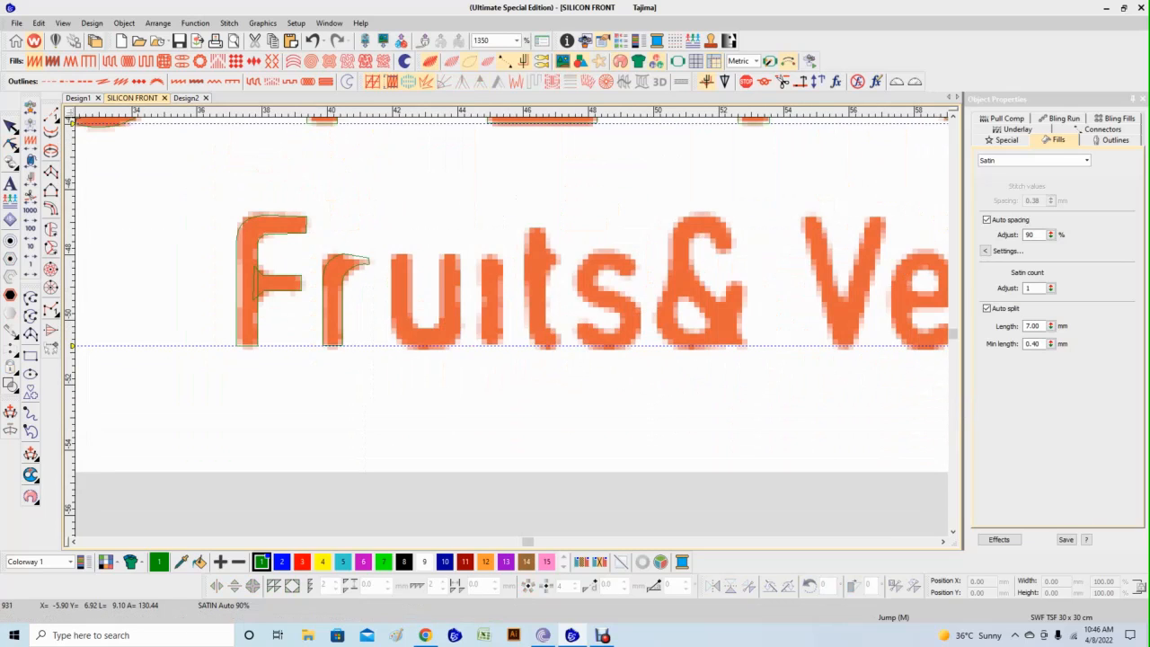
key(b)
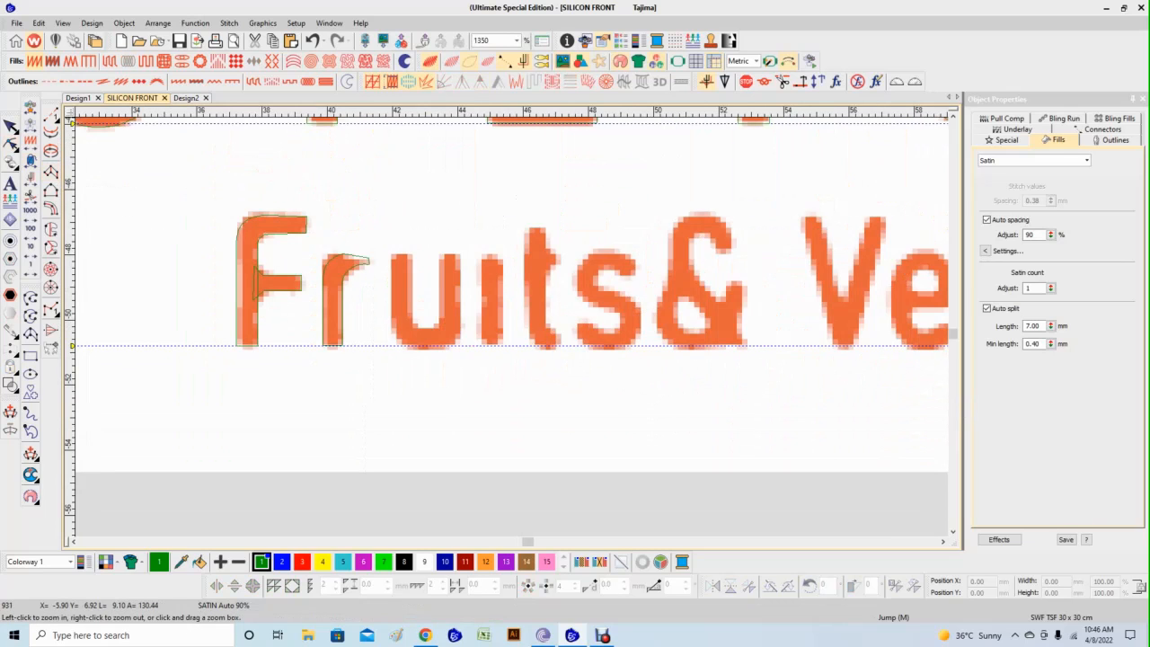
drag(277, 180, 752, 499)
key(b)
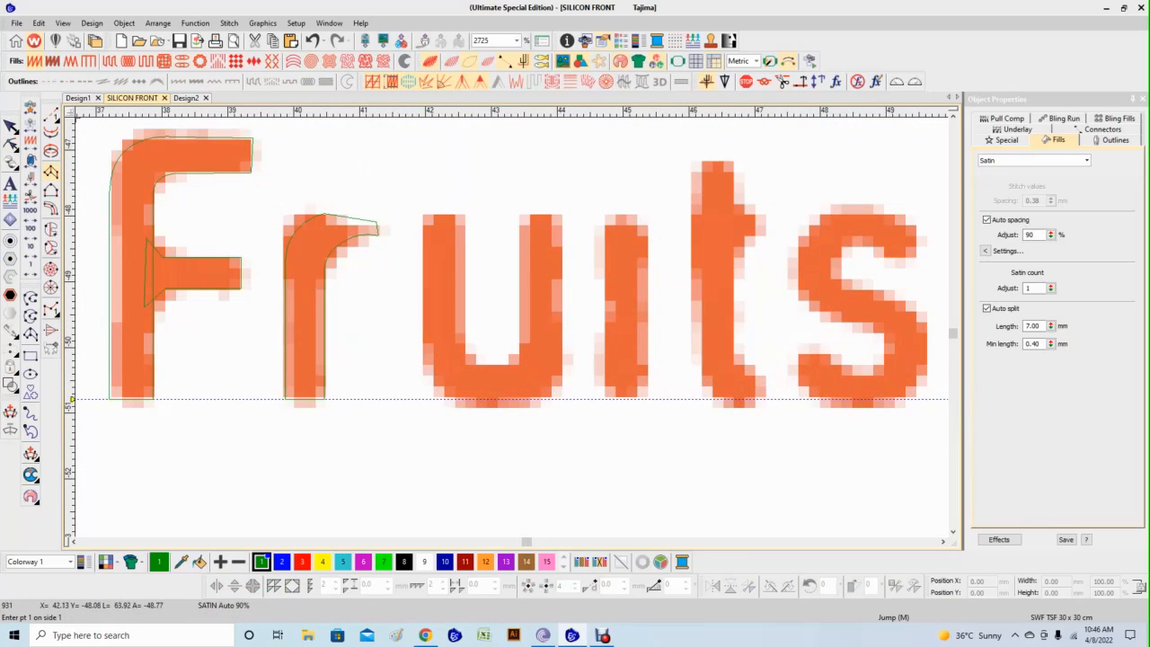
click(425, 215)
click(458, 215)
right_click(425, 344)
click(459, 344)
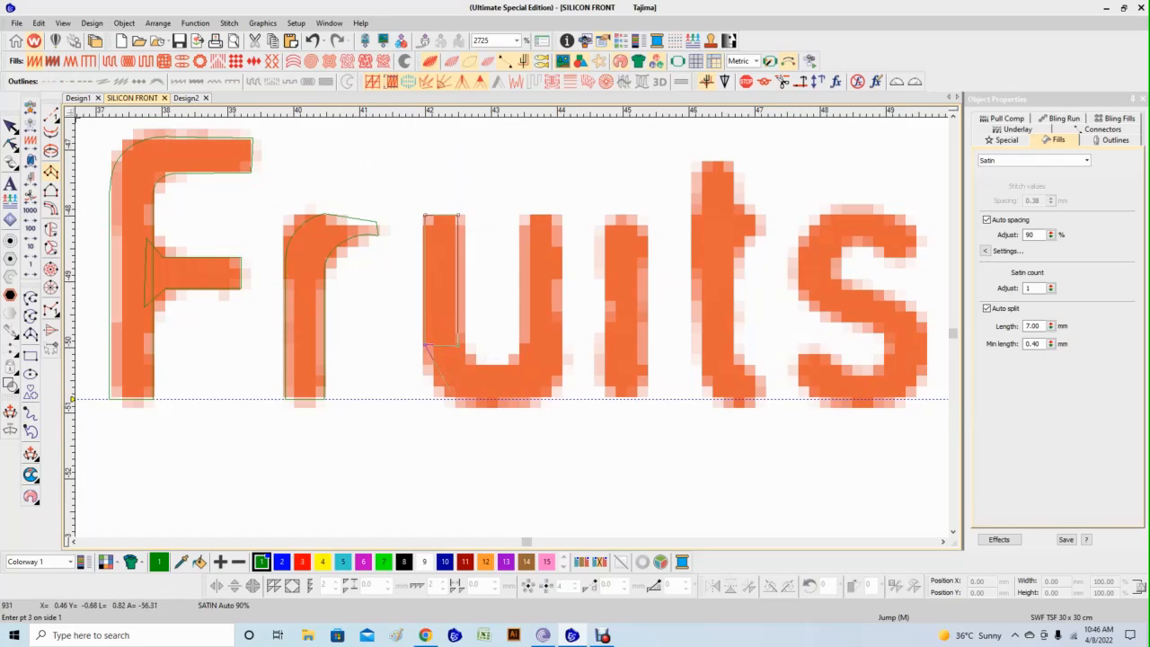
Continue the u column with point pairs around the bowl and up the right stem, and complete the object.
click(470, 362)
click(491, 407)
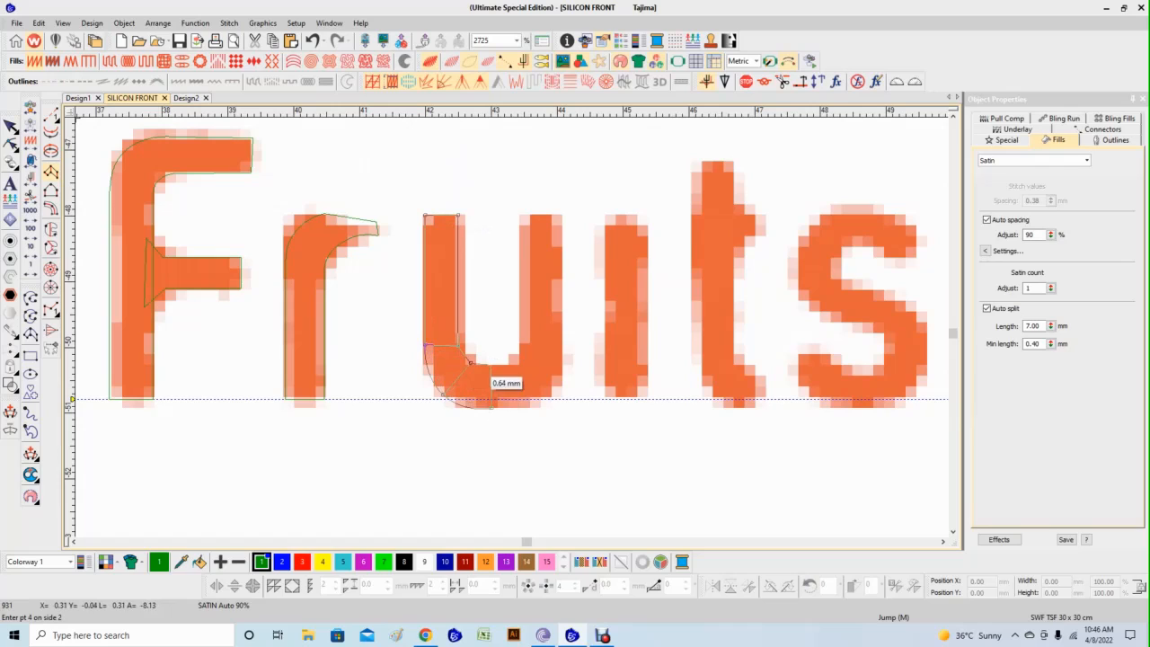
click(491, 366)
click(536, 400)
click(513, 363)
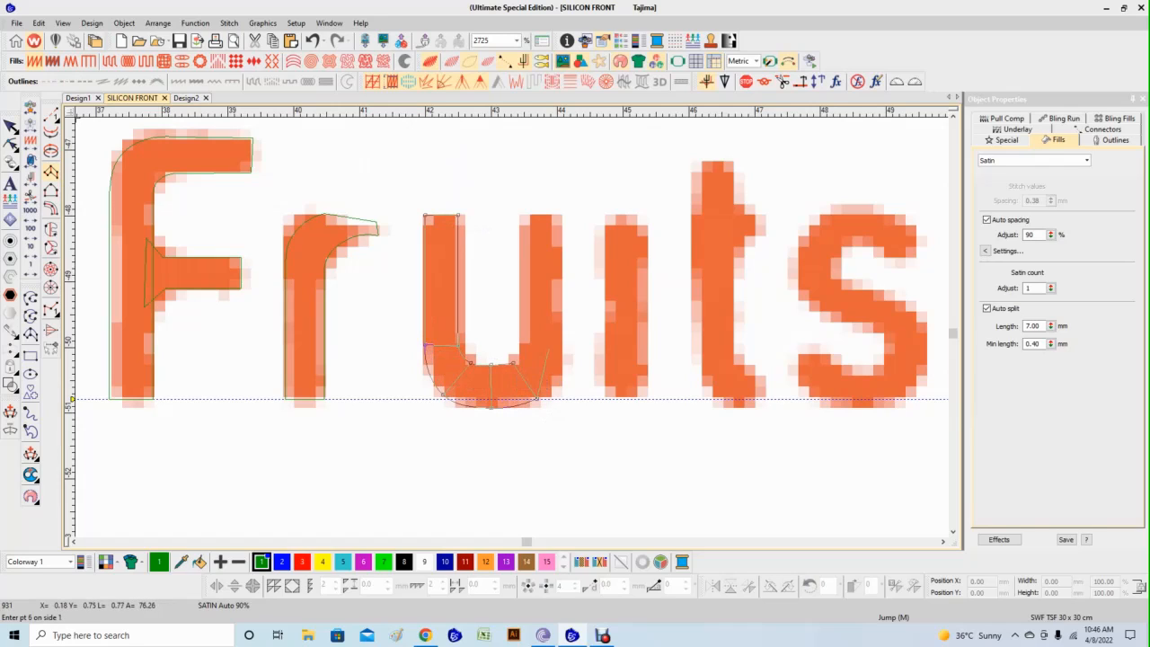
click(562, 346)
click(523, 346)
click(562, 215)
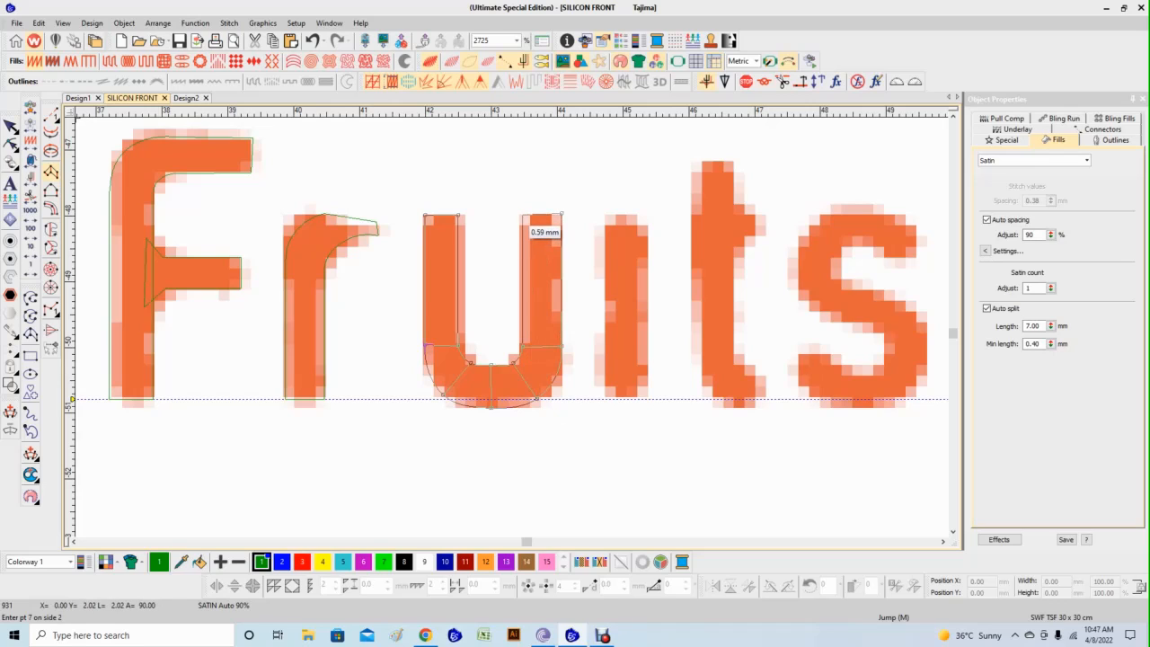
click(524, 215)
key(Return)
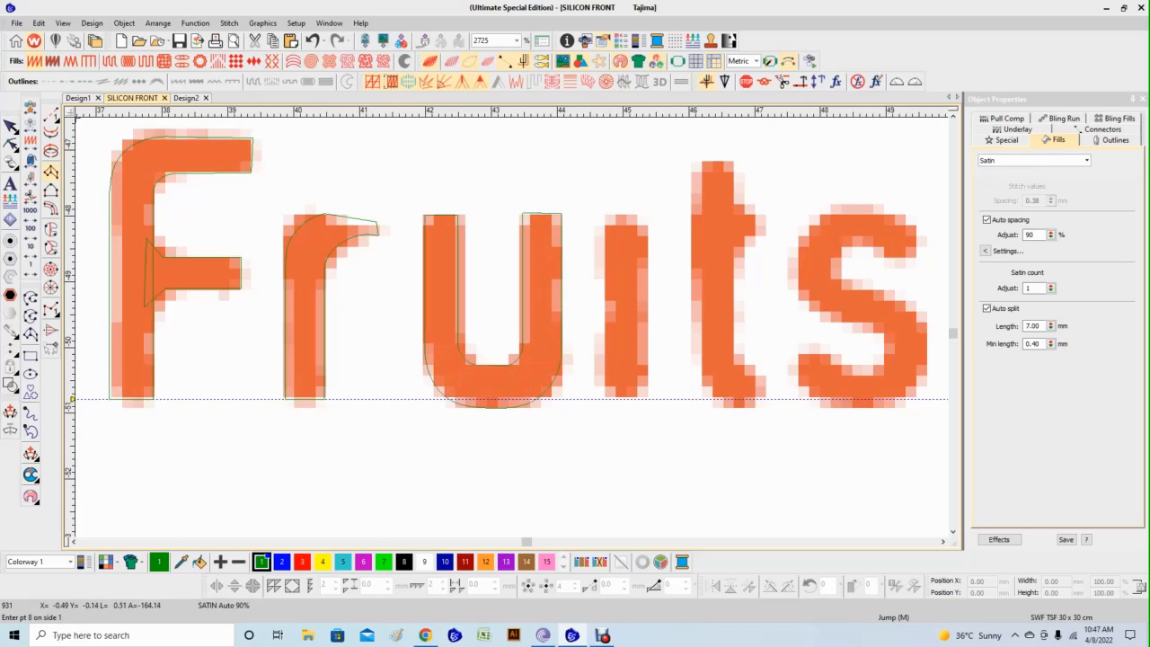
Widen the left stem of the u by moving its outer edge points left and its inner edge points right.
key(h)
drag(387, 185, 441, 347)
key(Left)
key(Left)
click(457, 345)
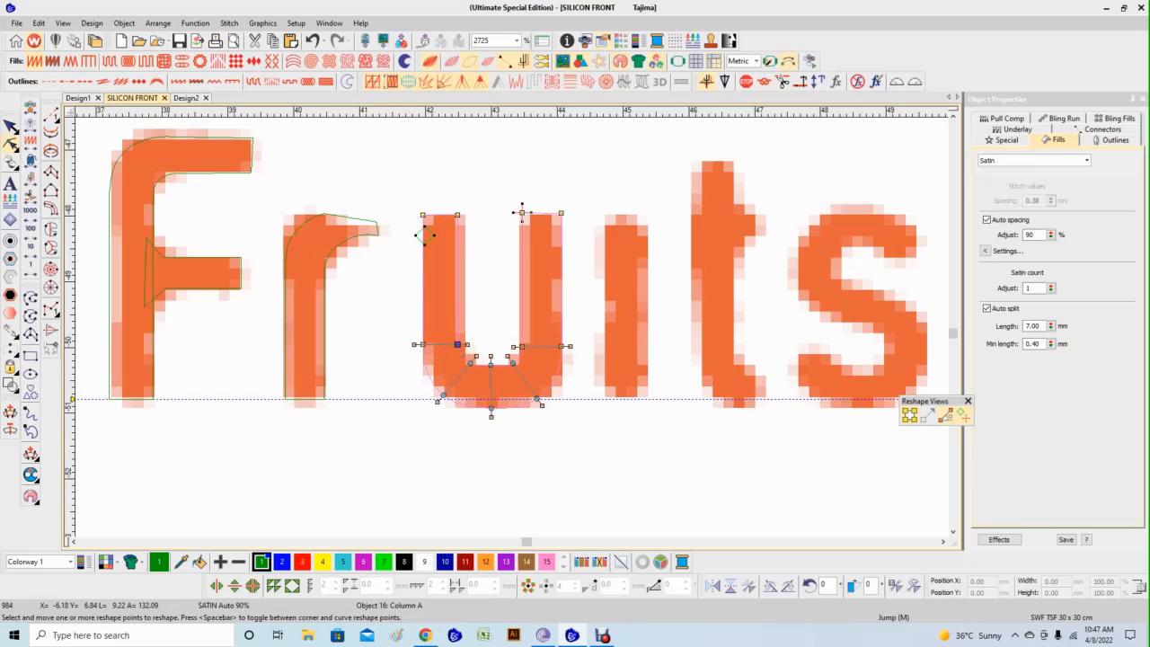
drag(432, 191, 478, 335)
key(Right)
Adjust the right stem points of the u and raise the point pairs where its stems meet the bowl.
drag(559, 176, 580, 245)
drag(496, 187, 578, 252)
drag(522, 212, 528, 353)
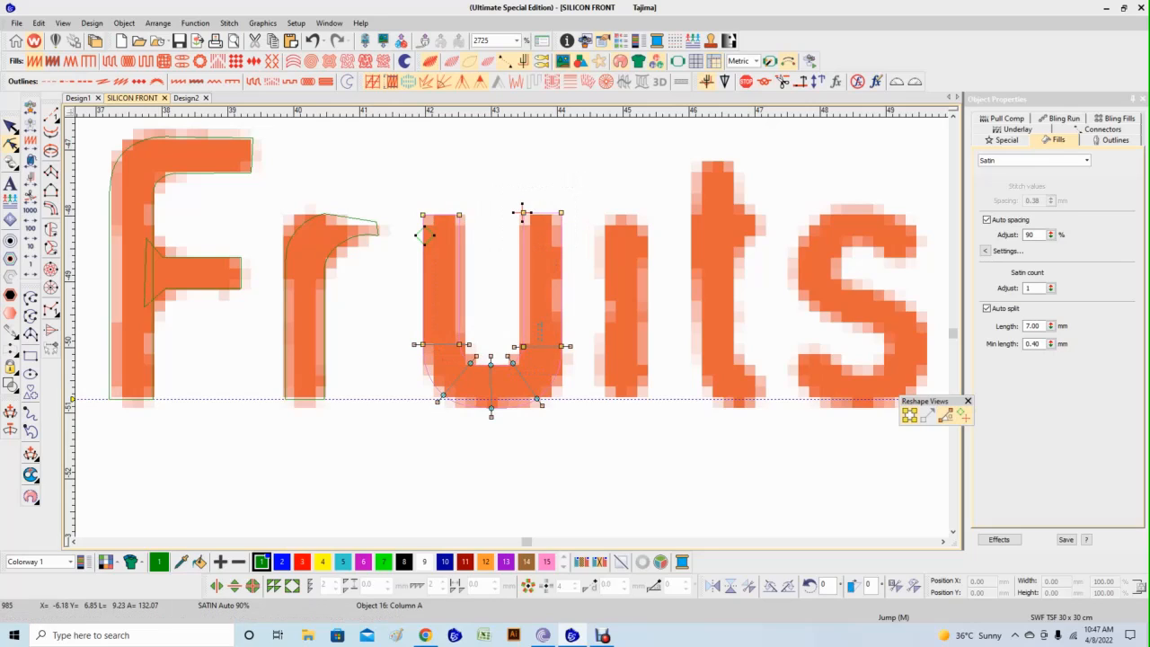
drag(505, 314, 580, 352)
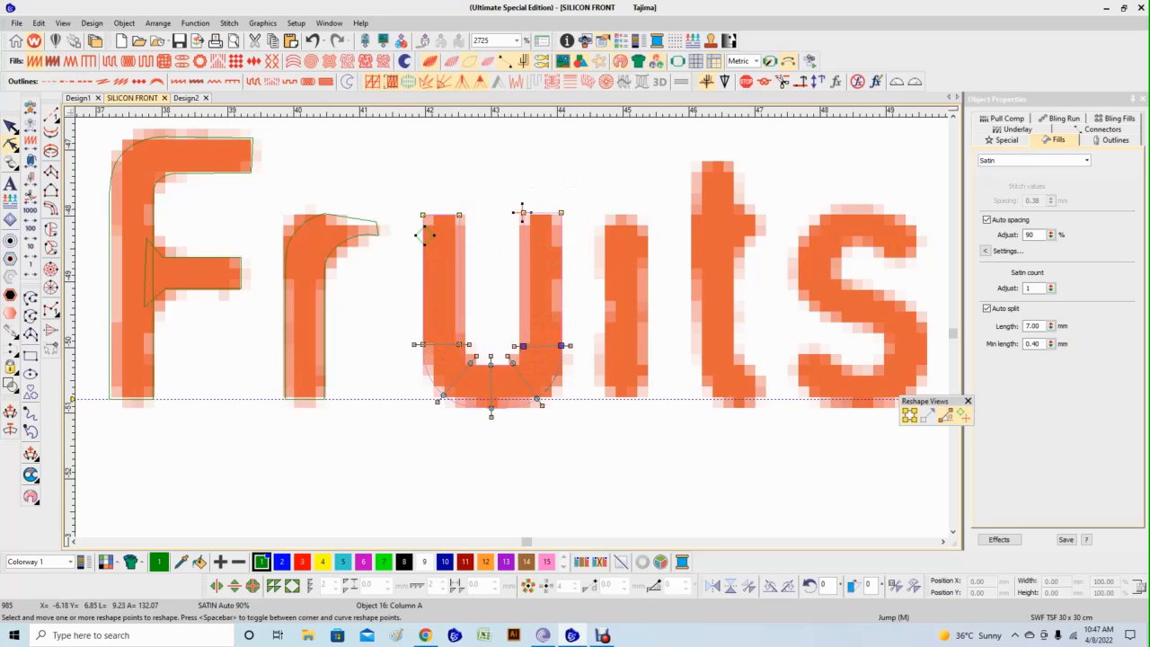
key(Up)
key(Up)
drag(401, 321, 534, 394)
key(Up)
Hide the logo image, compare the r and u outlines, and nudge the inner edge of the u's left stem right.
key(d)
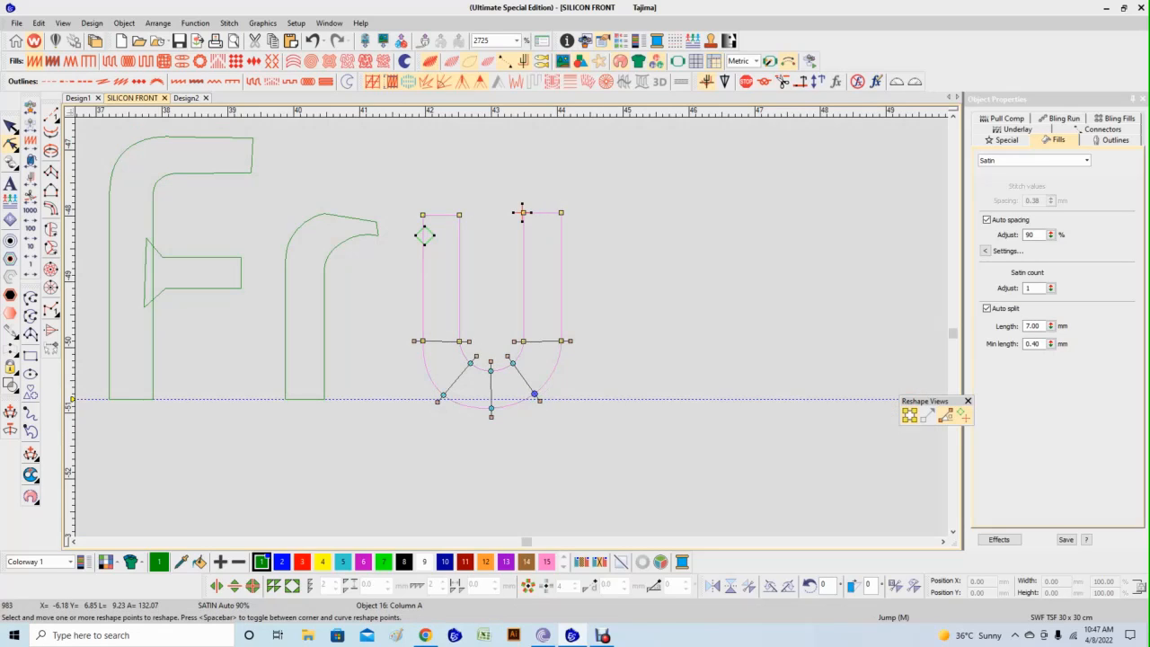
drag(411, 188, 471, 261)
click(324, 315)
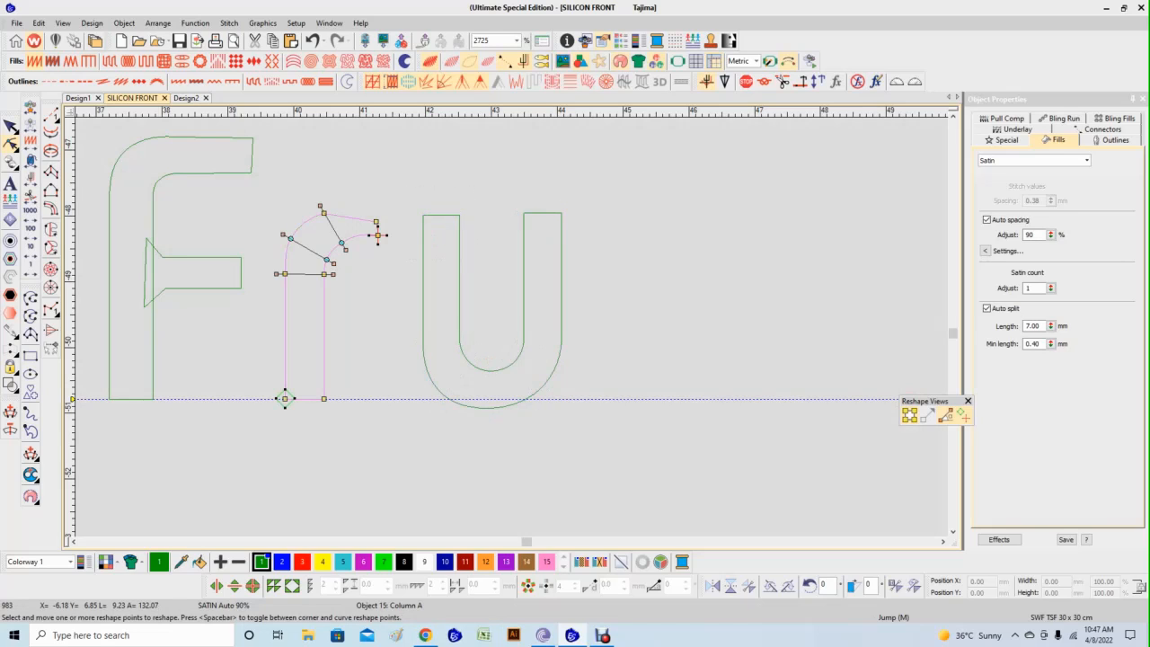
click(423, 287)
drag(452, 193, 478, 357)
key(Right)
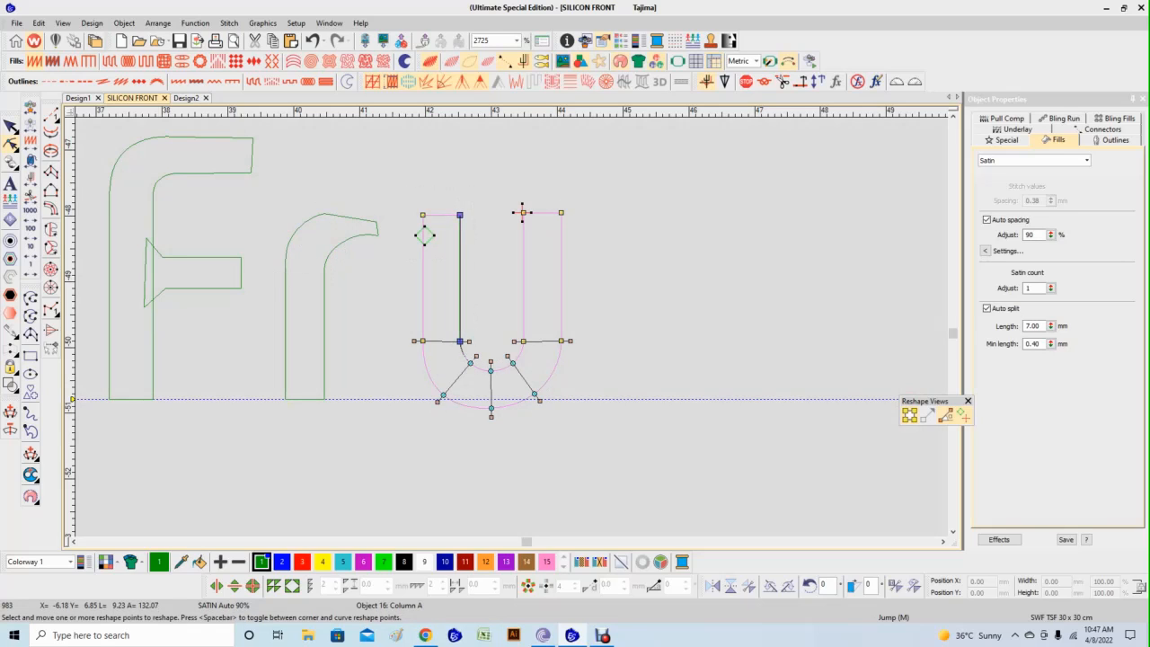
Level and raise the lower point pair of the u's left stem, adjust its top end, and show the logo image again.
click(460, 342)
key(Up)
drag(411, 318, 475, 354)
key(Up)
key(Up)
key(Up)
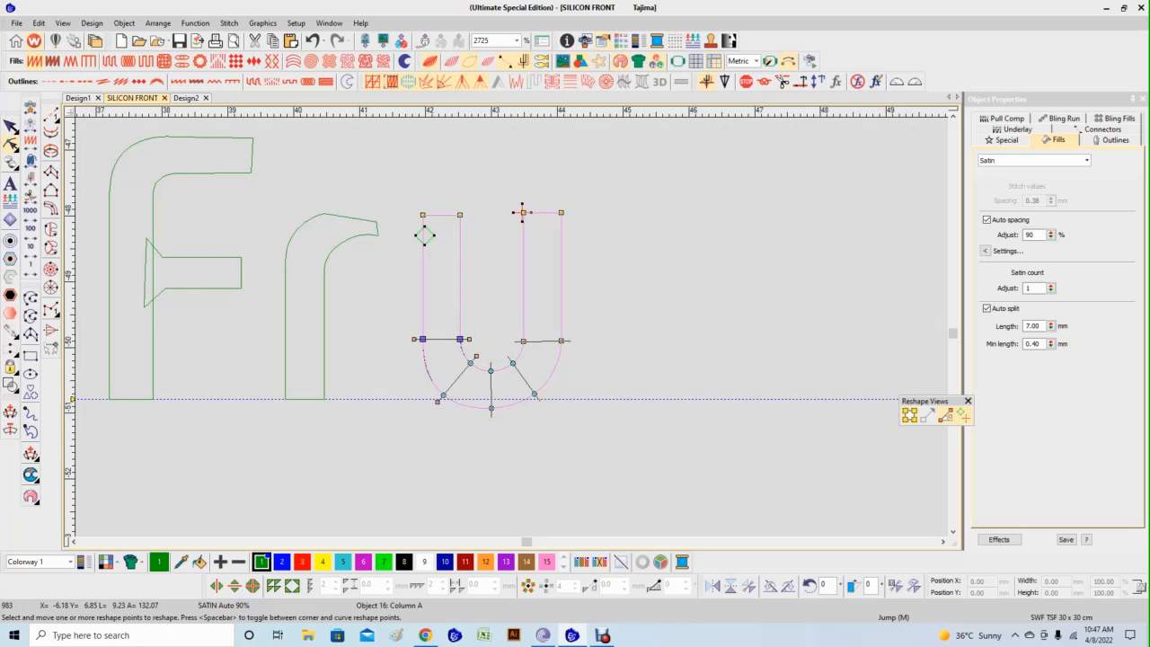
drag(485, 188, 410, 231)
key(Up)
key(d)
key(Escape)
Digitize the i in Fruits as a straight Column A object from the baseline guide to the letter's top.
scroll(434, 299, down, 3)
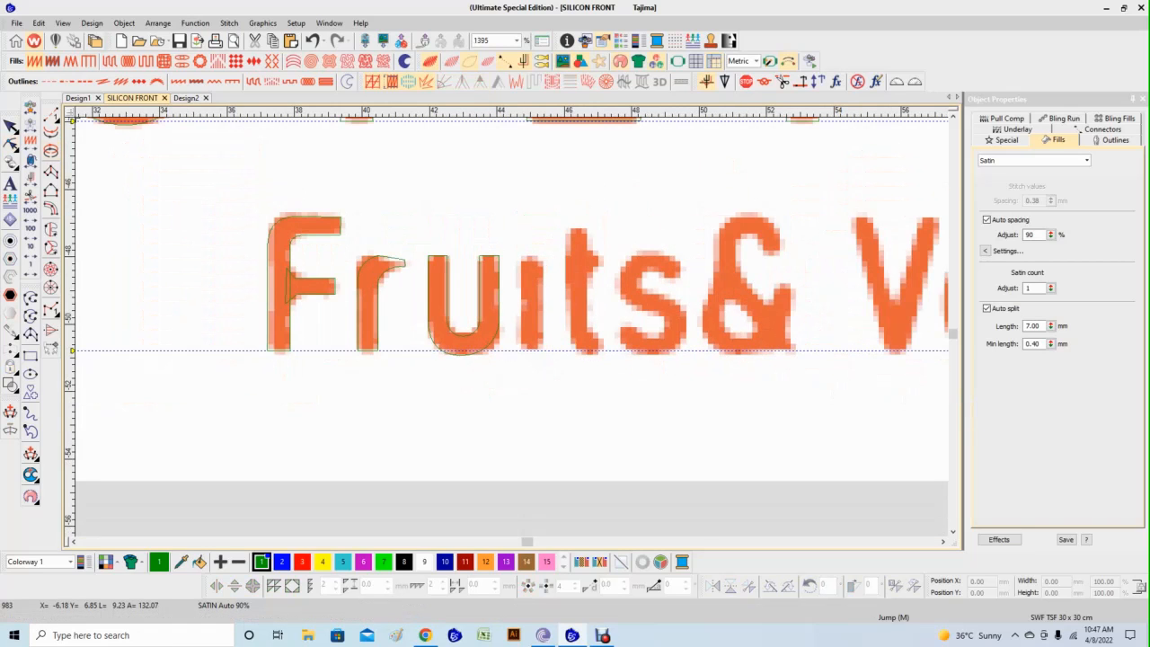
scroll(458, 383, up, 1)
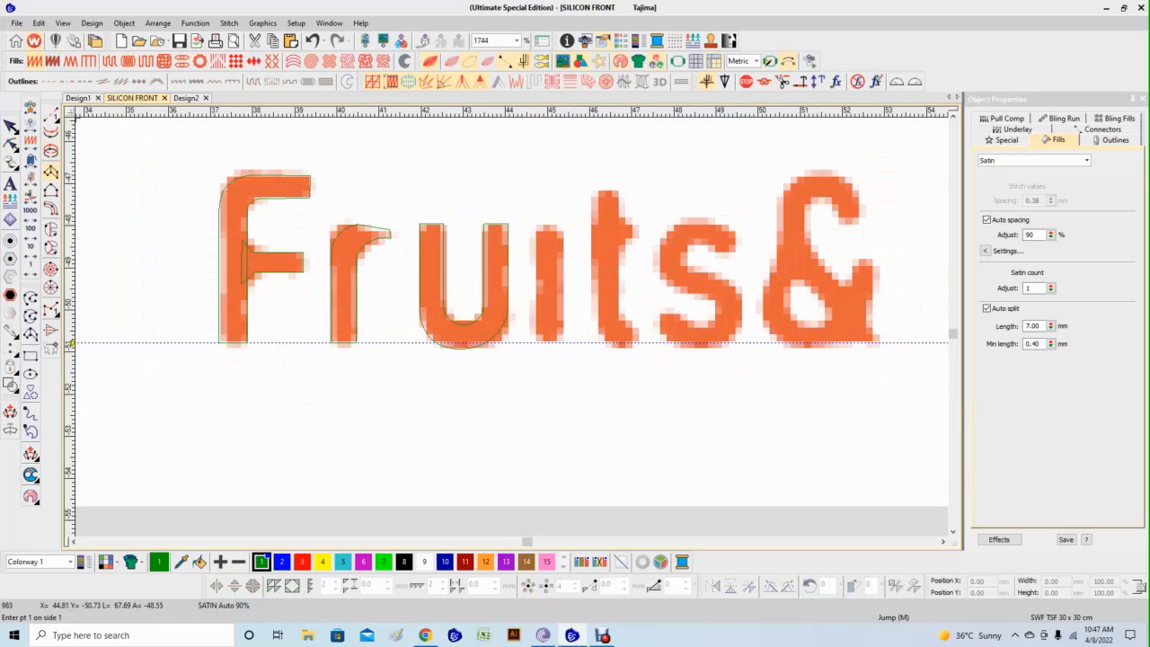
click(537, 342)
click(566, 342)
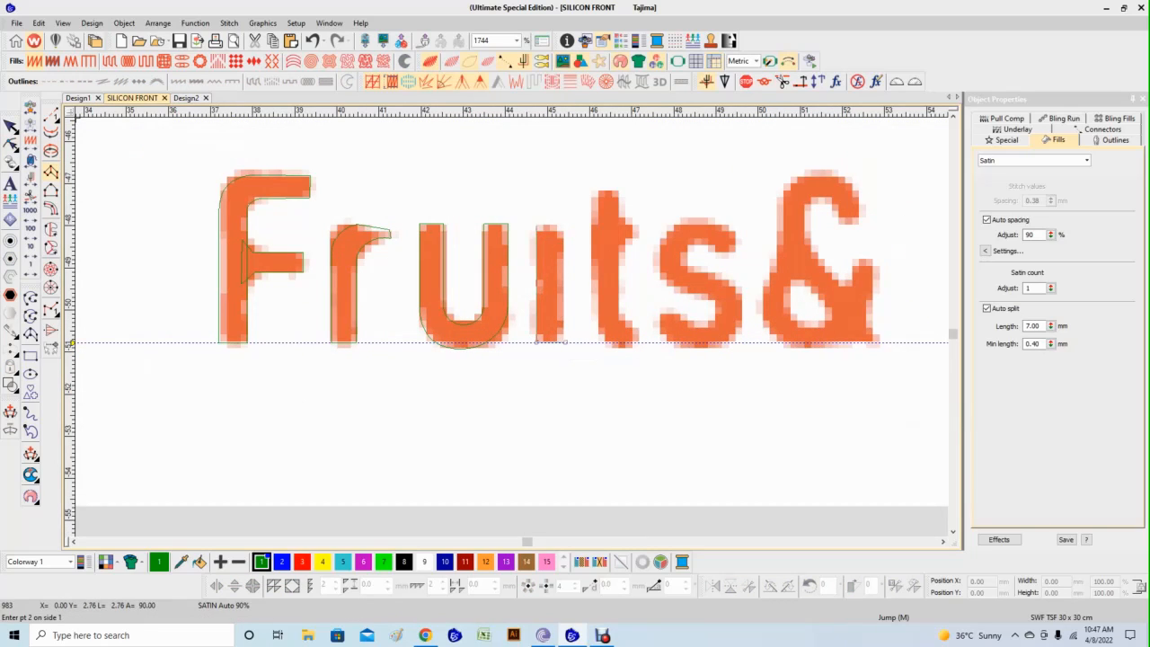
click(538, 225)
key(Return)
Examine the Frui lettering as realistic satin stitches with the logo image hidden.
scroll(563, 225, down, 3)
key(d)
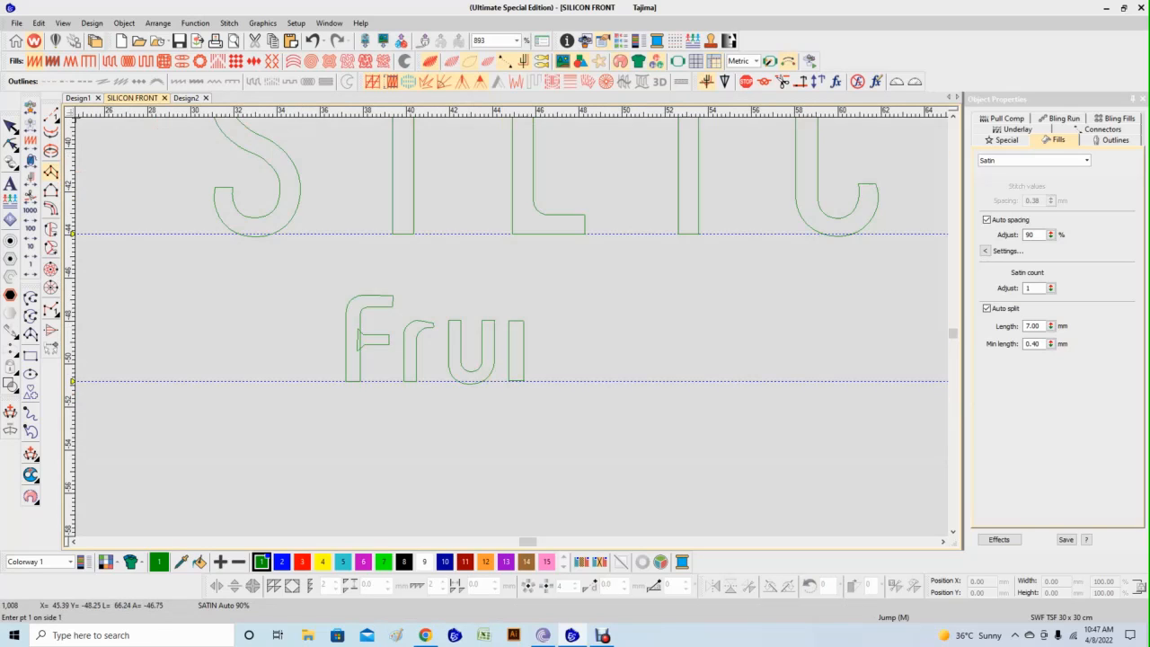
key(t)
scroll(523, 308, down, 3)
key(b)
drag(375, 206, 705, 448)
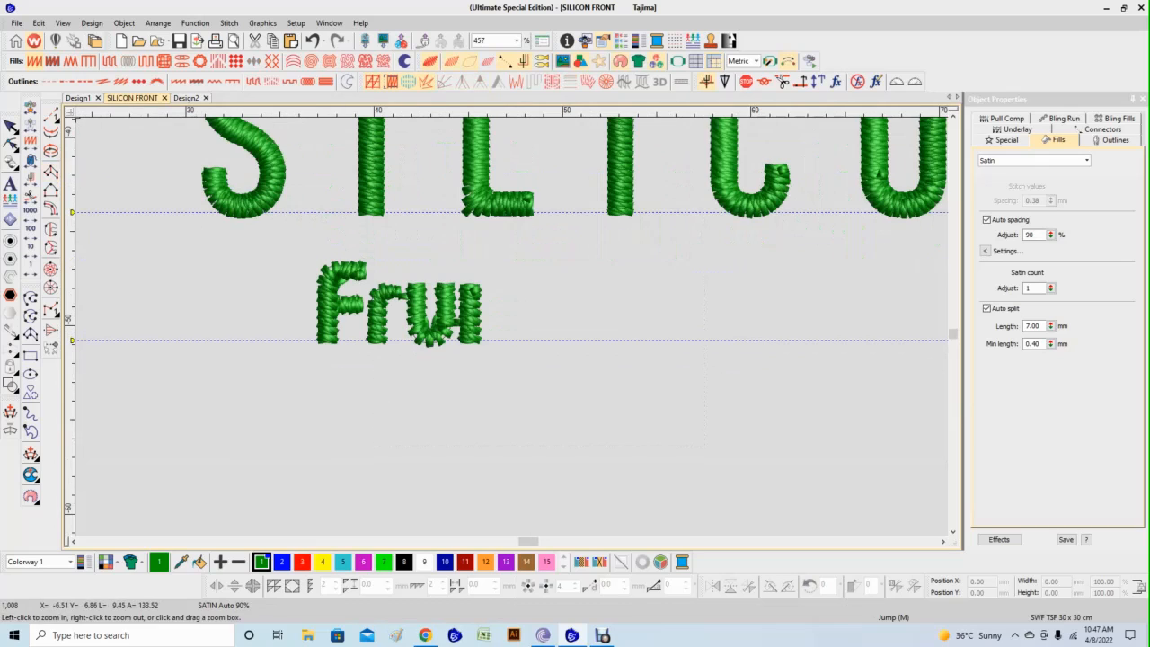
Shift the i column slightly right, away from the u, and return to object outlines over the logo image.
key(Escape)
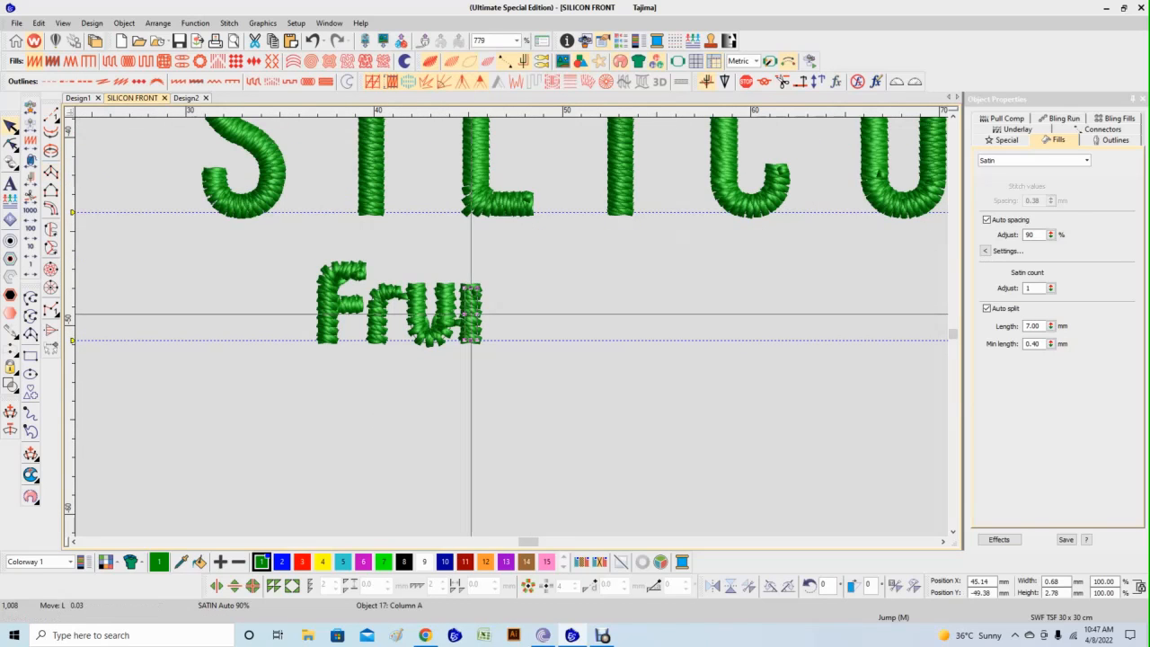
key(Escape)
key(d)
key(t)
Digitize the left stub of the t's crossbar in Fruits as a small Column A object.
scroll(537, 345, up, 4)
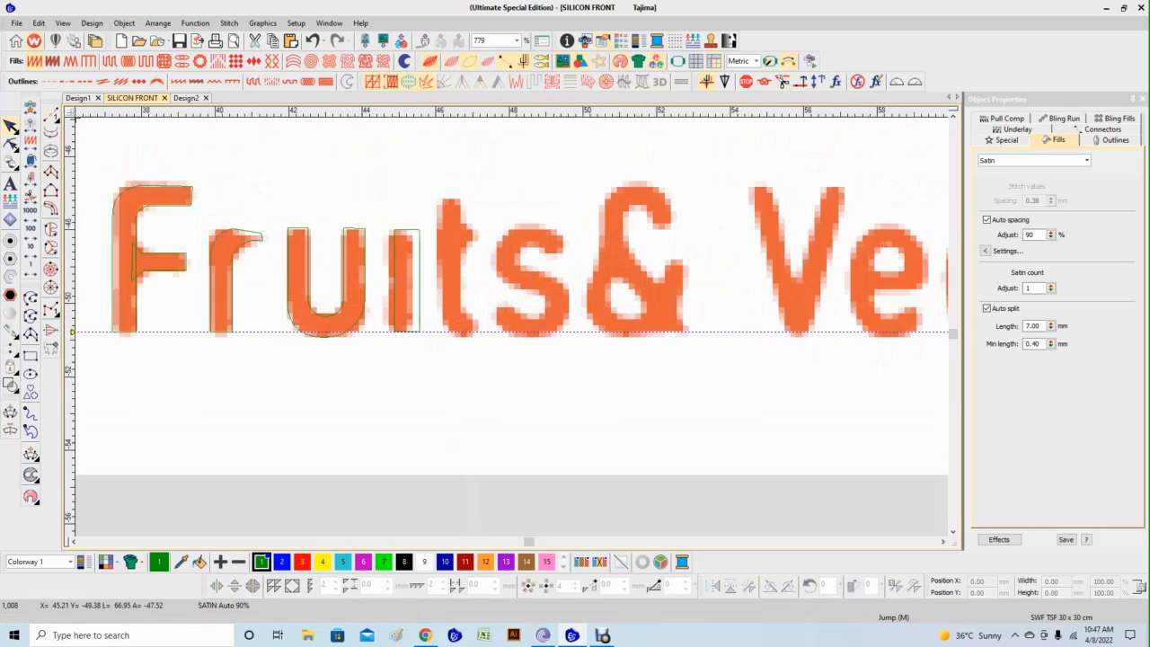
scroll(349, 116, up, 2)
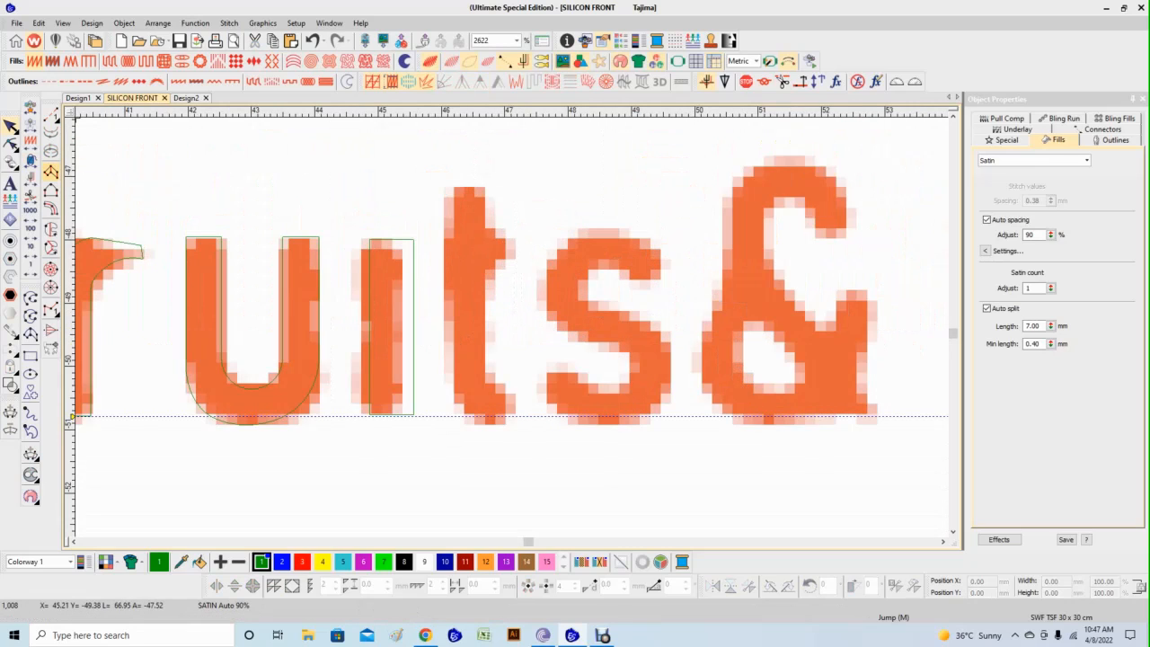
click(51, 172)
click(440, 242)
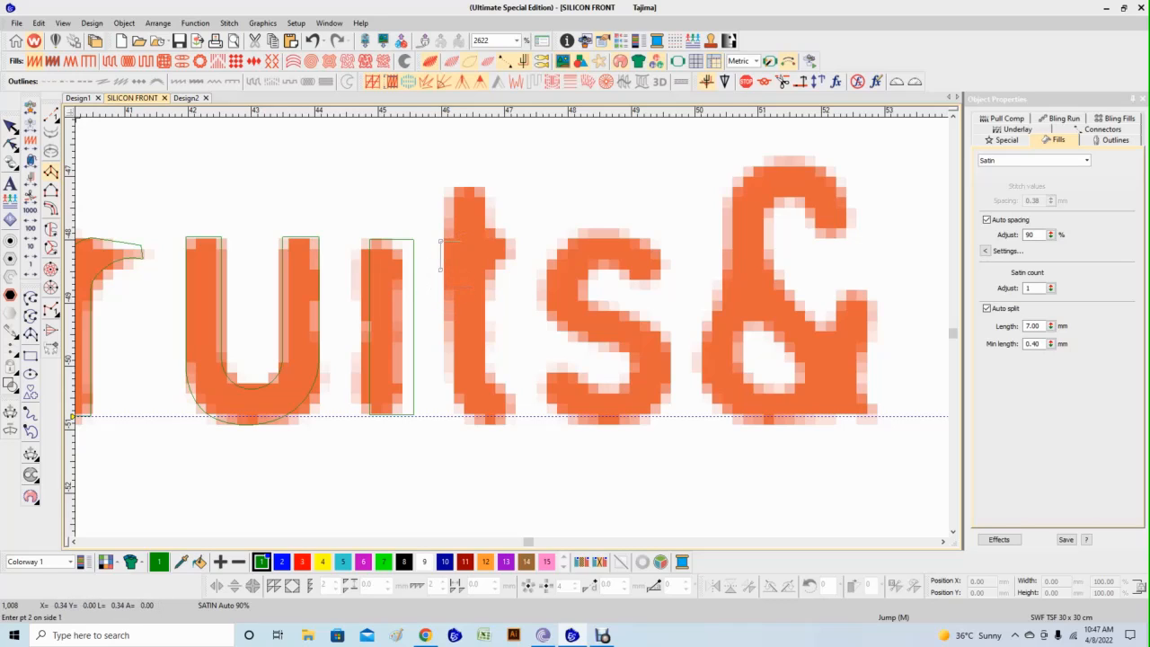
click(461, 242)
click(490, 236)
key(Escape)
click(443, 237)
click(464, 274)
key(Return)
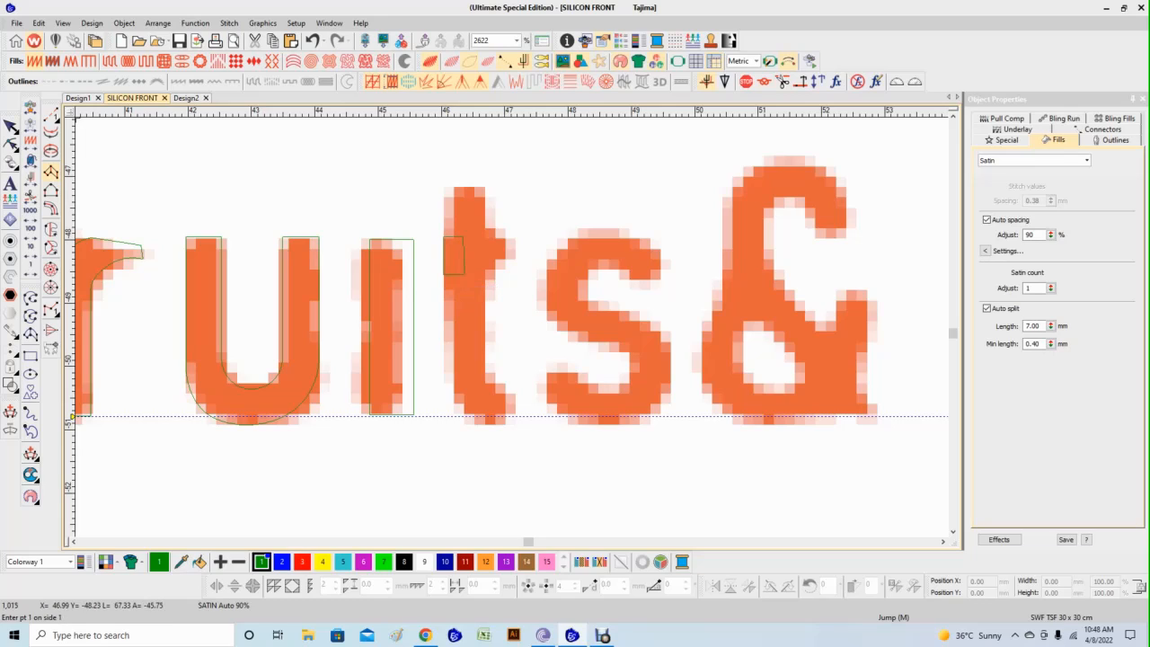
Digitize the right stub of the t's crossbar as a short Column A object tapering outward.
click(507, 242)
click(478, 277)
key(Return)
Digitize the t's stem as a Column A object from its top down into the curved foot just below the baseline guide.
click(453, 187)
click(487, 186)
click(451, 372)
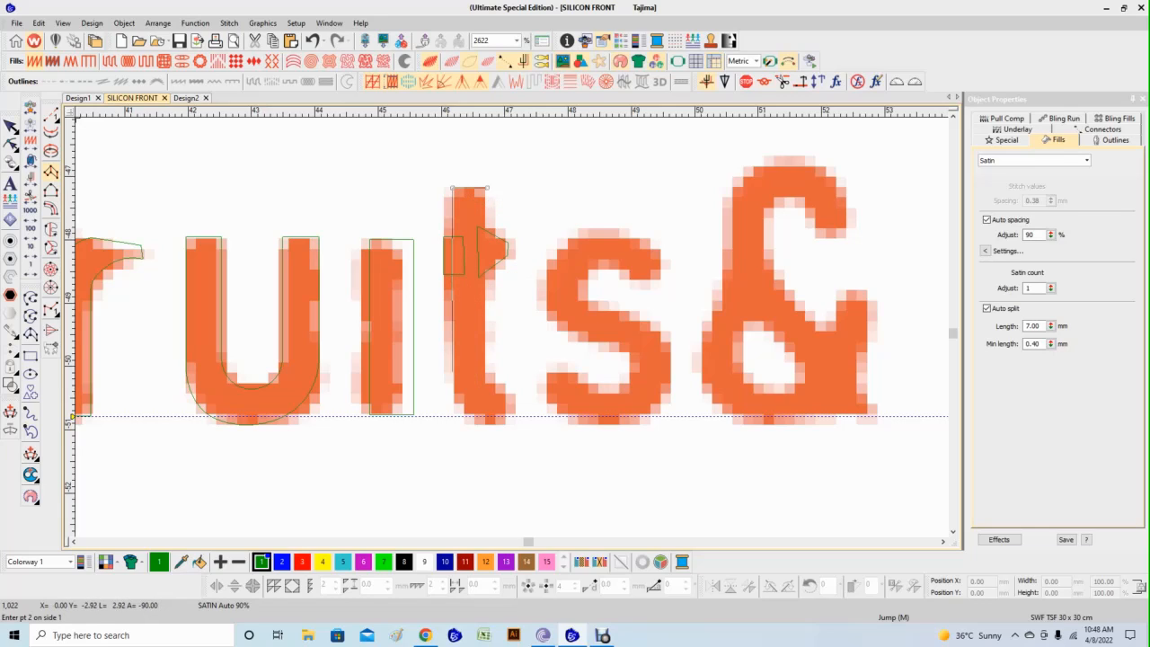
click(486, 371)
right_click(459, 405)
right_click(490, 385)
click(504, 426)
click(514, 405)
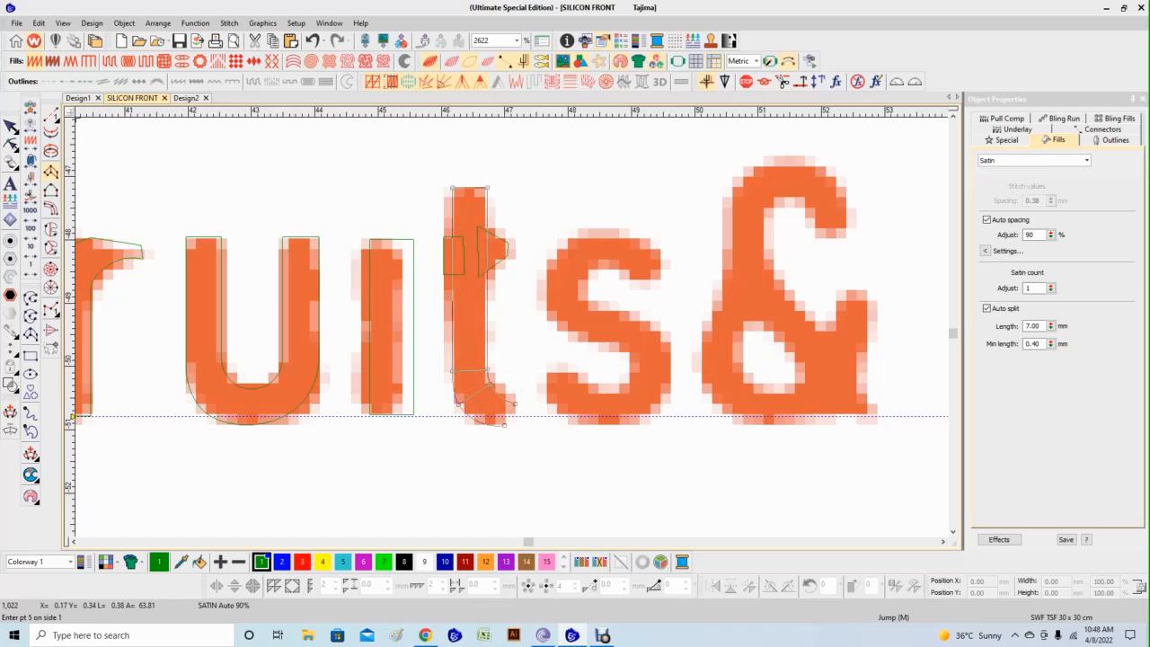
key(Return)
key(Escape)
Reshape the points along the left edge of the t's stem.
key(h)
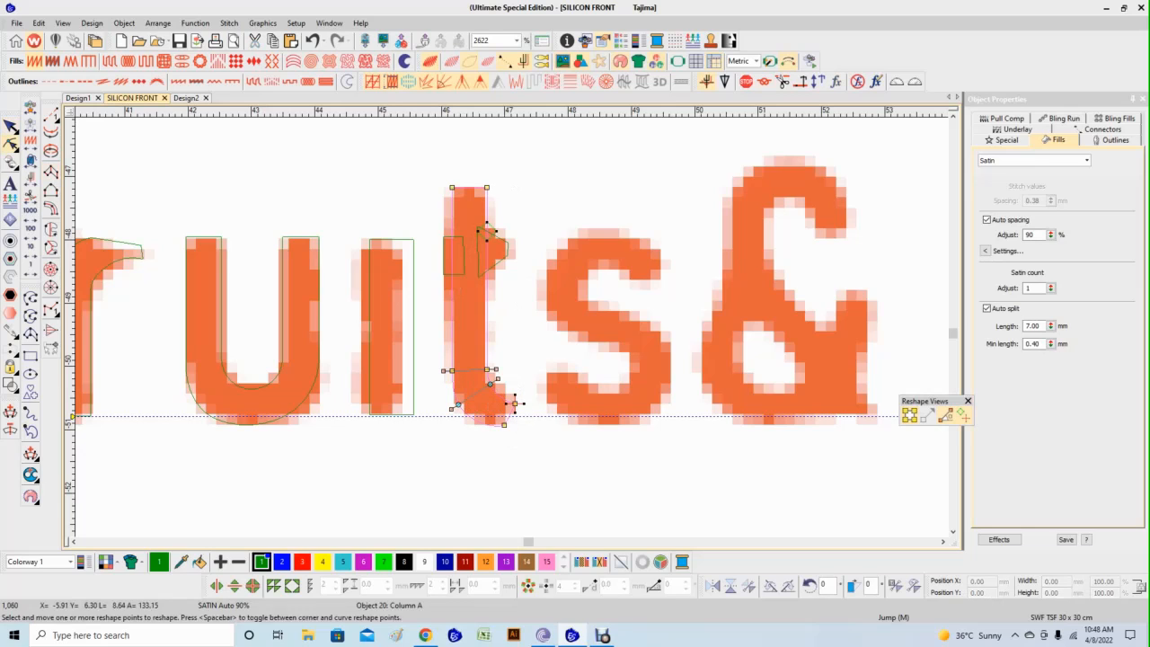
drag(409, 171, 460, 377)
key(Escape)
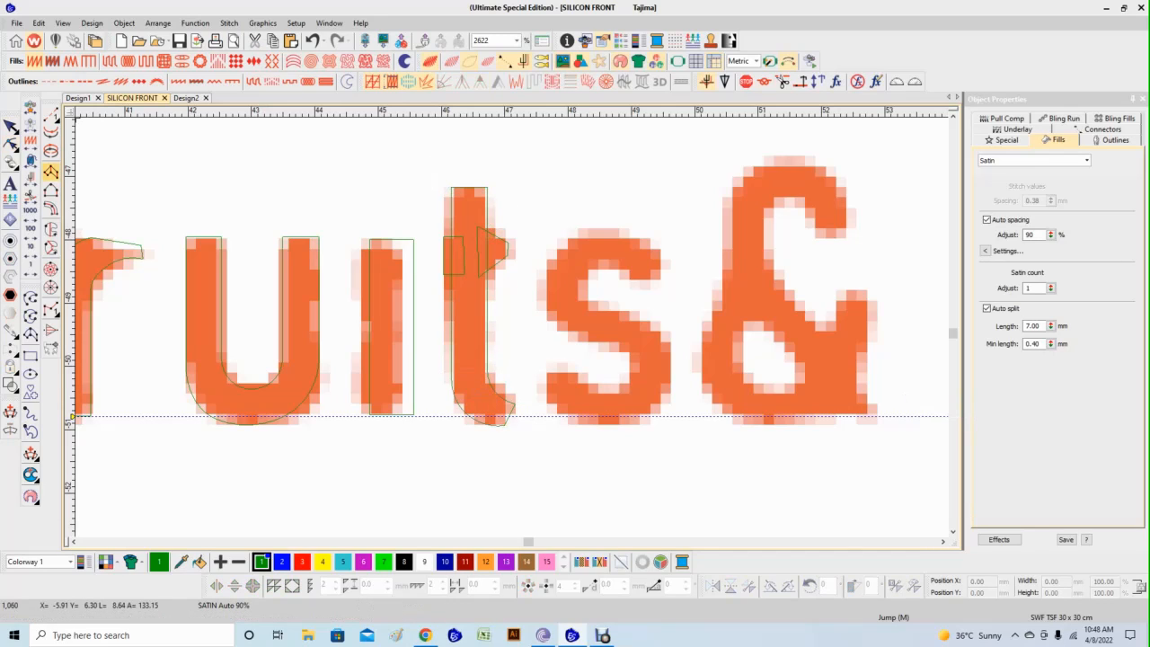
Digitize the s in Fruits as one curved Column A object from its lower left end up to its upper right end.
key(space)
click(545, 385)
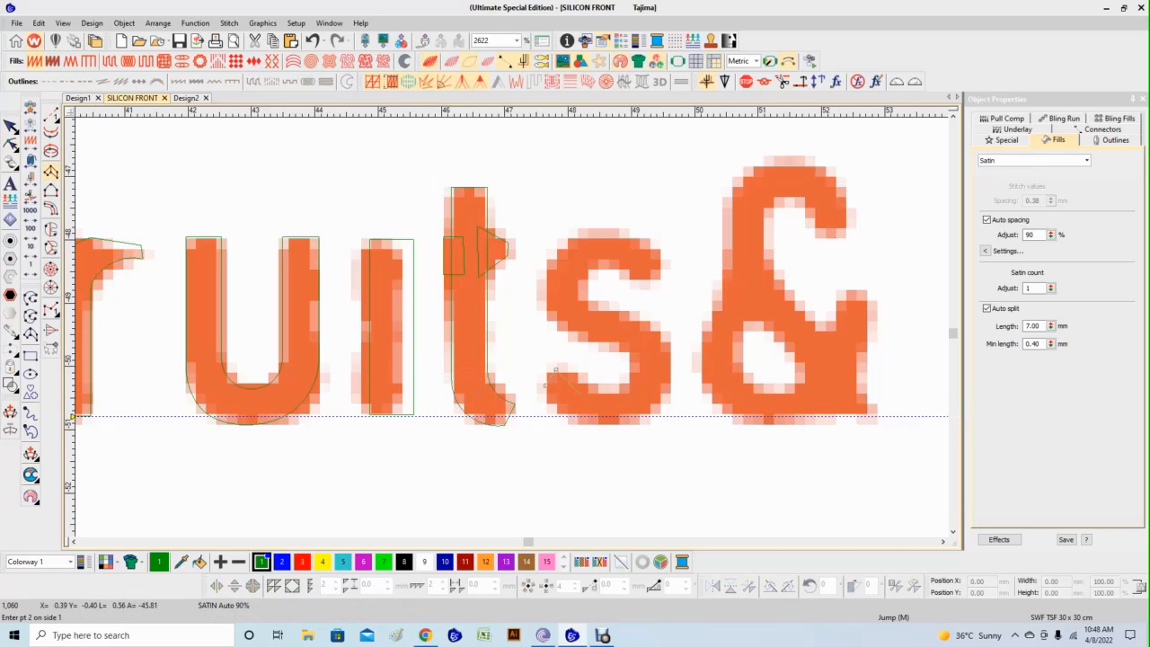
click(586, 389)
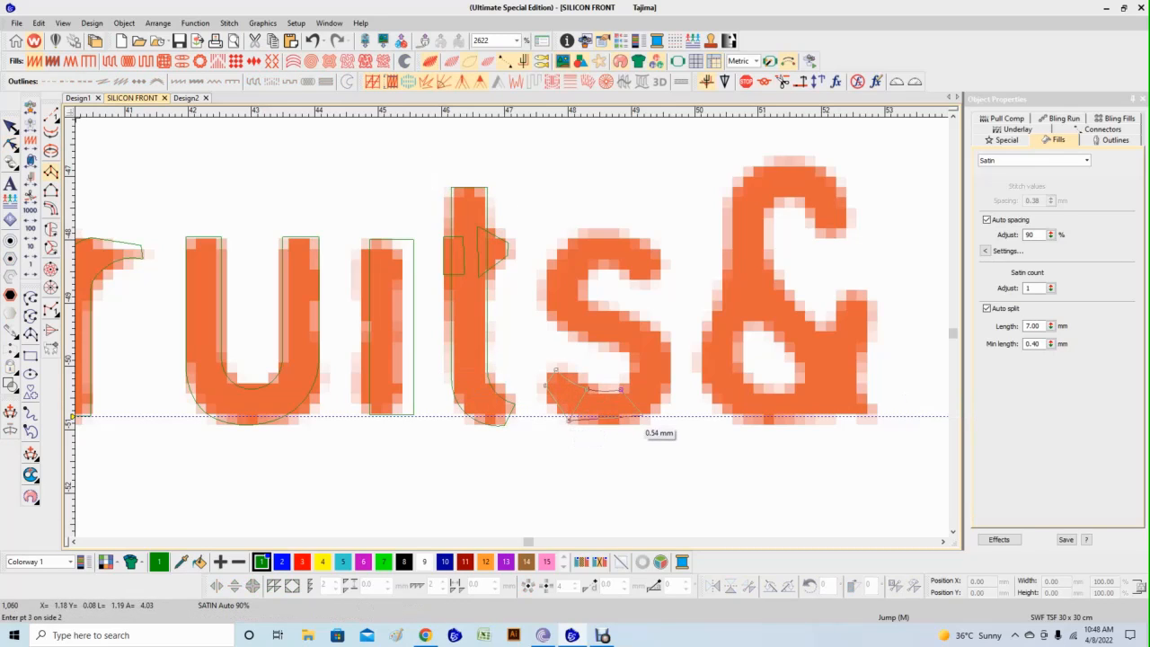
click(621, 389)
click(633, 367)
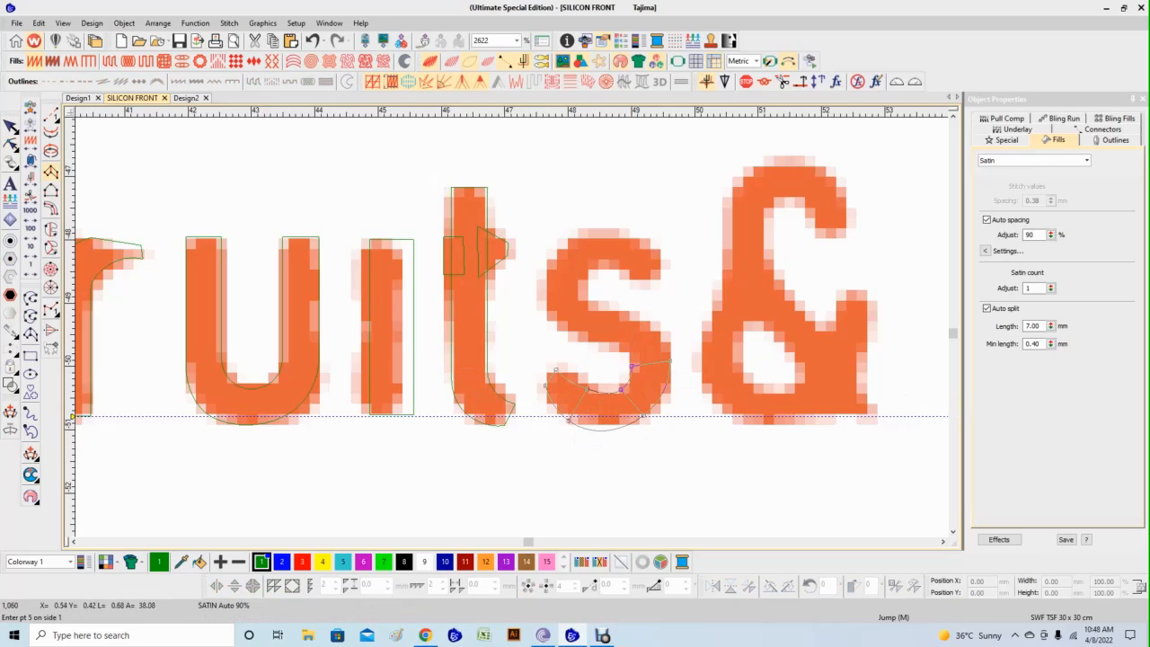
click(616, 347)
click(584, 306)
click(606, 263)
key(Return)
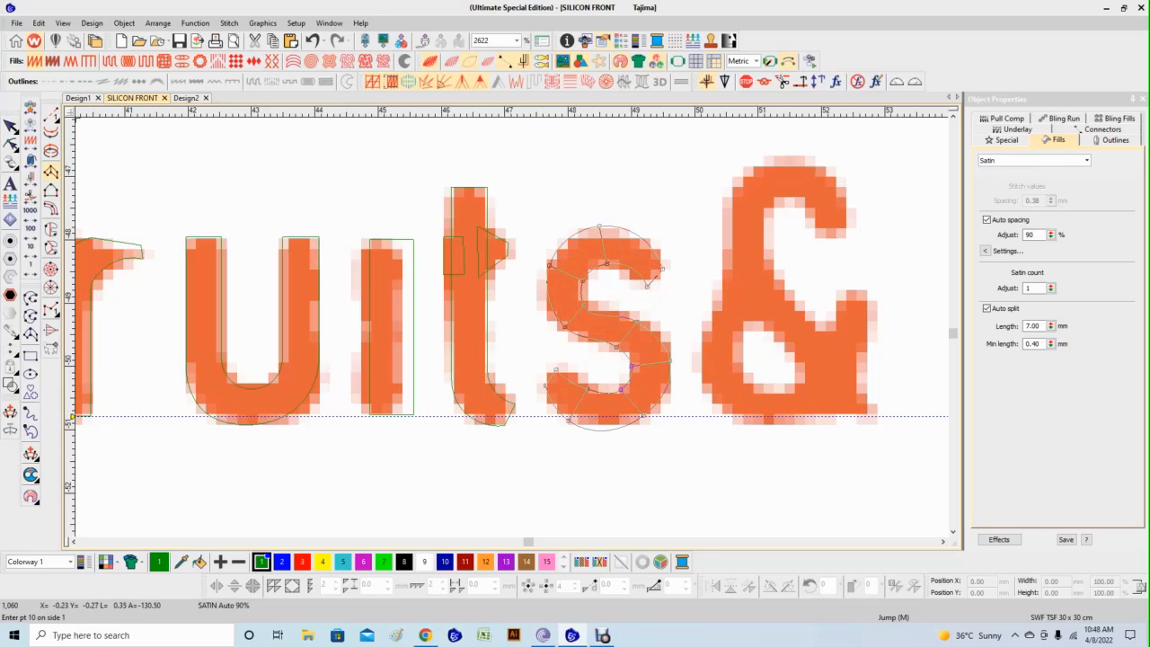
Reshape the upper curve of the s by moving its inner and outer points to fit the logo letter.
click(10, 126)
key(h)
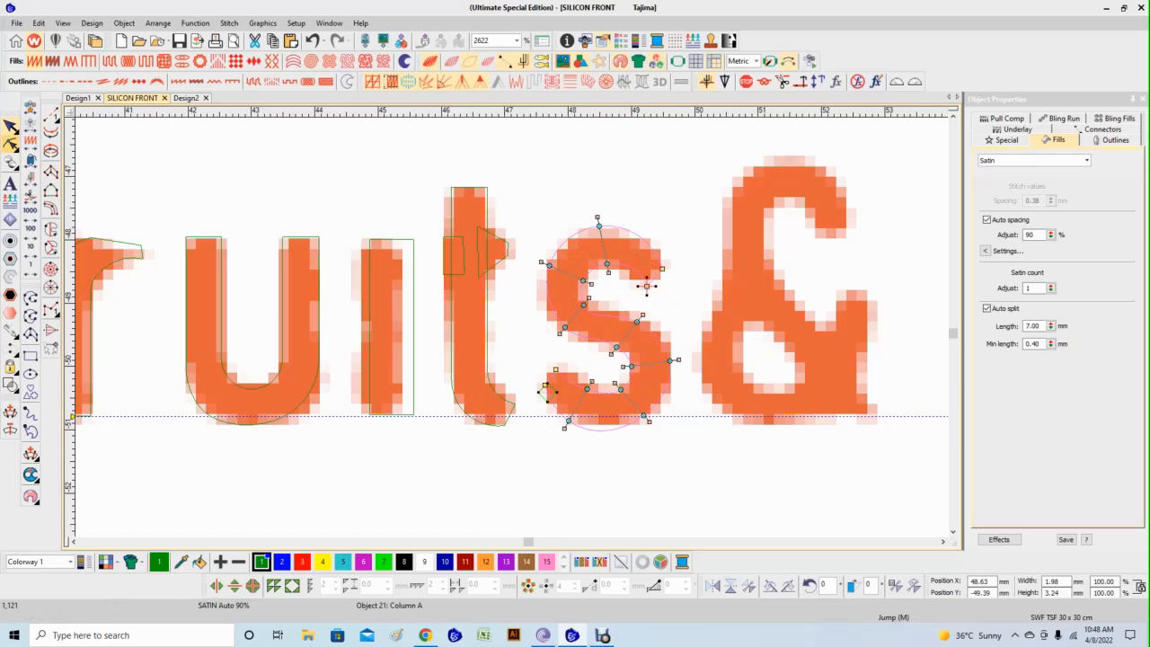
scroll(199, 260, down, 2)
key(b)
drag(868, 456, 693, 306)
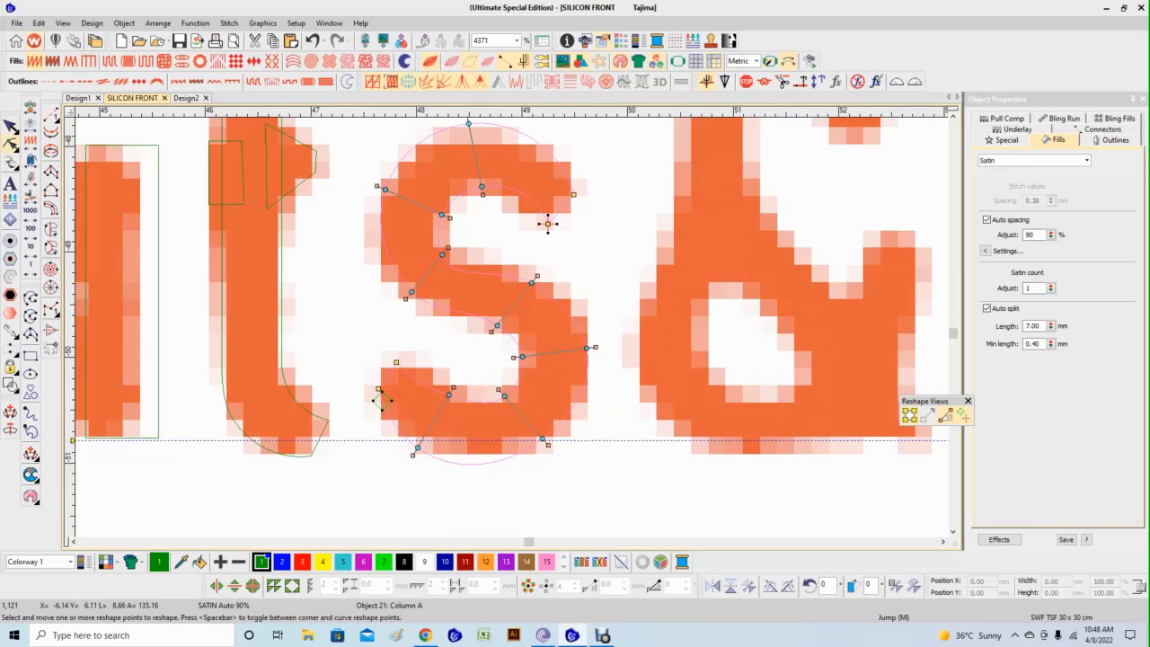
drag(441, 255, 457, 256)
drag(442, 215, 388, 191)
scroll(447, 202, down, 2)
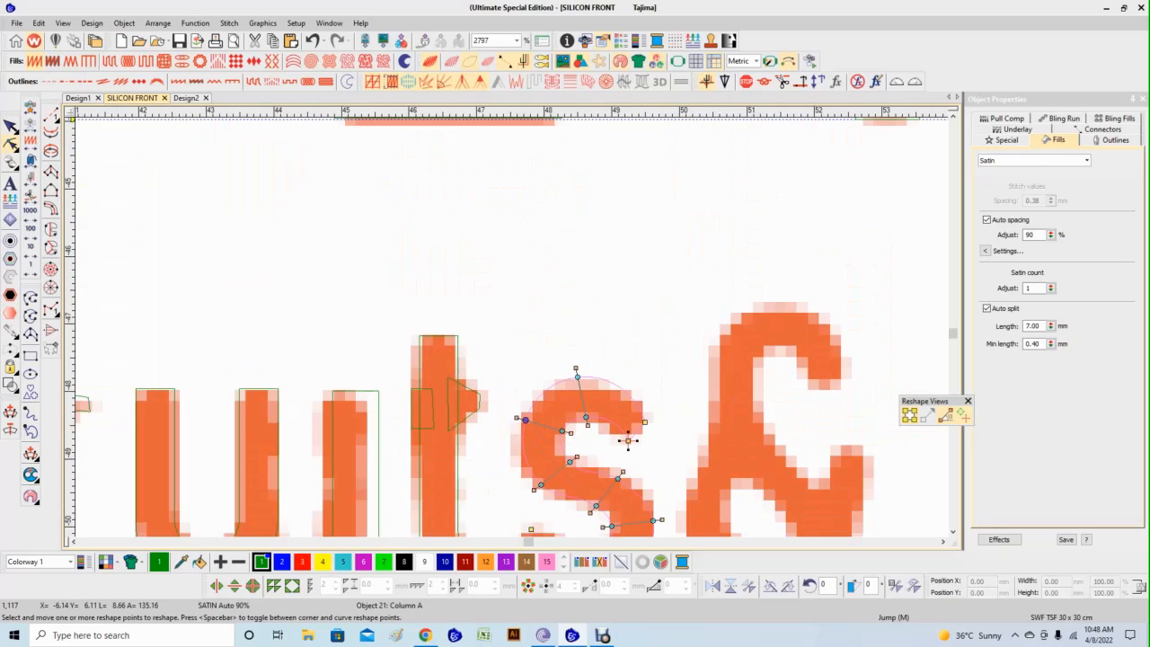
drag(578, 377, 585, 412)
Reshape the lower bowl of the s by moving its inner and outer point pairs to smooth and flatten the curve.
scroll(585, 413, down, 2)
scroll(439, 391, down, 1)
scroll(481, 236, up, 2)
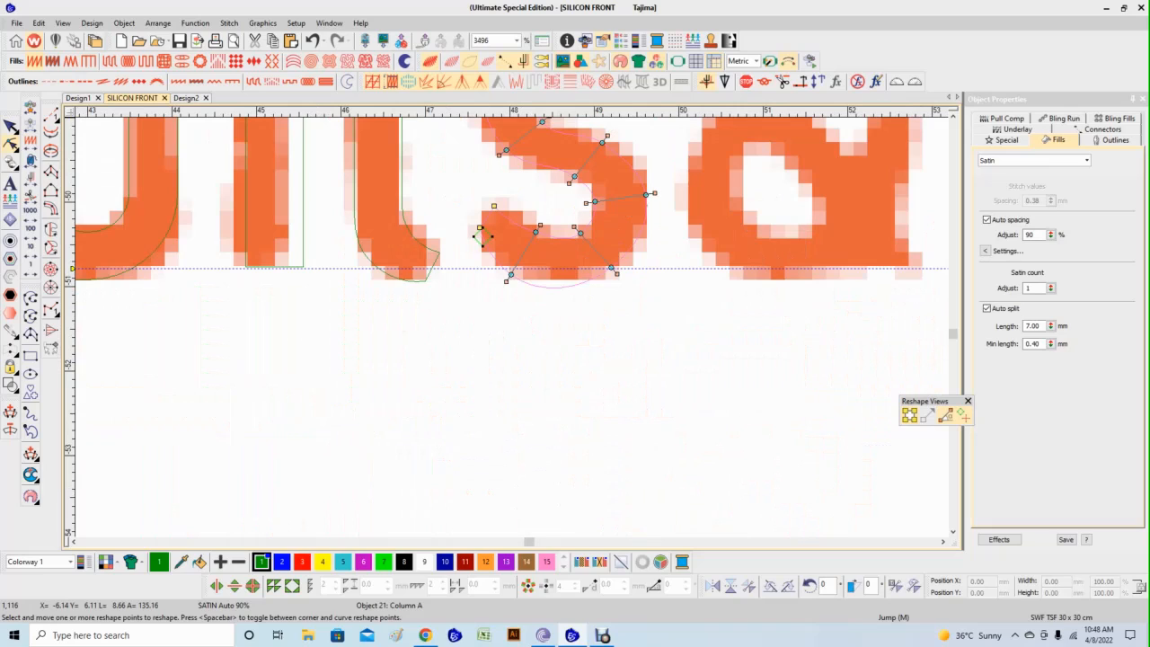
drag(536, 232, 534, 236)
drag(511, 275, 523, 273)
drag(611, 267, 595, 274)
drag(580, 233, 595, 208)
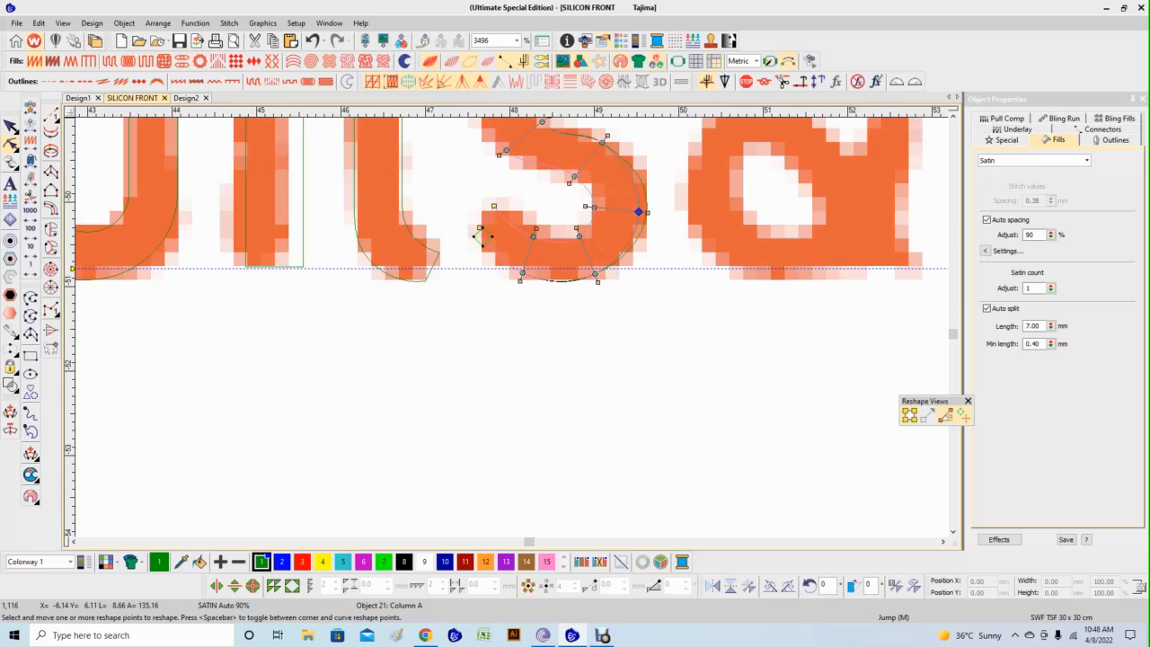
Adjust the points on the s's diagonal middle and lower right bend to keep the column evenly wide.
scroll(569, 246, down, 2)
scroll(568, 247, up, 2)
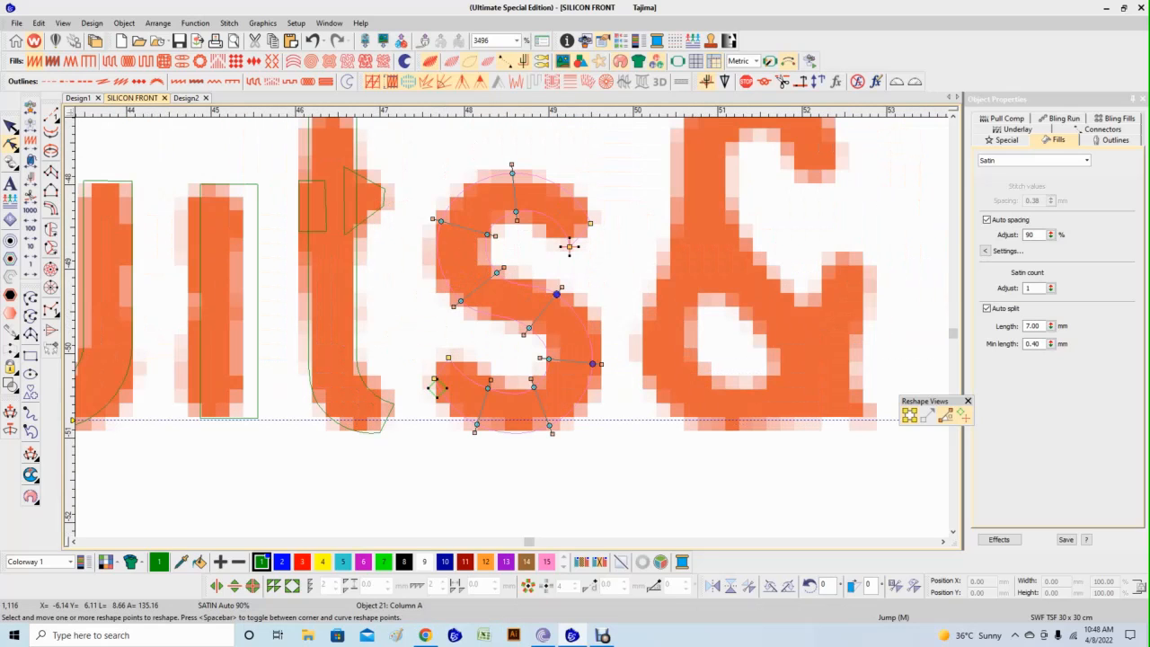
drag(557, 294, 519, 320)
click(581, 307)
click(593, 363)
drag(593, 363, 542, 429)
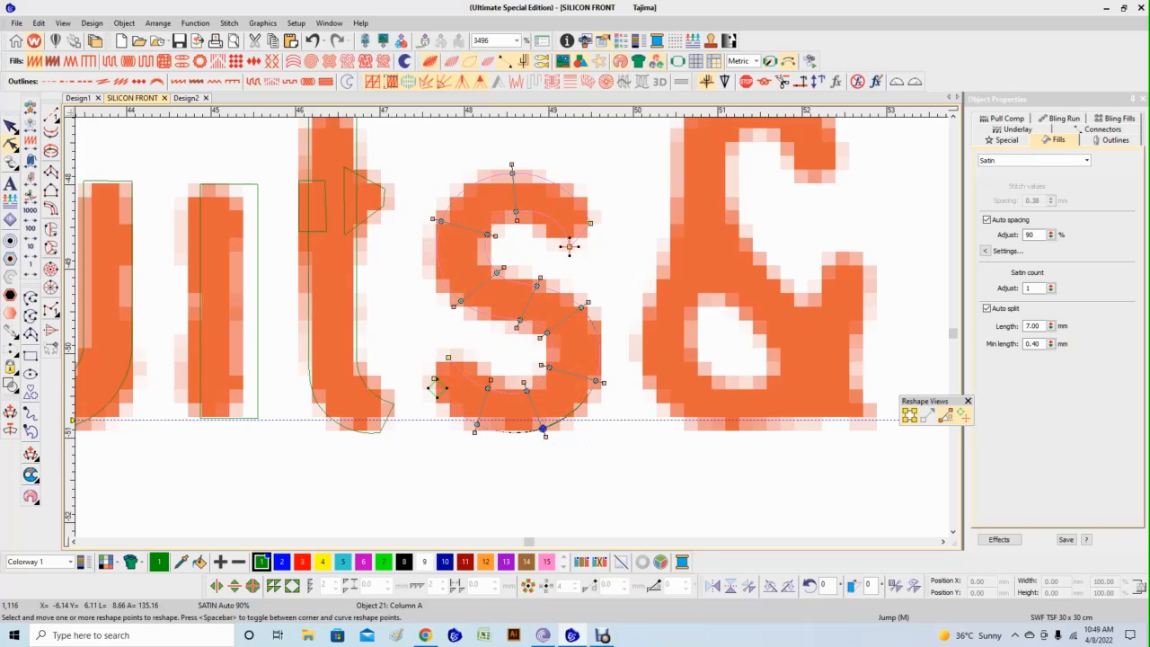
Refine the s's upper inner curve and reposition the stitch entry and exit at its two open ends.
drag(489, 381, 455, 358)
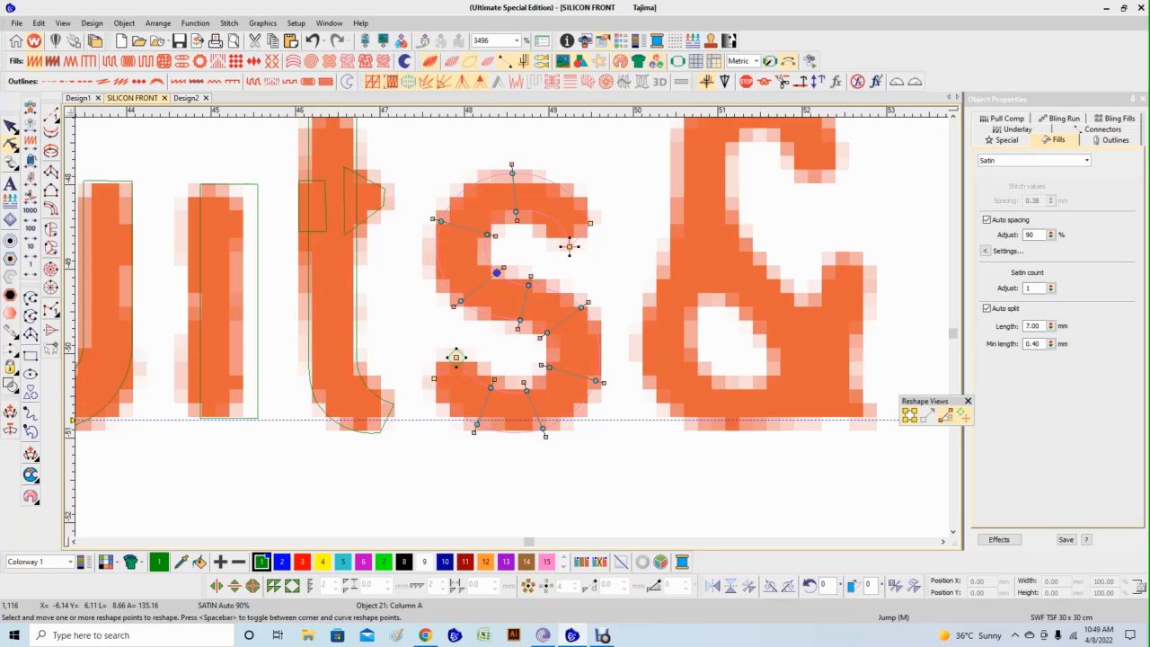
drag(536, 285, 482, 234)
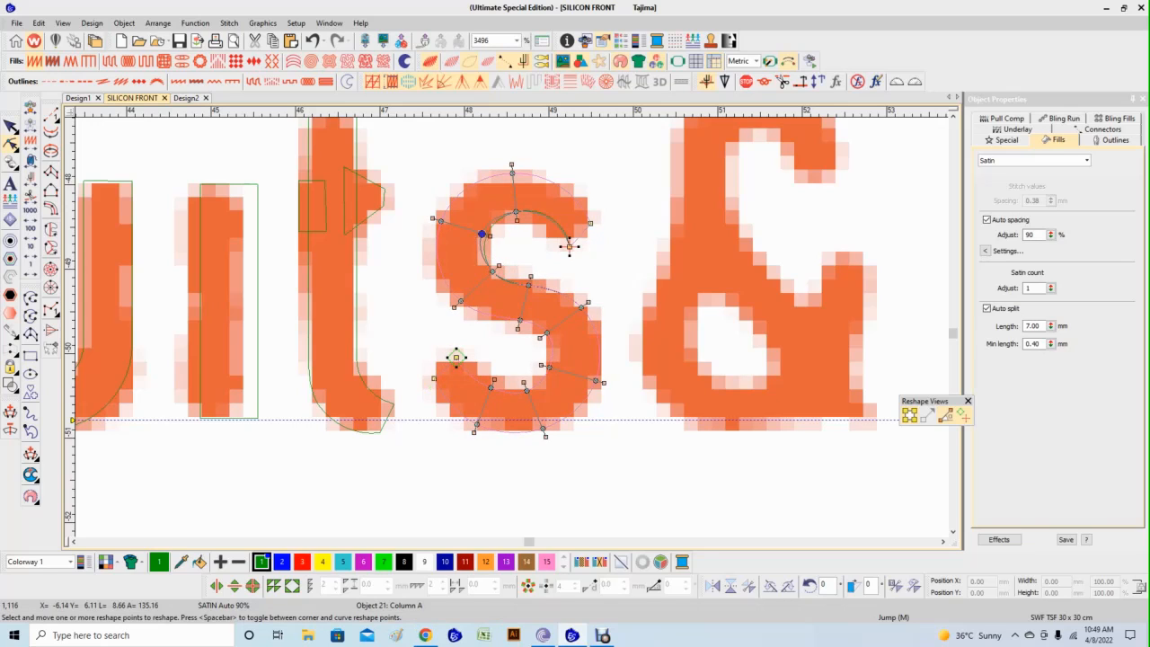
drag(570, 247, 586, 223)
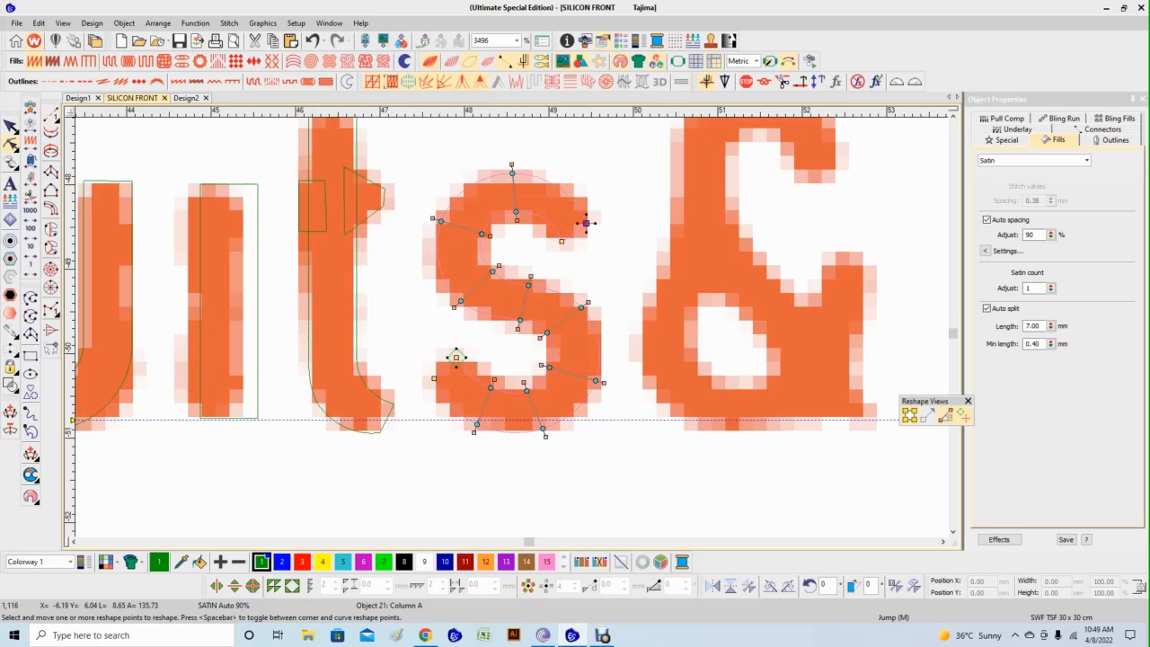
key(Escape)
Start a Column A object at the ampersand's upper hook end, about 0.46 mm wide, and trace it around the top curve.
scroll(395, 331, down, 1)
key(space)
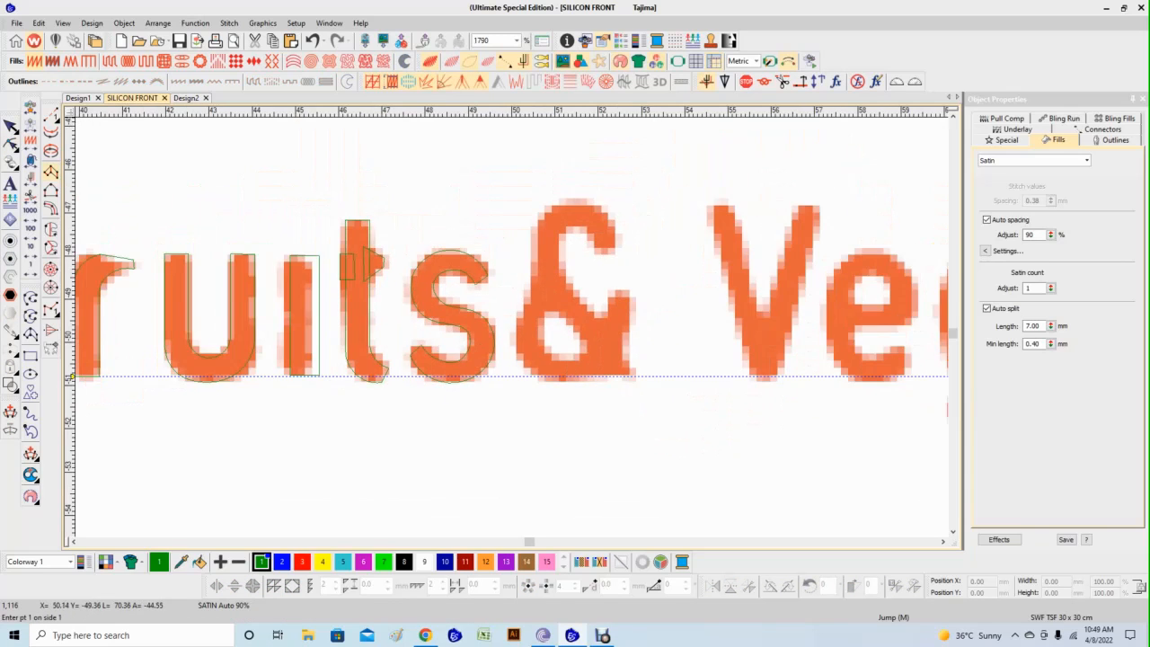
scroll(582, 324, up, 1)
scroll(554, 293, down, 1)
scroll(555, 293, up, 1)
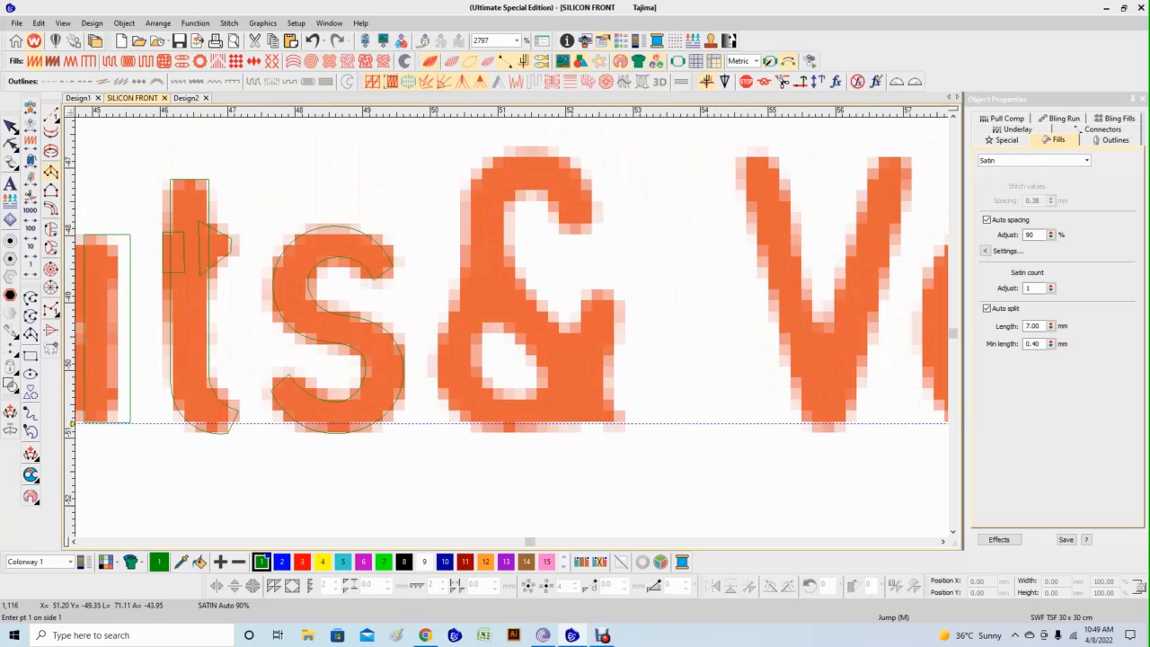
click(594, 223)
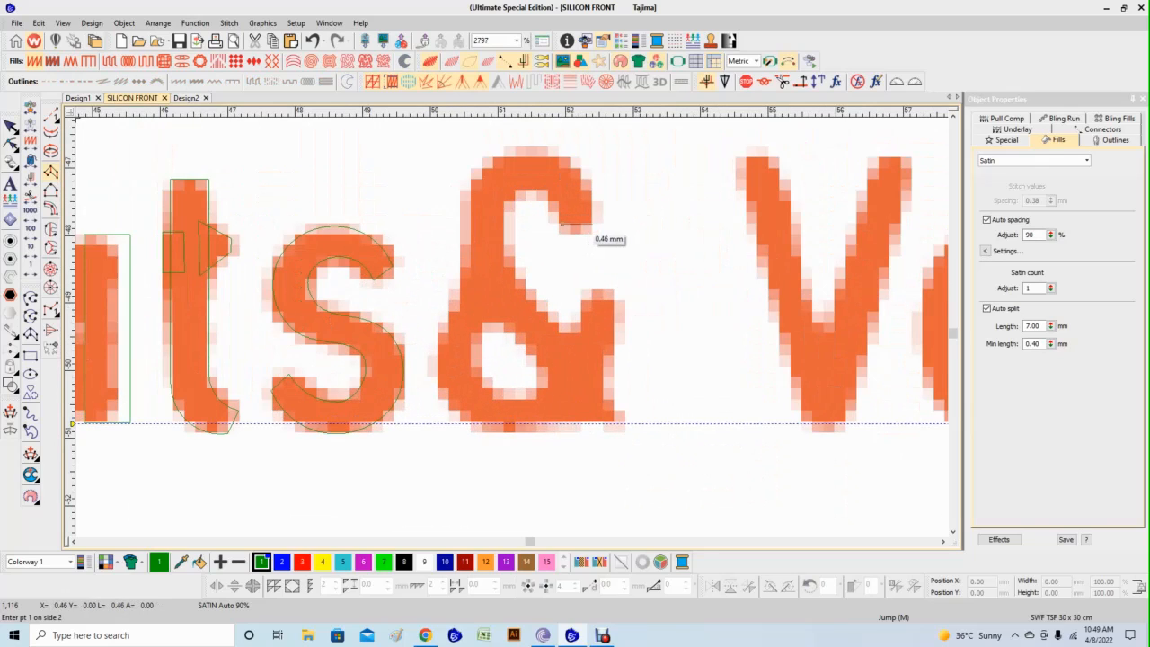
click(563, 224)
right_click(585, 171)
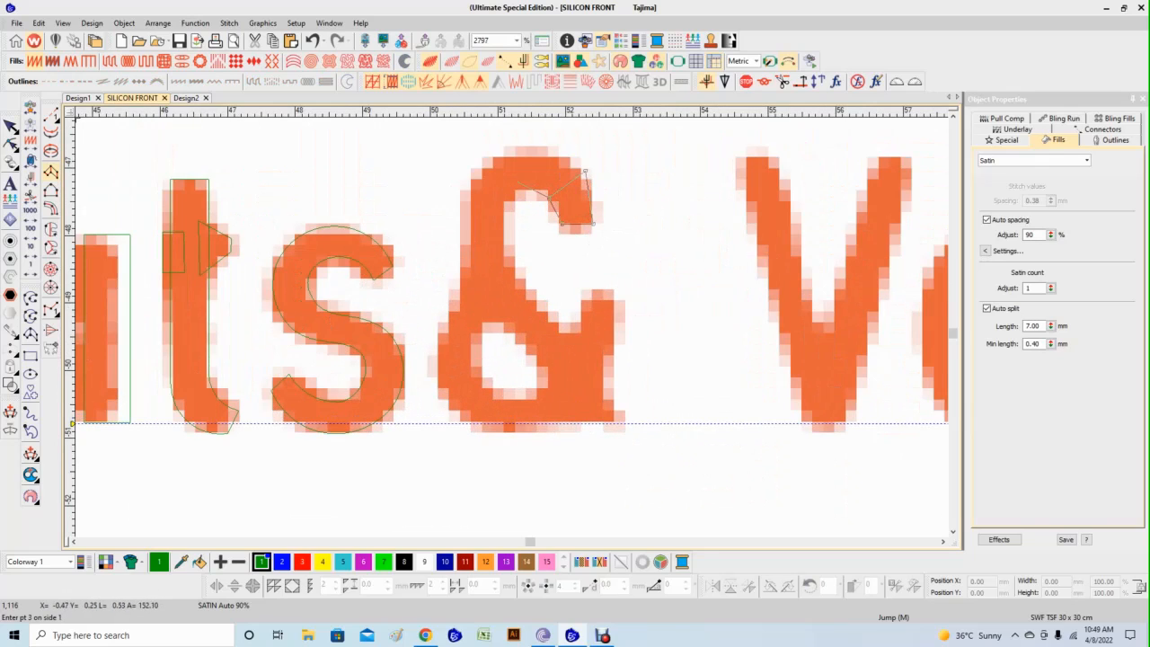
right_click(528, 187)
right_click(524, 149)
right_click(510, 204)
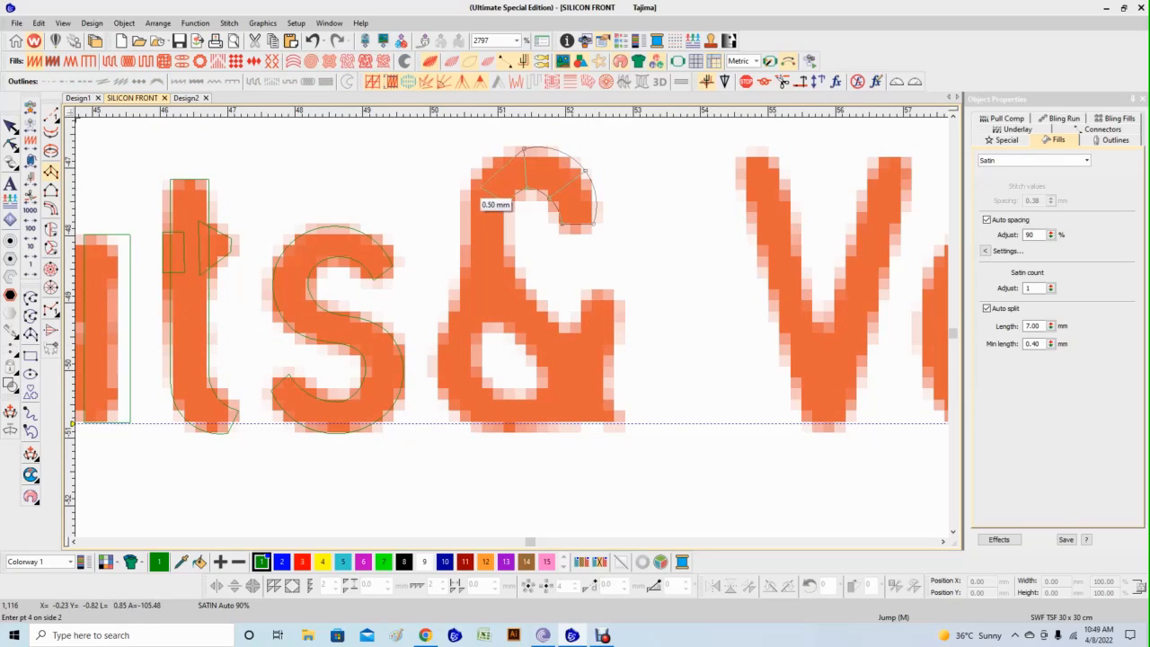
right_click(470, 183)
Continue the ampersand column down its upper left side and along the diagonal to the lower right, and complete the object.
right_click(504, 240)
right_click(470, 244)
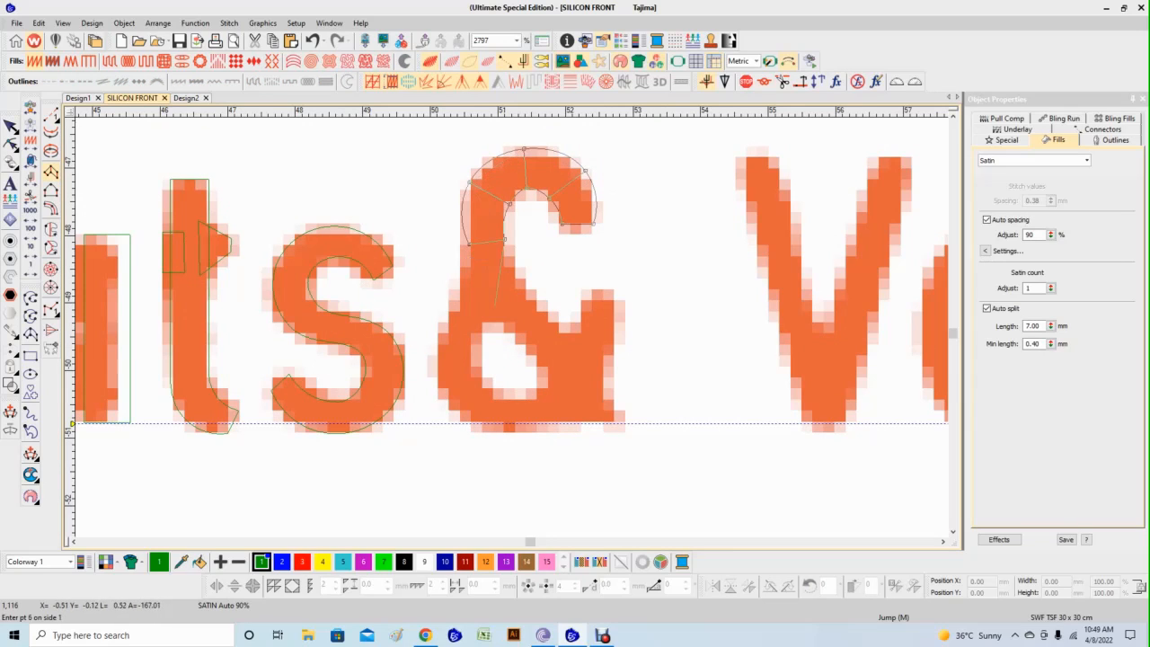
right_click(517, 285)
right_click(492, 317)
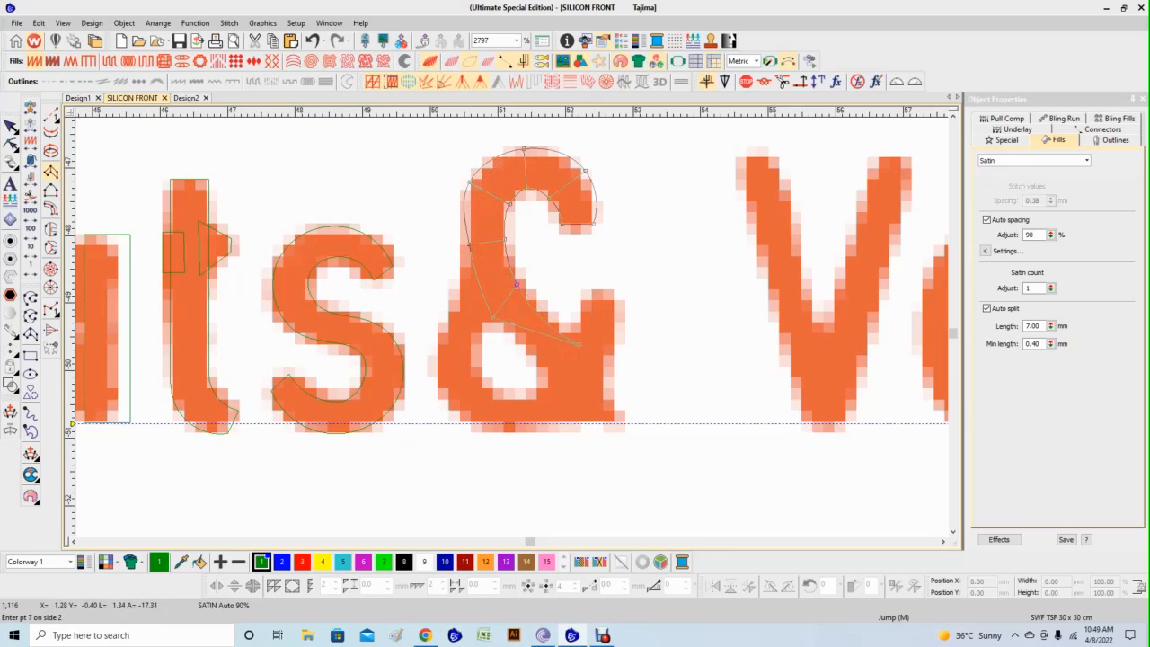
click(564, 385)
key(Return)
key(Escape)
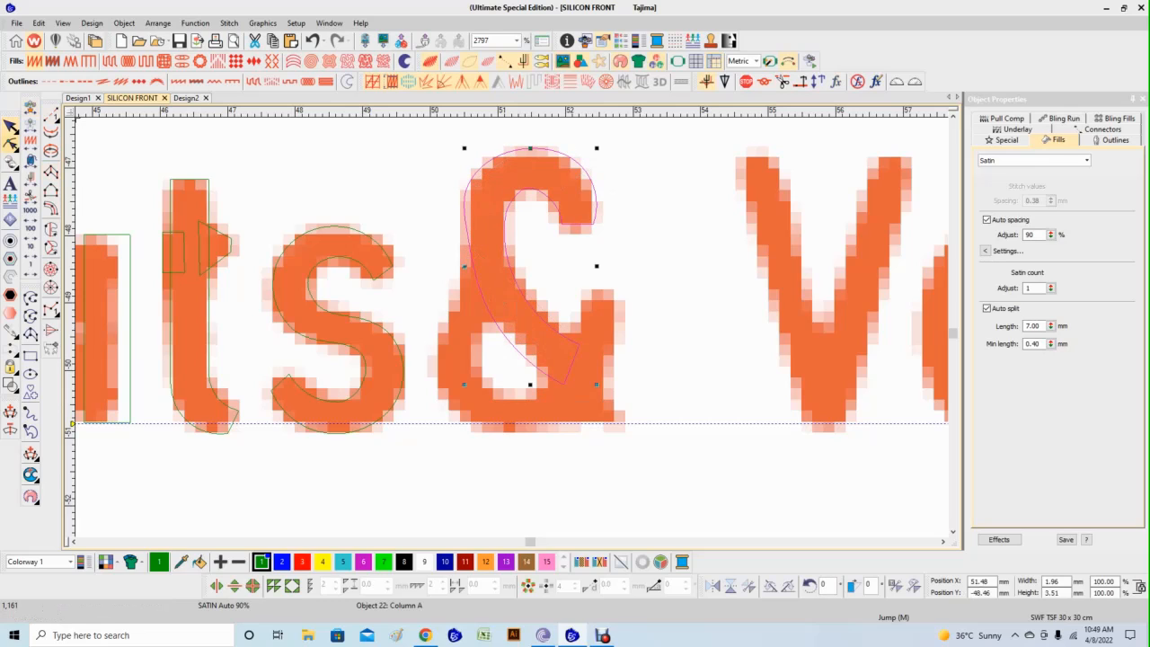
Reshape the ampersand stroke's inner and outer points along the upper left bend and diagonal to follow the logo image.
key(r)
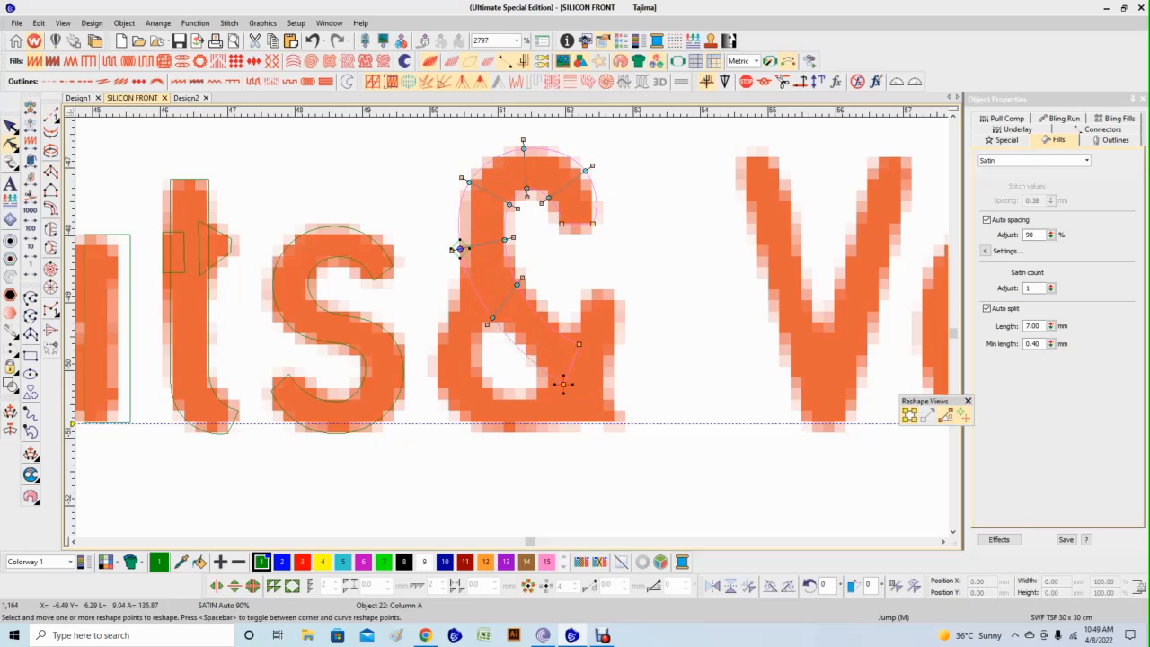
drag(469, 182, 506, 202)
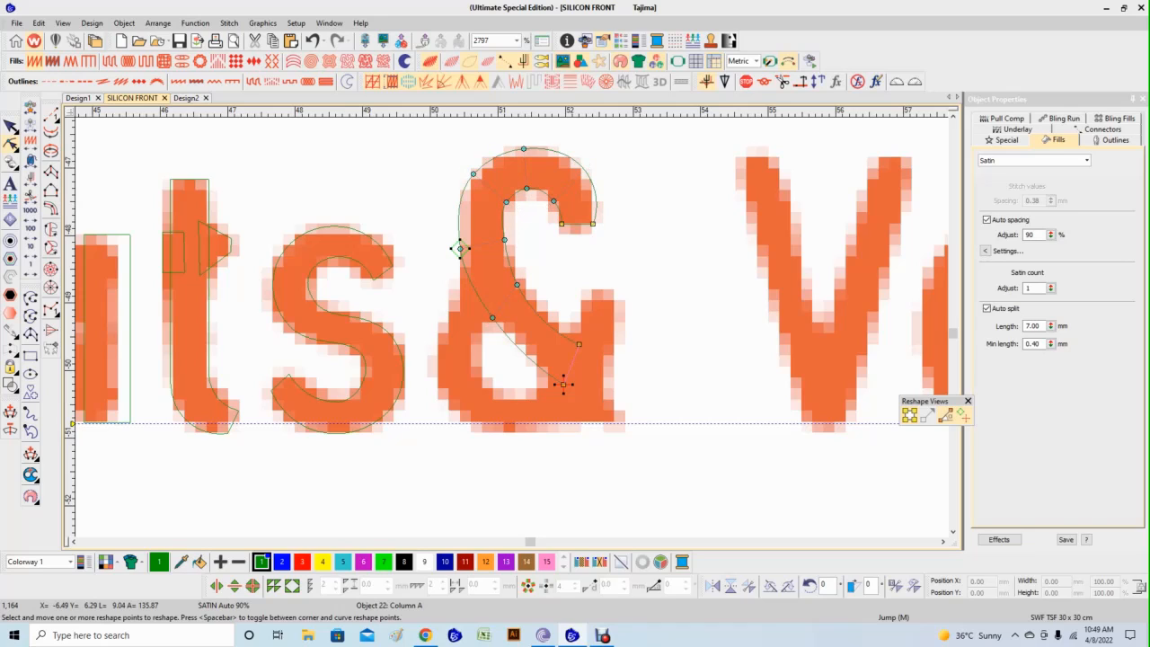
click(459, 248)
drag(516, 285, 527, 295)
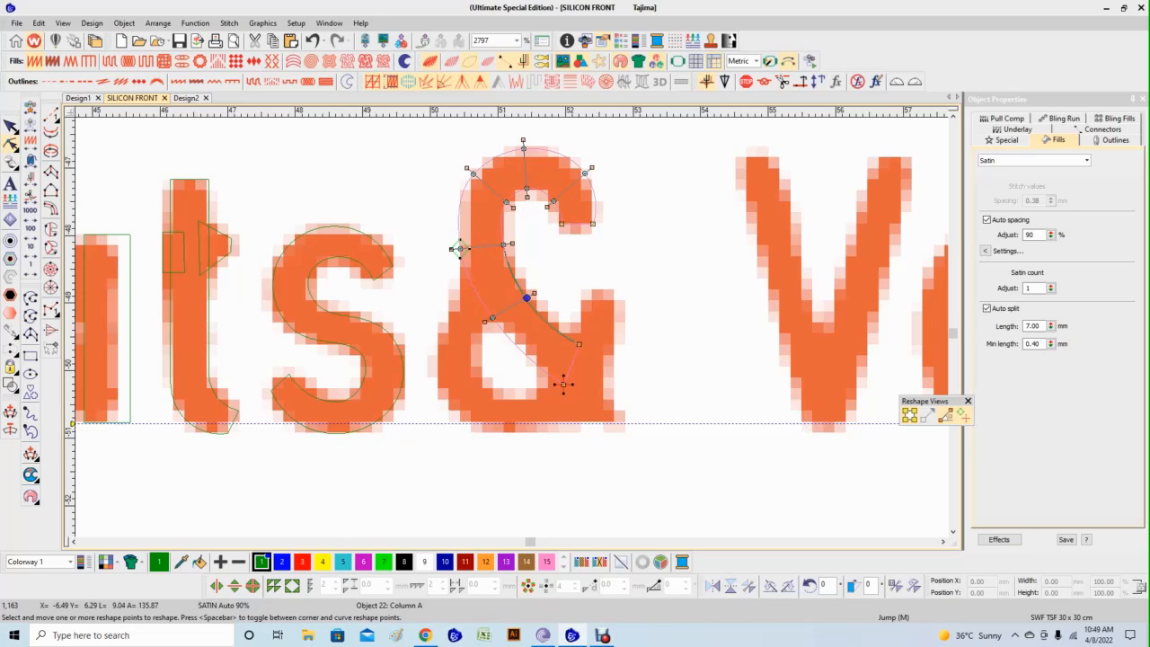
drag(459, 249, 462, 252)
click(471, 175)
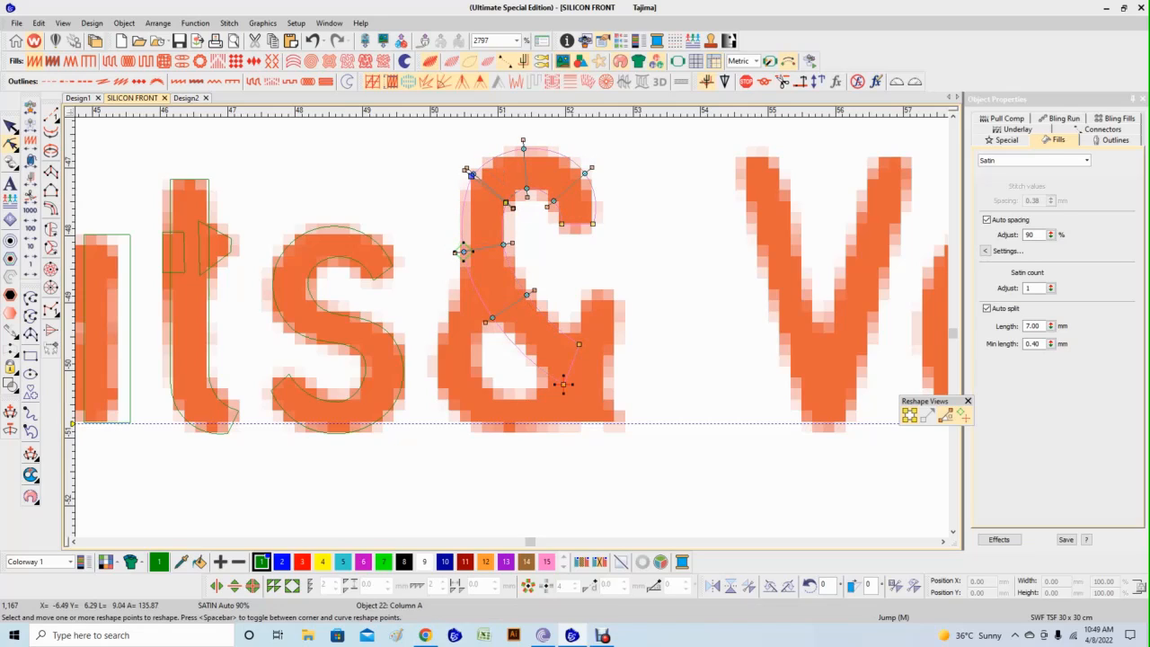
click(493, 318)
drag(473, 173, 477, 175)
click(527, 189)
click(51, 171)
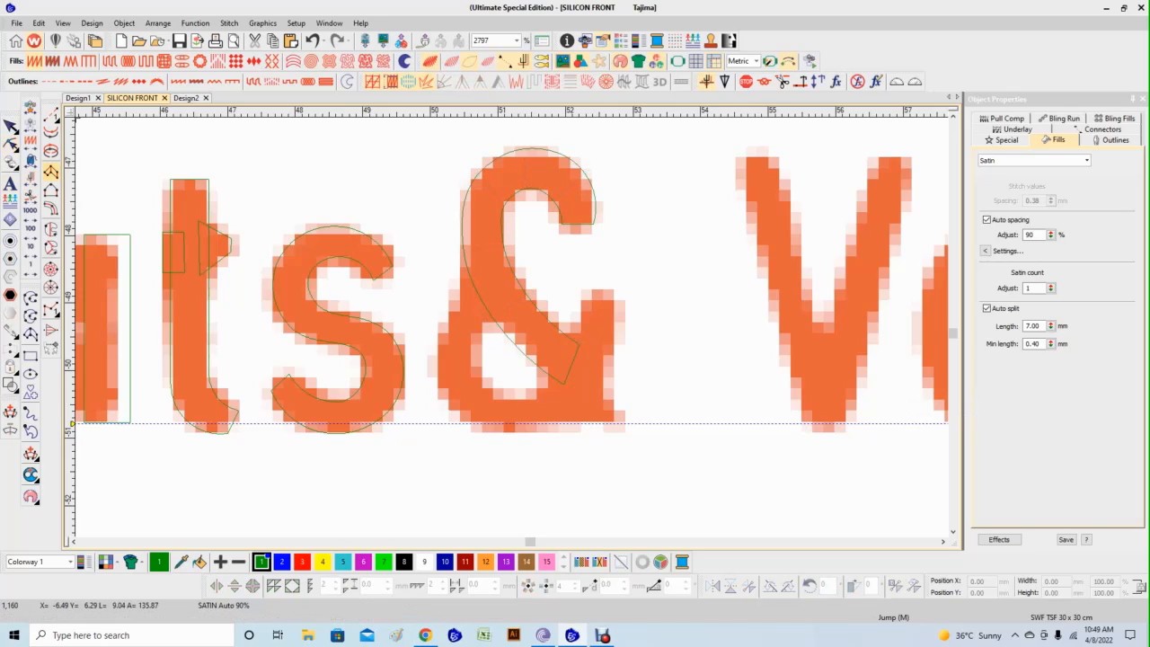
Start a second Column A object where the ampersand's strokes cross and trace it around the lower left bowl to the bottom curve.
click(494, 313)
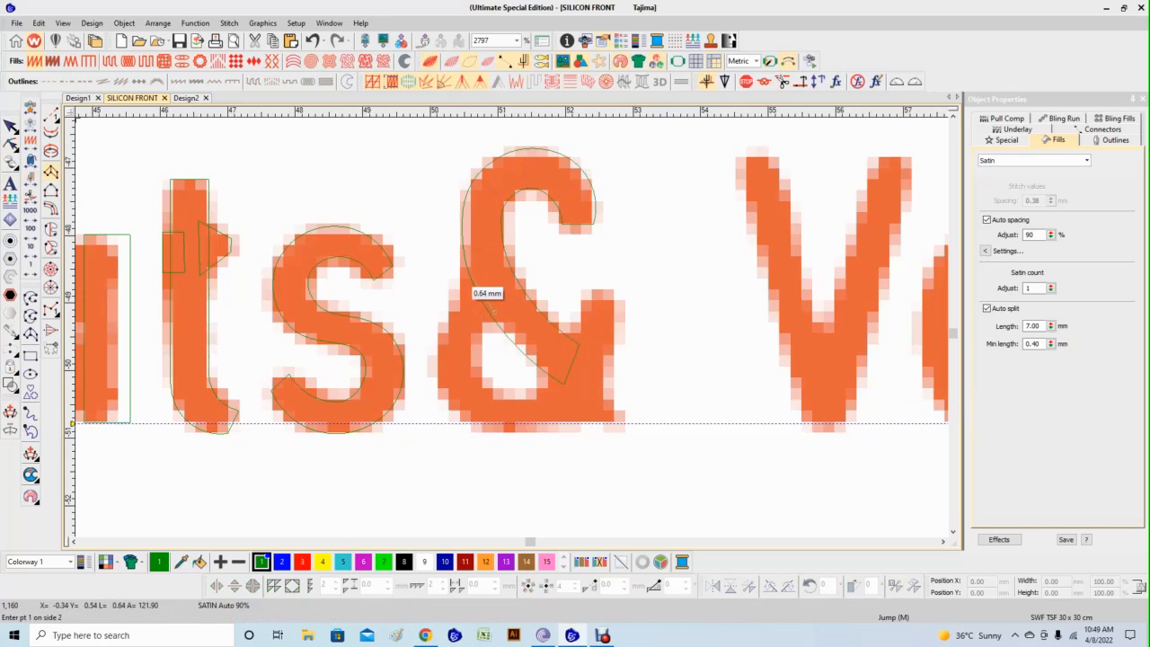
click(471, 271)
click(477, 346)
click(438, 336)
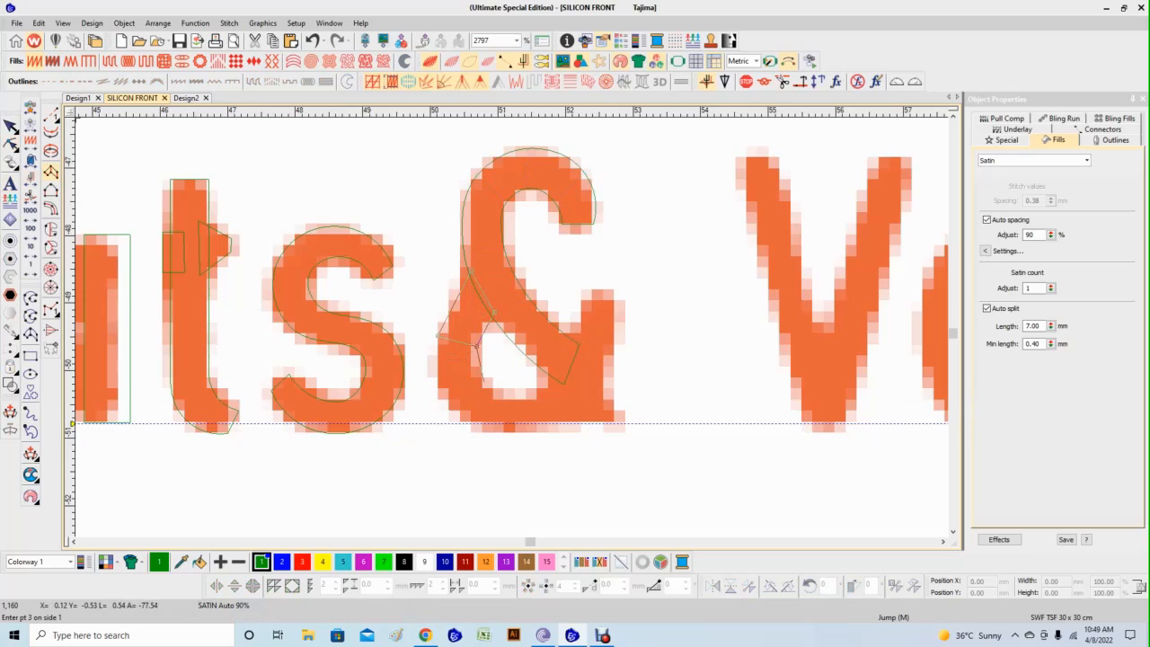
right_click(485, 382)
right_click(445, 397)
right_click(516, 400)
right_click(515, 430)
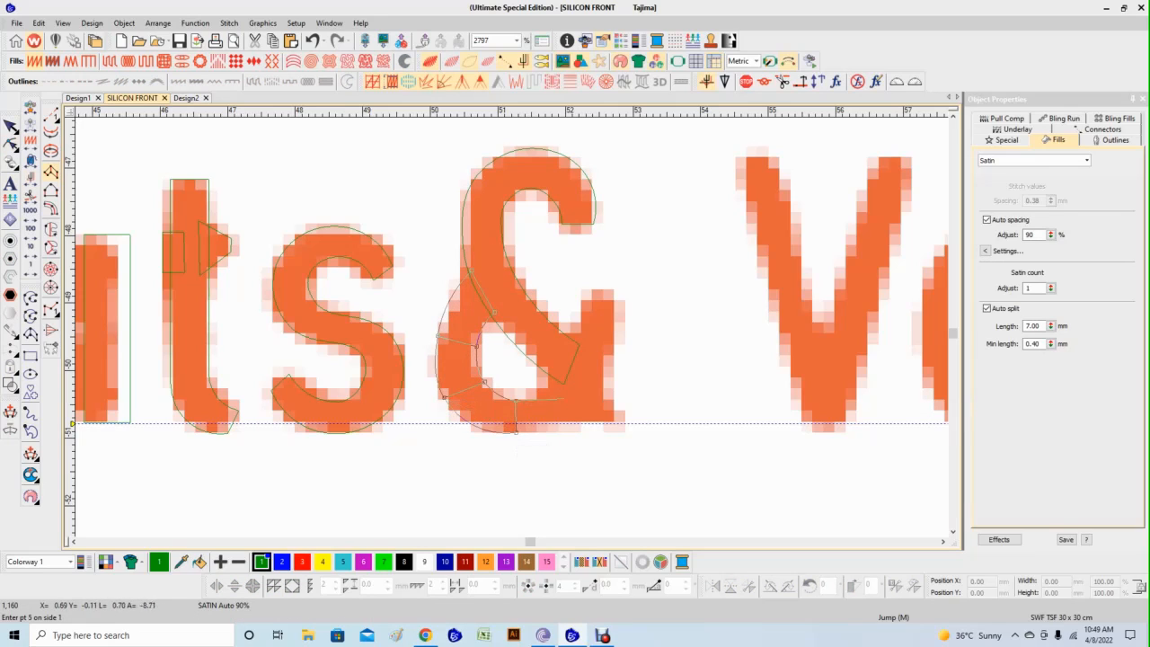
Continue the ampersand's lower column around the lower right and up the short right arm, and complete the object.
click(598, 420)
click(564, 358)
click(599, 375)
click(615, 292)
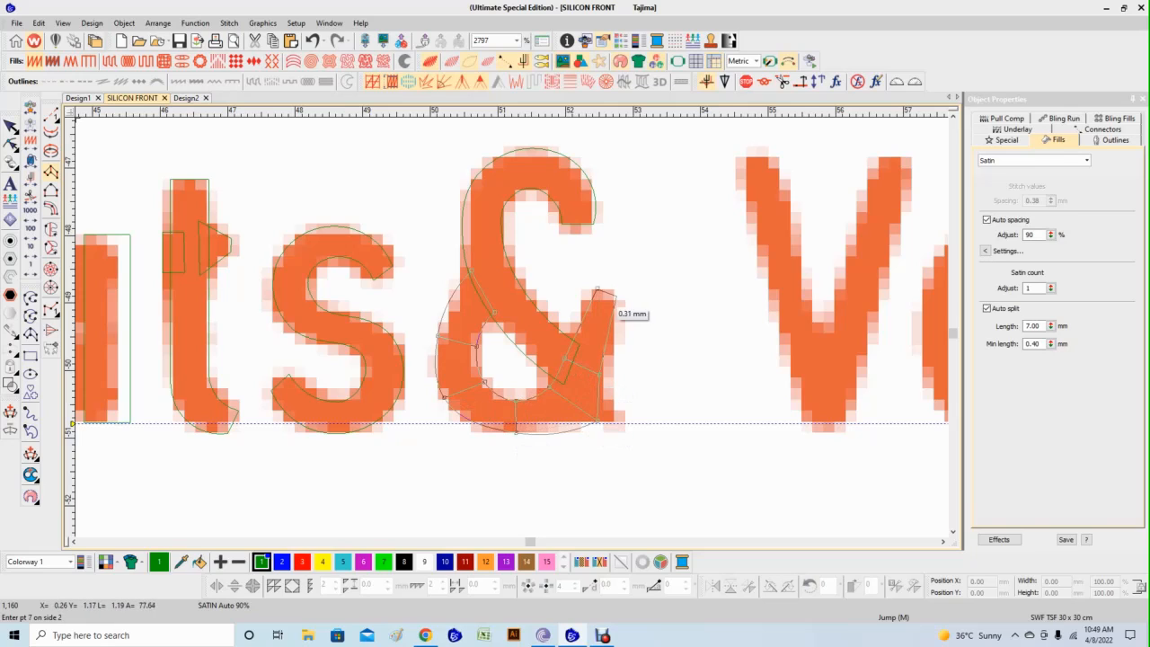
key(Return)
Reshape the ampersand's lower stroke at its bottom curve and lower right bend to follow the logo image.
click(10, 127)
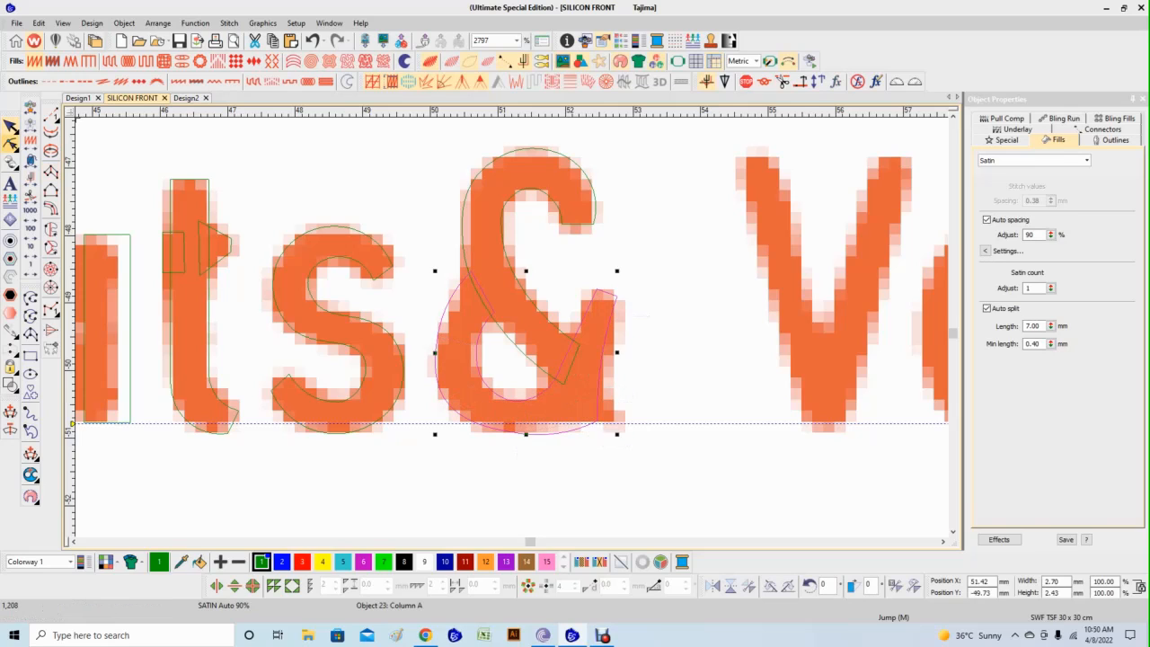
click(11, 145)
drag(565, 358, 602, 368)
drag(516, 433, 511, 435)
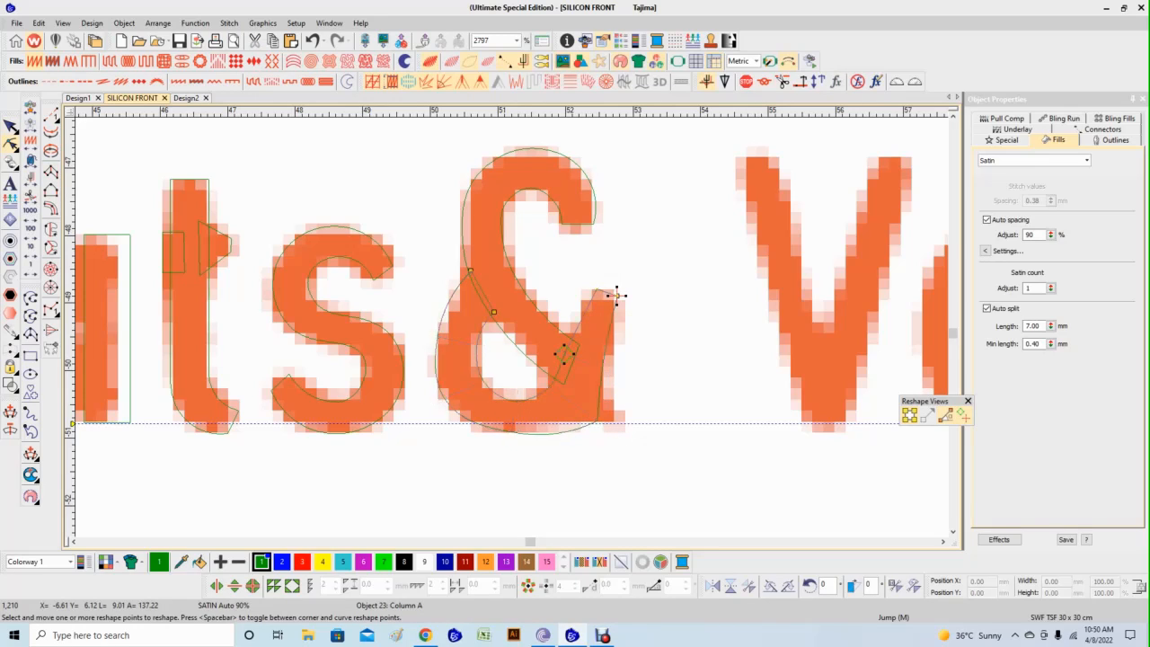
click(596, 421)
drag(549, 387, 555, 390)
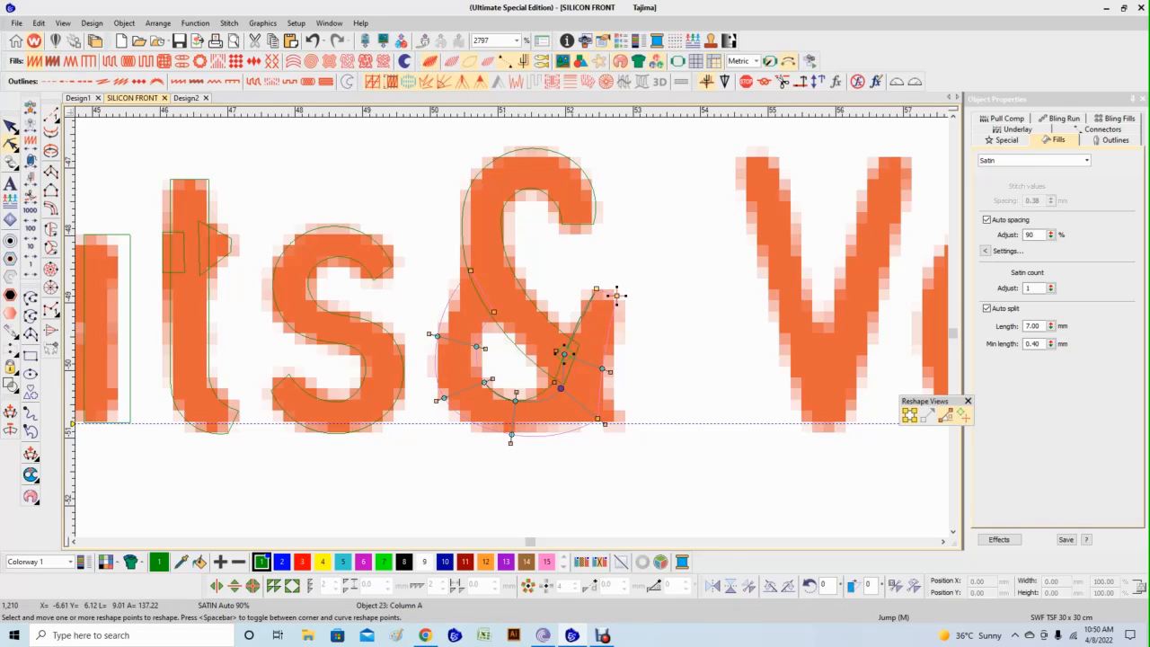
Remove the surplus reshape point on the ampersand's diagonal stroke and extend its lower end further into the right arm.
click(553, 376)
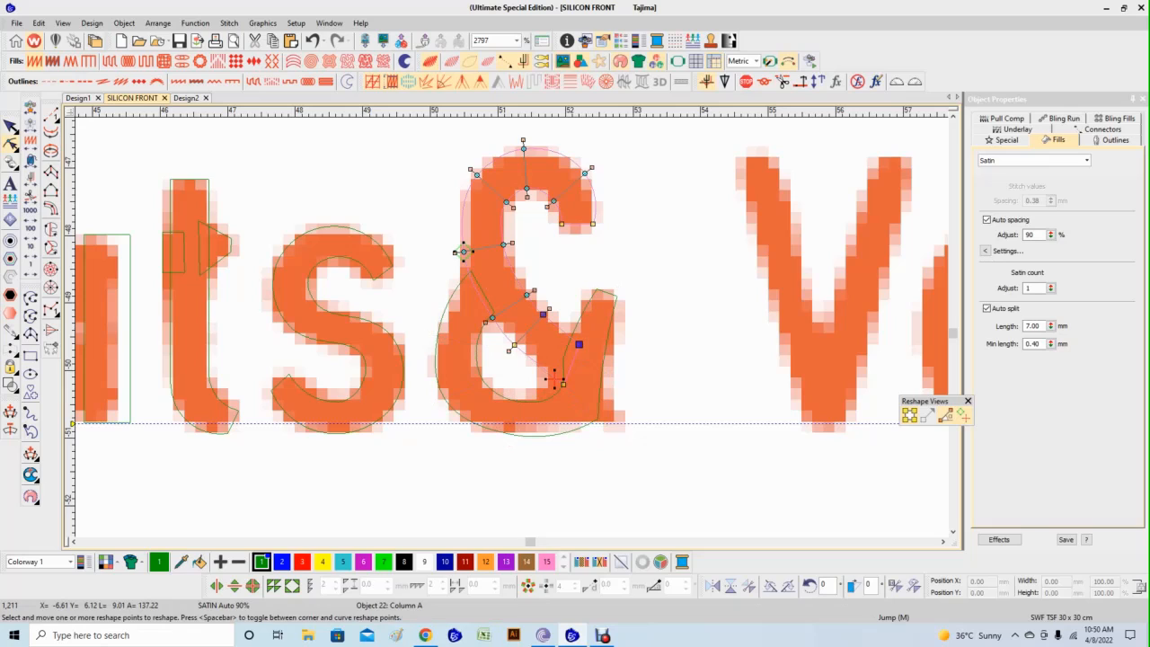
key(Delete)
ctrl+click(563, 384)
drag(564, 385, 573, 389)
click(574, 389)
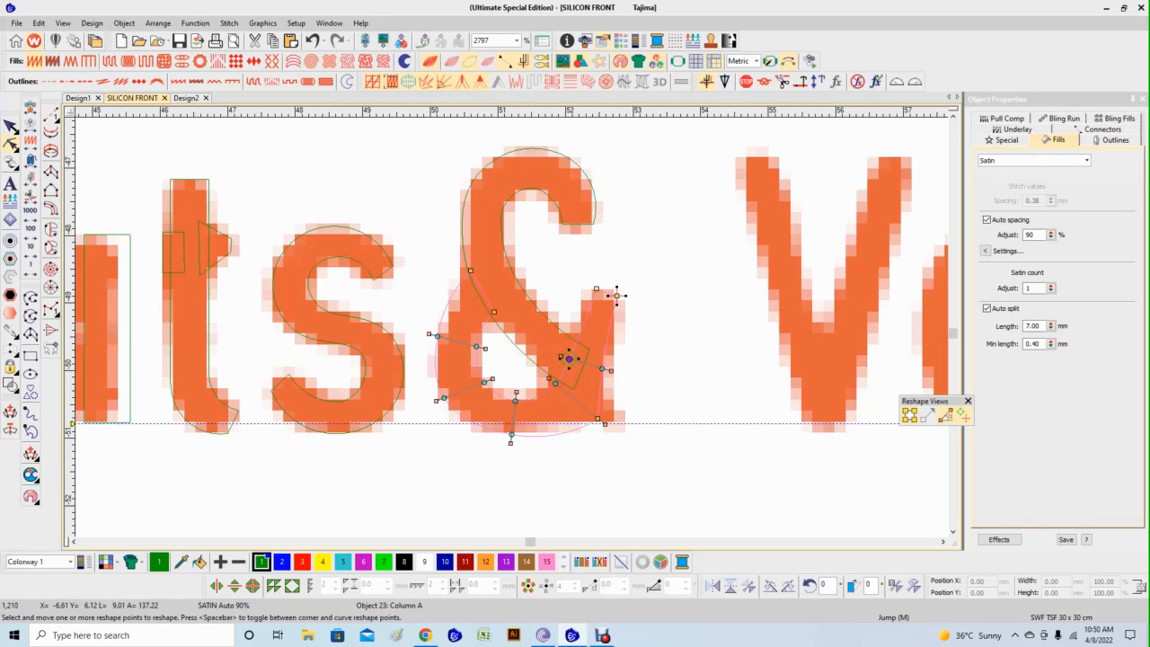
Start a Column A object at the top of the V's left arm and try running it down to the V's base.
click(51, 172)
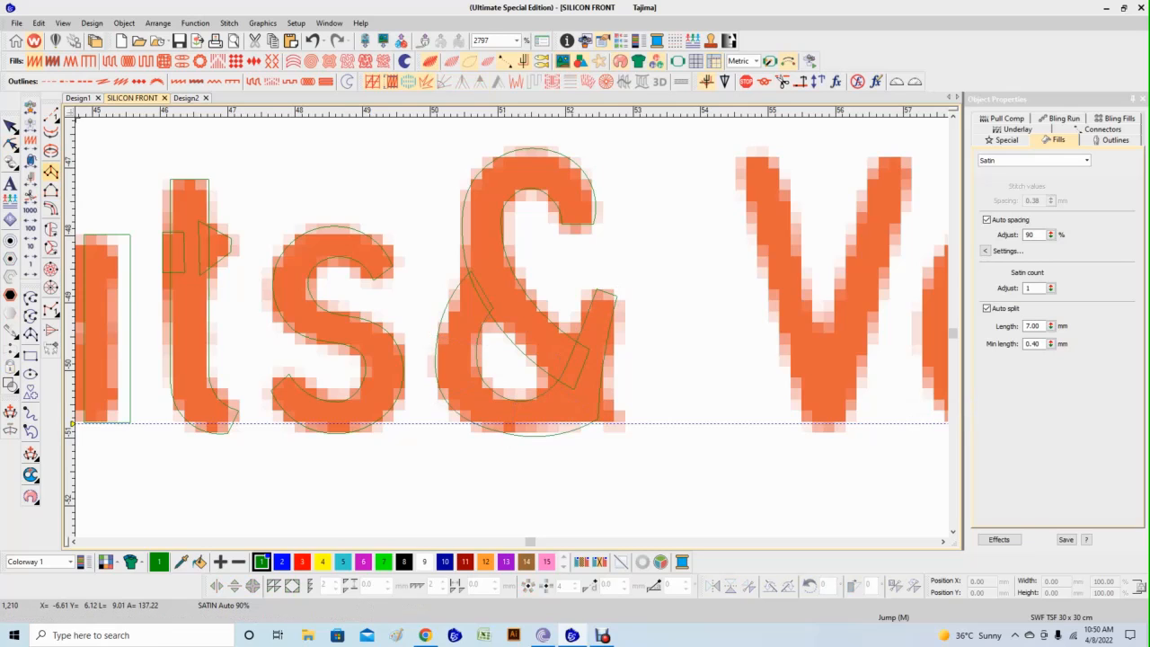
scroll(809, 354, down, 2)
scroll(541, 263, up, 2)
scroll(499, 321, up, 1)
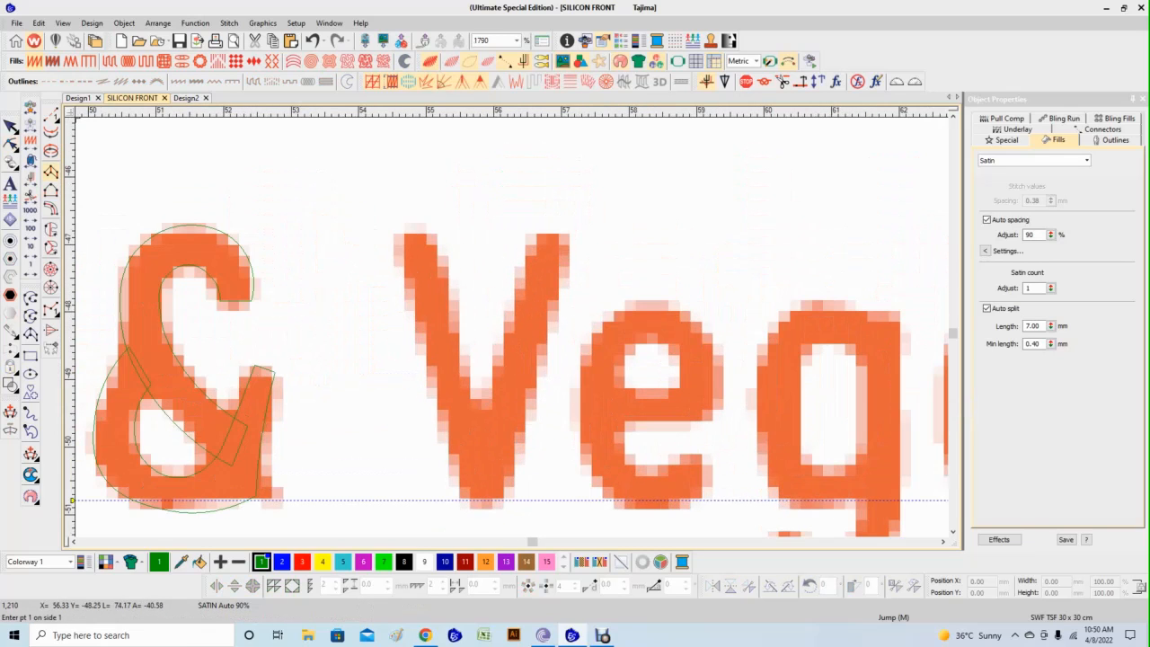
click(392, 235)
click(429, 231)
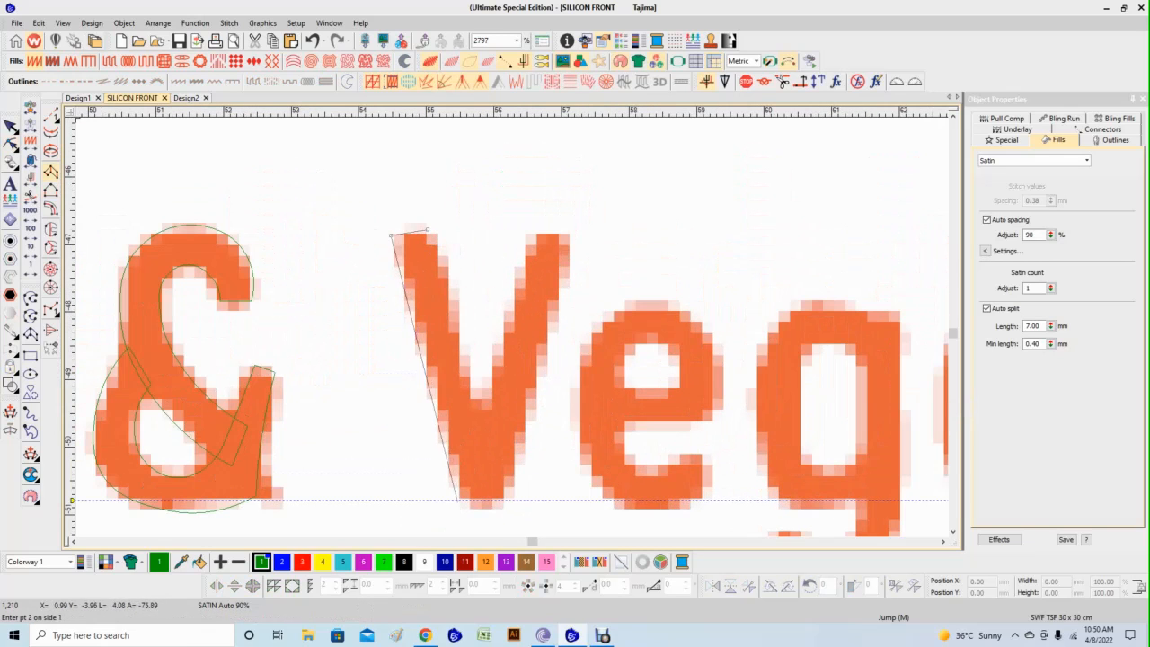
click(464, 499)
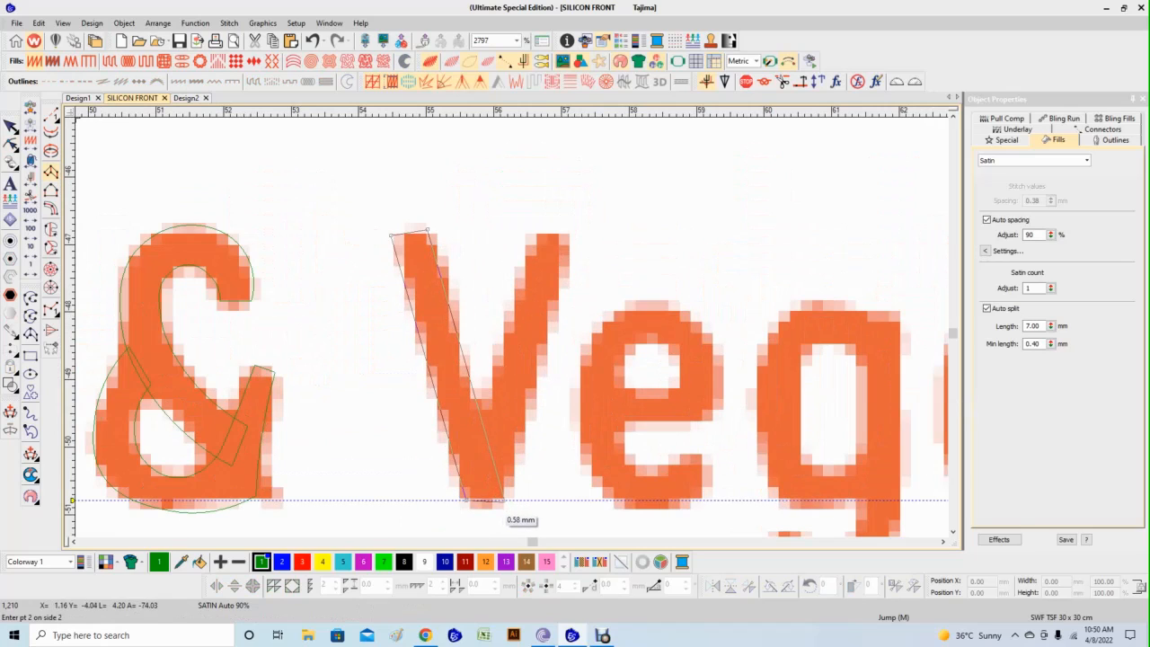
key(BackSpace)
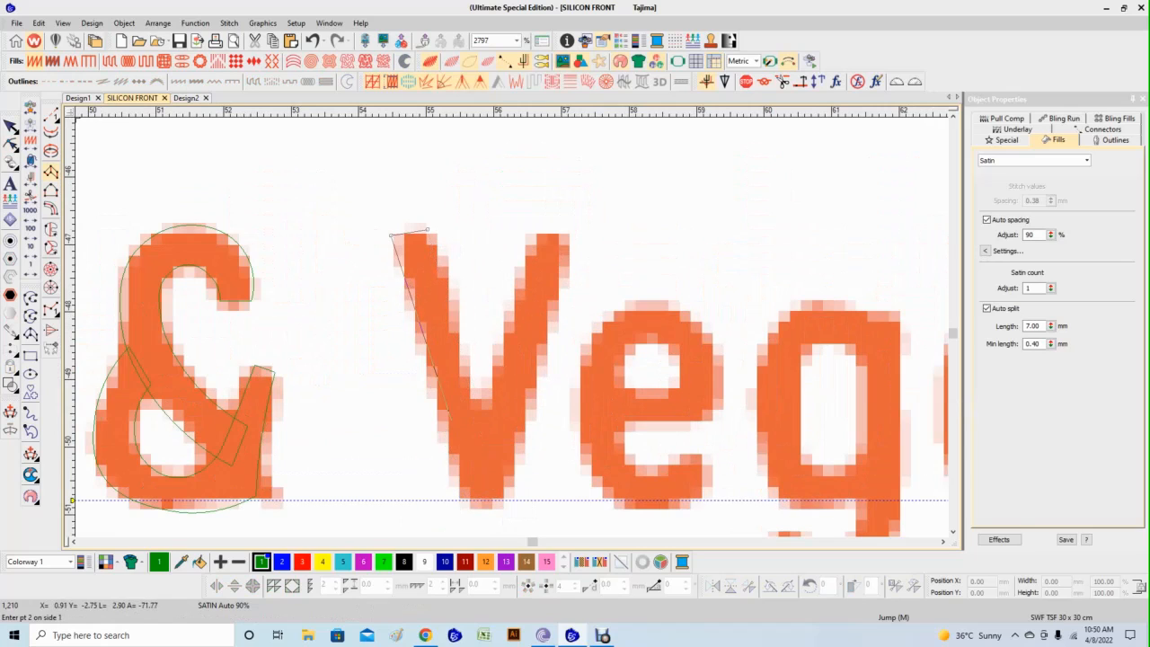
End the V's left column where the two arms meet, about 0.62 mm wide, complete it, and level its top edge.
click(447, 425)
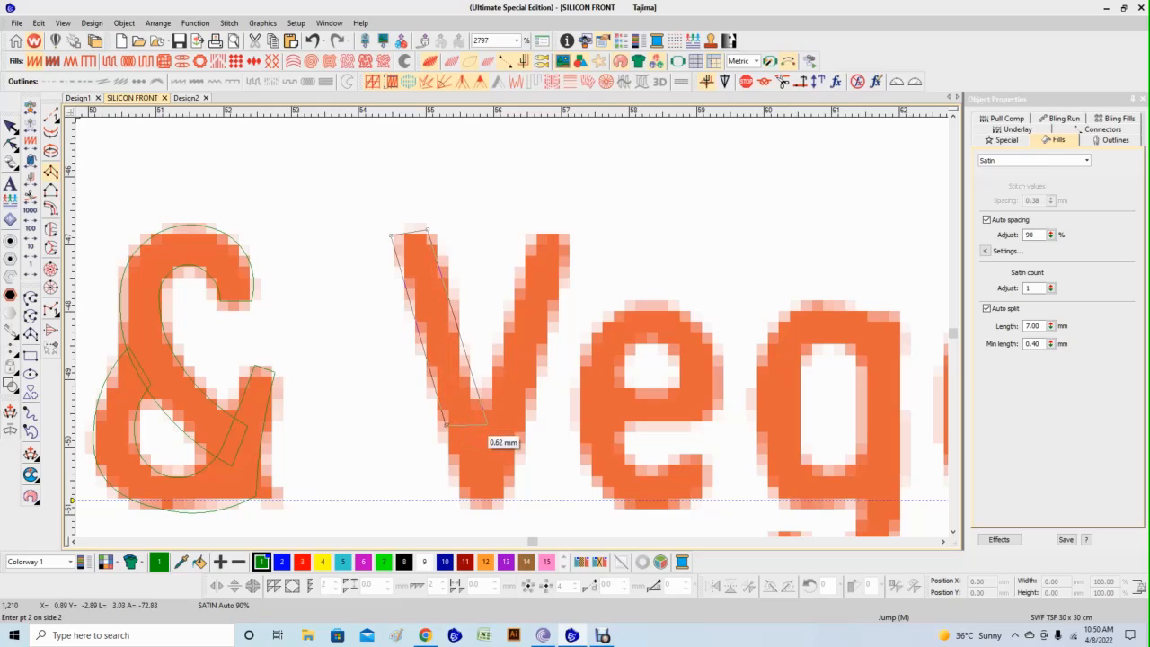
click(488, 425)
key(Return)
key(Escape)
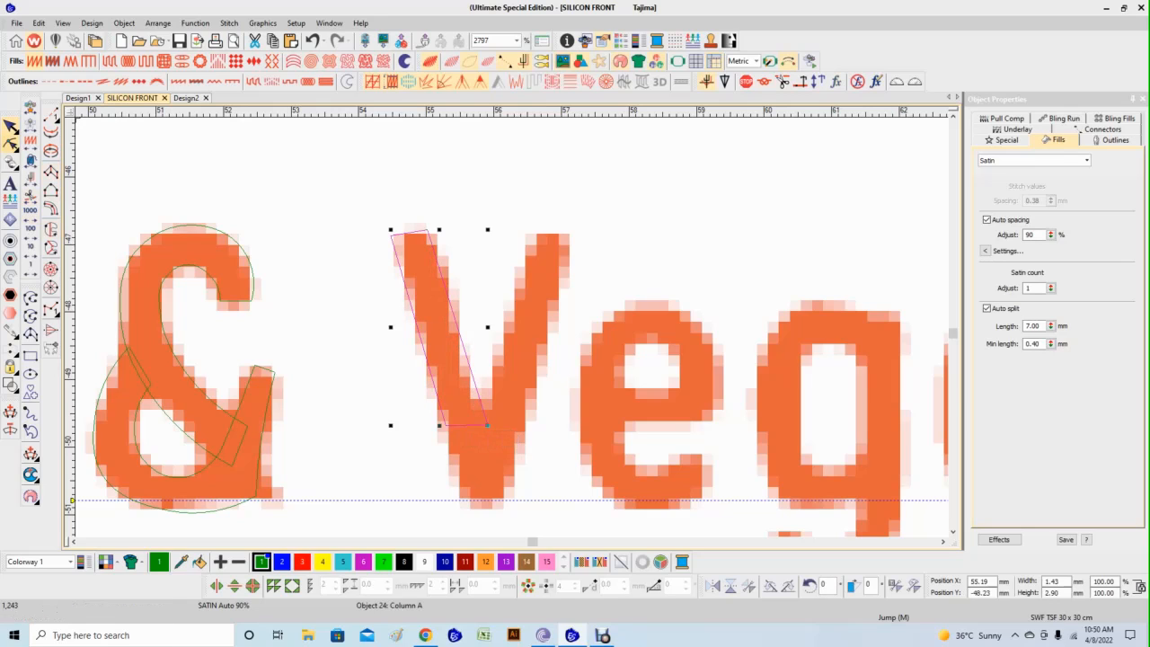
key(h)
drag(427, 230, 433, 235)
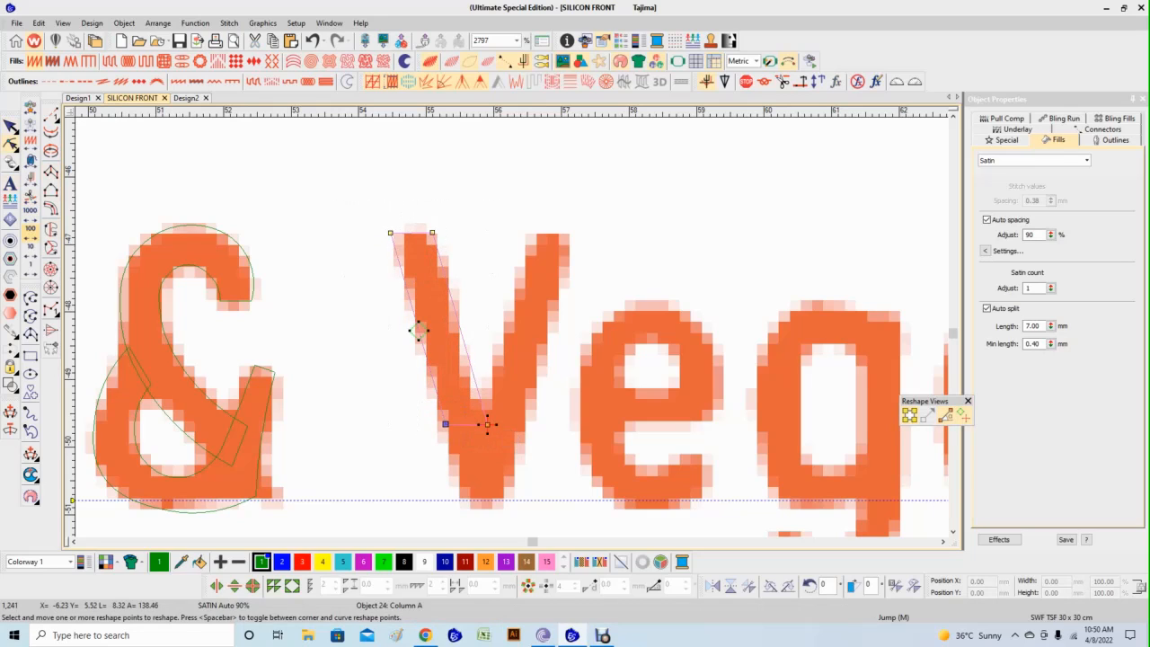
Digitize the V's base as a Column A object from the bottom edge up to the arm junction, about 1.26 mm wide there.
click(52, 172)
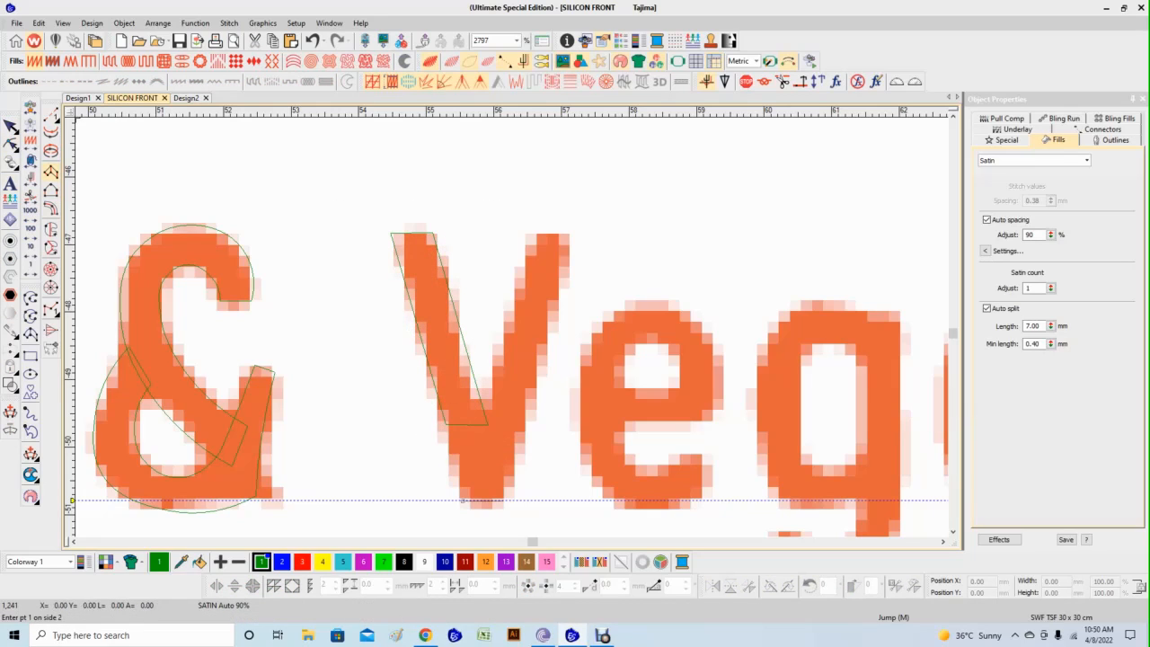
click(463, 501)
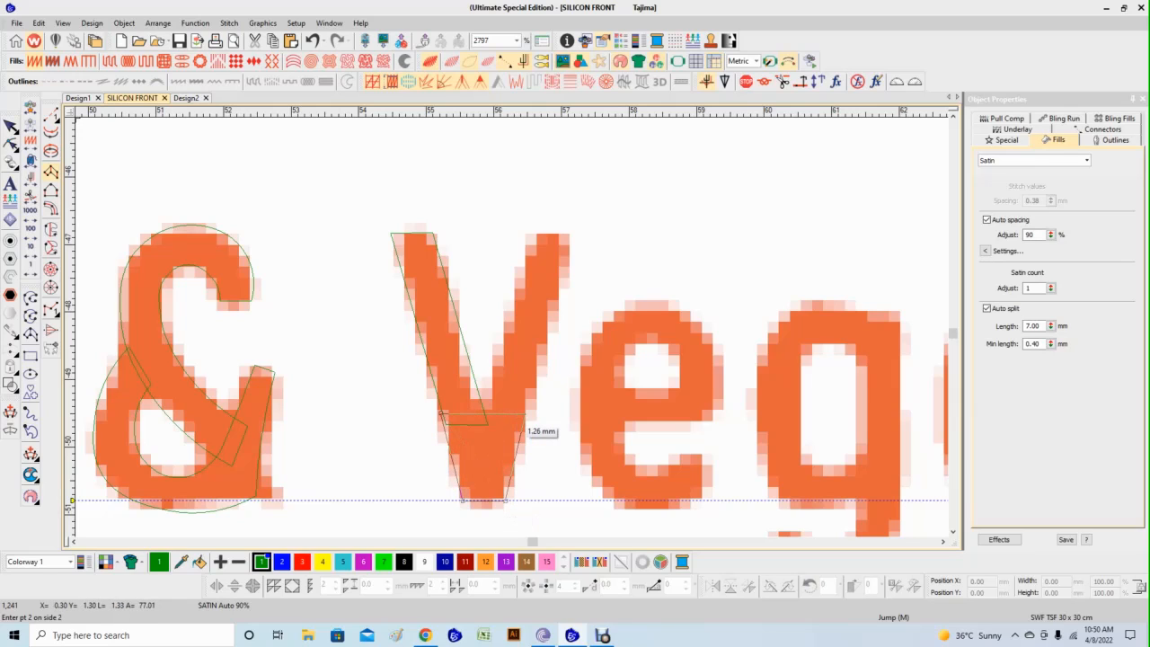
click(525, 415)
key(Return)
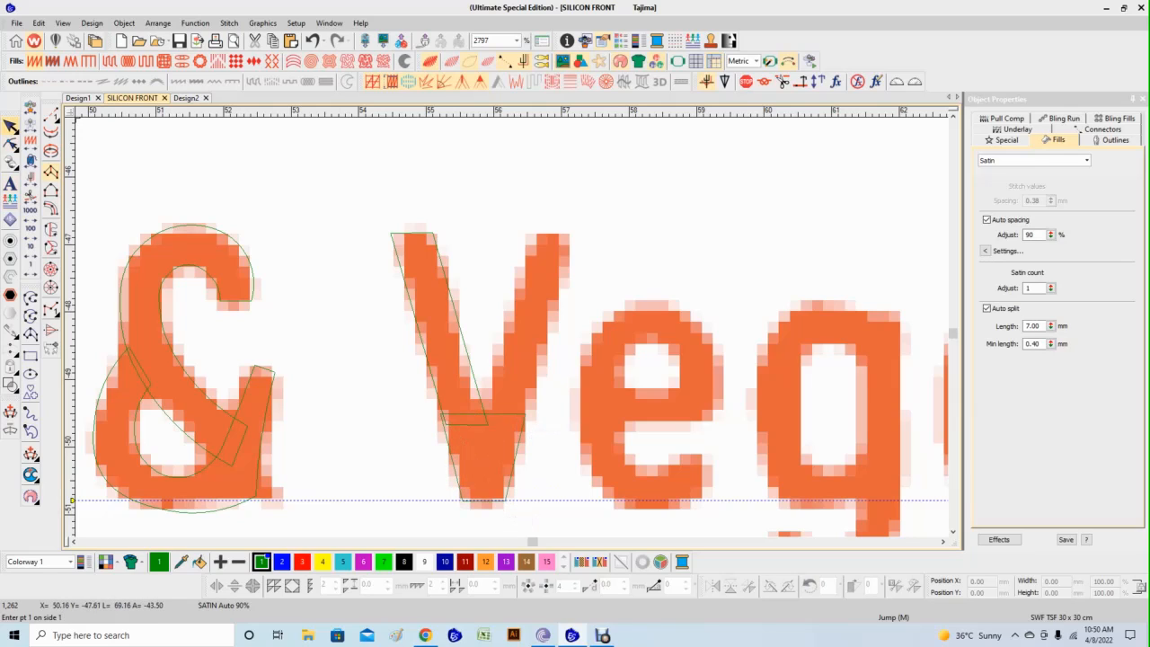
Reshape the V's base and left arm so the arm's lower end only slightly overlaps the base's top edge.
click(11, 126)
click(10, 145)
drag(392, 463, 547, 534)
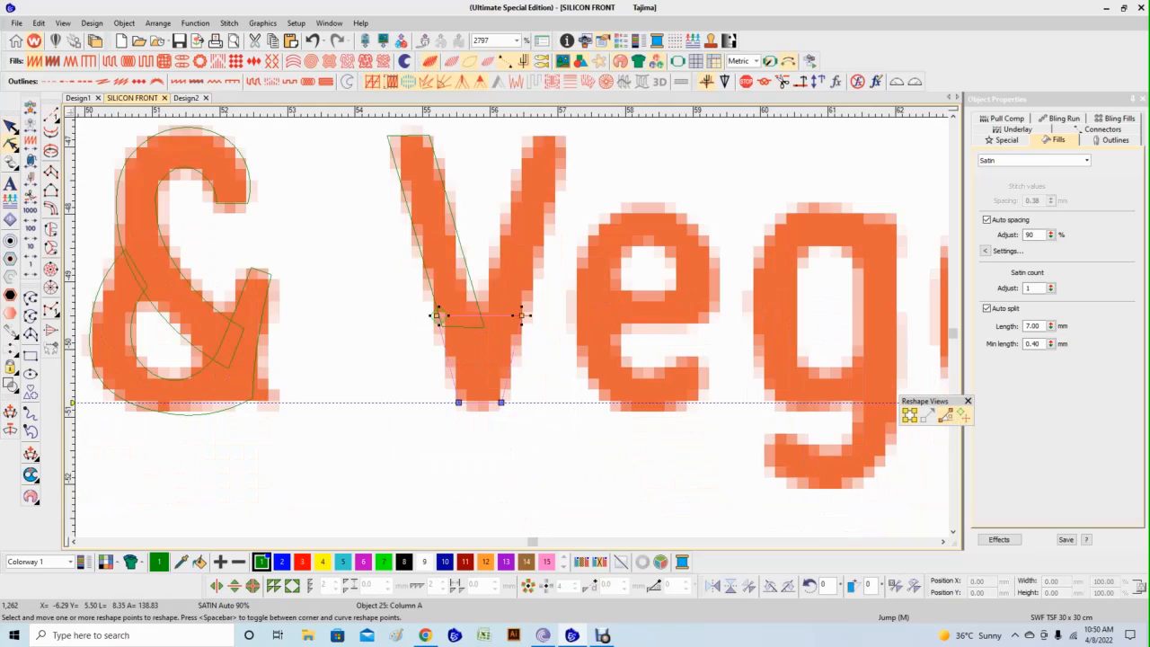
click(438, 315)
click(412, 232)
drag(442, 326, 438, 319)
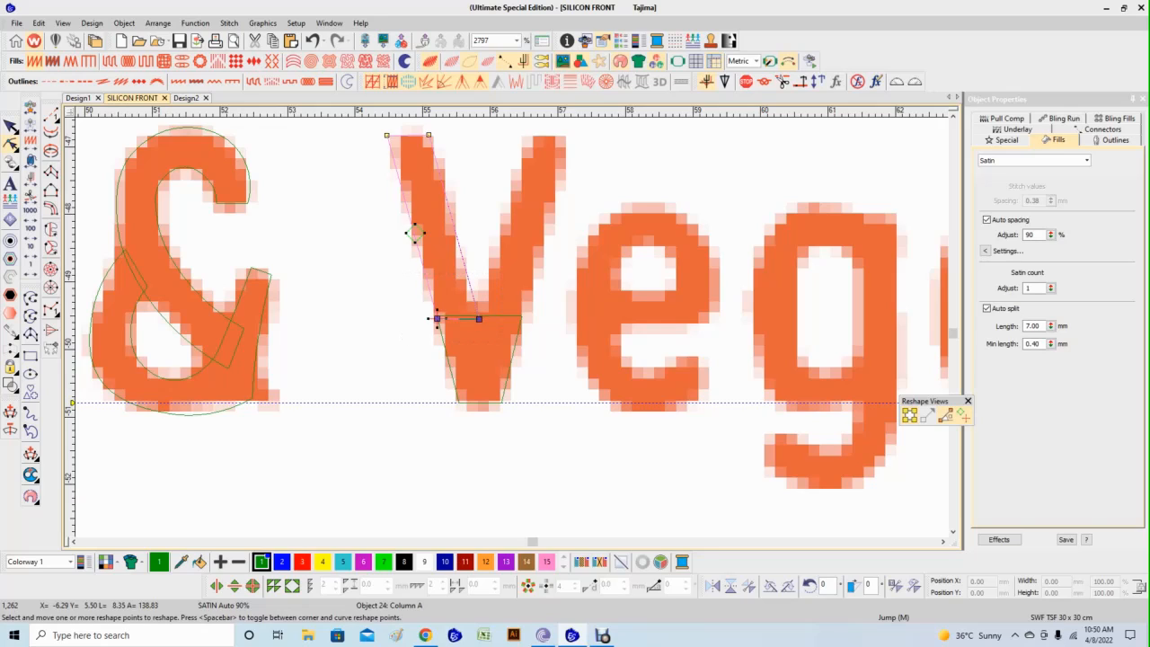
key(Escape)
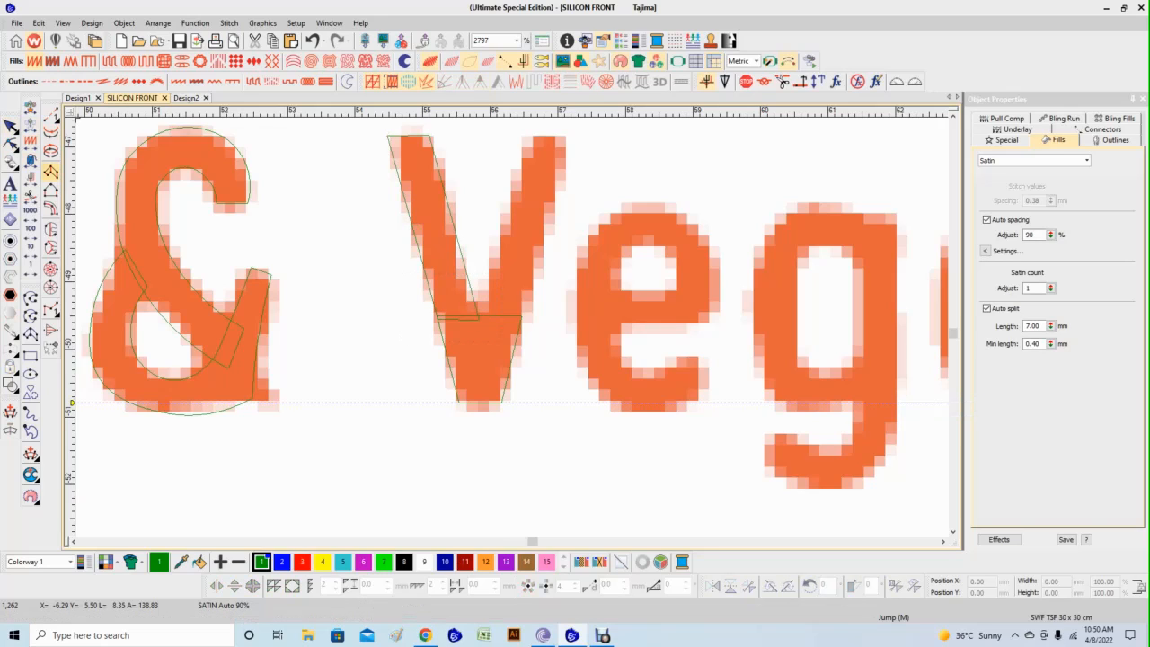
Digitize the V's right arm as a Column A object from the junction to the top, about 0.57 mm wide there, and check its reshape points.
click(480, 317)
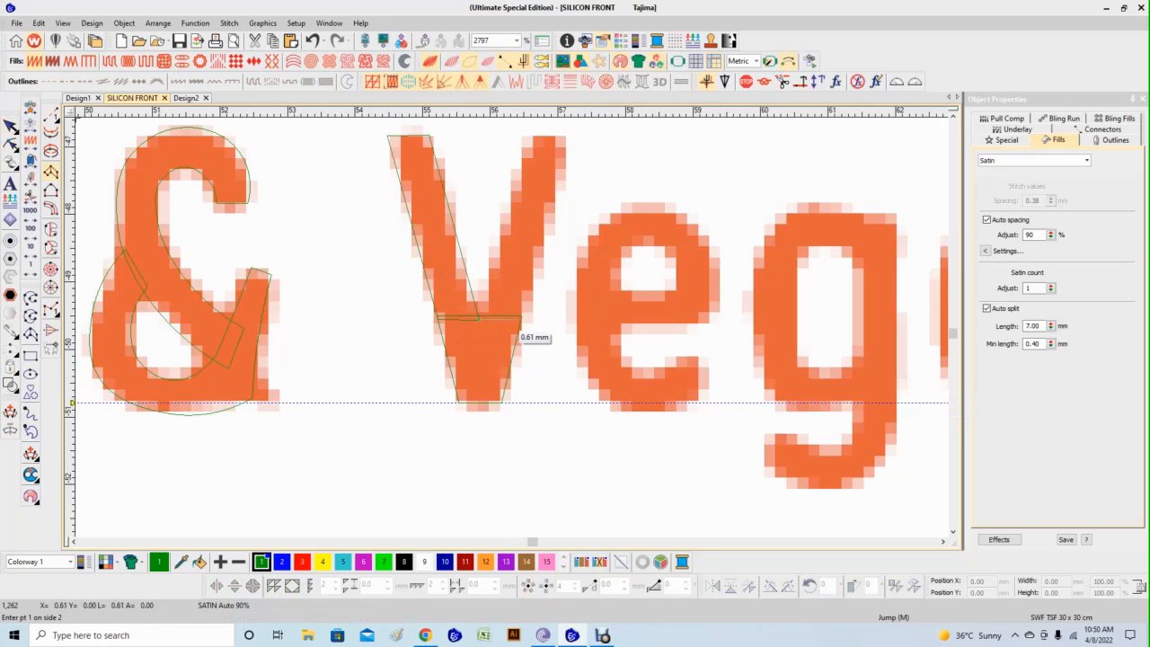
click(519, 319)
click(510, 230)
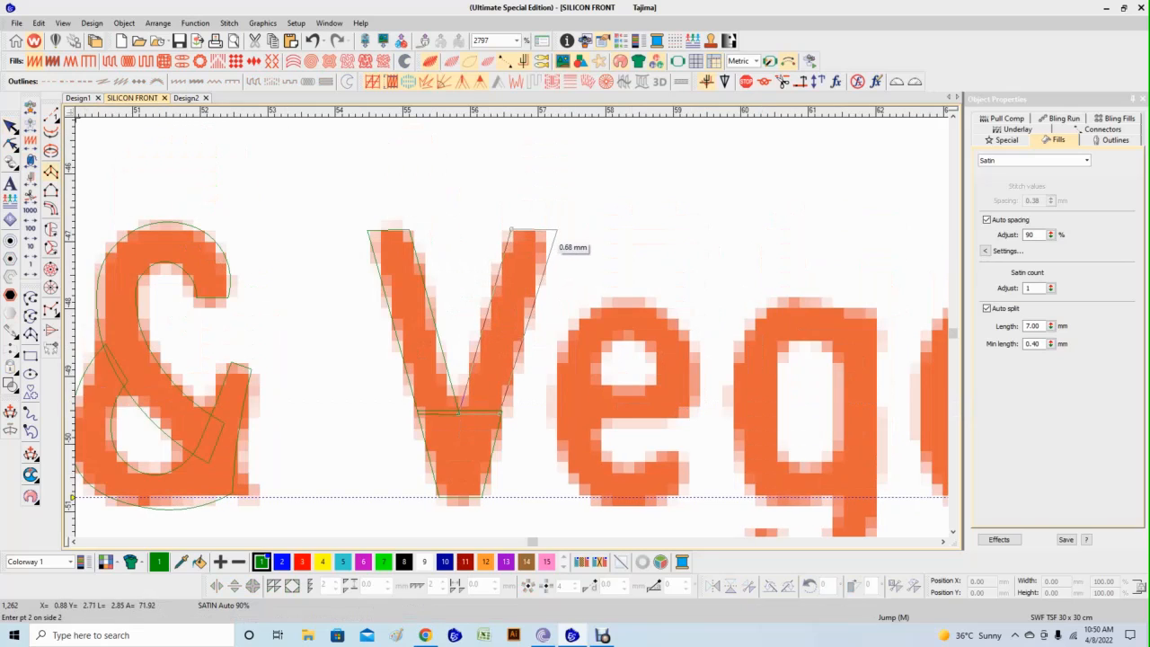
click(547, 231)
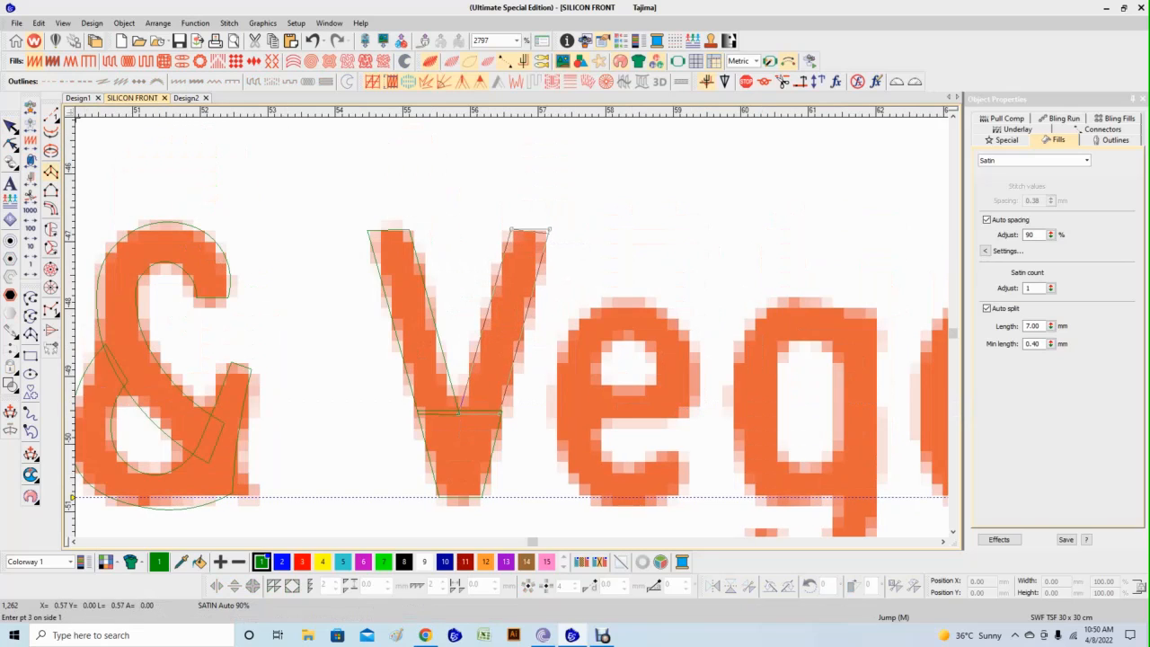
key(Return)
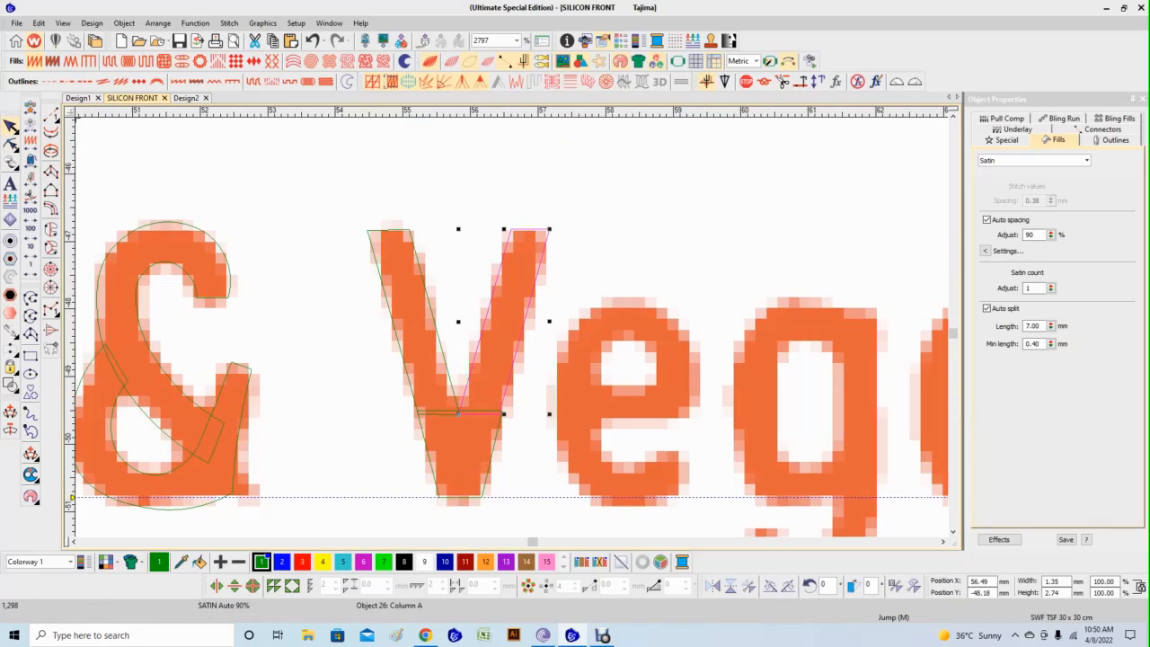
key(h)
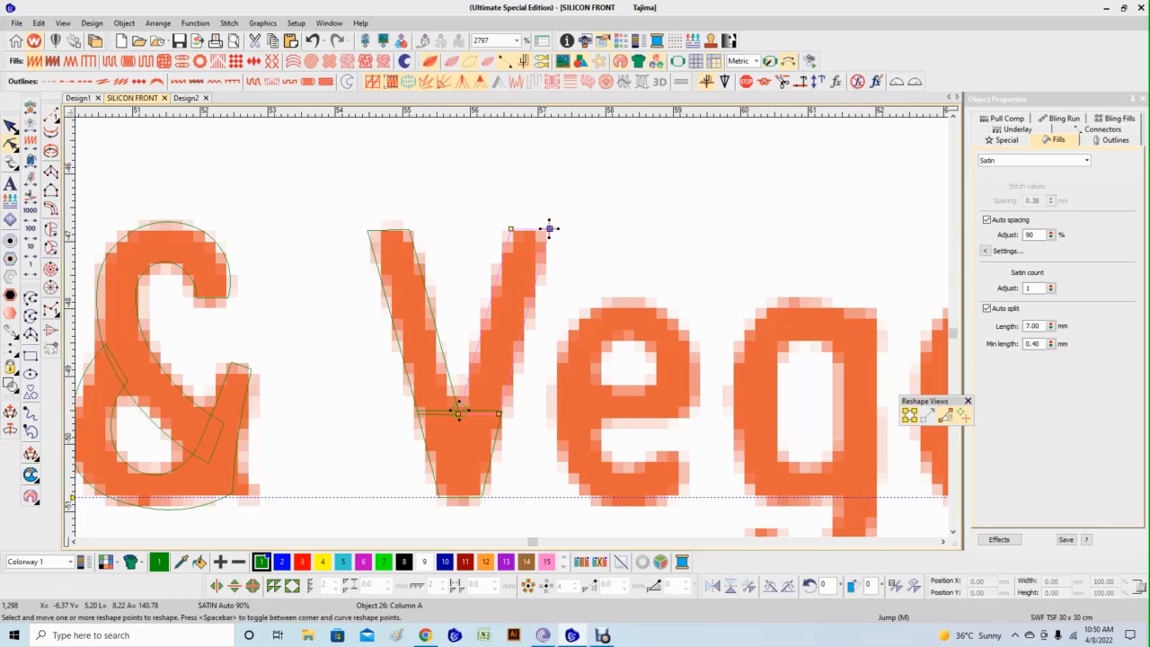
key(Escape)
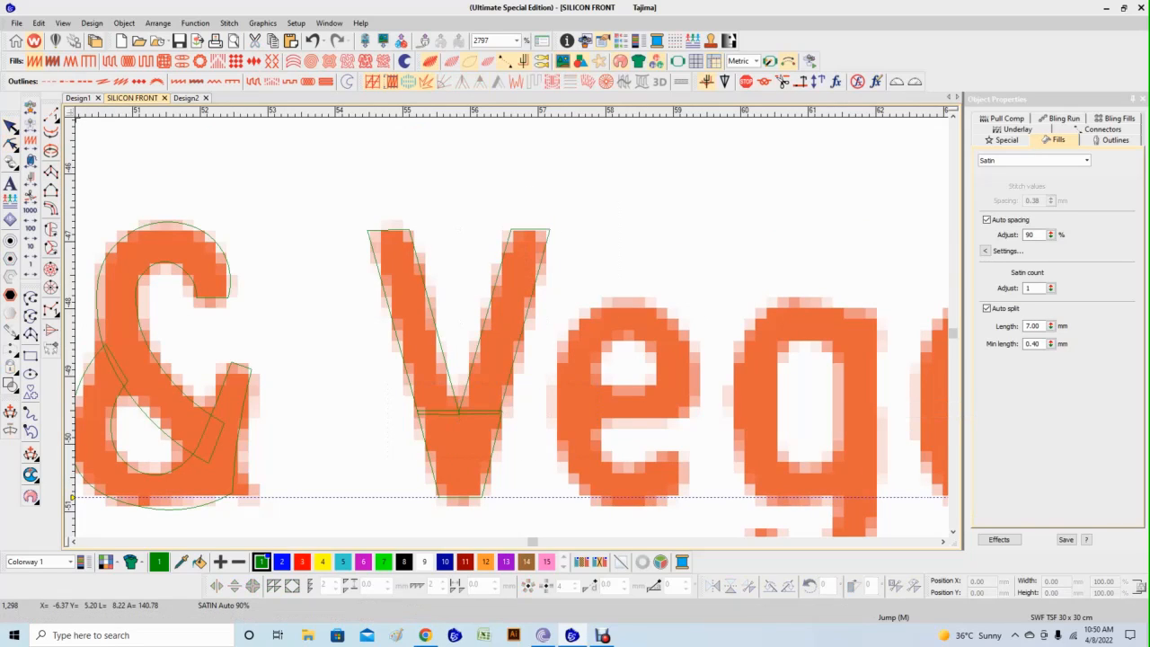
Start a Column A object on the e's crossbar, about 0.44 mm thick, and trace it around the right side and over the top curve.
key(a)
click(587, 390)
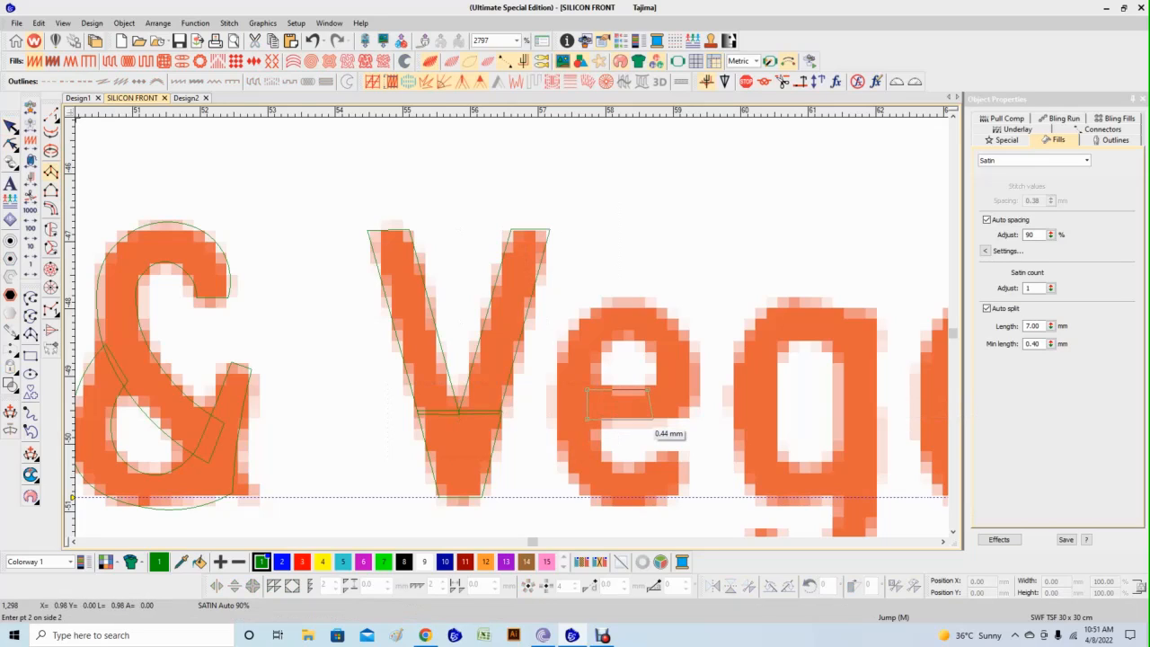
click(653, 418)
click(688, 409)
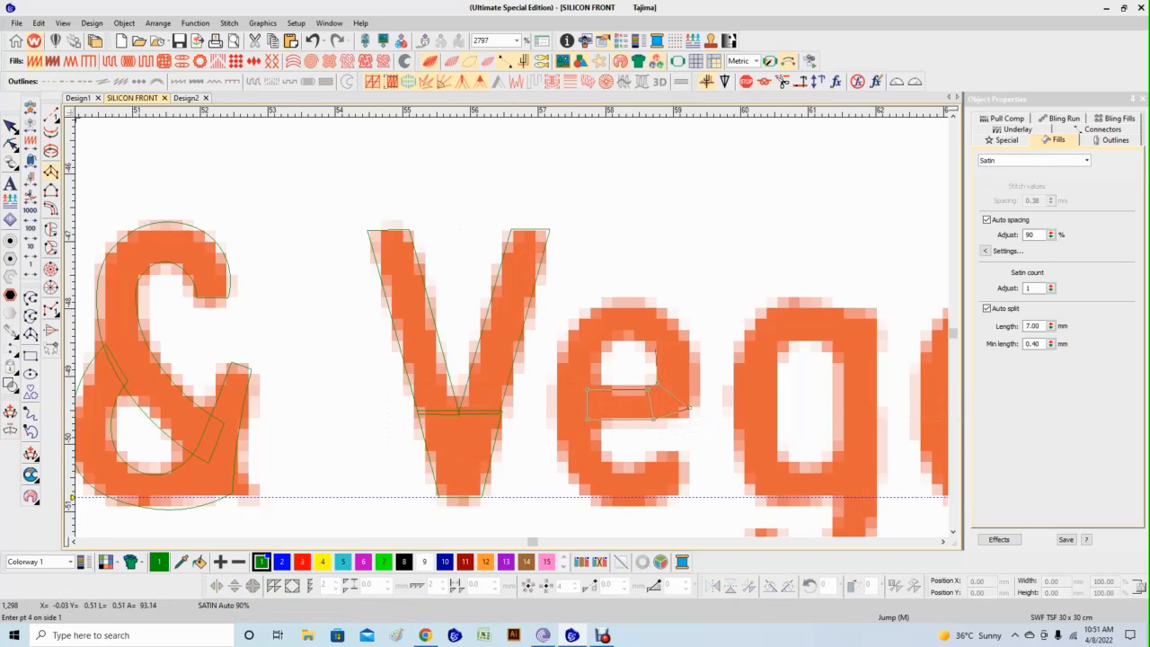
click(687, 334)
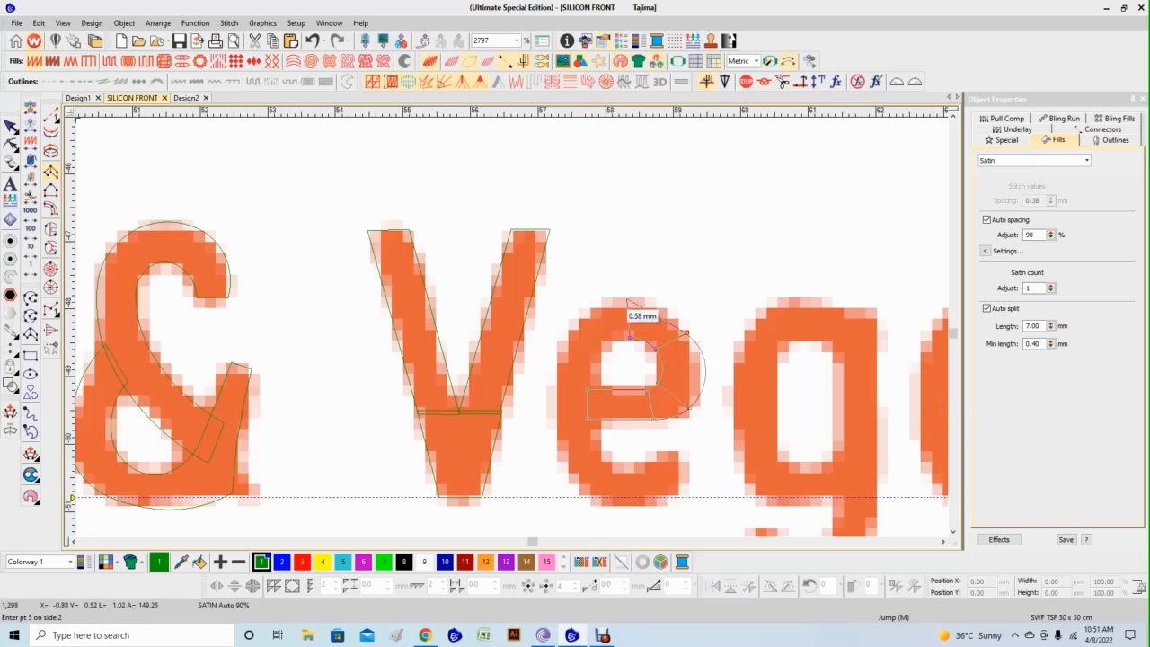
click(628, 300)
click(600, 355)
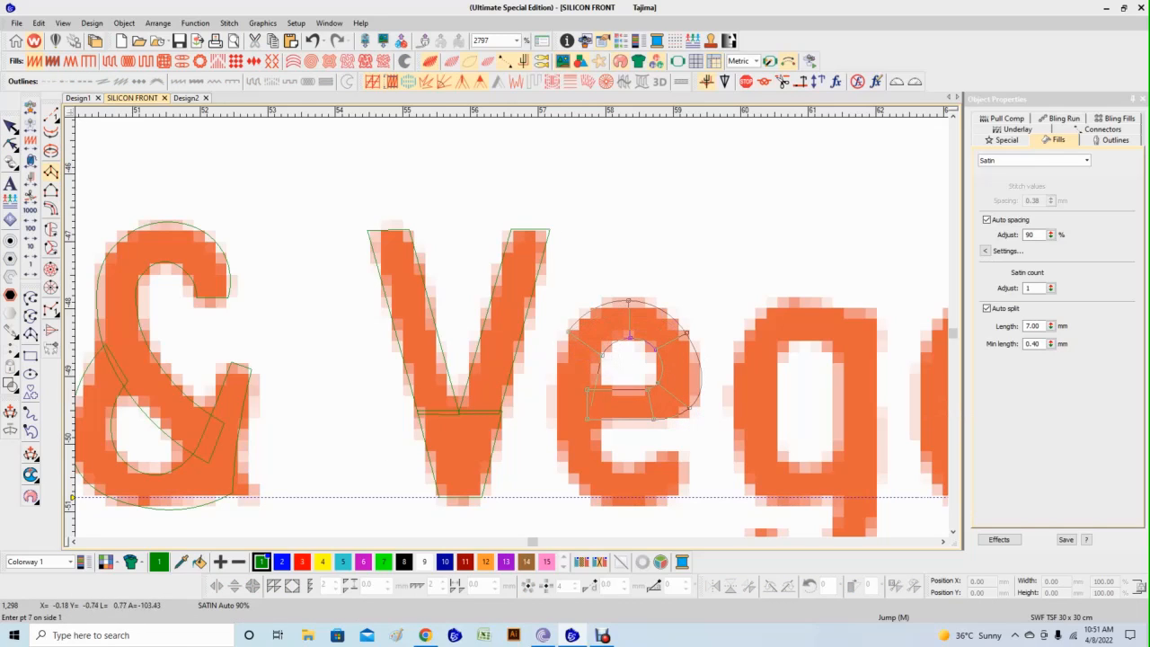
Continue the e's column down the left side and along the bottom curve to its open end, and complete the object.
right_click(605, 454)
right_click(571, 474)
right_click(623, 471)
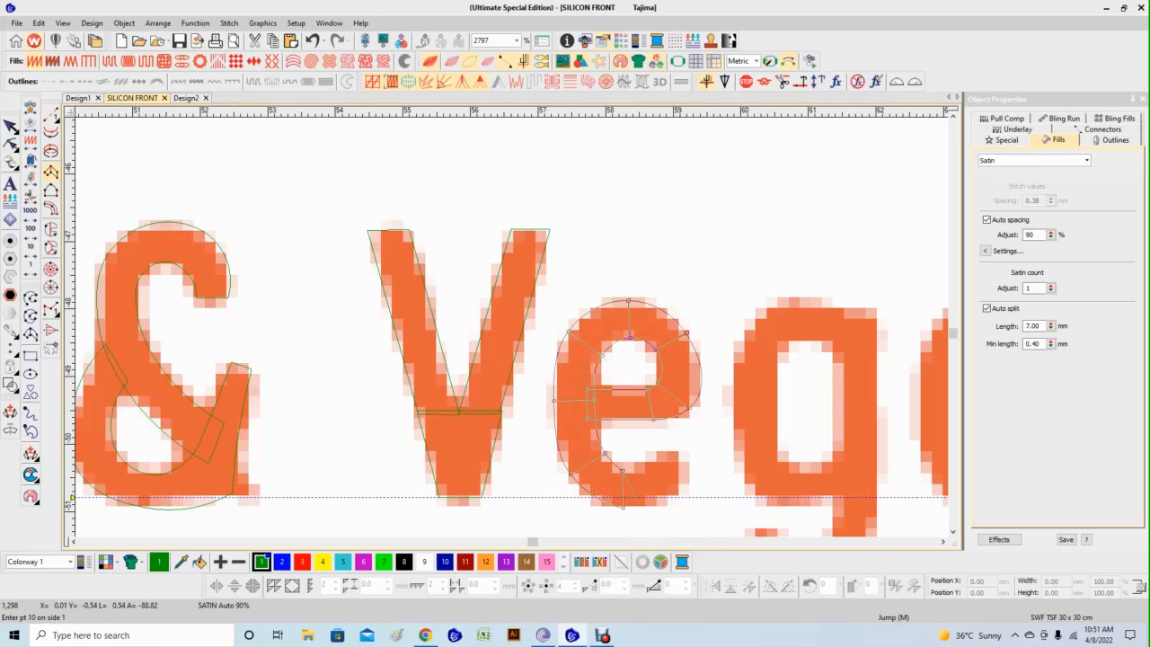
right_click(670, 449)
right_click(689, 470)
key(Return)
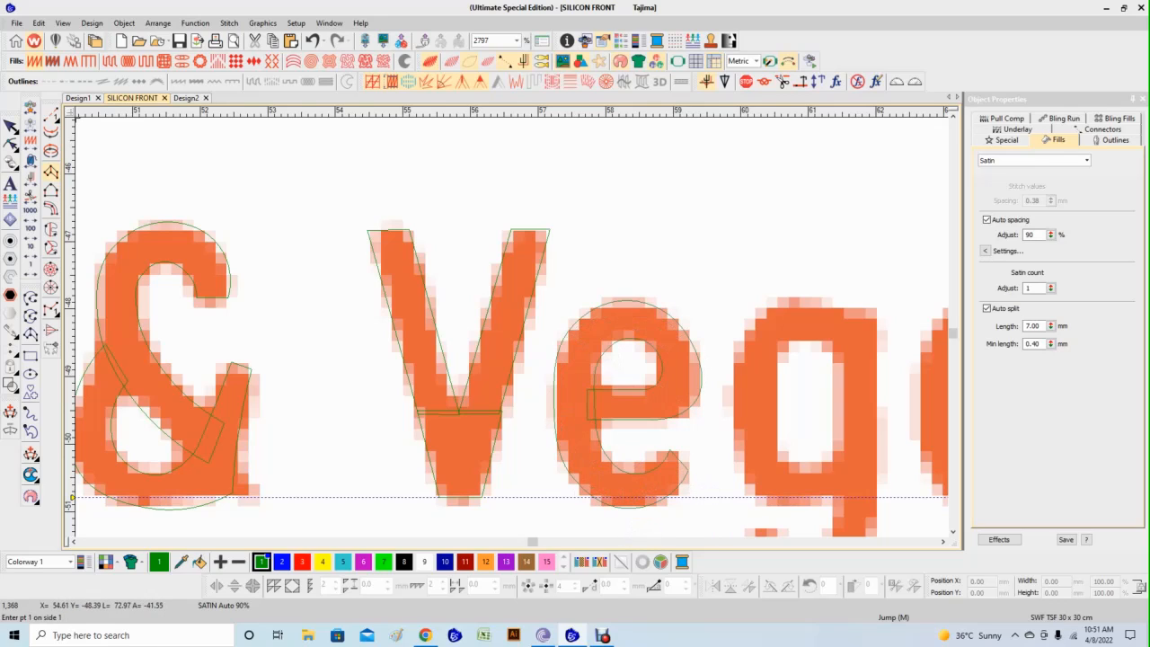
Reshape the first e in Vegetable, fitting the outer curve at its upper left, left side and upper right to the image.
click(10, 144)
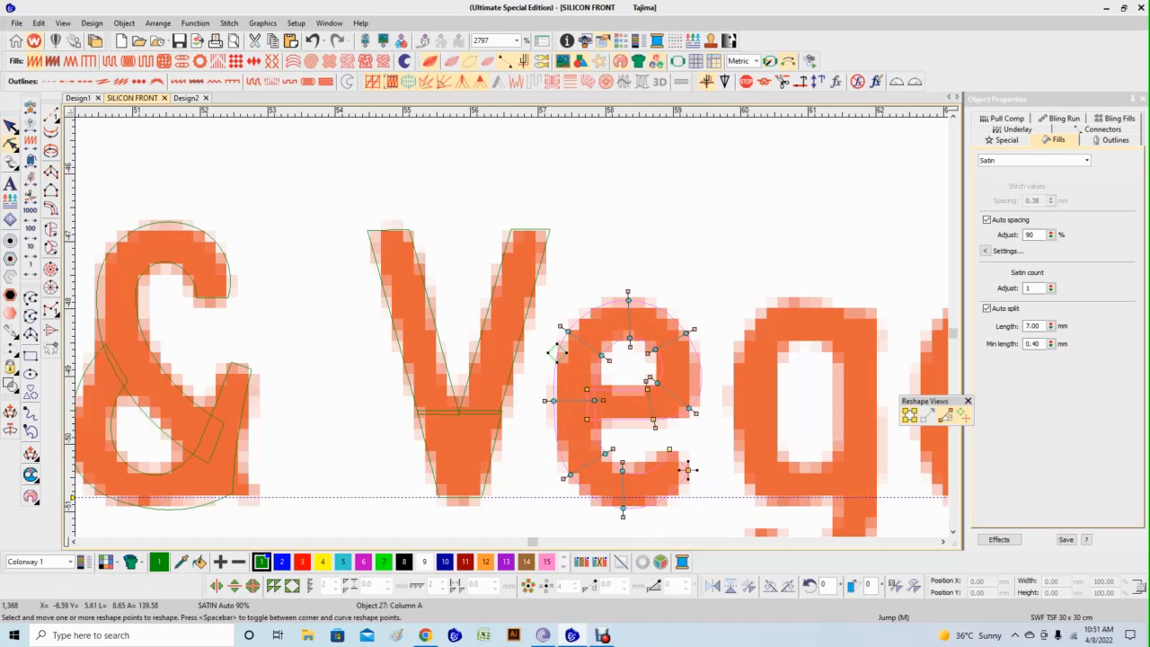
click(570, 328)
drag(594, 401, 651, 408)
key(Up)
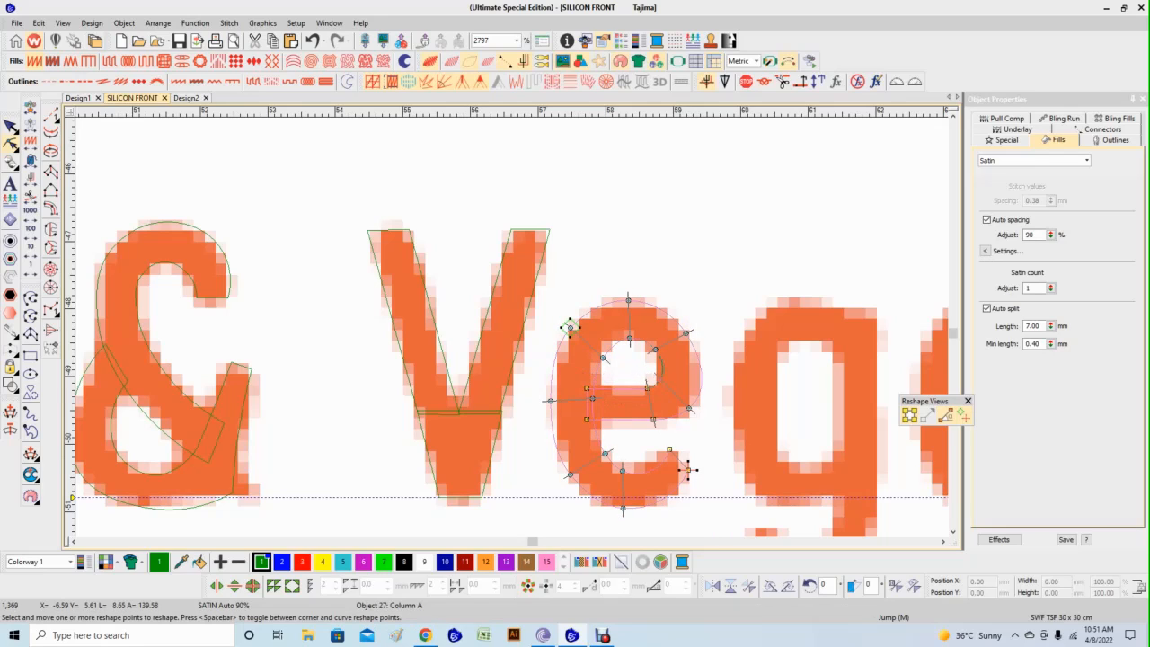
drag(630, 338, 683, 320)
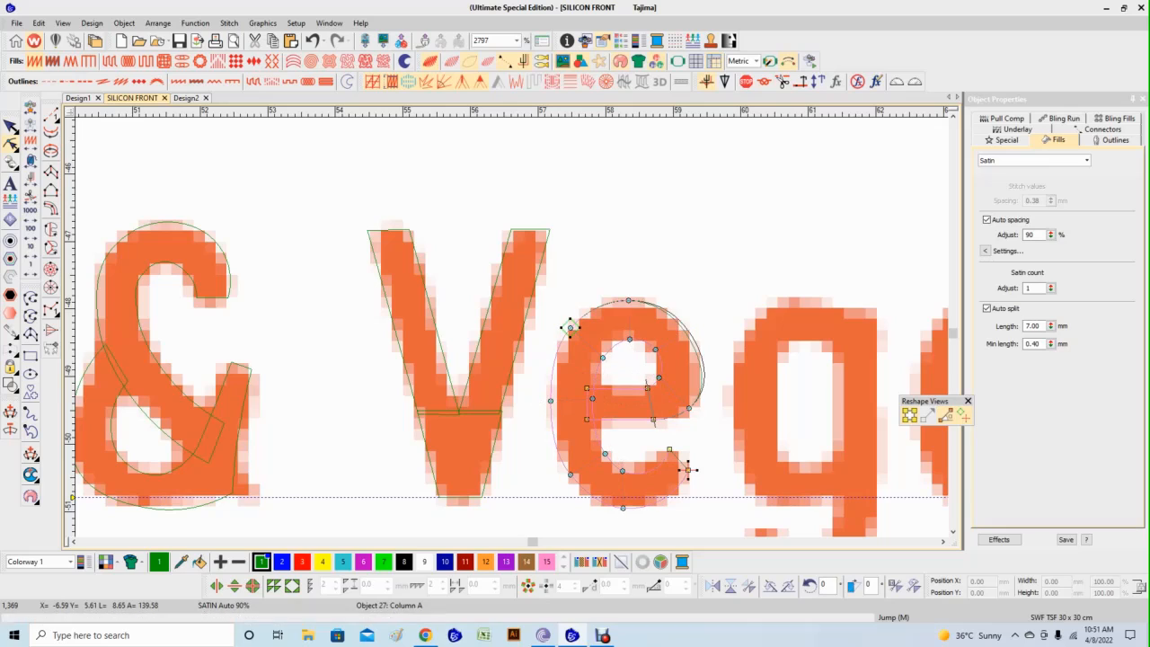
click(628, 300)
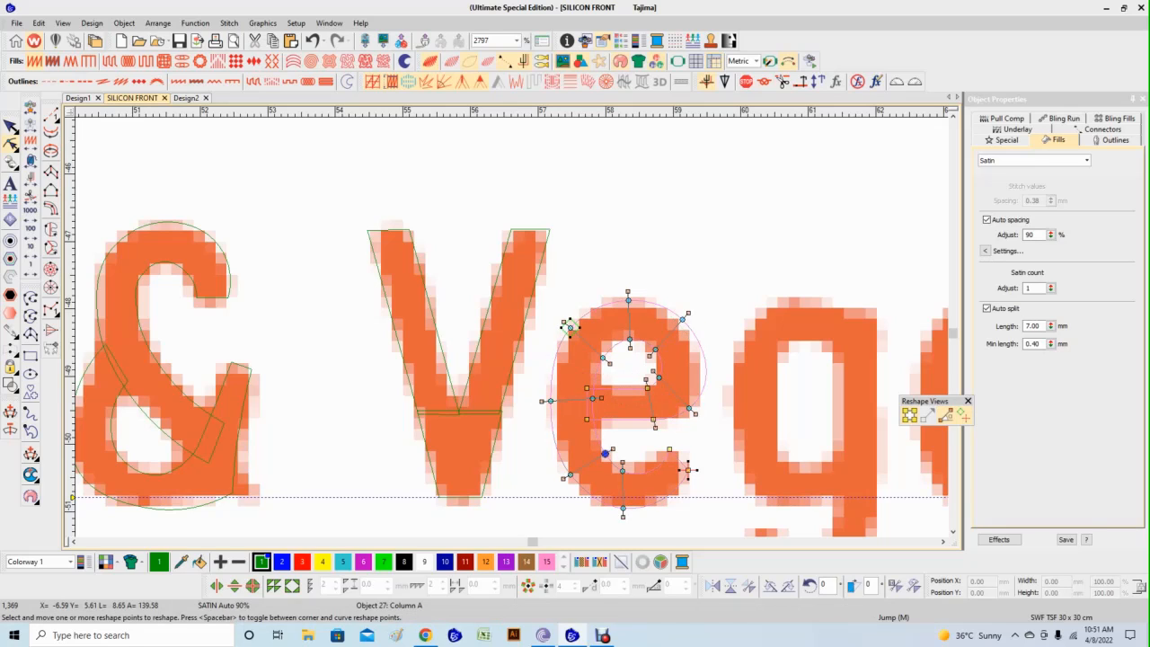
Reshape the e's lower-left curve, bottom and left side, and reposition its open end on the lettering.
drag(571, 474, 565, 469)
drag(623, 509, 616, 508)
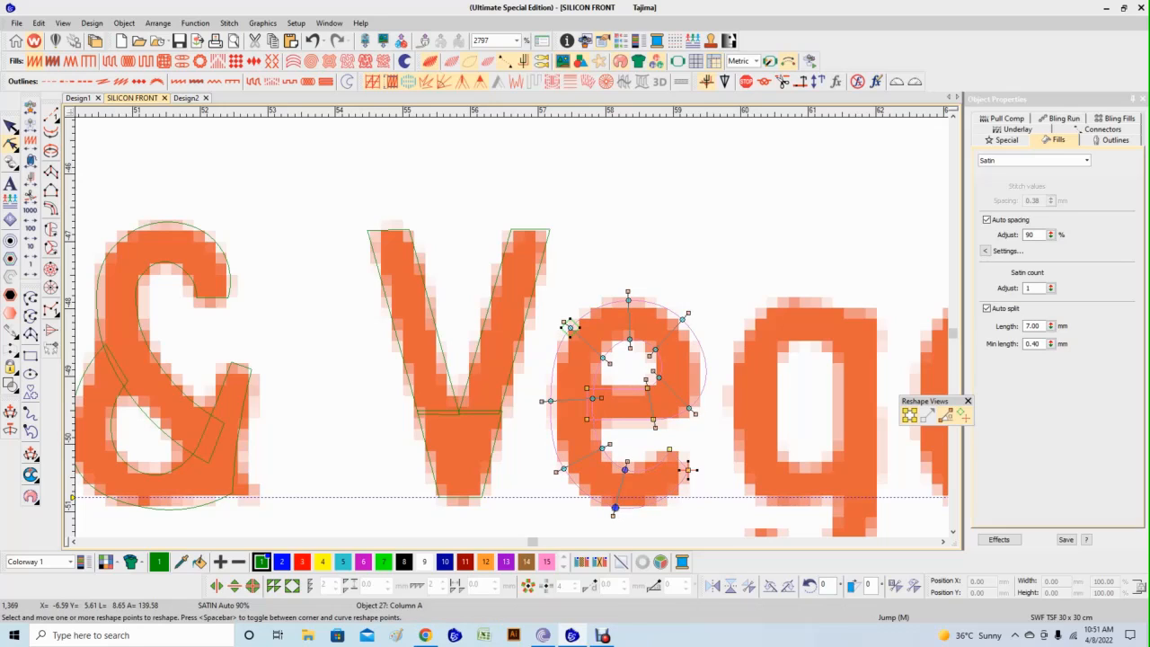
drag(615, 508, 620, 508)
drag(688, 469, 665, 455)
drag(551, 401, 546, 396)
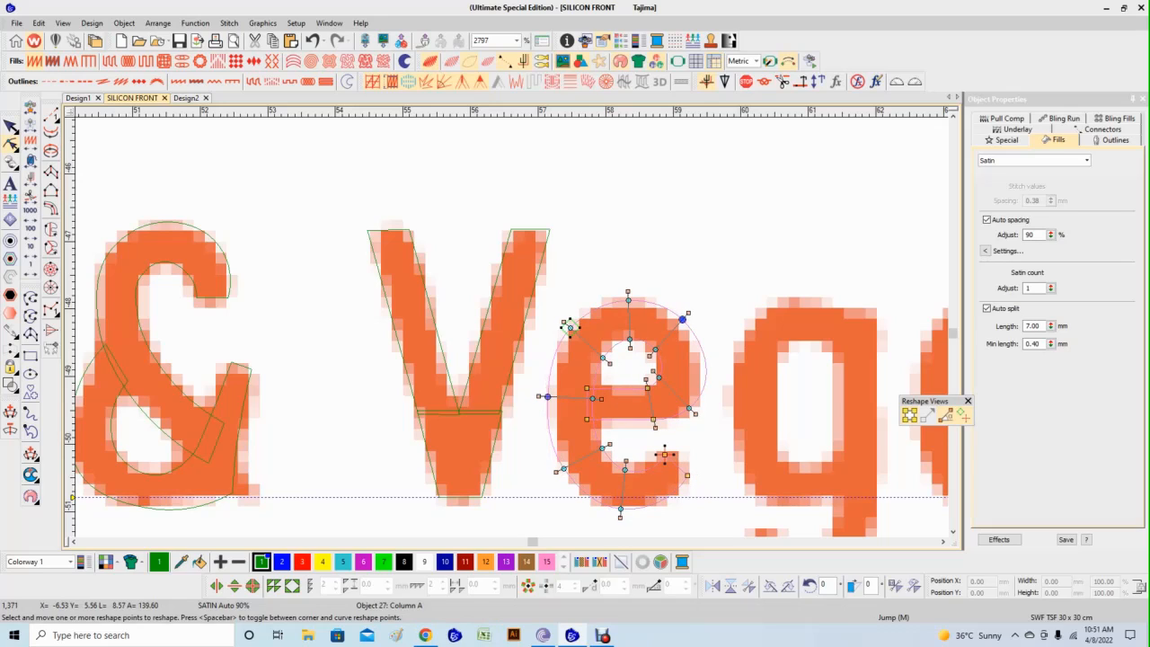
Add a reshape point on the outer edge of the e's right side, refine the curves there, and finish reshaping.
click(688, 409)
click(700, 363)
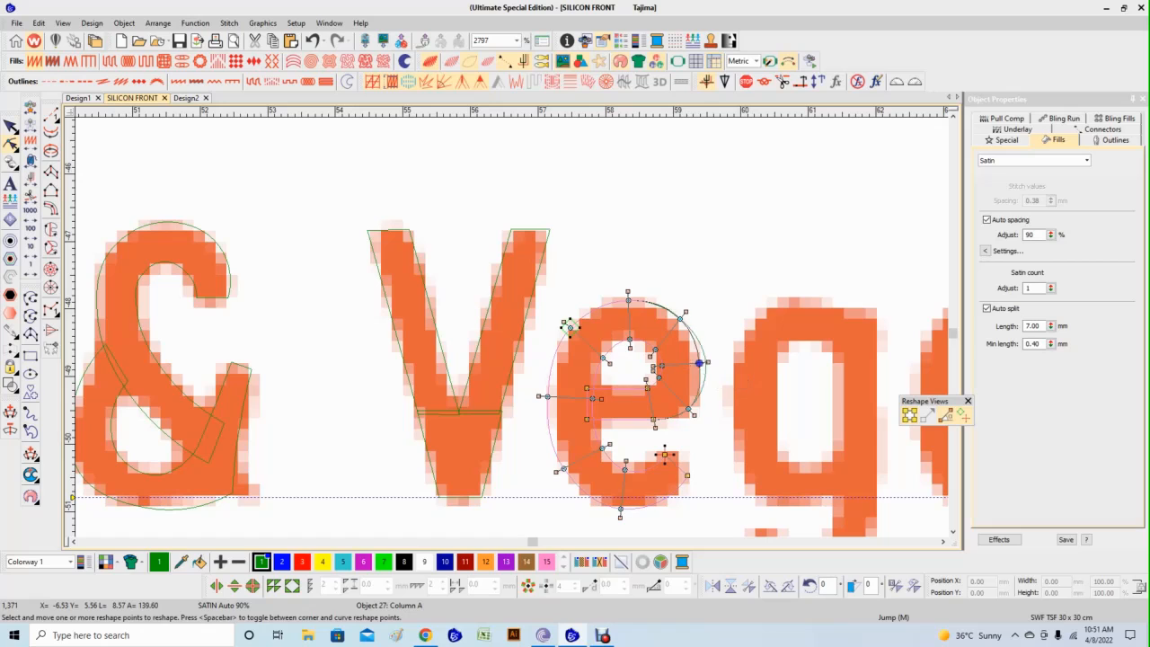
drag(655, 350, 653, 351)
key(Escape)
Start a Column A object at the lower right of the g's bowl and trace it along the bottom and up the left side.
scroll(231, 250, down, 2)
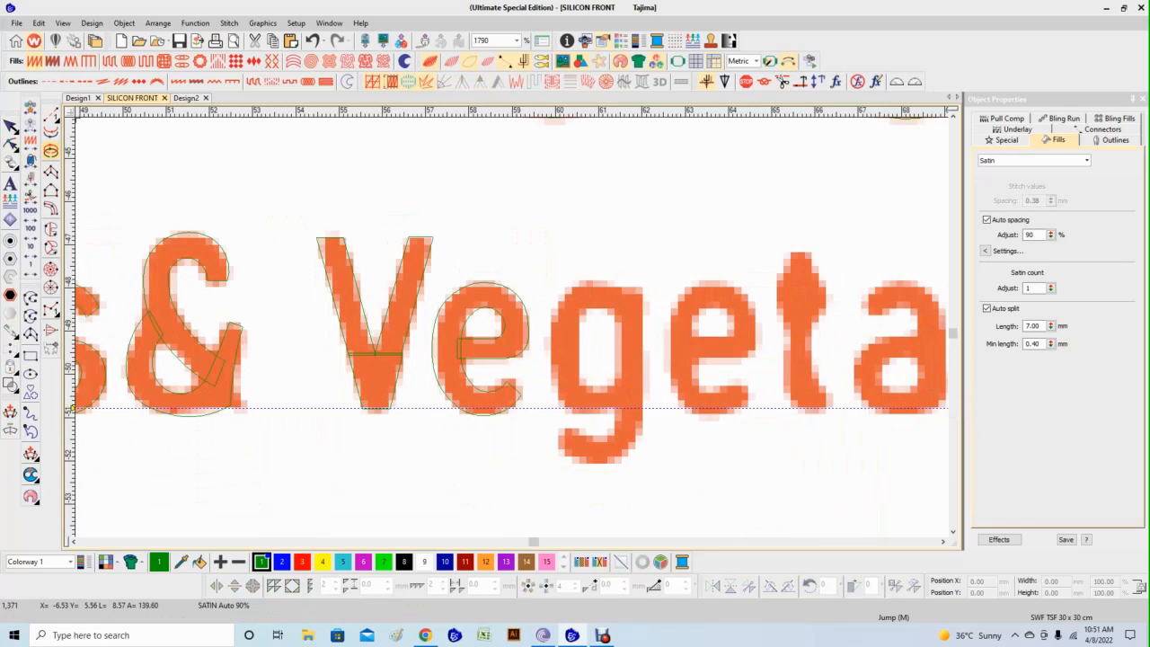
click(51, 171)
scroll(622, 386, up, 1)
click(517, 311)
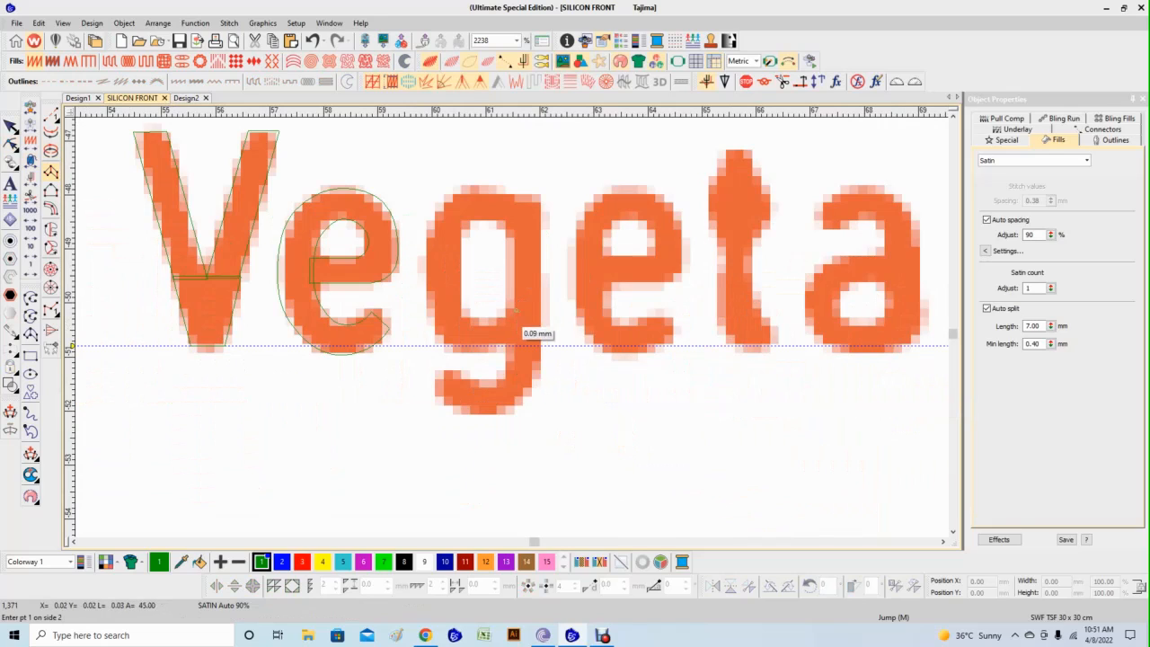
click(527, 338)
right_click(483, 322)
right_click(485, 350)
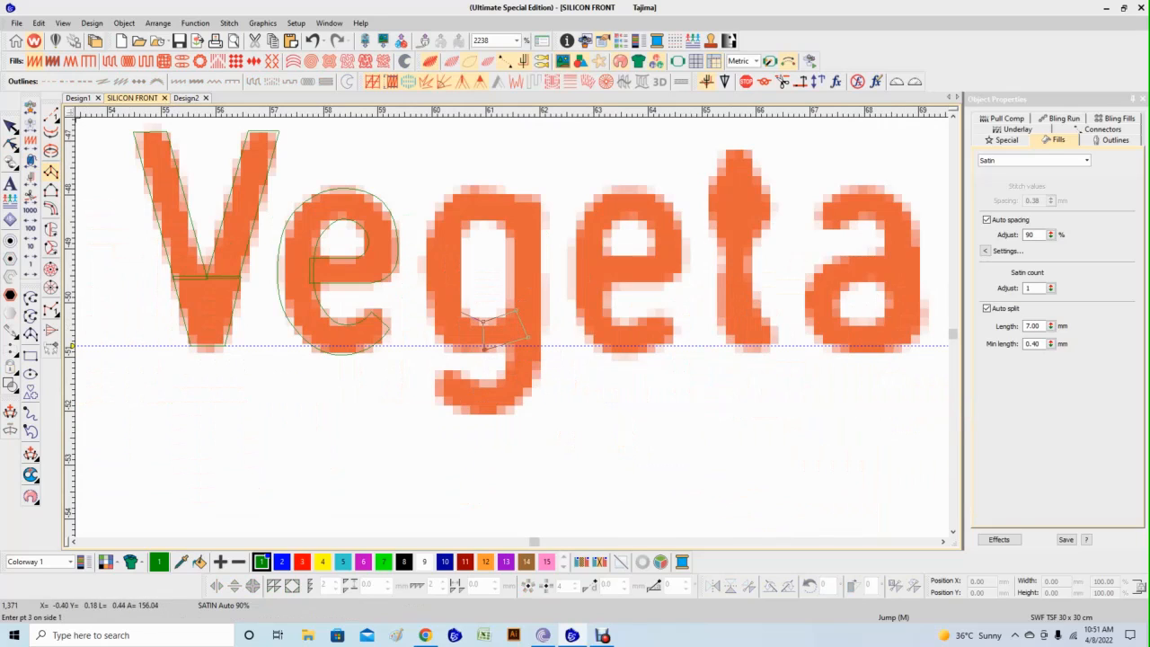
right_click(463, 313)
right_click(429, 324)
right_click(461, 271)
right_click(425, 270)
right_click(465, 234)
right_click(432, 212)
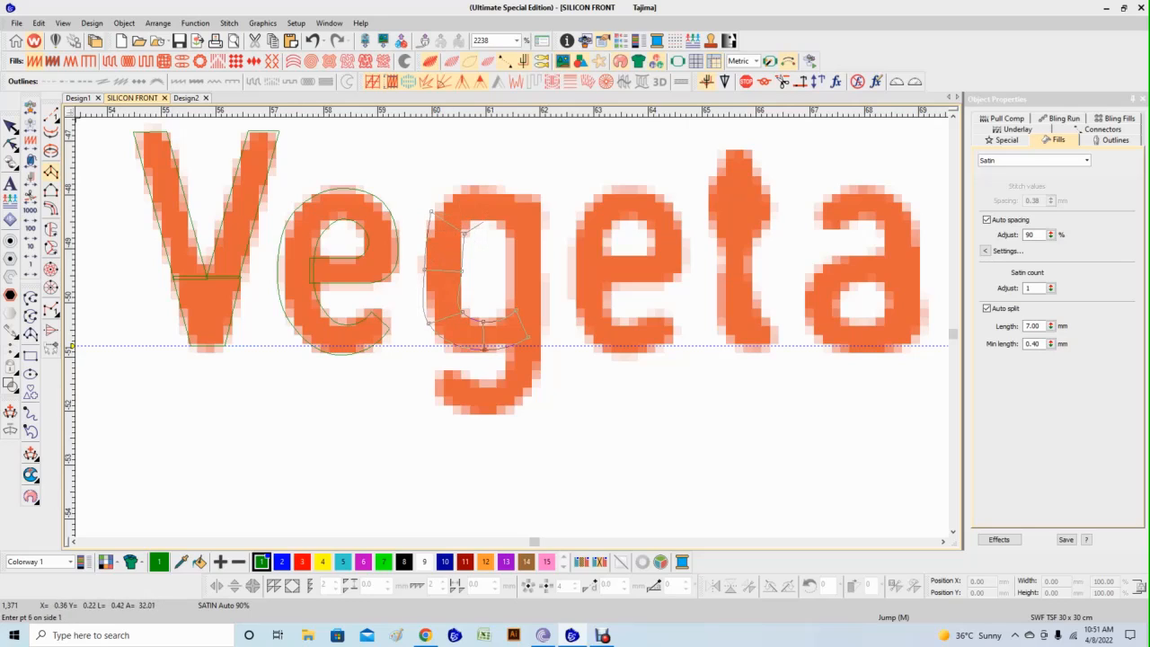
Continue the g's column over the top, down the stem and around the descender to the tail's end, and complete the object.
right_click(485, 184)
right_click(544, 198)
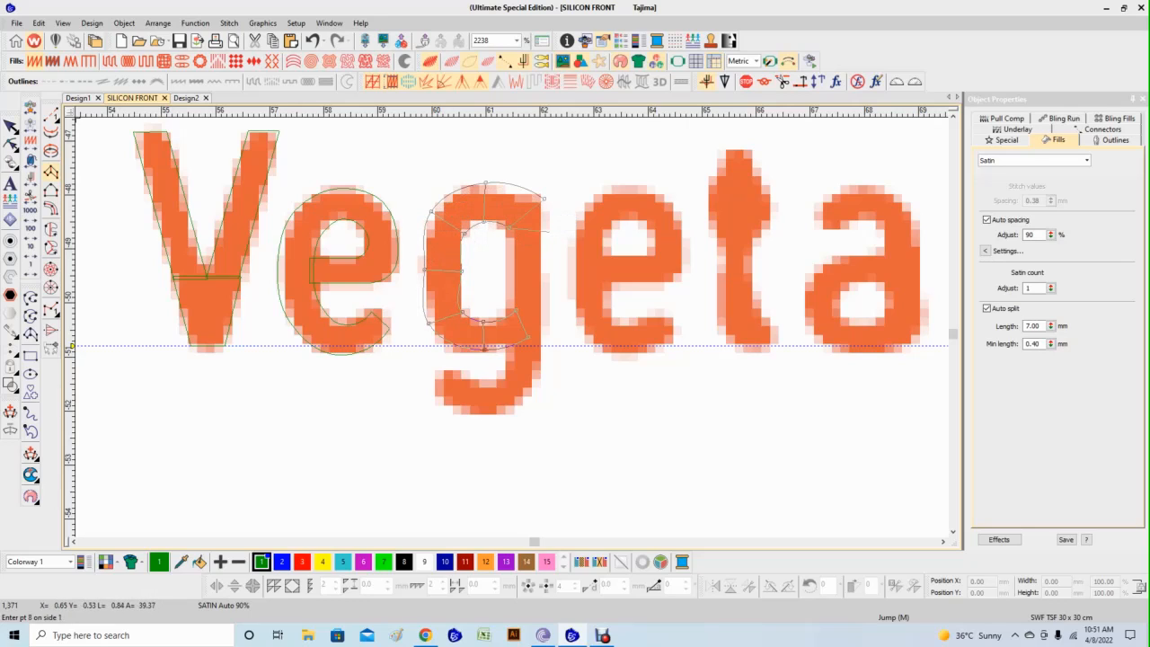
click(545, 352)
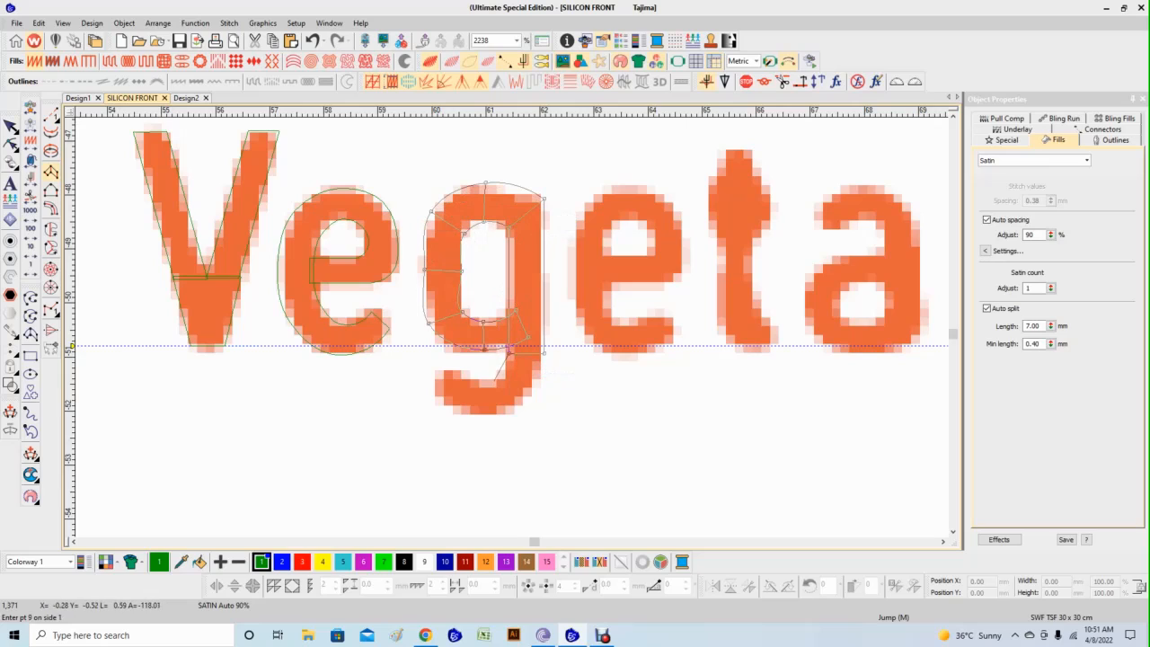
right_click(496, 381)
right_click(517, 404)
right_click(478, 383)
right_click(475, 411)
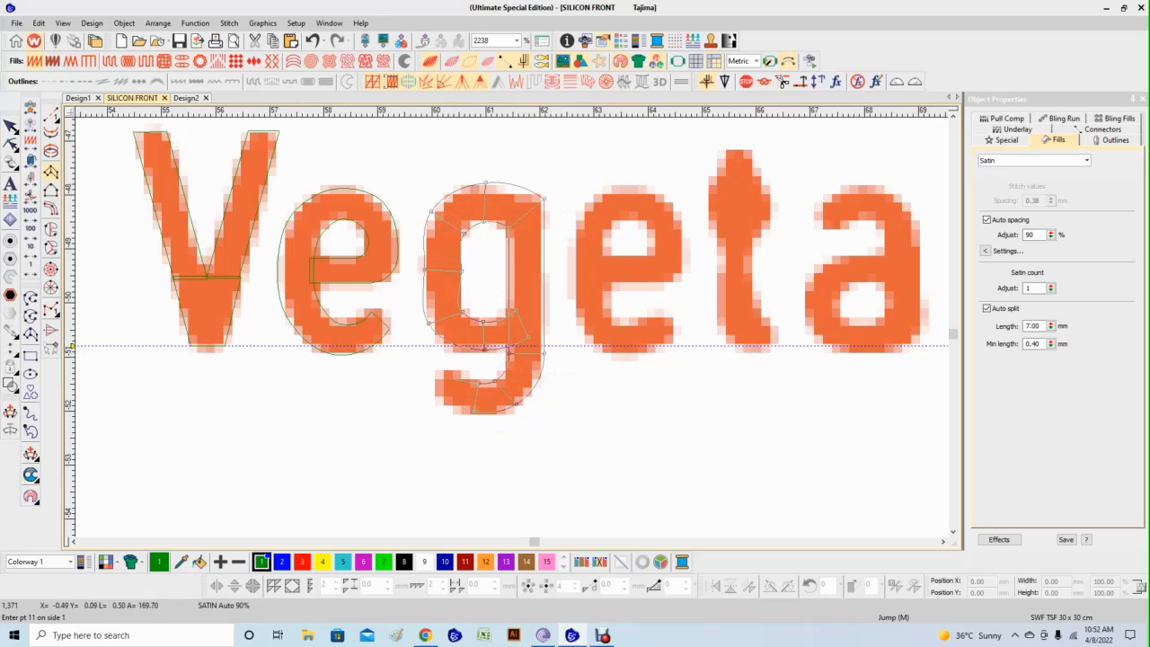
click(458, 373)
click(439, 401)
key(Return)
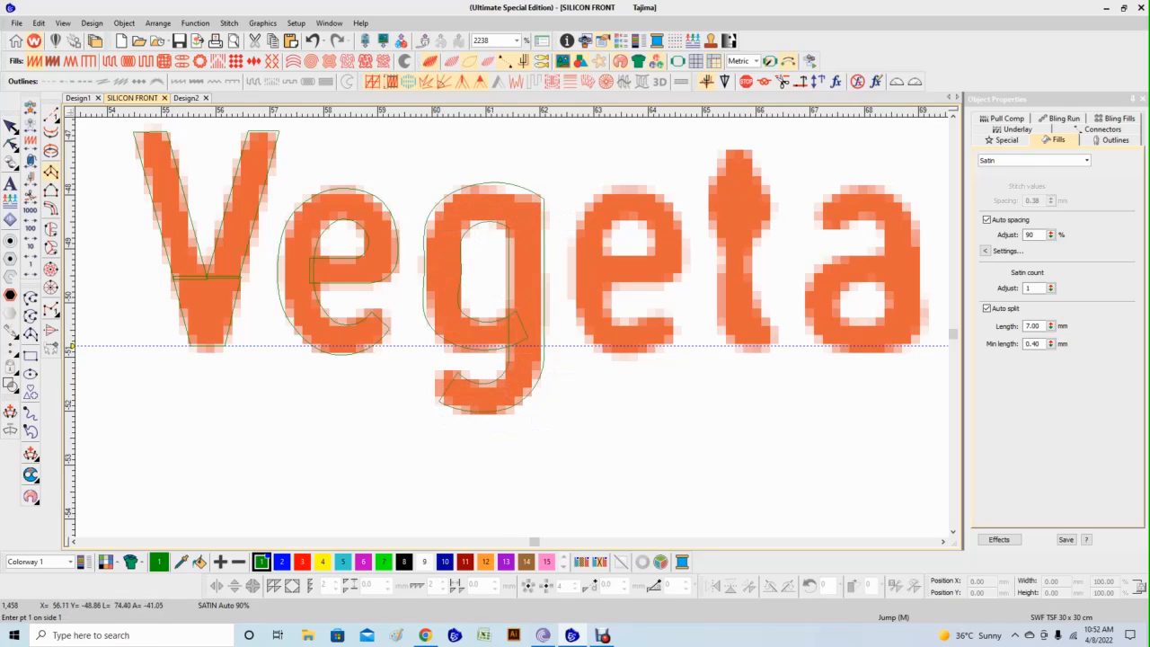
Reshape the g's left side and top curve, moving the upper-left and top points to follow the image.
click(11, 126)
click(11, 144)
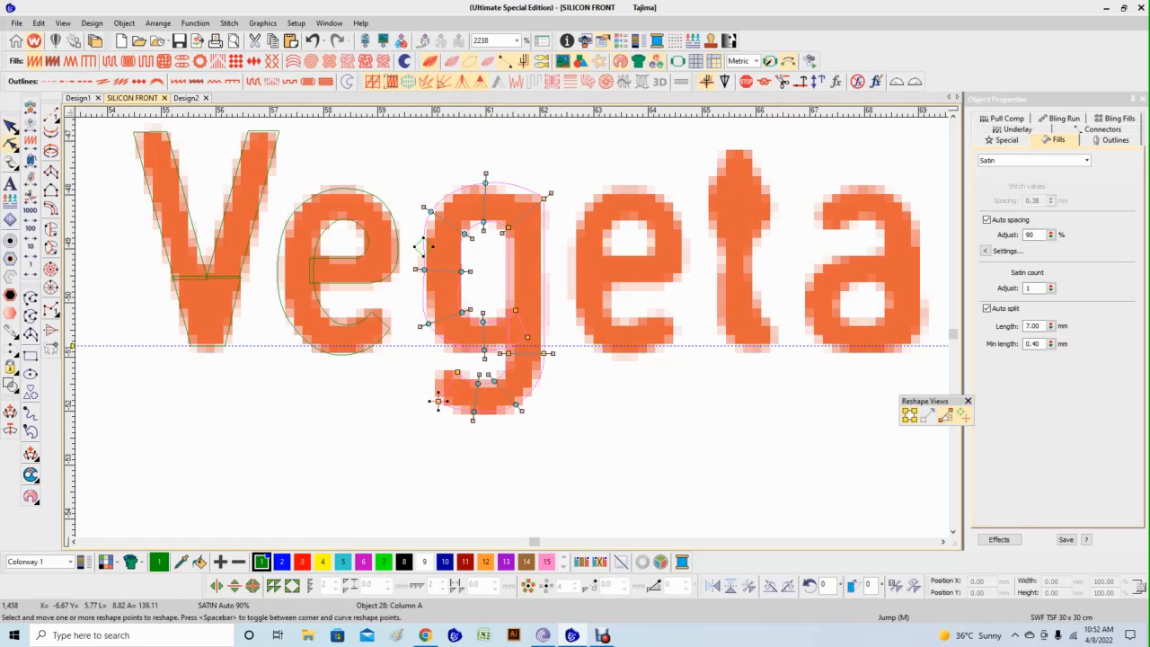
click(425, 271)
key(Delete)
drag(431, 212, 432, 211)
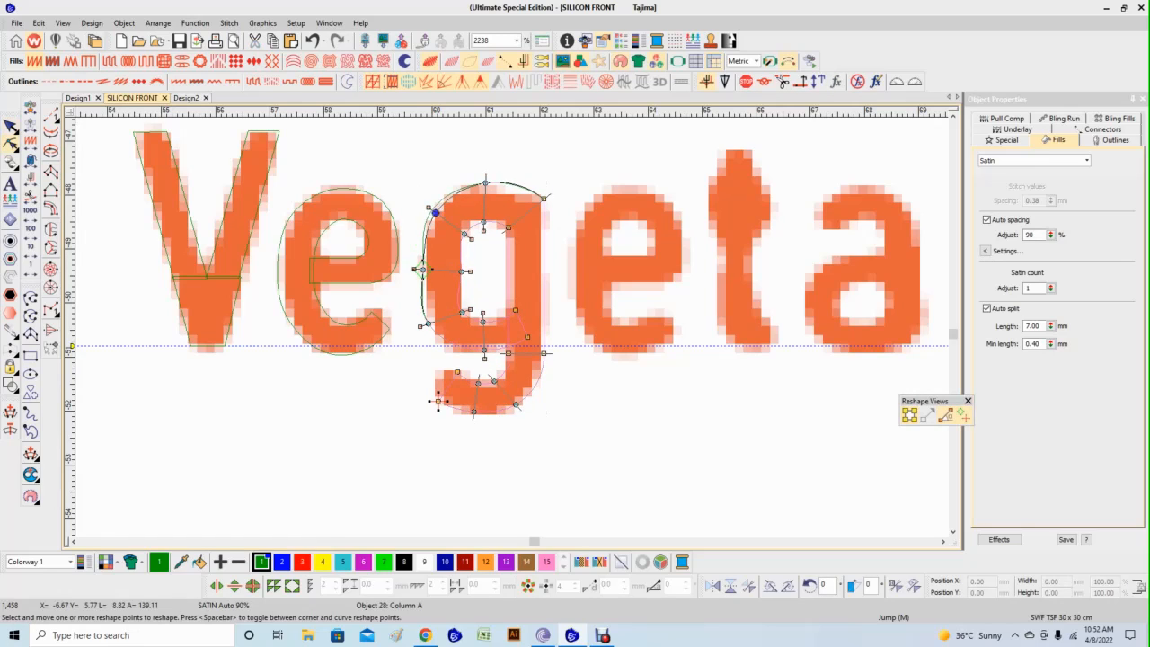
mouse_move(486, 173)
mouse_down()
mouse_move(503, 180)
mouse_move(481, 177)
mouse_up()
click(484, 219)
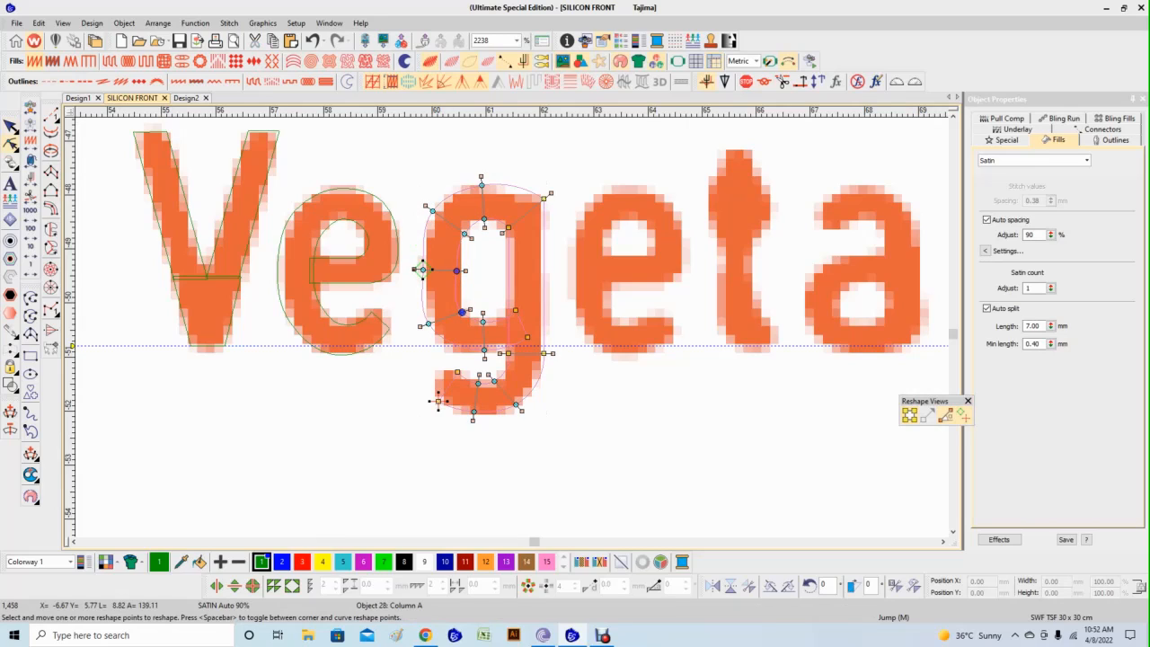
Refine the g's inner and outer bowl curves along the bottom and at the upper left.
drag(461, 312, 462, 307)
drag(484, 354, 481, 352)
drag(516, 310, 515, 313)
click(484, 219)
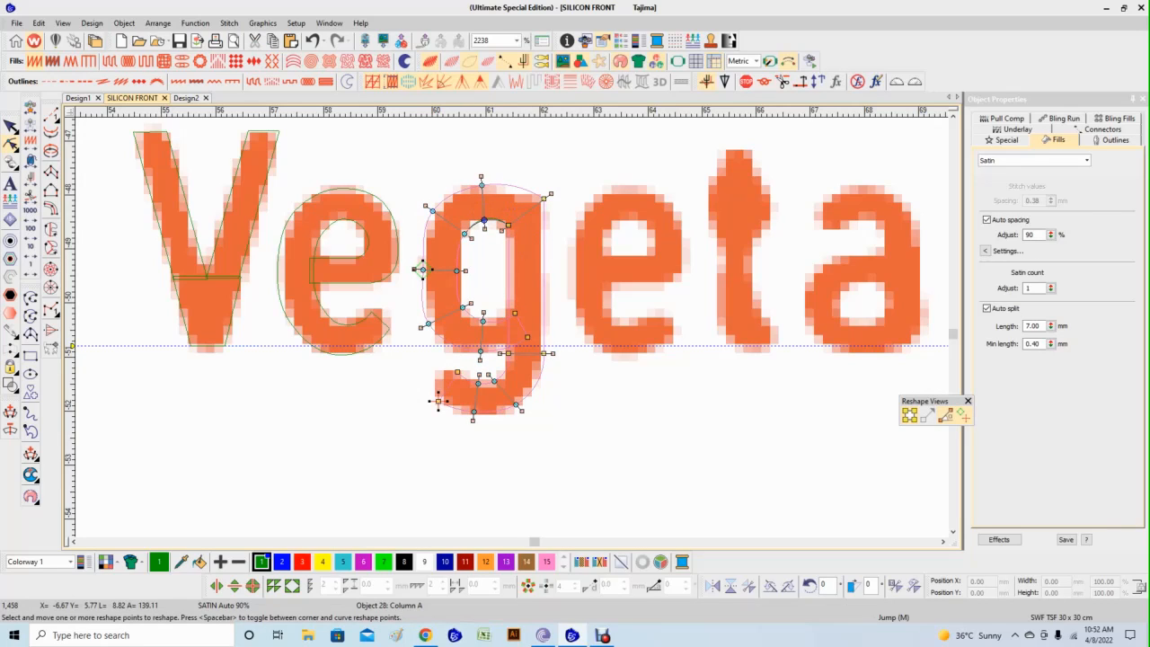
click(432, 211)
drag(432, 211, 436, 213)
drag(473, 166, 506, 195)
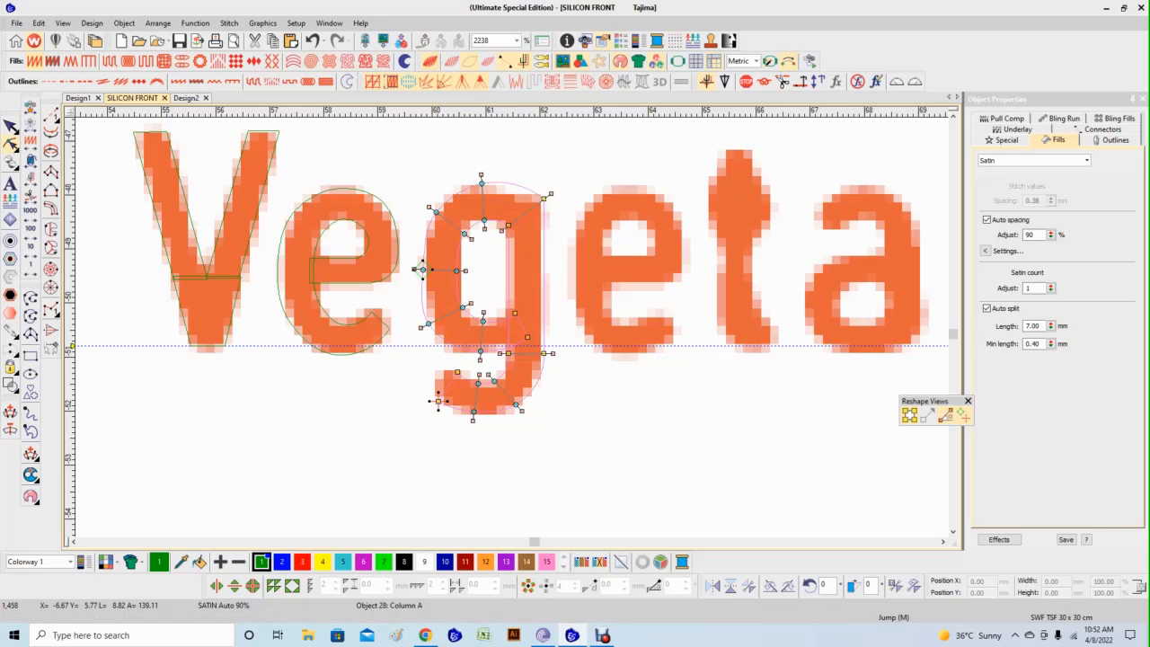
Nudge the g's stem points above the descender slightly upward, adjust the tail's inner end corner, and finish reshaping.
drag(494, 341, 562, 365)
key(Up)
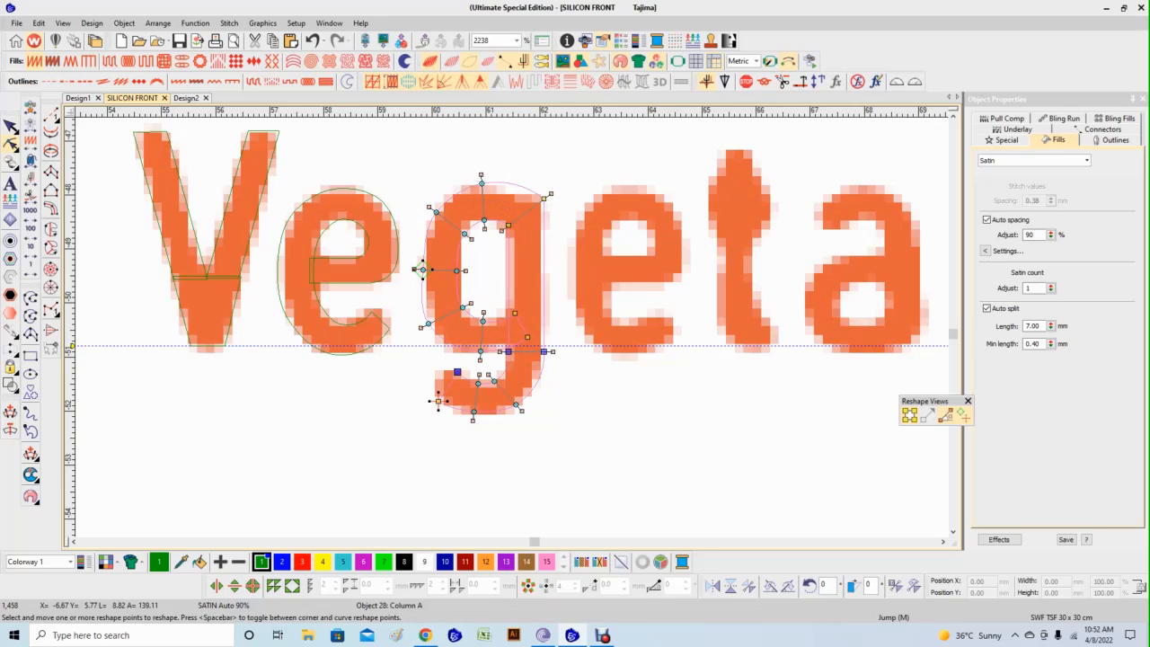
drag(458, 372, 456, 375)
key(Escape)
Duplicate the first e of Vegetable and place the copy over the second e.
click(338, 269)
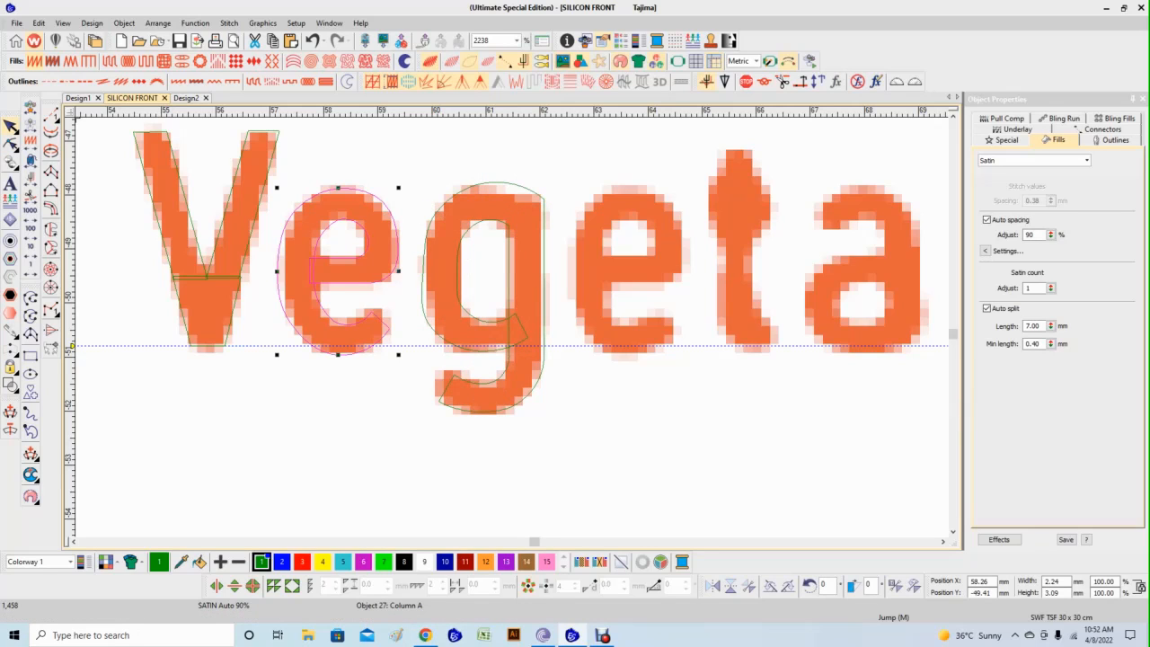
right_click(362, 213)
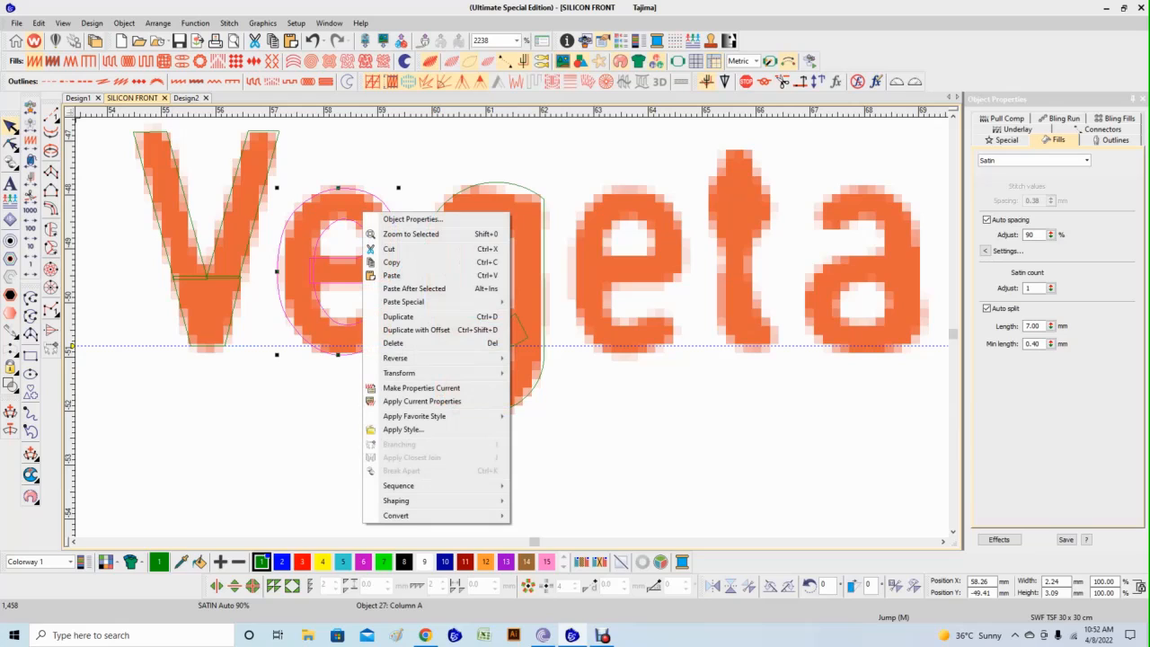
click(398, 316)
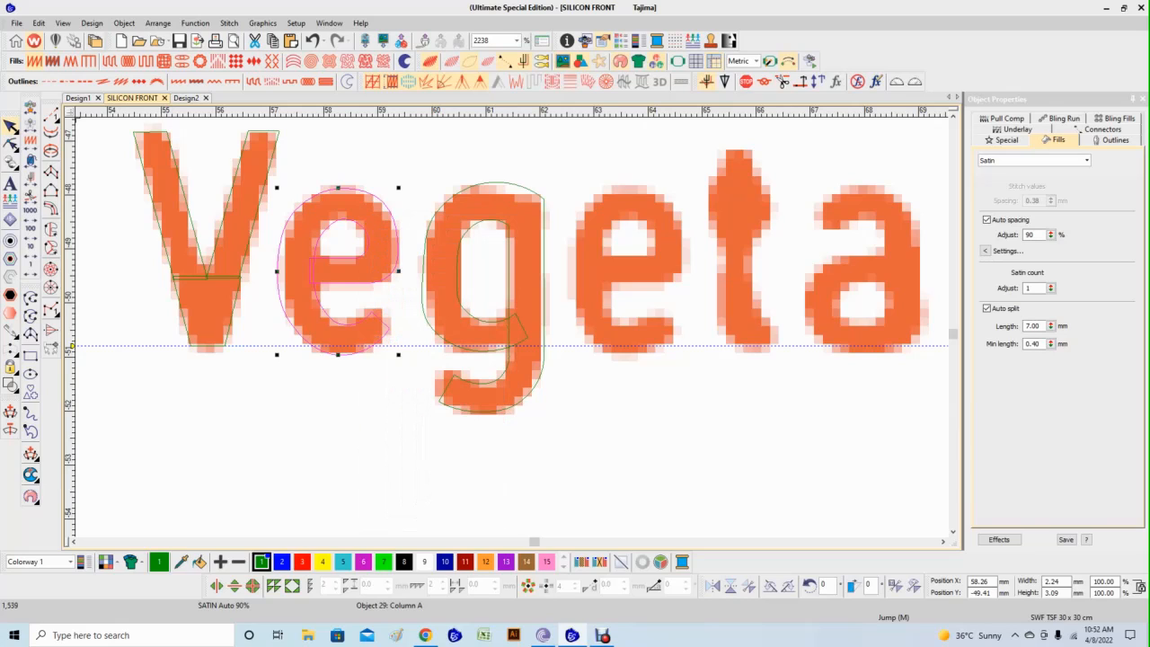
drag(337, 269, 631, 268)
scroll(701, 387, down, 2)
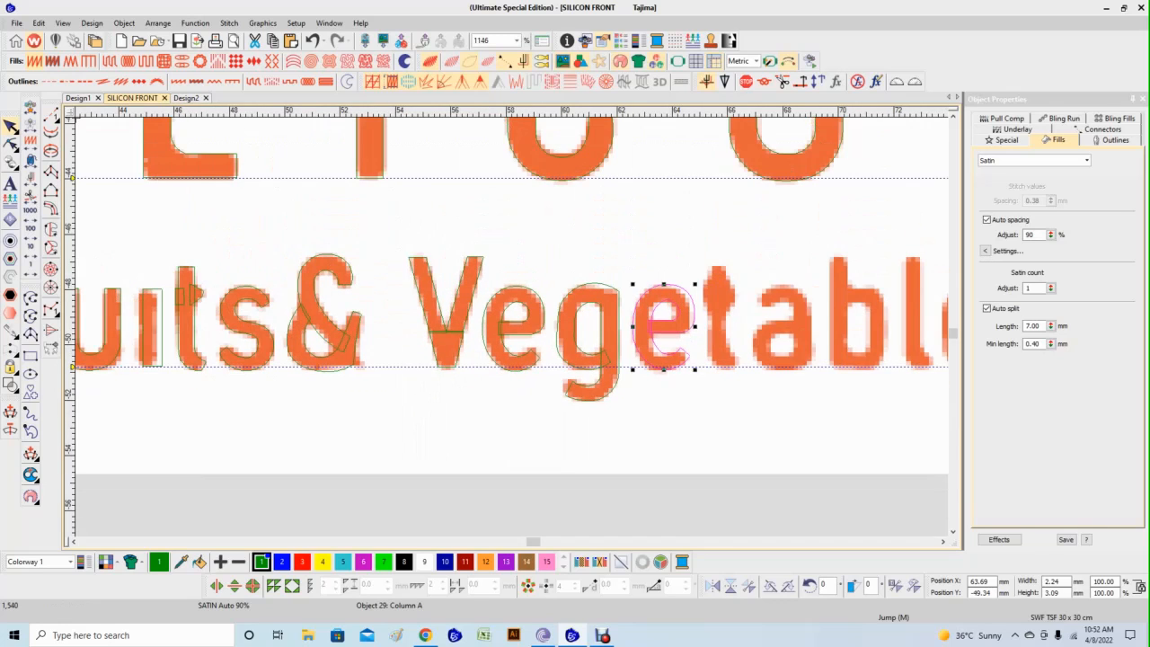
click(361, 436)
Resize the left crossbar piece of the t in Fruits to about 0.42 by 0.68 mm and preview the lettering's stitches.
scroll(181, 302, up, 5)
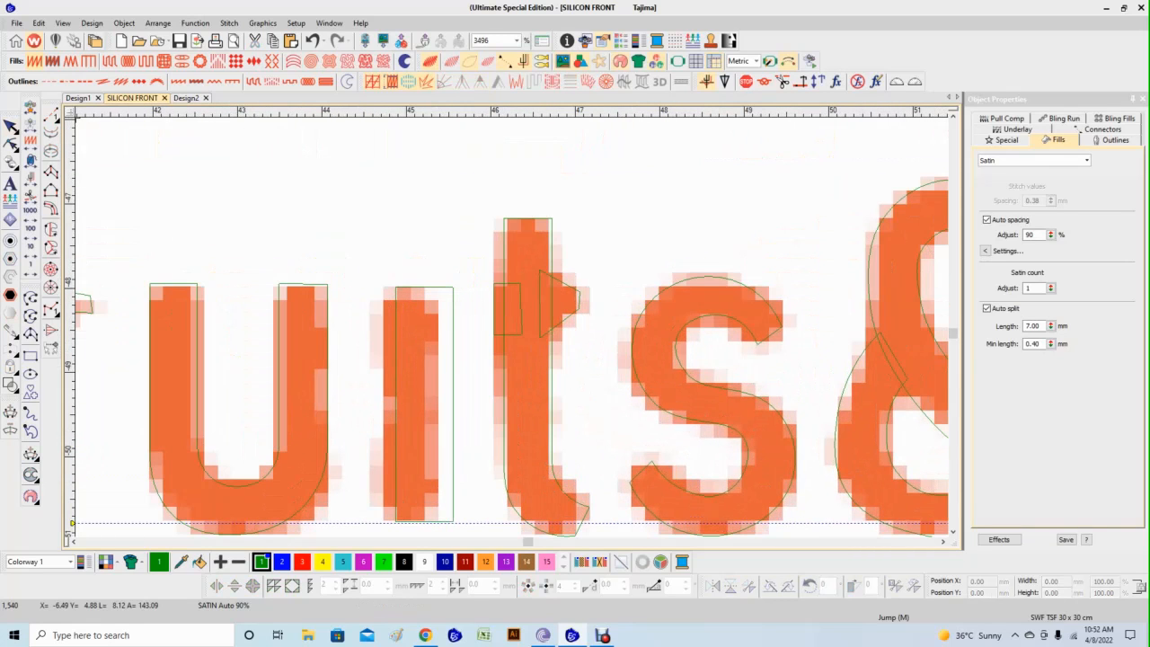
click(499, 308)
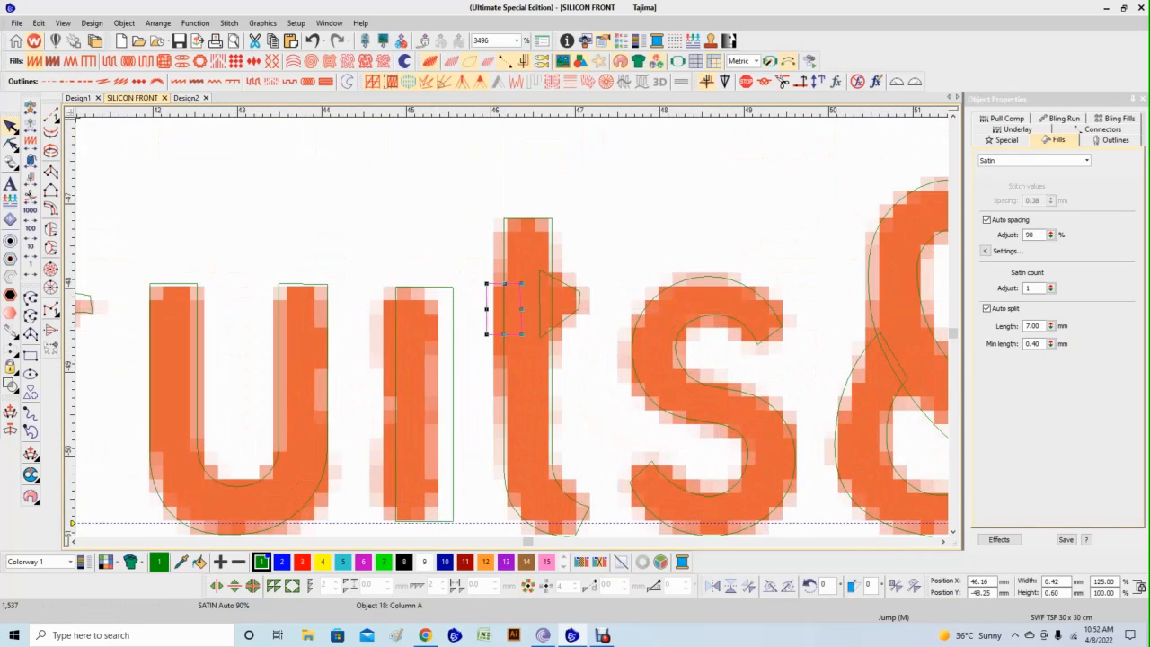
drag(503, 309, 504, 335)
scroll(505, 326, down, 3)
key(Escape)
key(s)
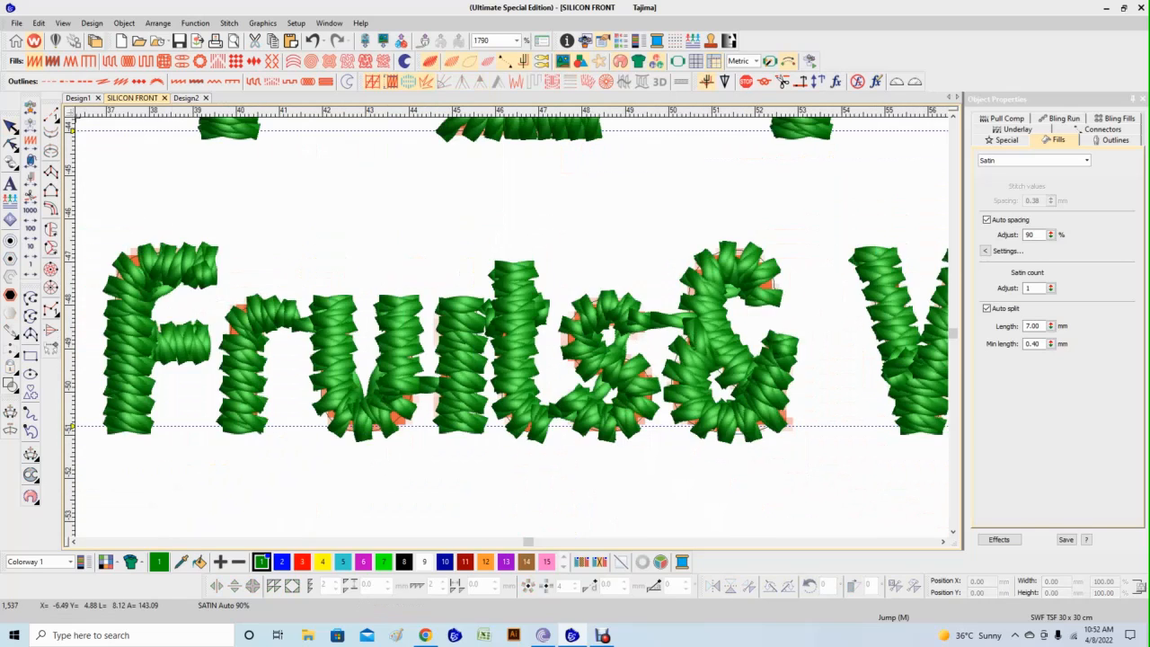
scroll(503, 280, down, 3)
scroll(500, 326, up, 3)
scroll(508, 306, down, 2)
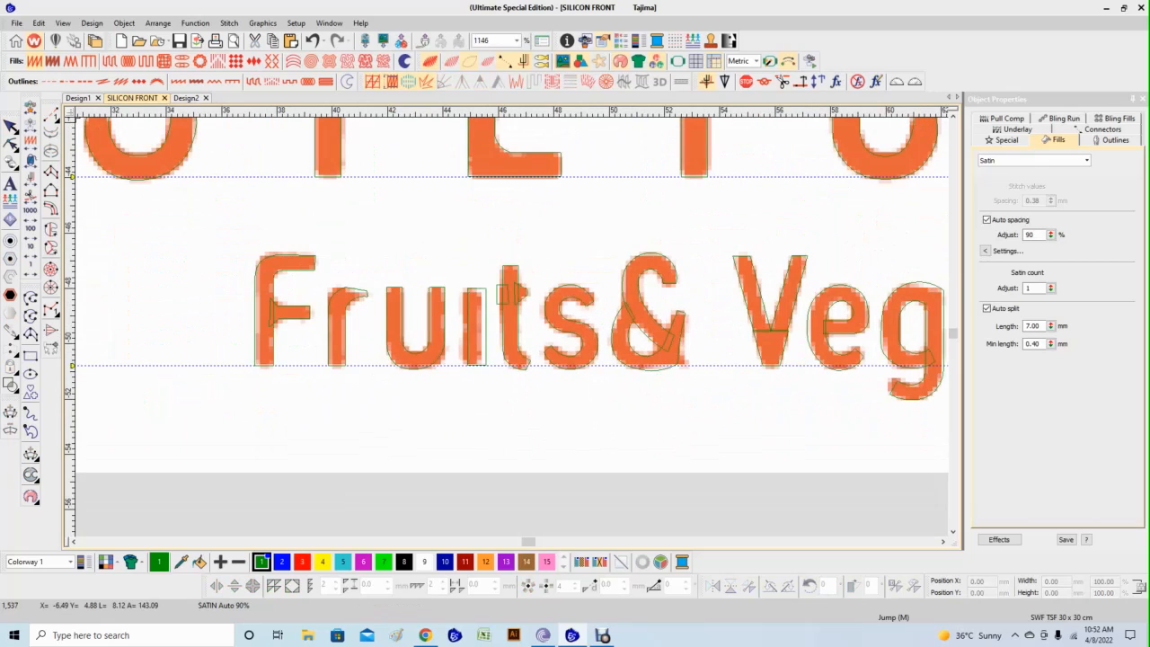
Duplicate the three objects forming the t in Fruits and place the copies over the t in Vegetable.
scroll(518, 269, up, 2)
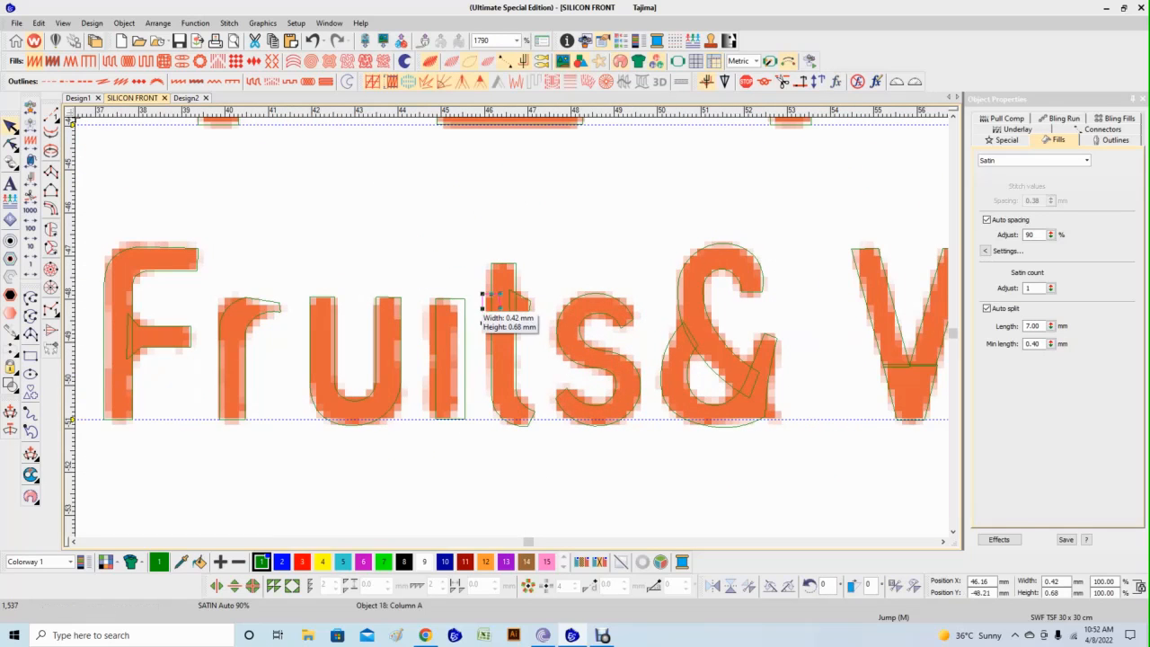
click(493, 310)
right_click(508, 306)
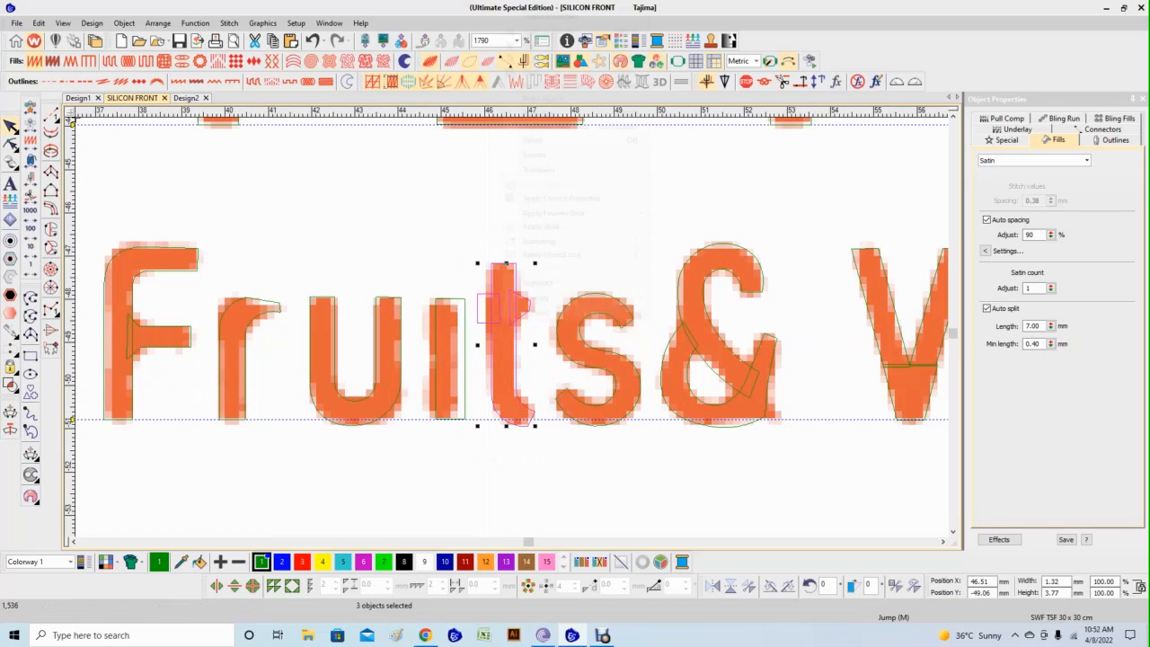
click(540, 114)
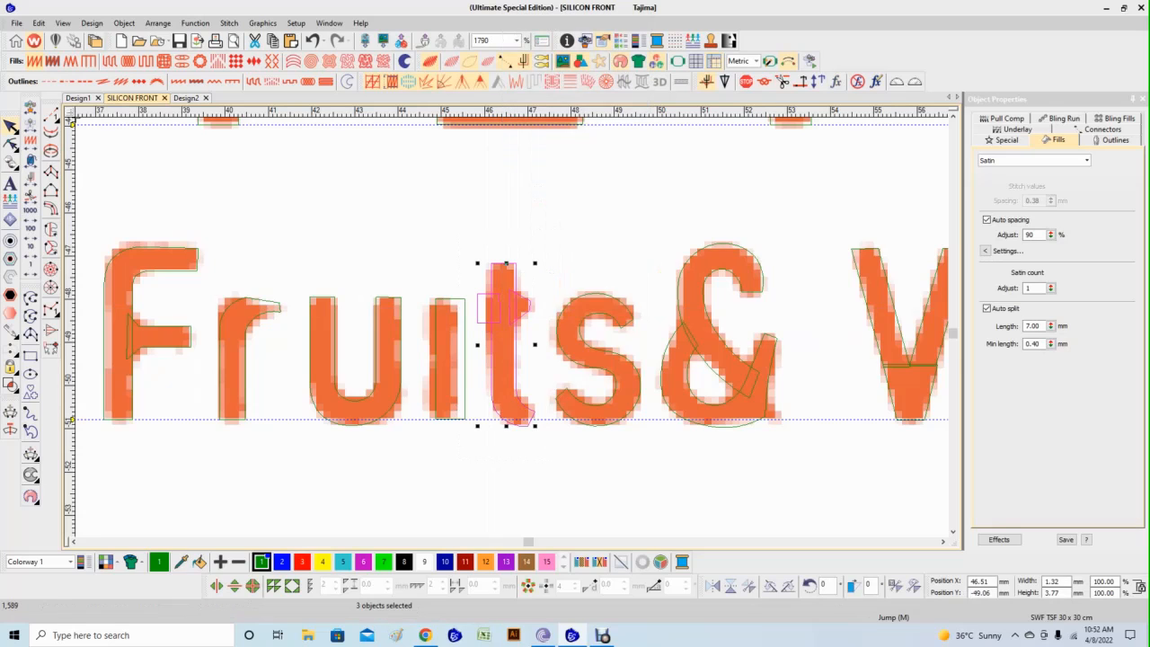
scroll(431, 404, down, 2)
drag(432, 404, 230, 370)
drag(279, 335, 666, 354)
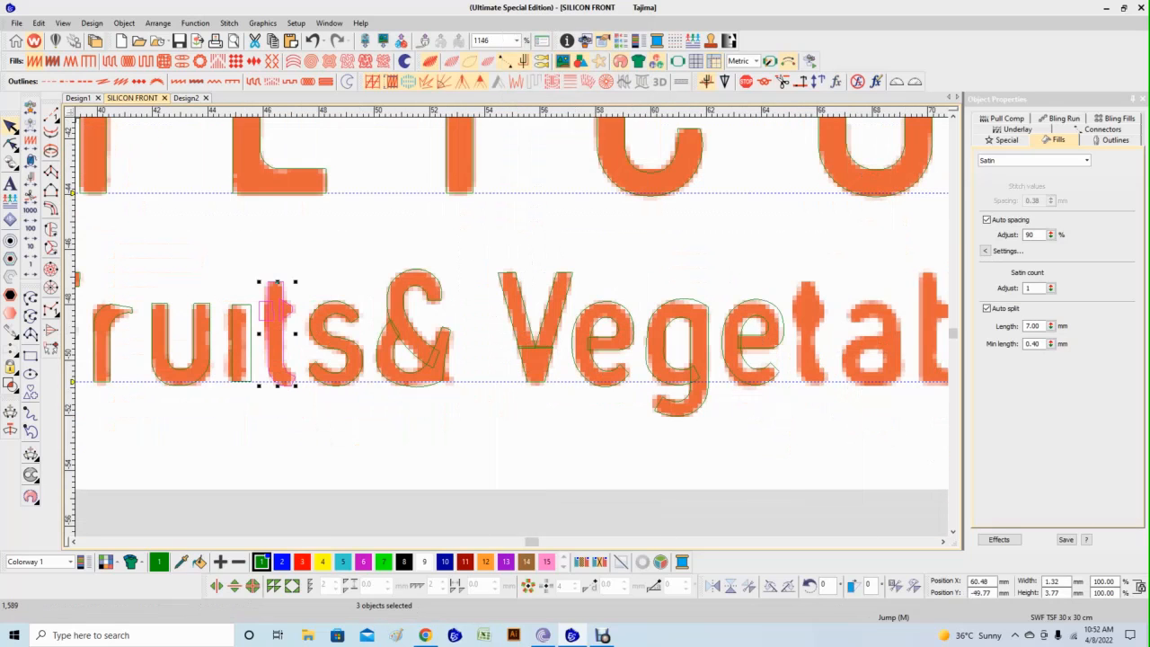
drag(275, 337, 812, 333)
click(489, 455)
scroll(305, 316, down, 2)
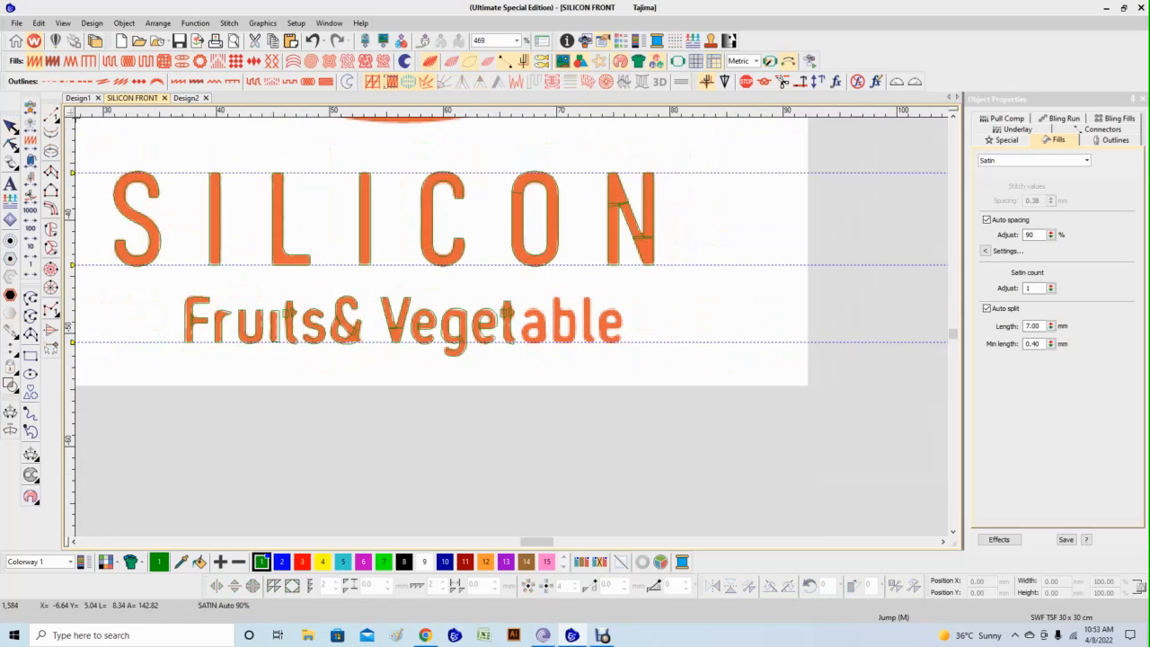
scroll(550, 325, up, 3)
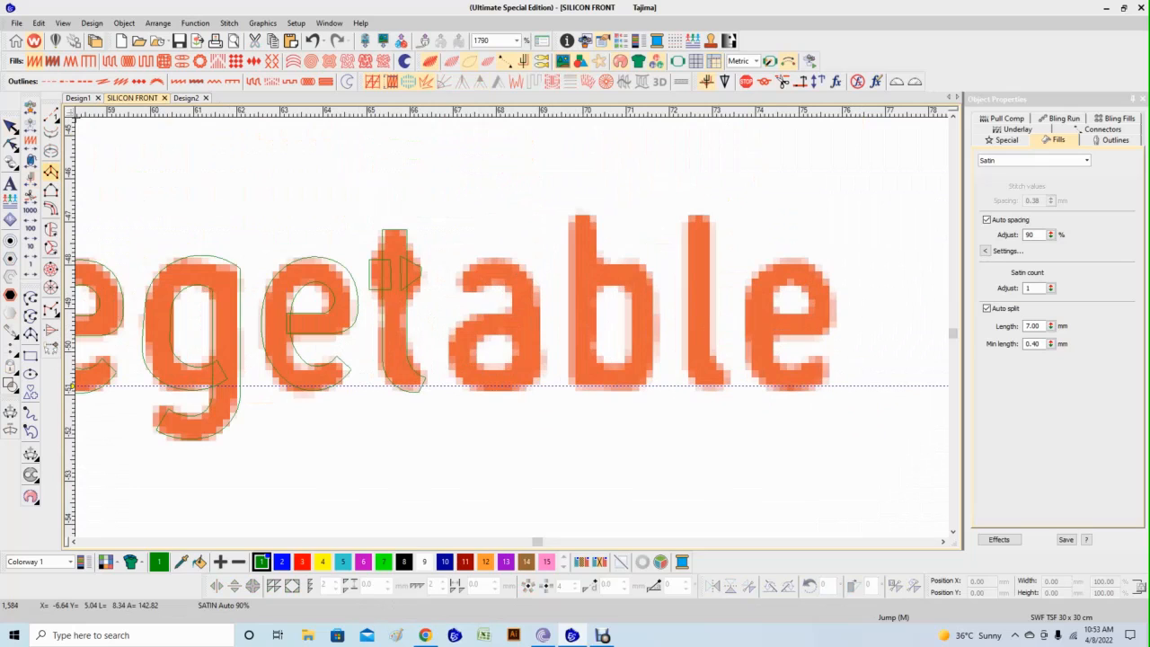
Start a Column A object on the a in Vegetable, tracing its bowl from the inner top junction around to the lower right corner.
scroll(470, 322, up, 2)
drag(563, 350, 563, 307)
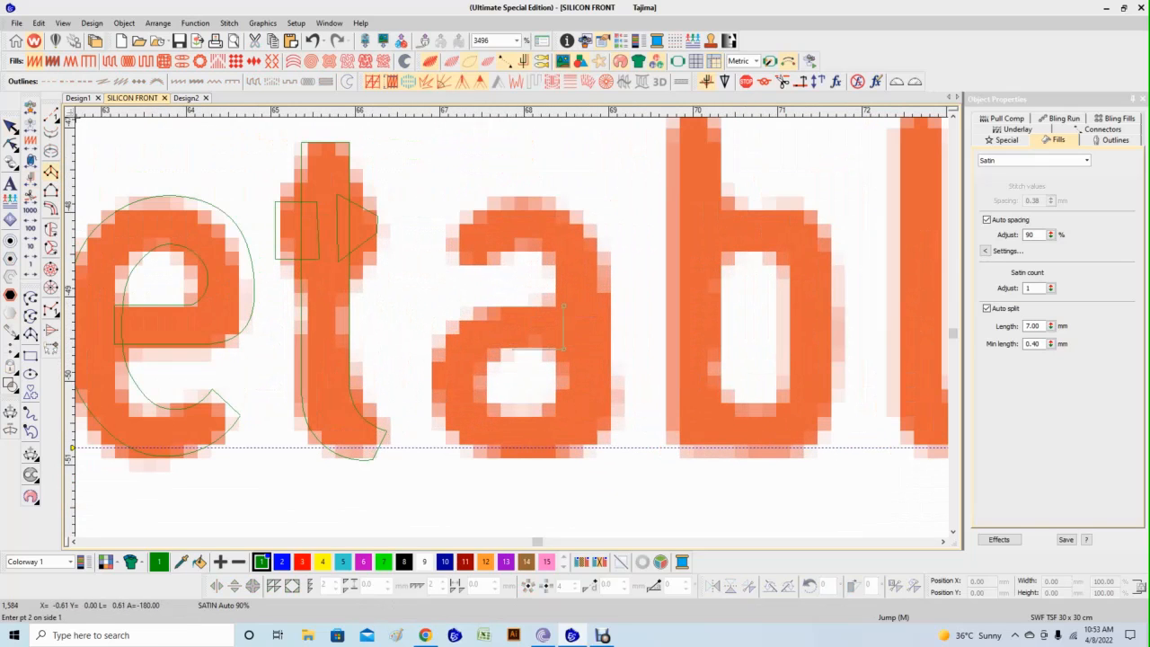
click(505, 306)
click(527, 345)
click(446, 341)
click(439, 422)
click(512, 421)
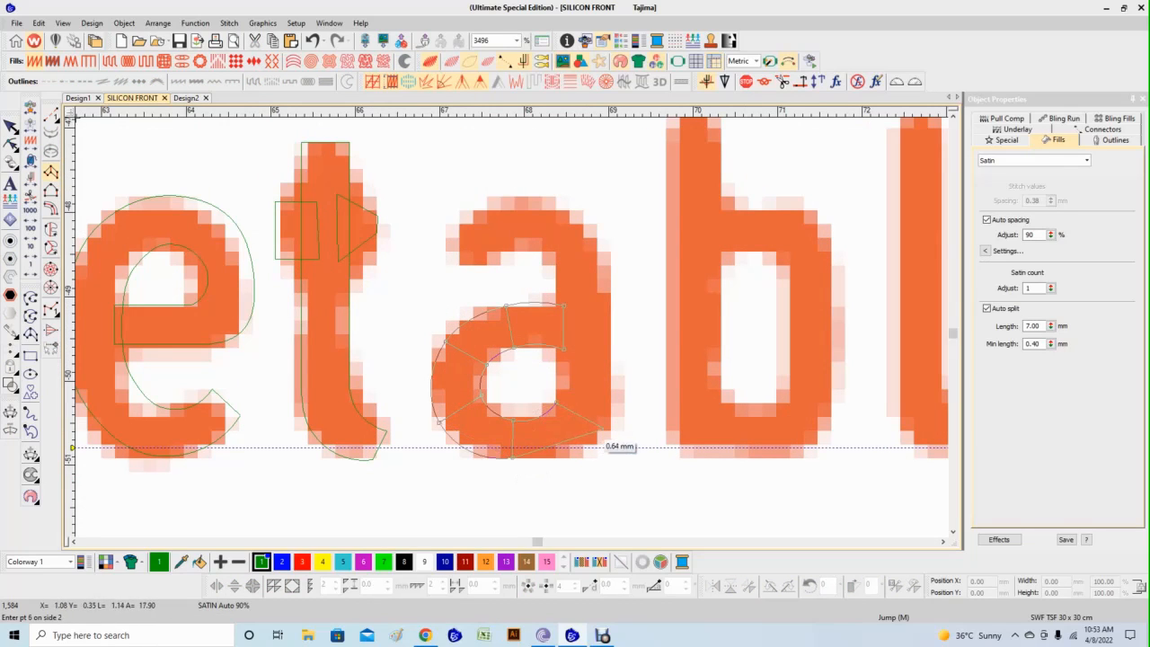
click(600, 427)
click(604, 286)
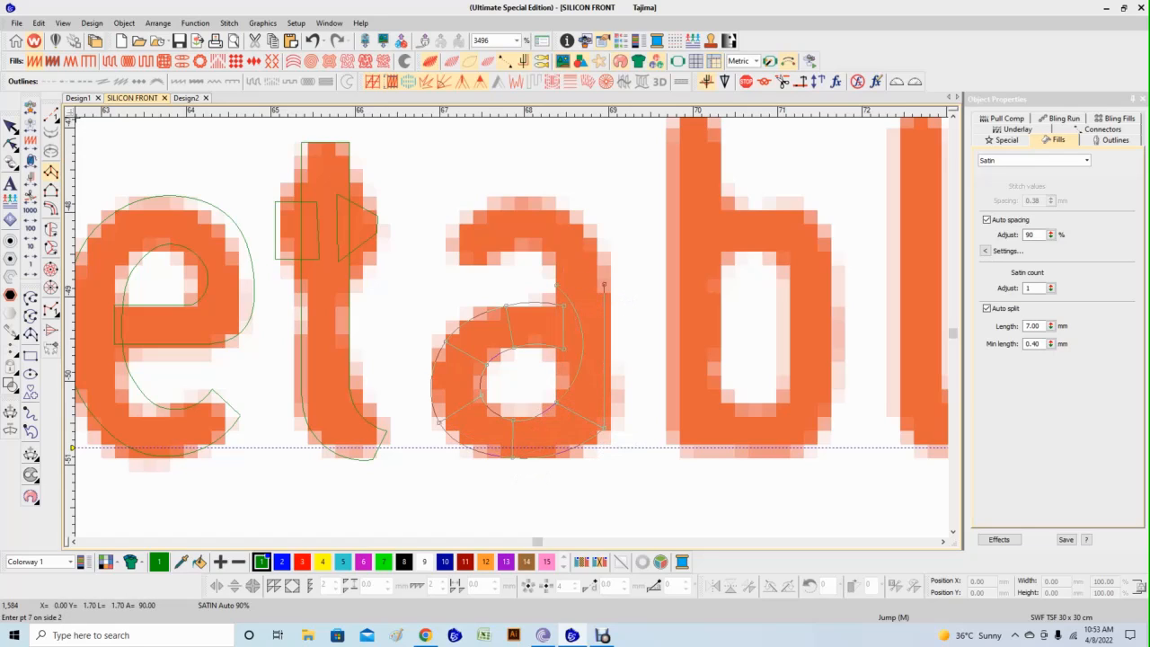
click(578, 220)
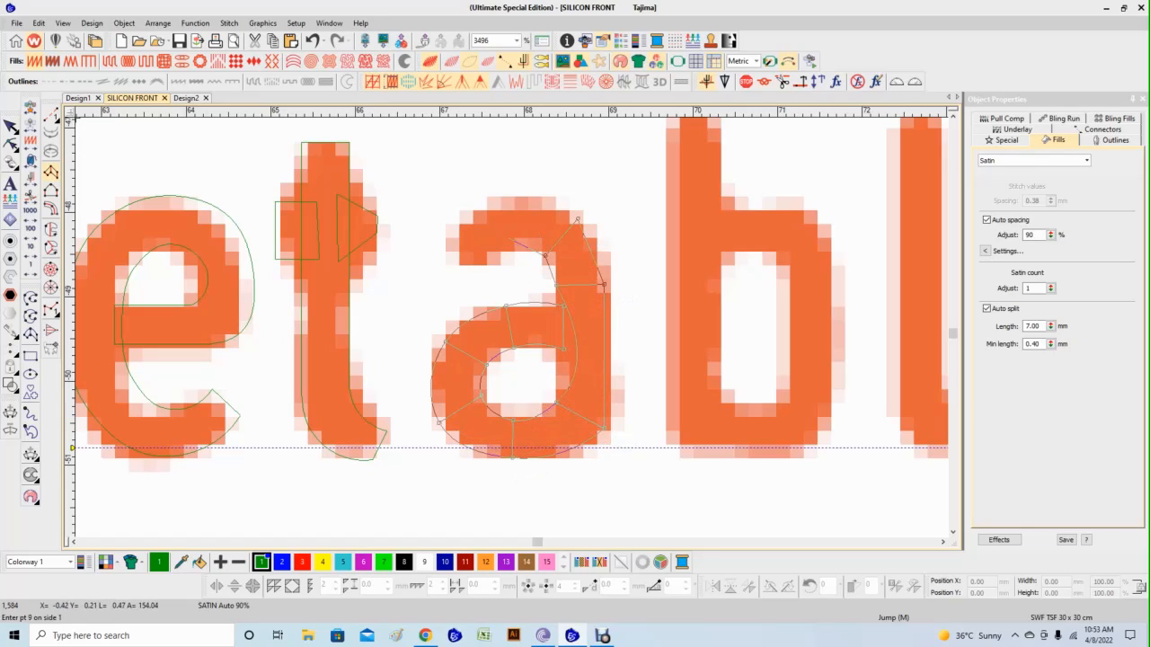
key(BackSpace)
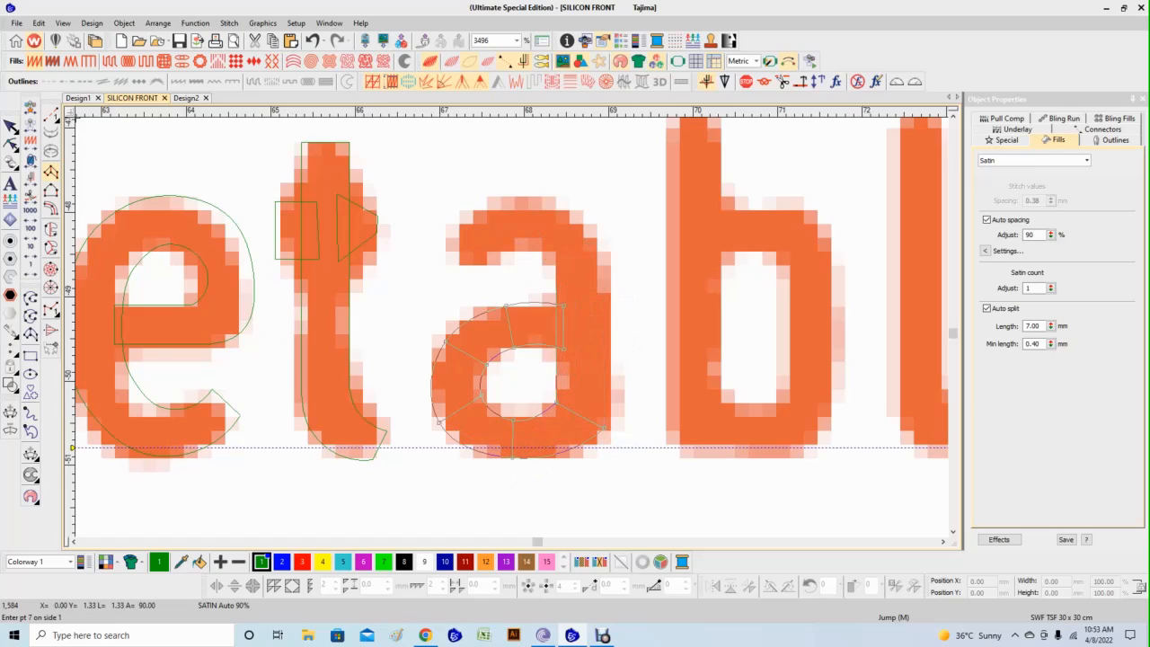
click(557, 291)
key(BackSpace)
key(BackSpace)
key(BackSpace)
Continue the a's column up its stem and around the top arc to the open end, and complete the object.
right_click(603, 429)
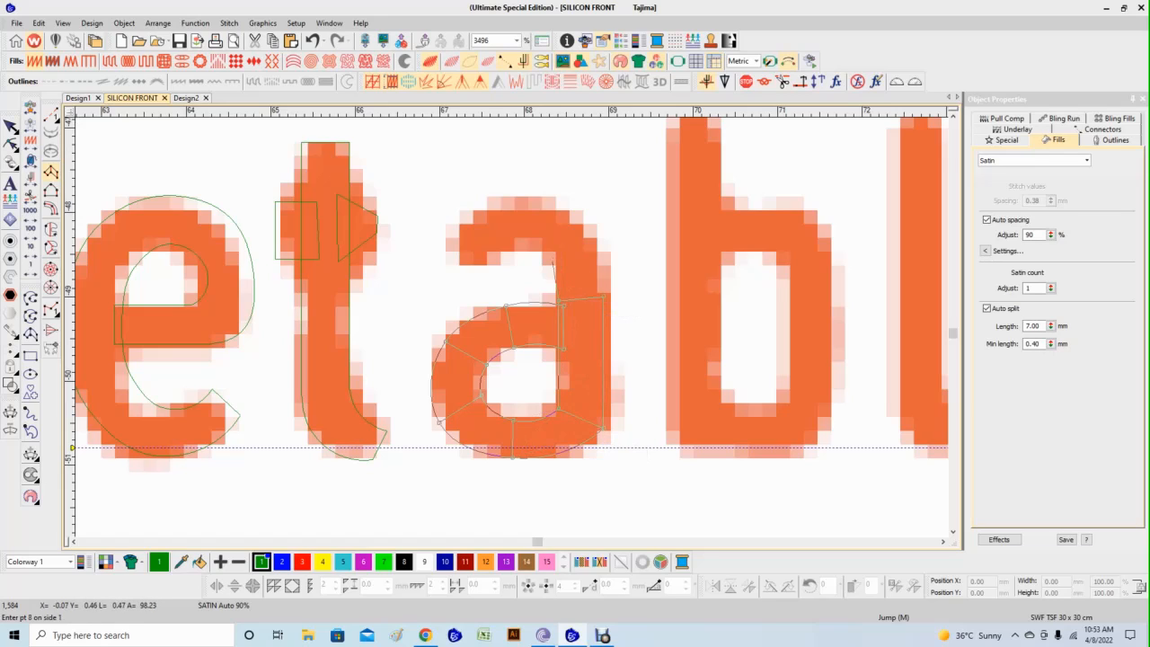
click(554, 265)
click(593, 243)
click(526, 243)
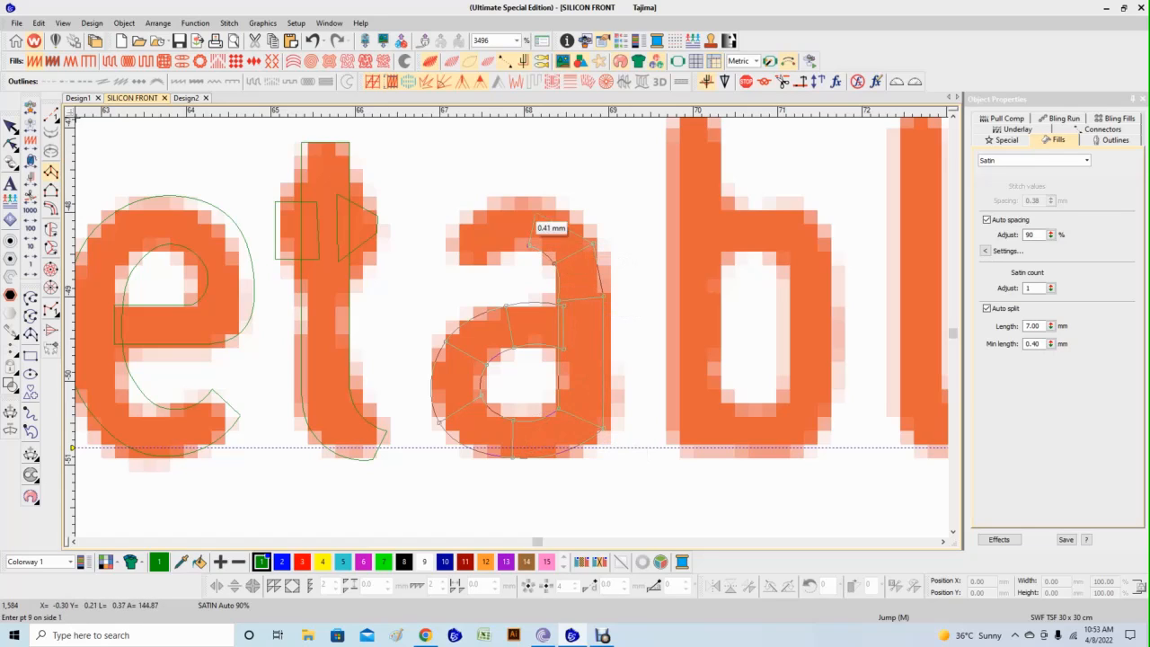
click(503, 250)
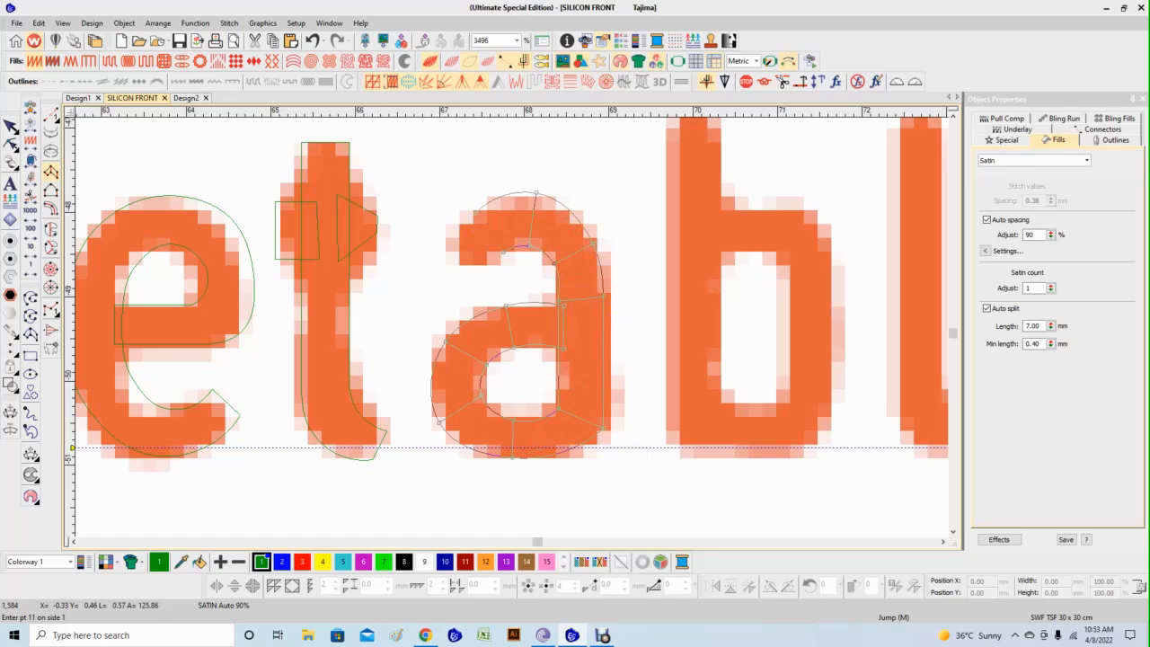
click(473, 268)
click(450, 258)
key(Return)
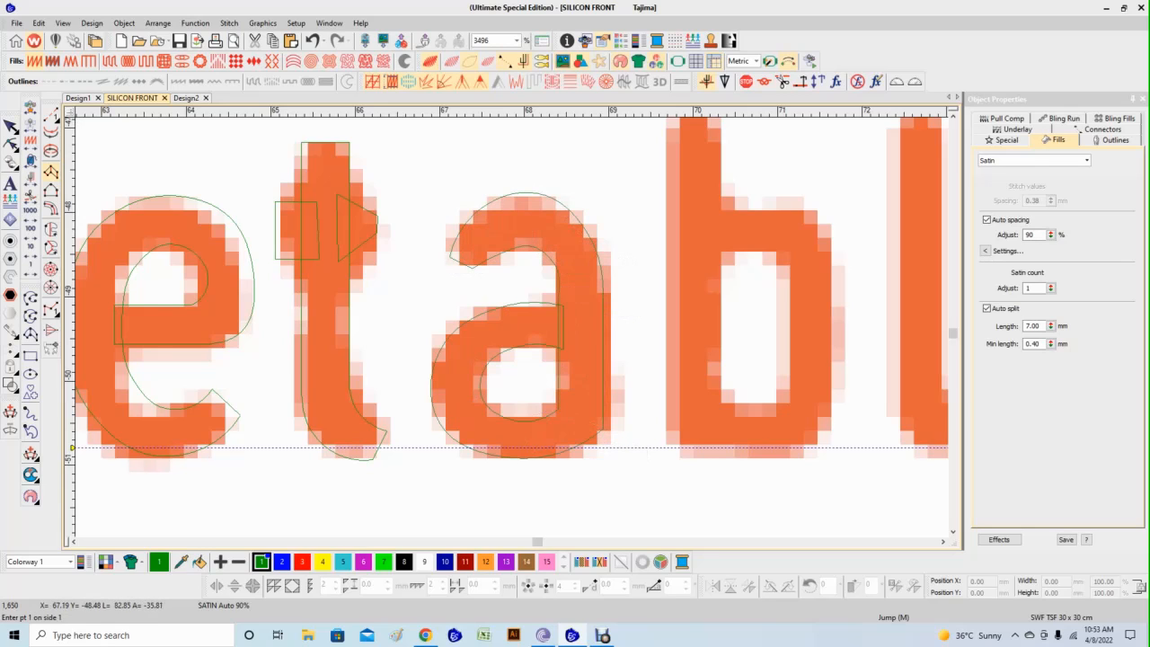
Reshape the a by adjusting its top arc points, the bowl's inner end corner and the lower-left bowl area, and finish reshaping.
key(h)
drag(473, 209, 531, 194)
click(536, 194)
drag(503, 253, 597, 243)
click(528, 254)
drag(564, 348, 564, 340)
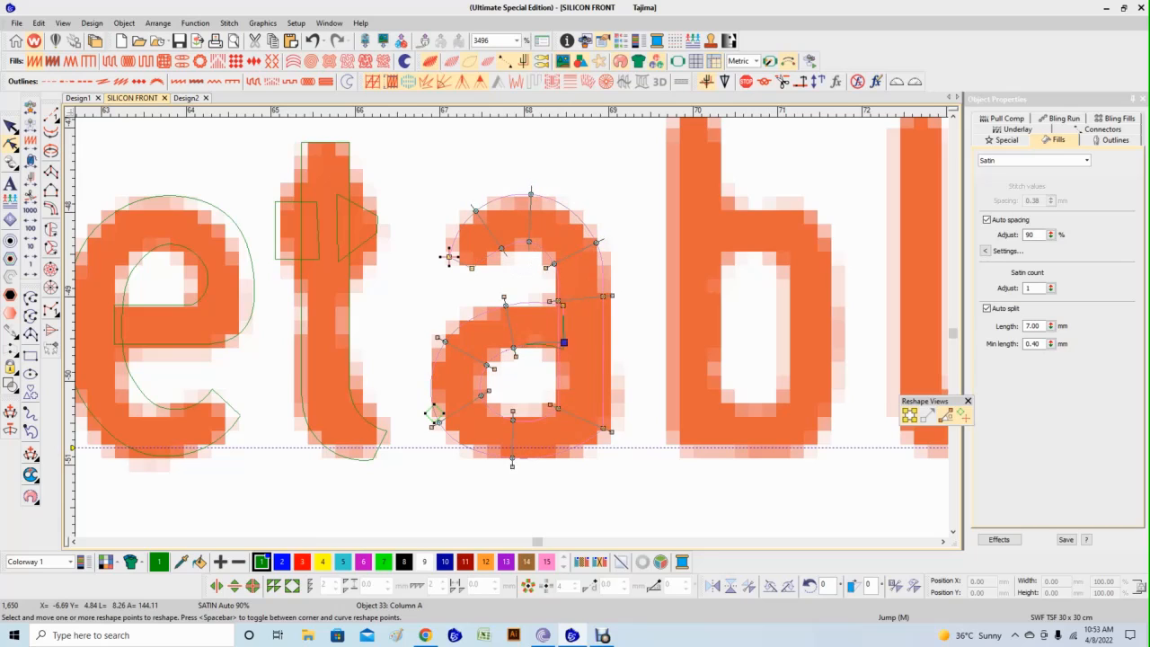
drag(481, 396, 441, 422)
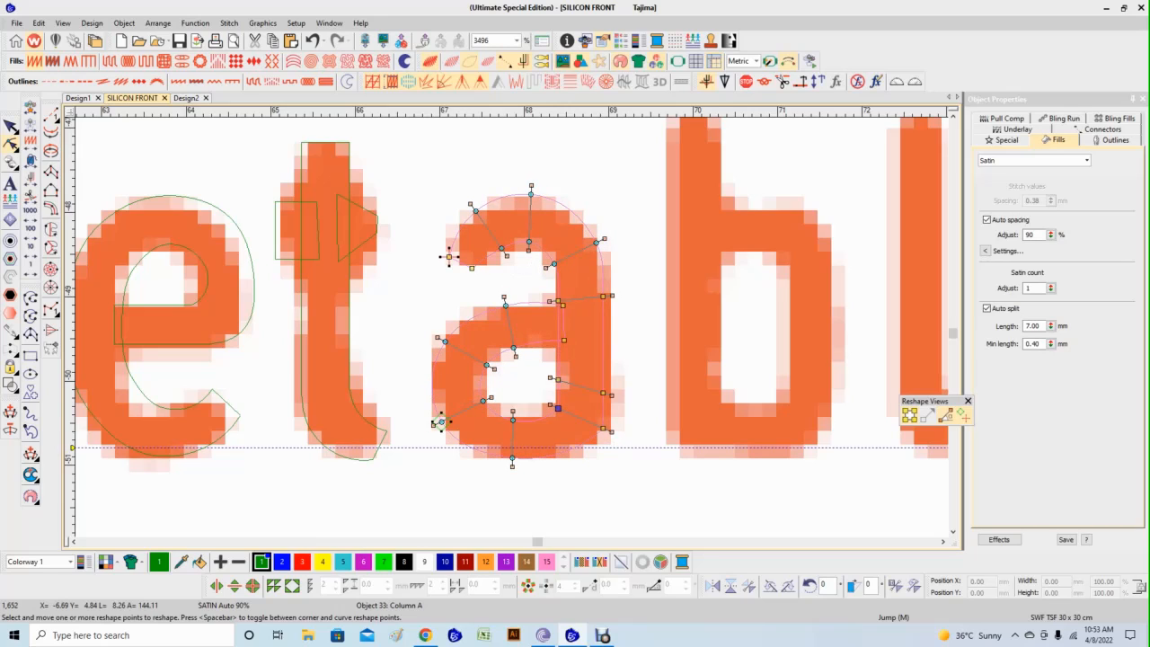
key(Escape)
Start a Column A object on the b in Vegetable, tracing down its stem and onto the base of the bowl.
scroll(440, 422, down, 5)
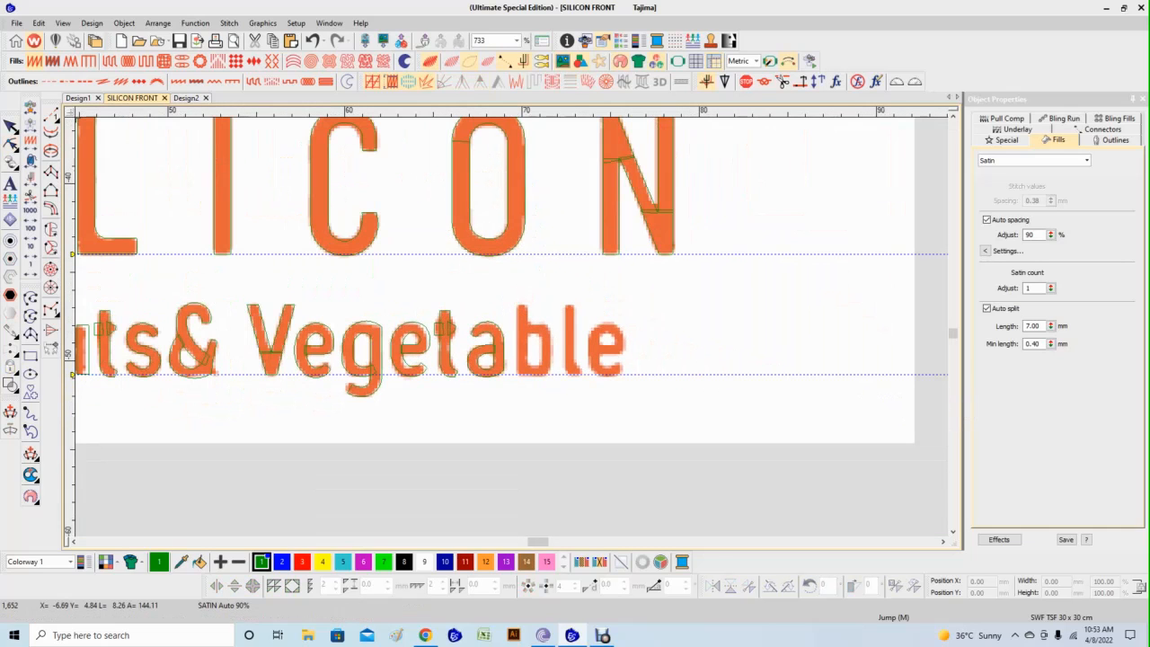
scroll(540, 327, up, 7)
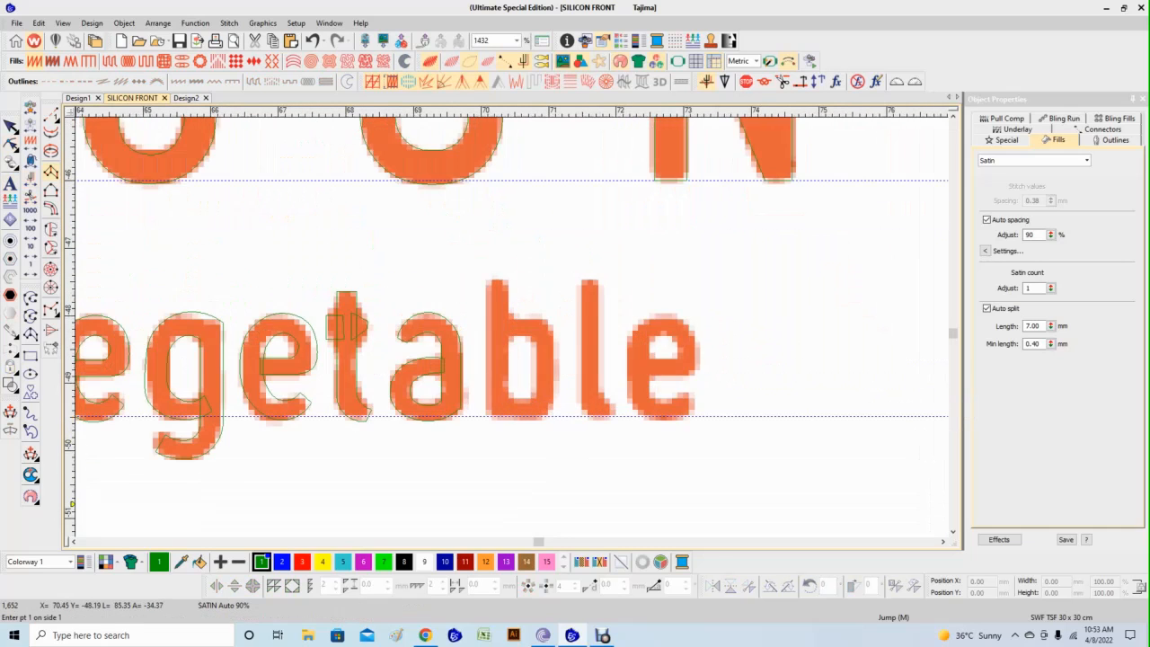
click(465, 235)
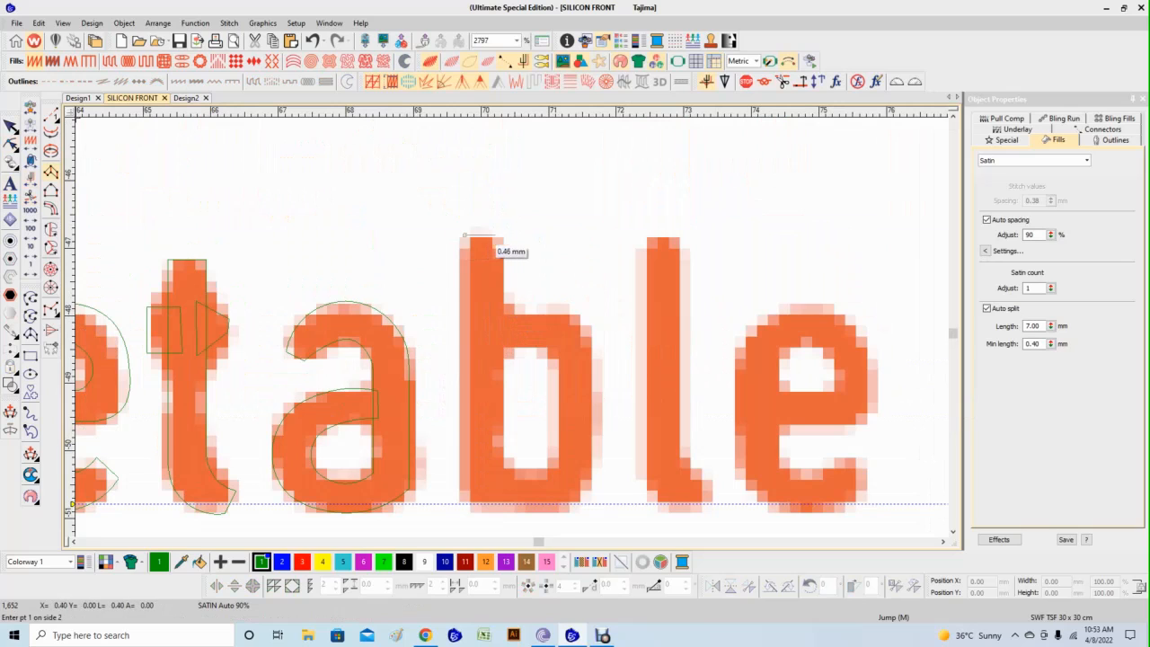
click(498, 235)
click(464, 501)
click(498, 471)
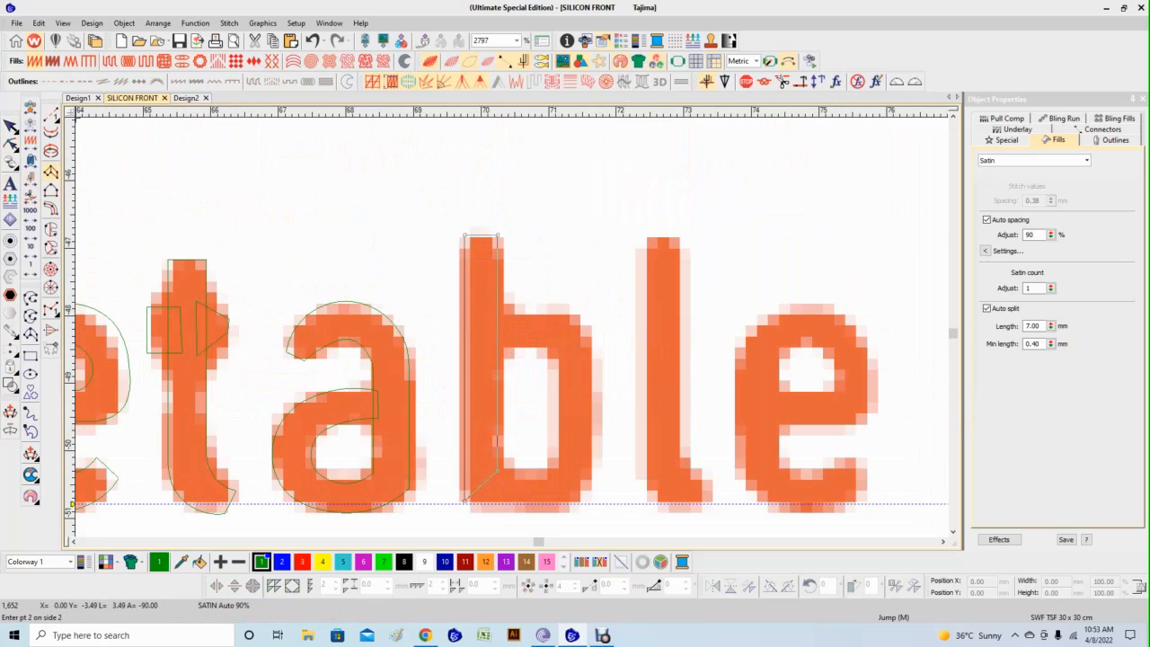
key(c)
click(523, 413)
click(526, 380)
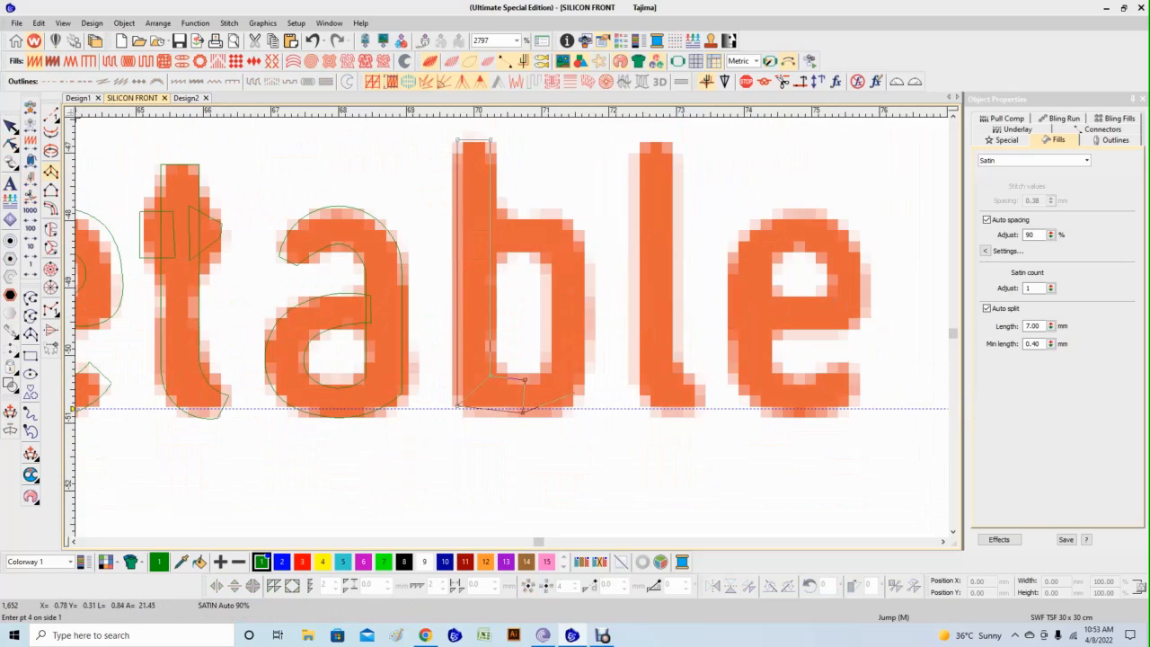
Continue the b's column around the bowl's lower right corner and straight up its right side.
right_click(576, 392)
right_click(549, 373)
click(588, 355)
click(550, 352)
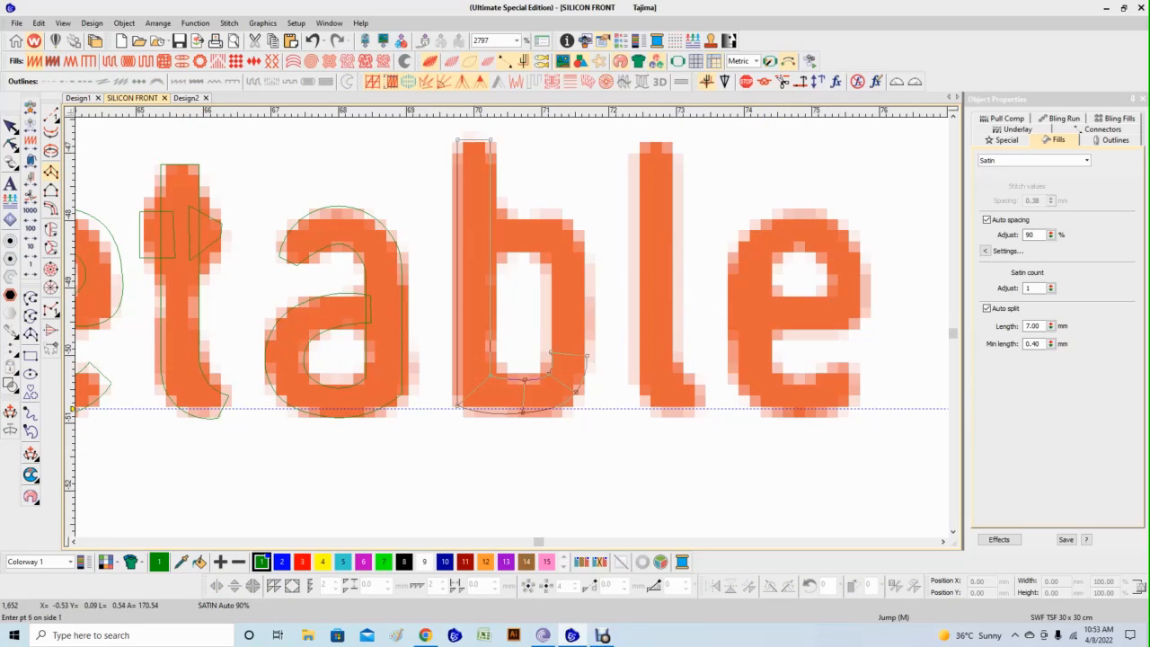
click(588, 265)
click(551, 276)
Trace the b's upper right corner and top bar back into the stem, and complete the object.
right_click(576, 229)
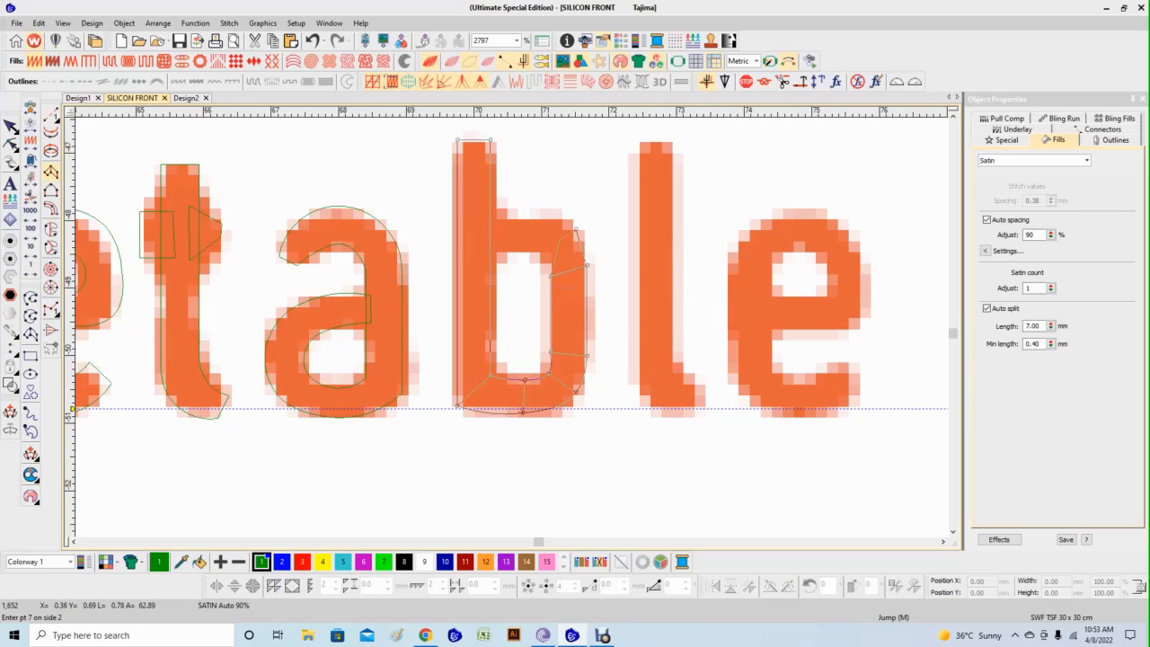
right_click(547, 261)
click(542, 217)
click(531, 255)
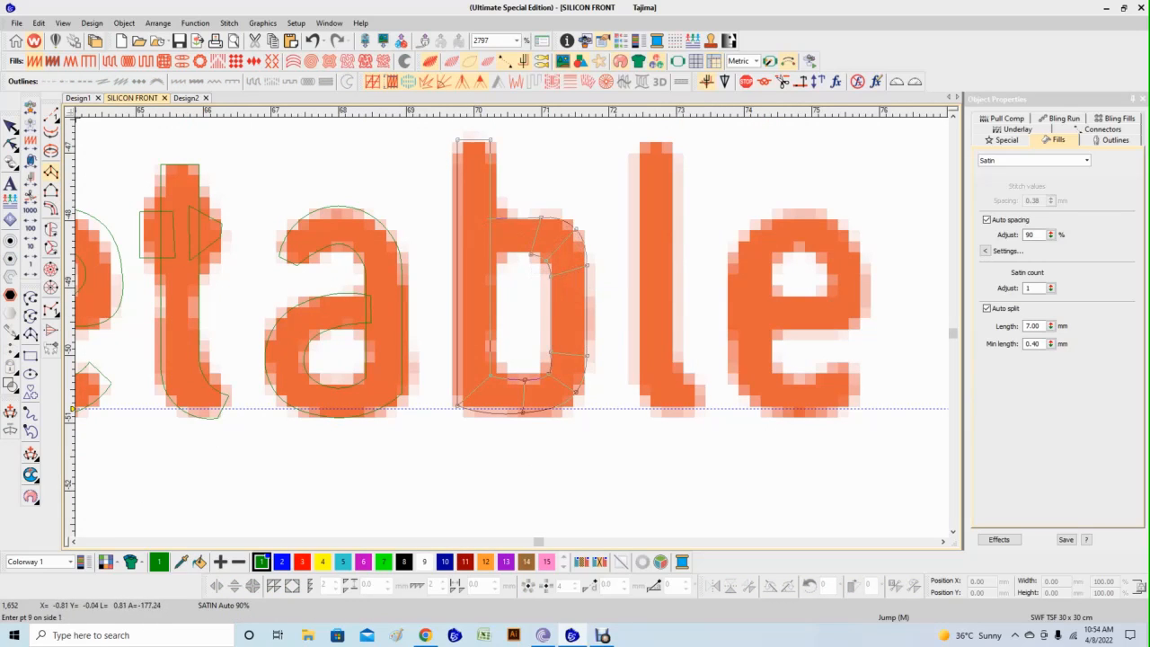
click(482, 218)
click(482, 254)
key(Return)
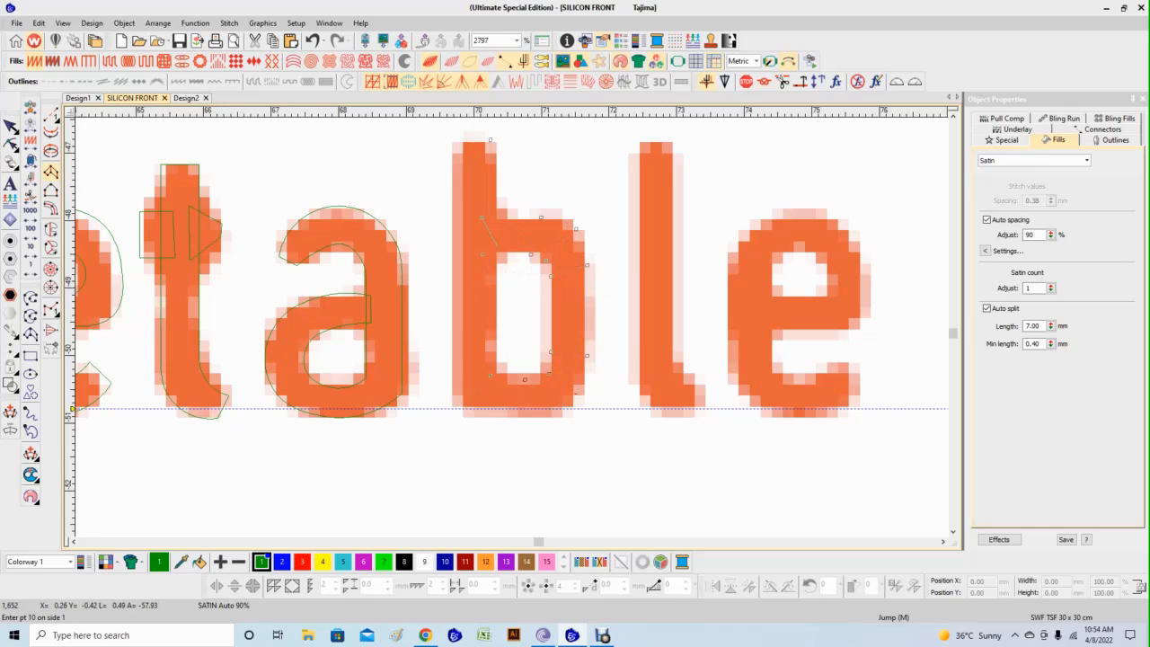
key(Escape)
Reshape the b by nudging its stem's right edge slightly outward and shifting the point pair at the bowl's base.
key(h)
click(489, 376)
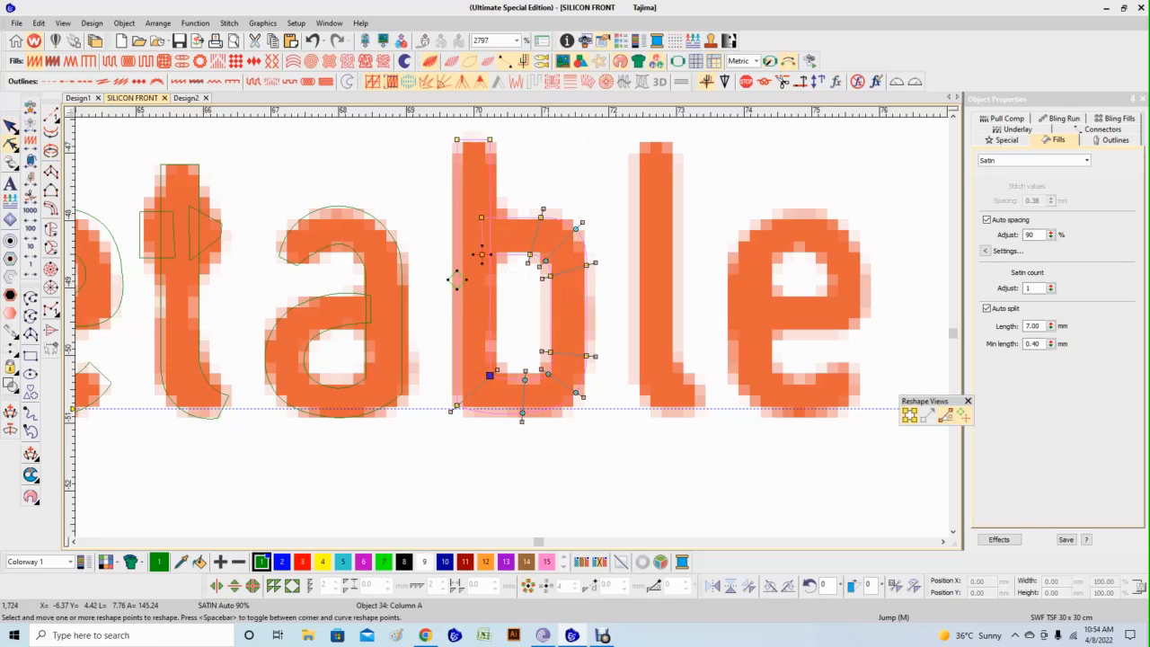
drag(485, 129, 514, 387)
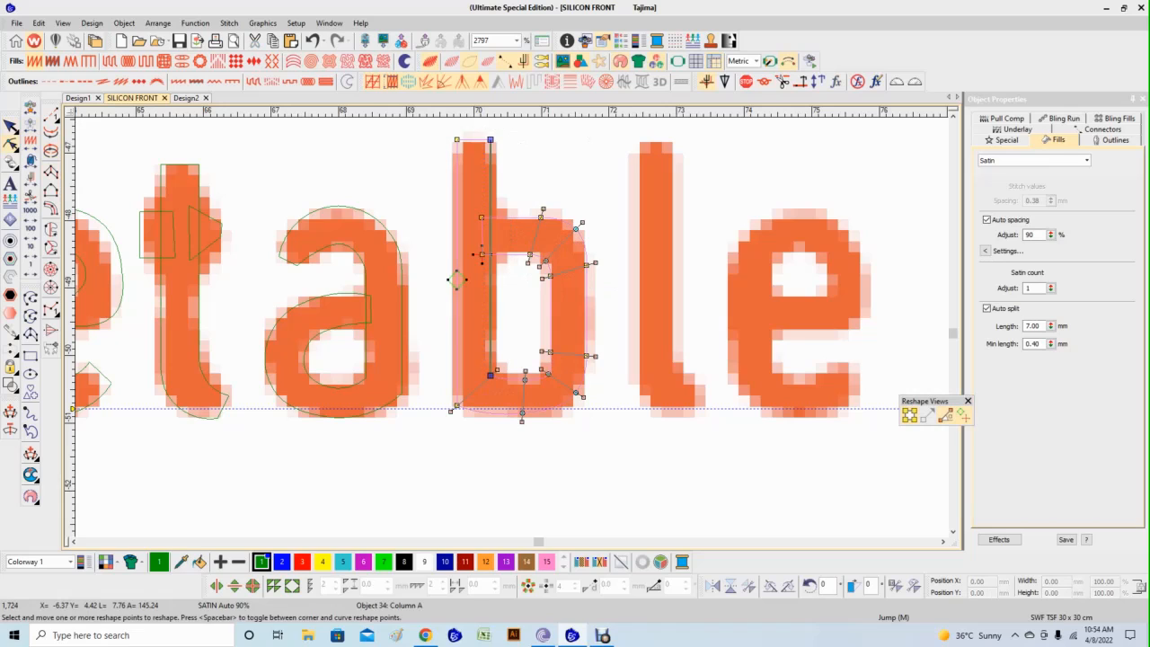
key(Right)
key(Right)
key(Right)
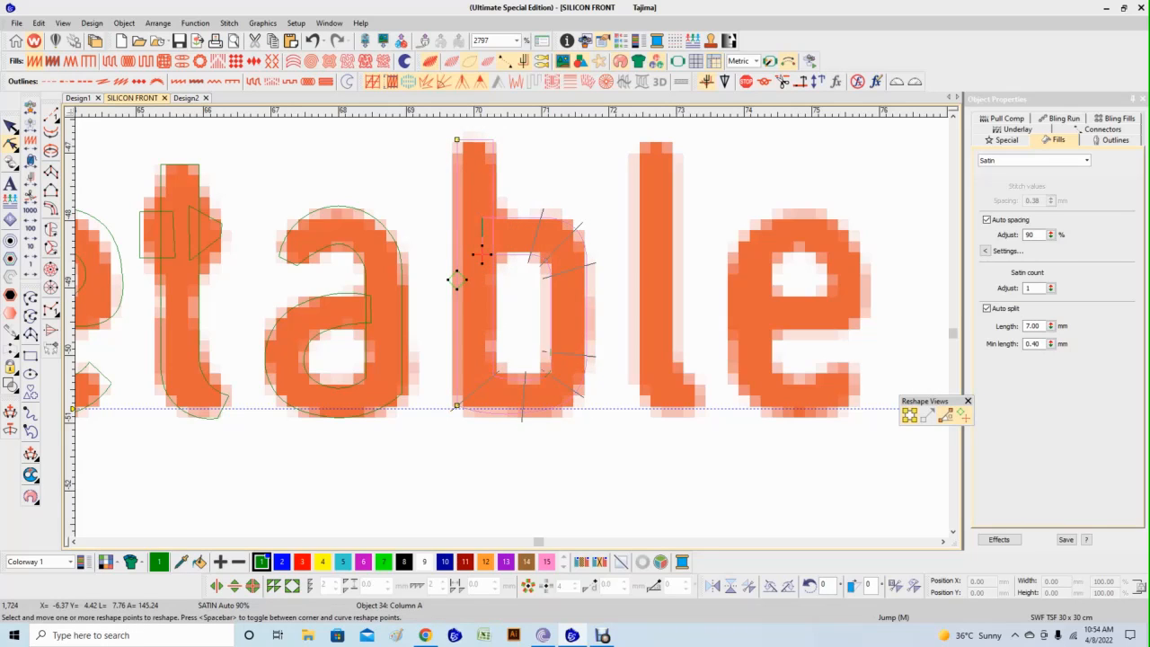
drag(528, 413, 531, 411)
click(525, 379)
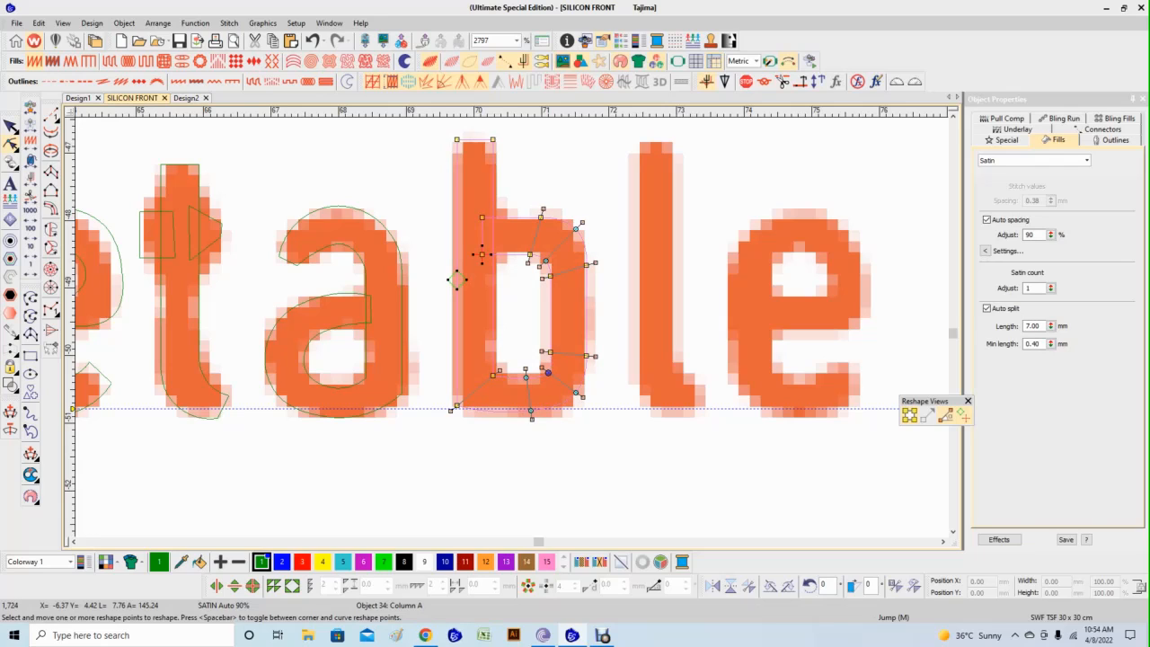
Nudge the b's outer right edge points slightly right and its inner lower corner point slightly left, and finish reshaping.
drag(578, 254, 611, 367)
key(Right)
click(548, 372)
key(Left)
key(Left)
key(Left)
key(Left)
key(Left)
key(Left)
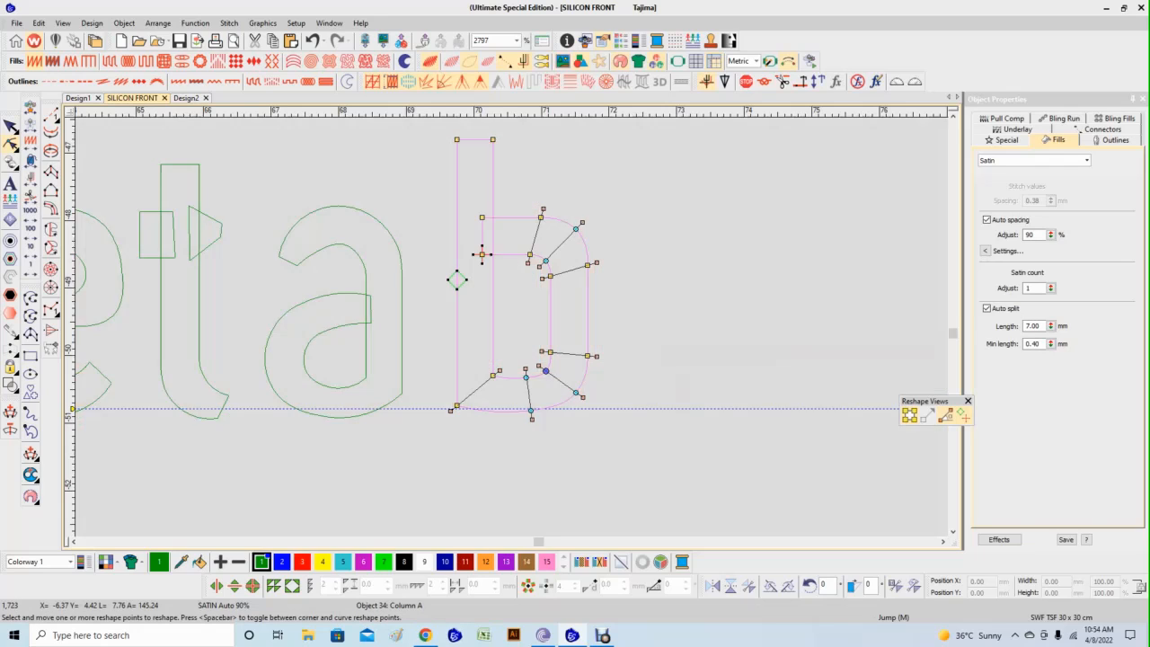
key(Escape)
Digitize the l in Vegetable as a Column A object, tracing its stem down and around the curved foot.
scroll(481, 378, down, 1)
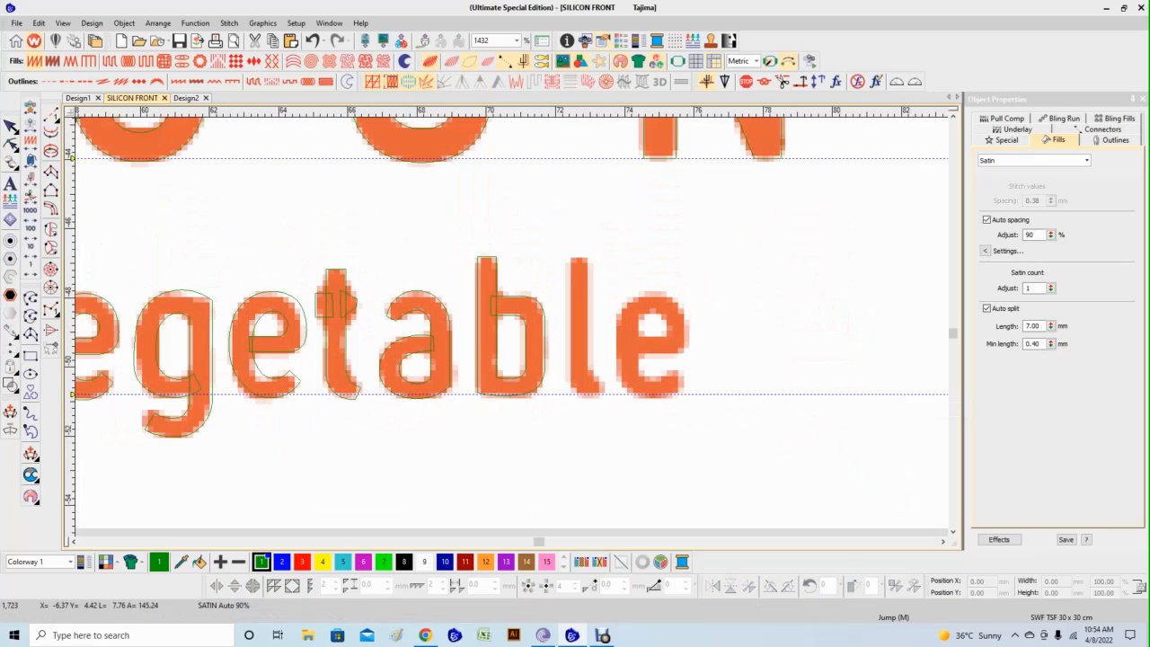
click(52, 173)
scroll(540, 307, down, 5)
scroll(509, 316, up, 7)
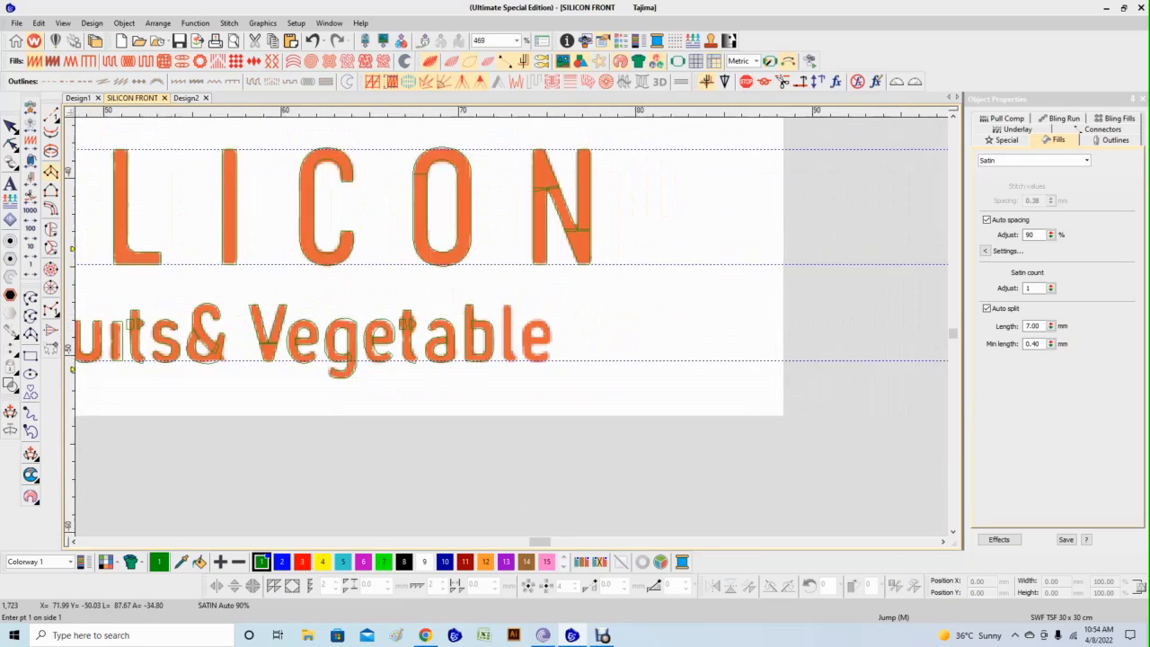
scroll(525, 337, up, 3)
click(465, 177)
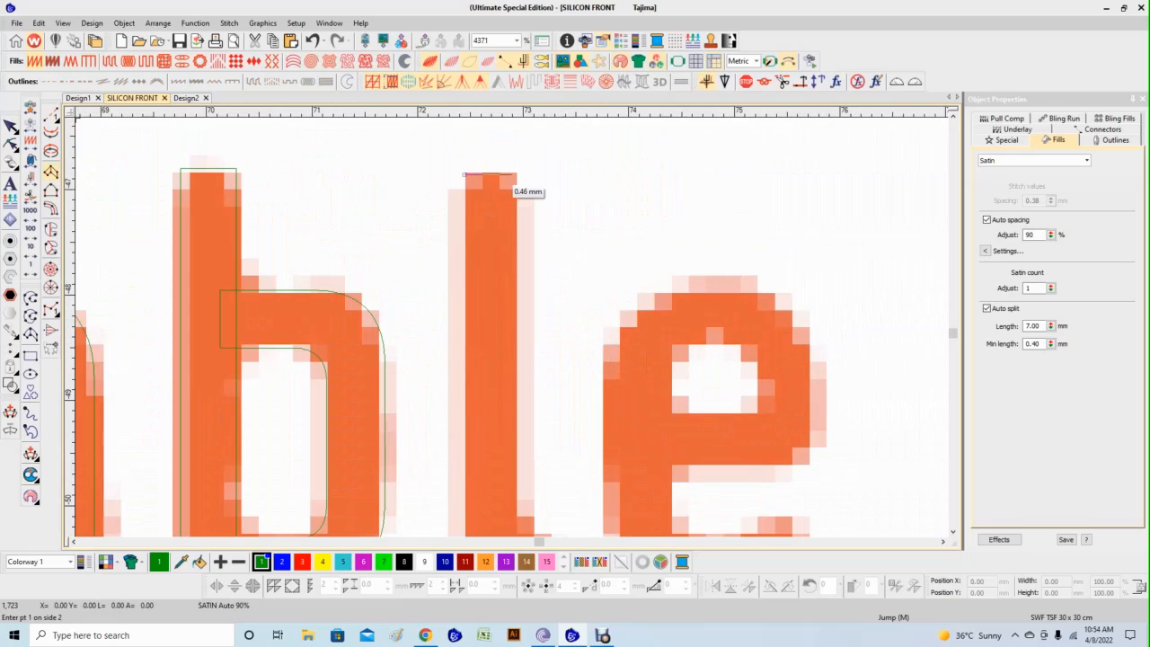
scroll(496, 414, down, 2)
click(506, 308)
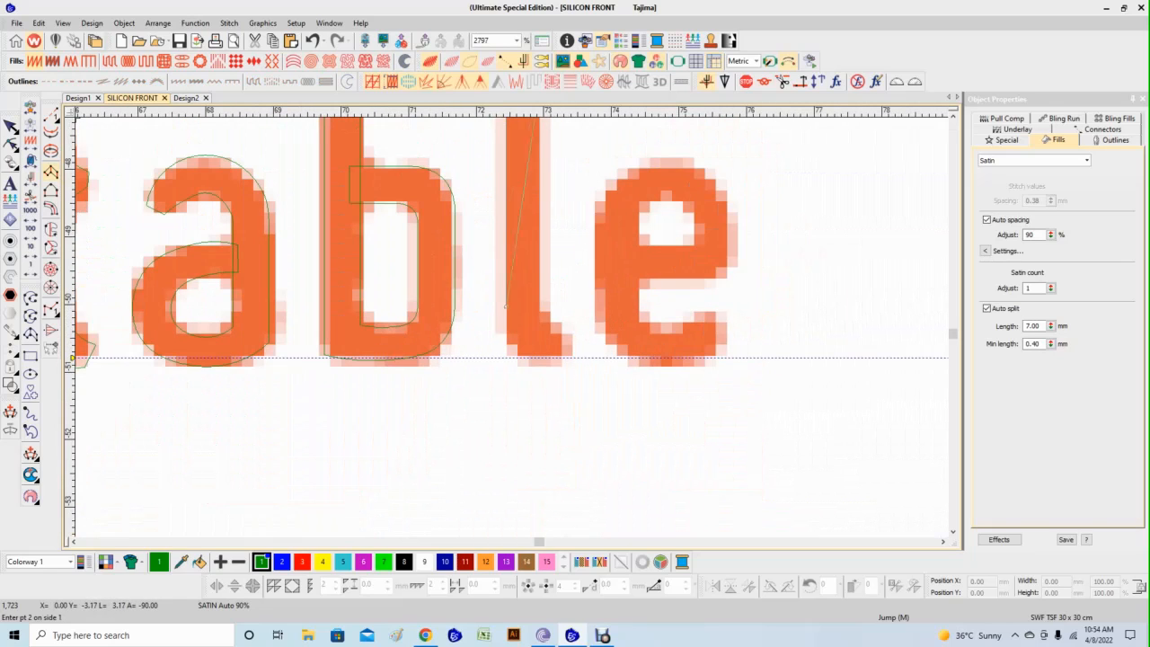
click(540, 307)
click(509, 344)
click(562, 354)
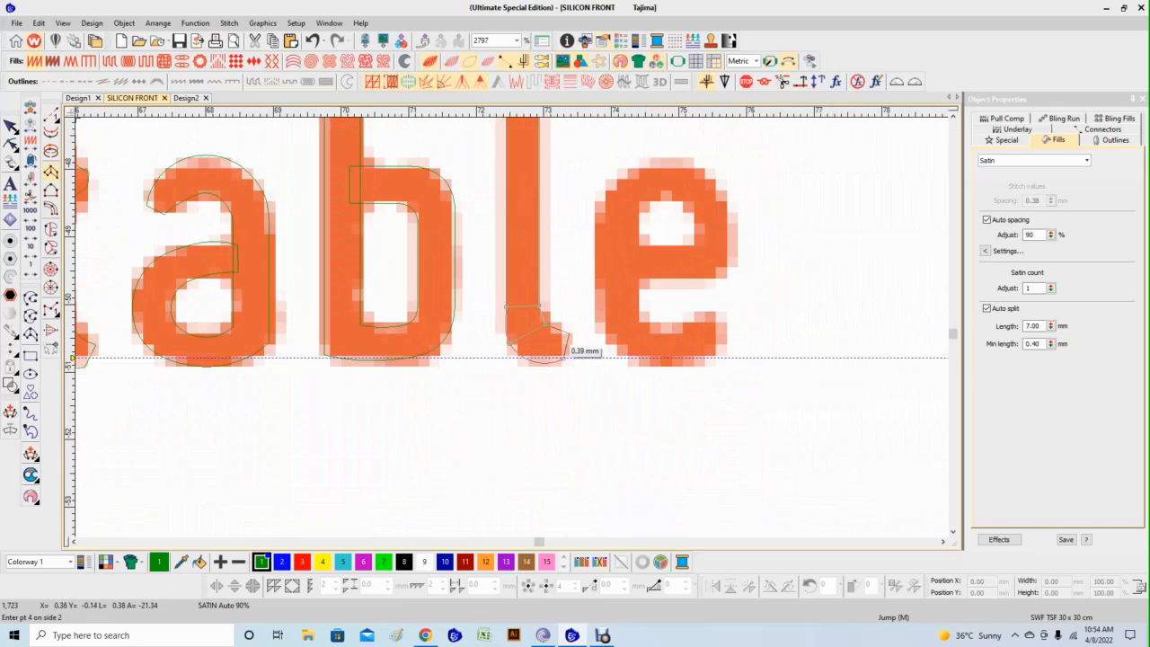
click(567, 347)
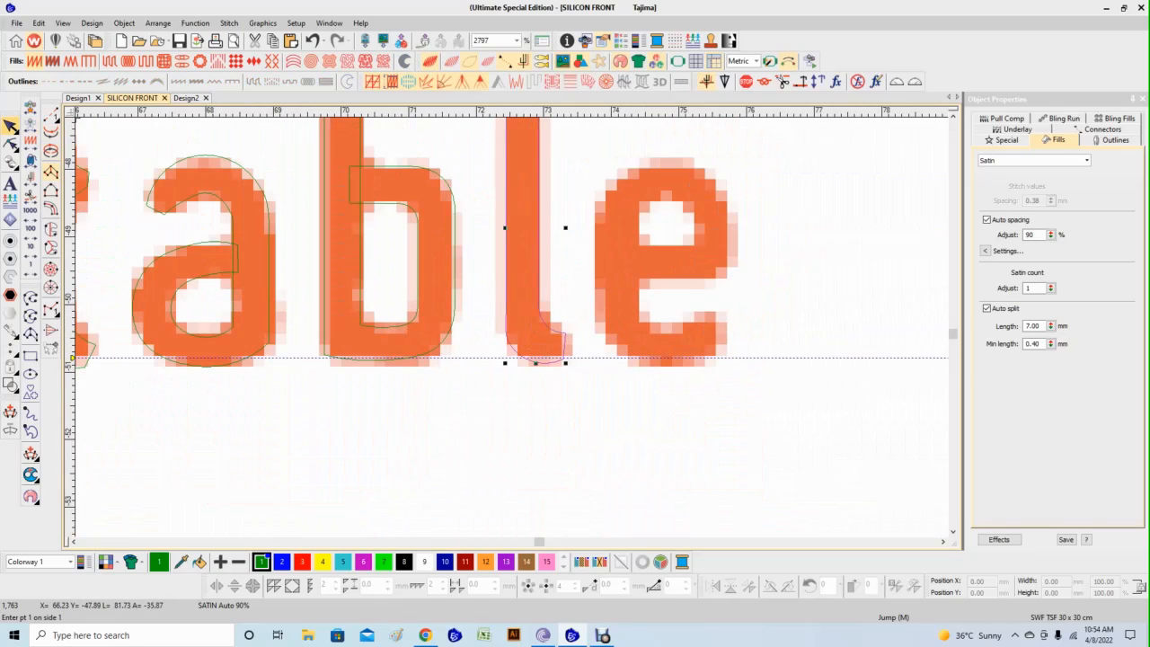
Reshape the l by nudging its stem's left edge slightly outward and the lower left stem point slightly up.
key(h)
drag(512, 216, 542, 407)
drag(500, 210, 545, 509)
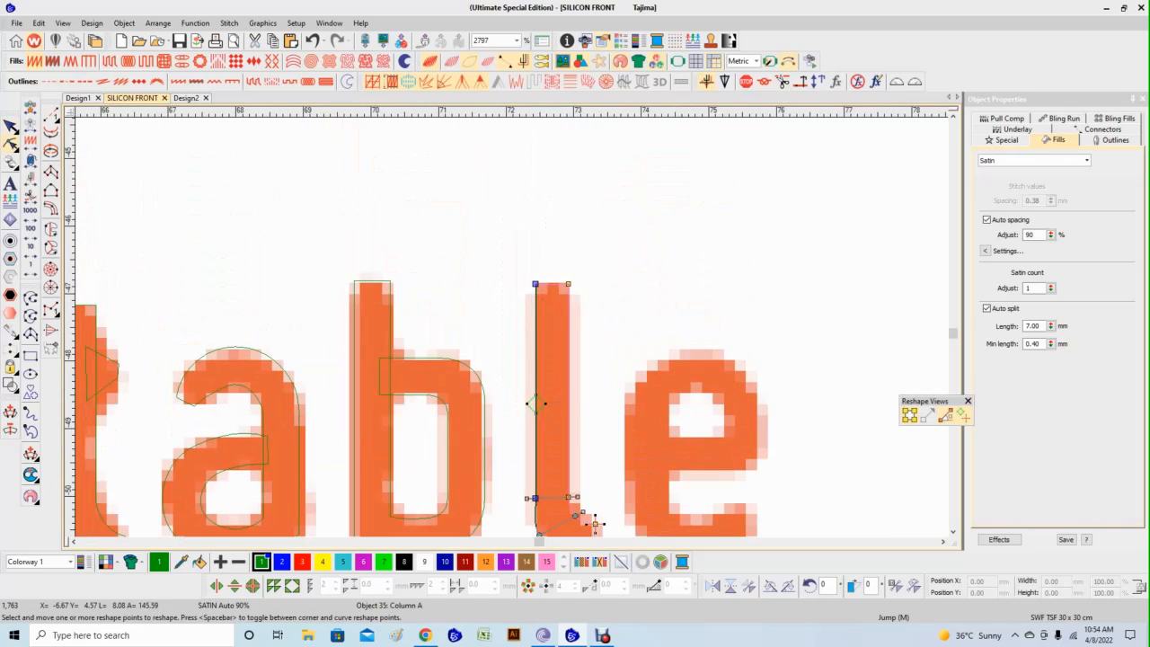
key(Left)
click(534, 498)
key(Up)
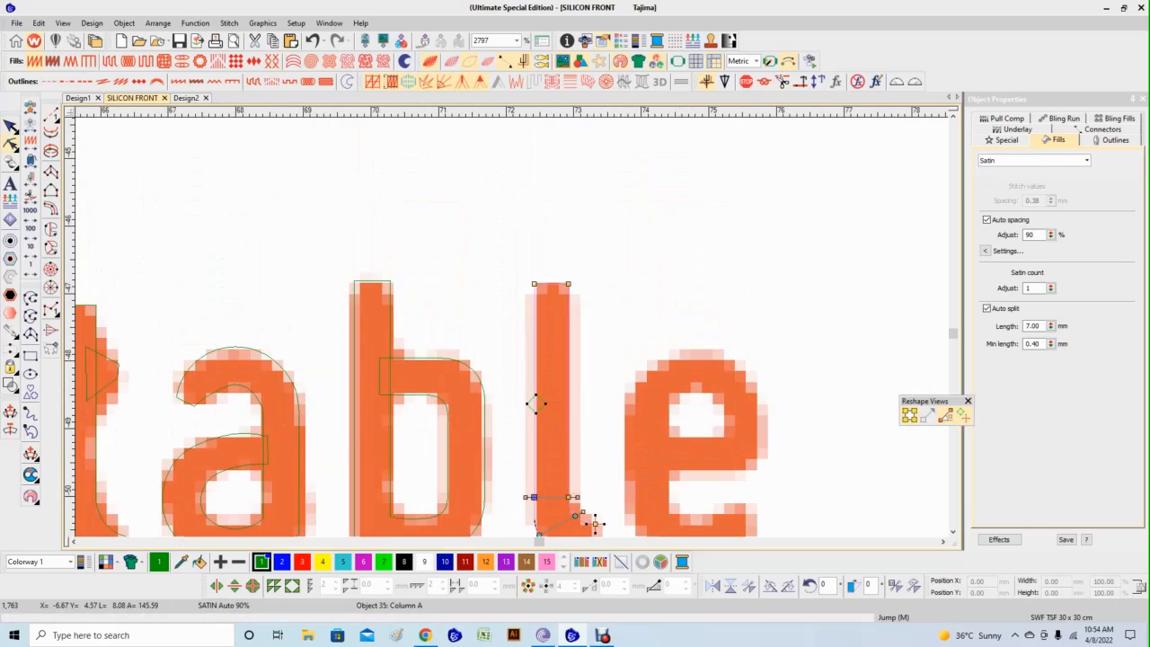
Refine the l by shifting its foot's lower left point slightly right and aligning its stem edge points with the artwork.
drag(510, 470, 543, 333)
scroll(544, 333, up, 1)
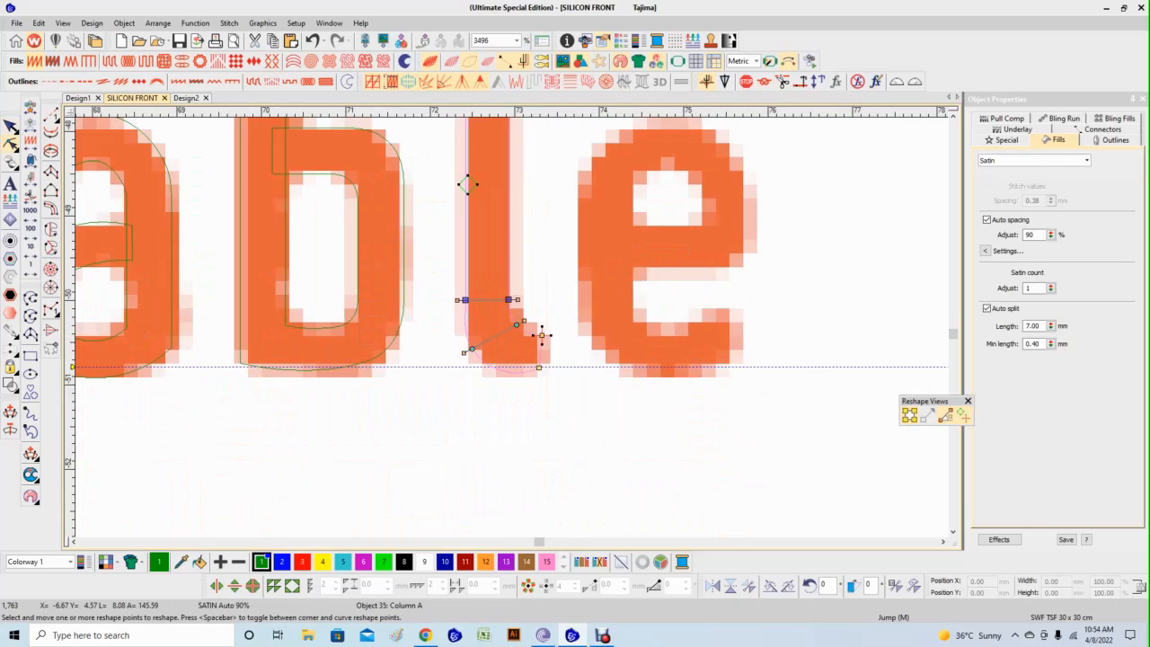
drag(471, 349, 478, 350)
drag(526, 314, 508, 184)
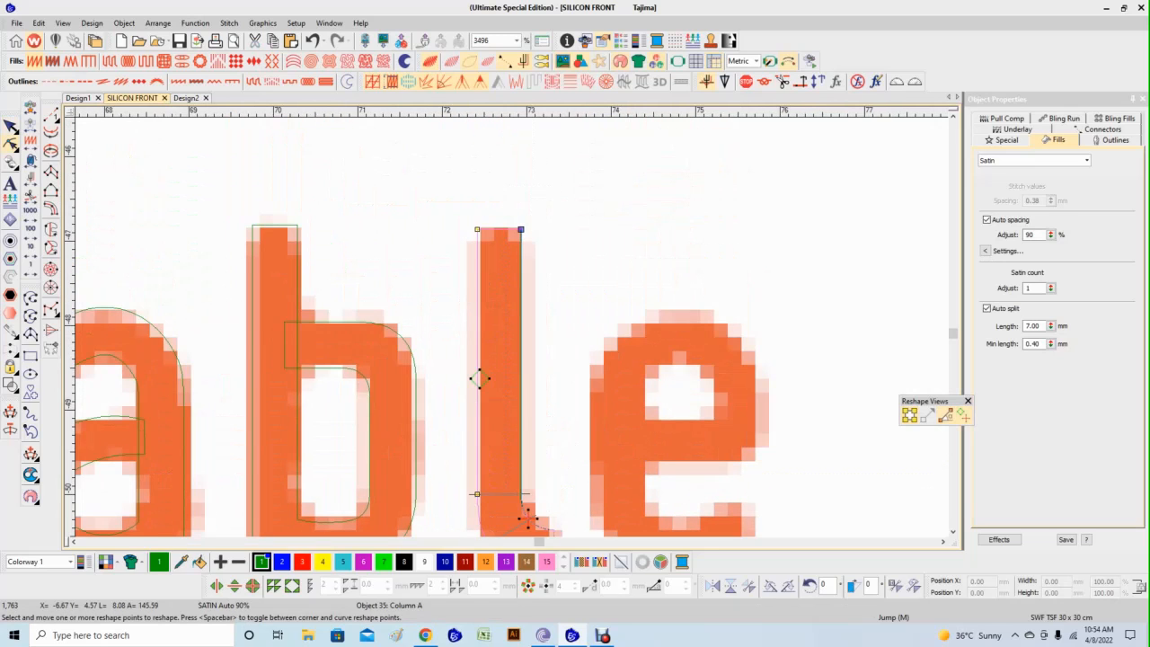
Copy the second e of Vegetable and place the copy over the word's final e.
scroll(479, 377, down, 5)
click(310, 368)
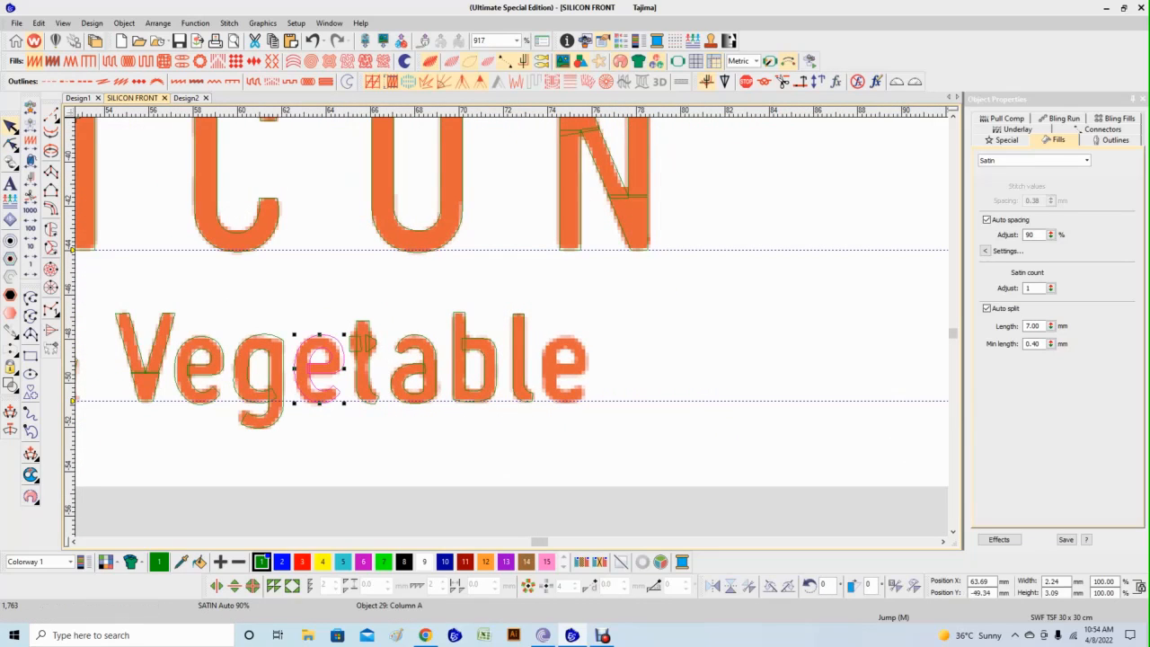
right_click(333, 374)
click(364, 168)
click(566, 367)
Hide the background artwork and show the lettering as realistic stitches to inspect both text lines.
key(d)
key(t)
key(Escape)
scroll(447, 303, down, 5)
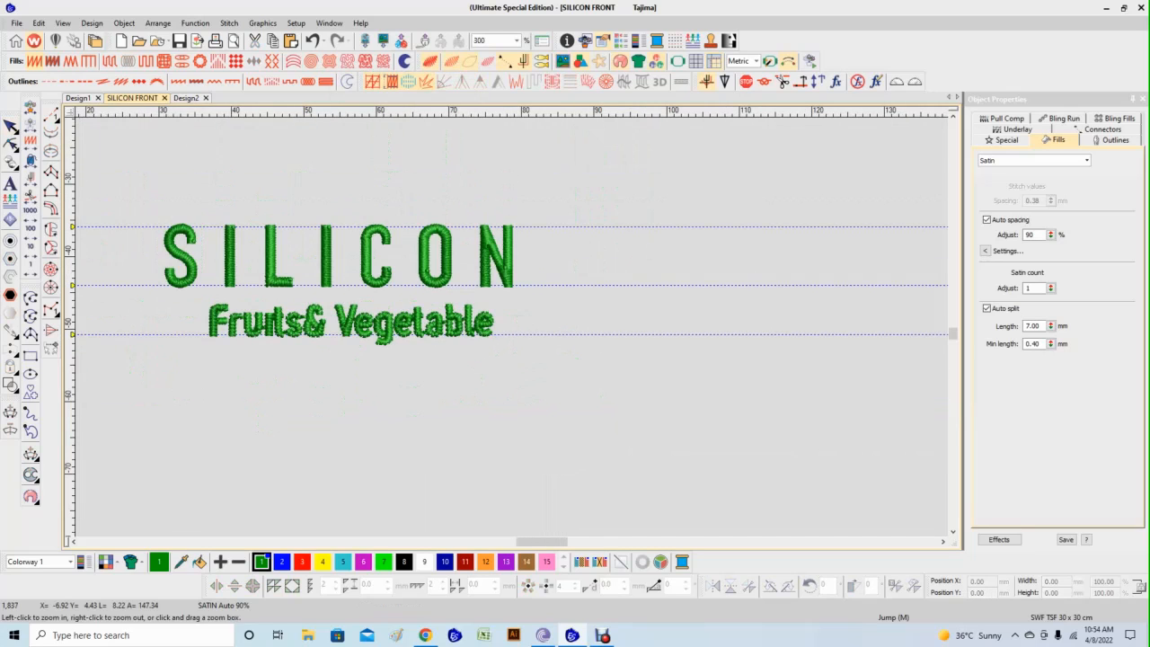
drag(167, 192, 596, 419)
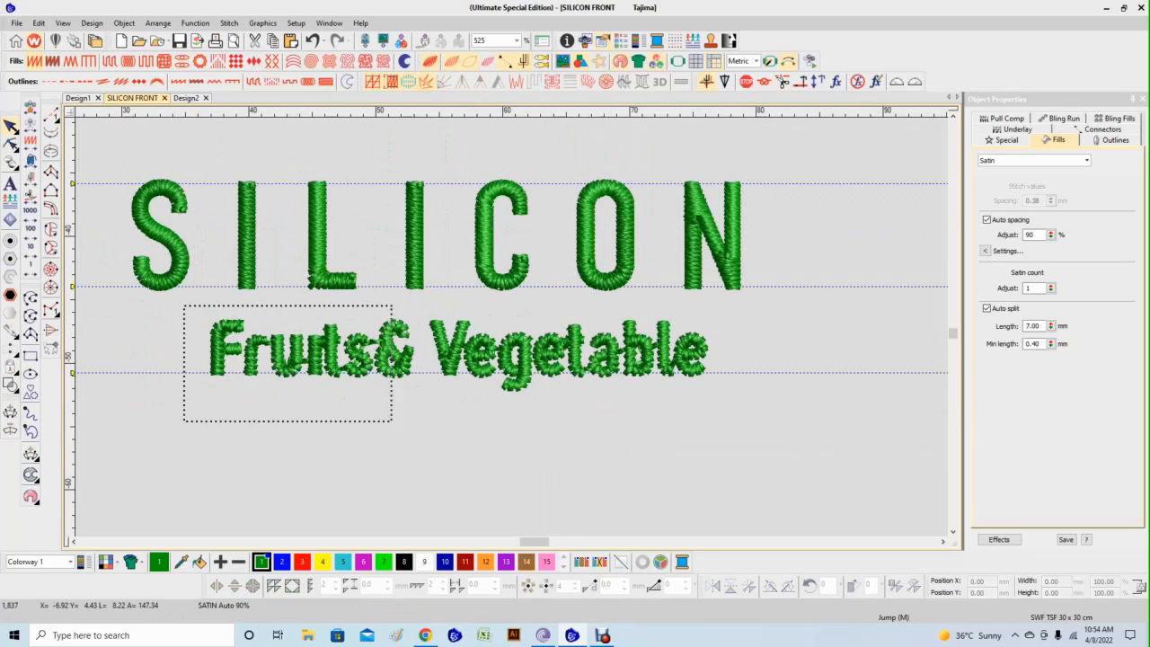
Nudge Fruits slightly left, then nudge its first four letters, Frui, further left to widen the gap before the t.
drag(392, 306, 391, 305)
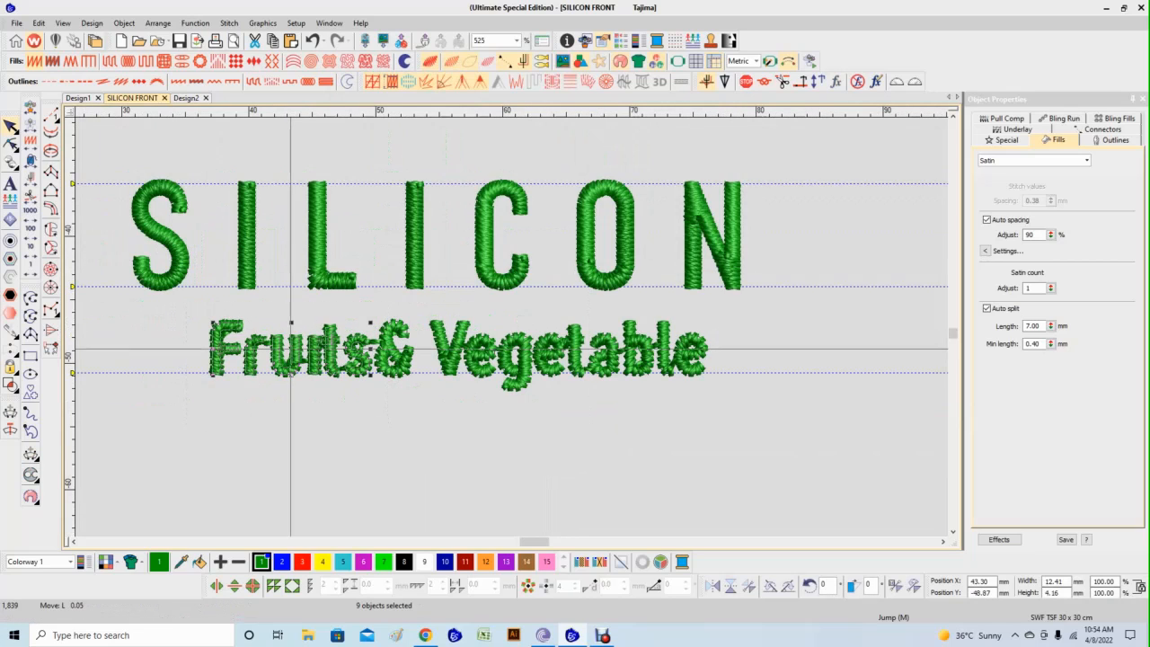
drag(172, 306, 288, 391)
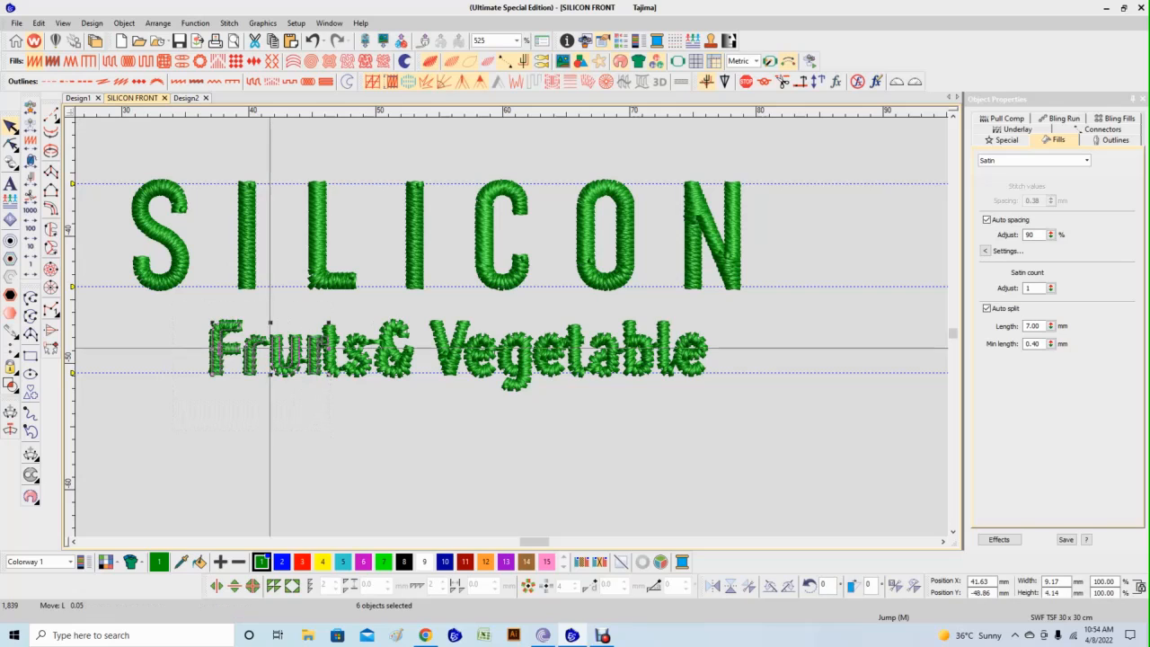
key(plus)
key(Escape)
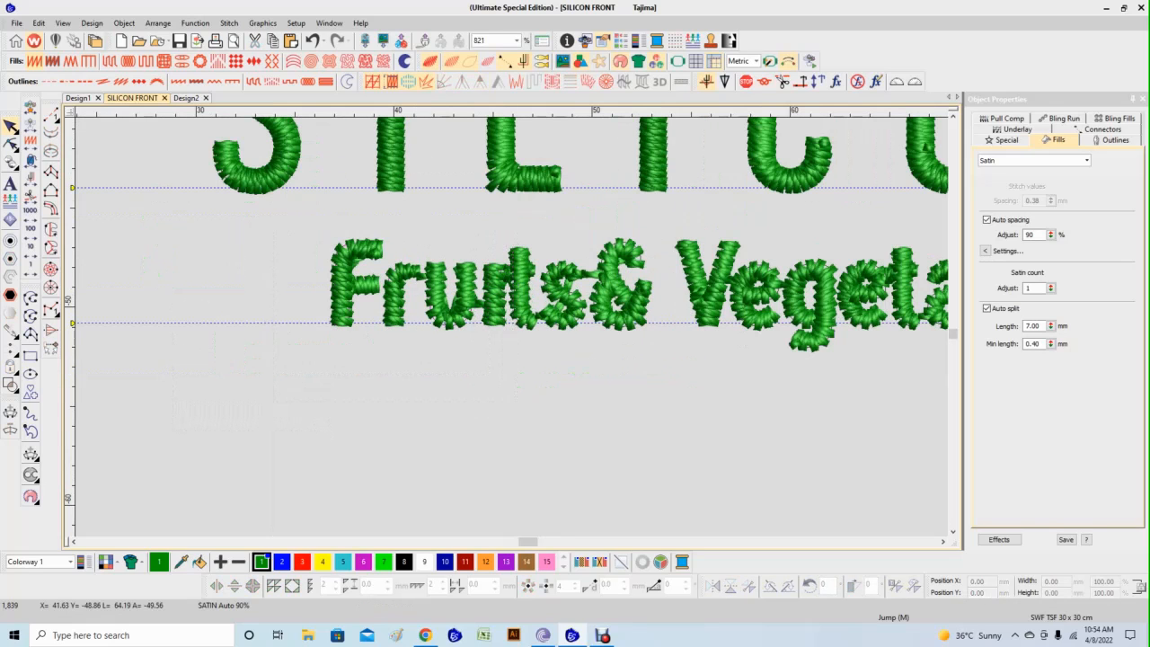
key(Left)
key(Left)
key(Left)
key(Left)
key(Left)
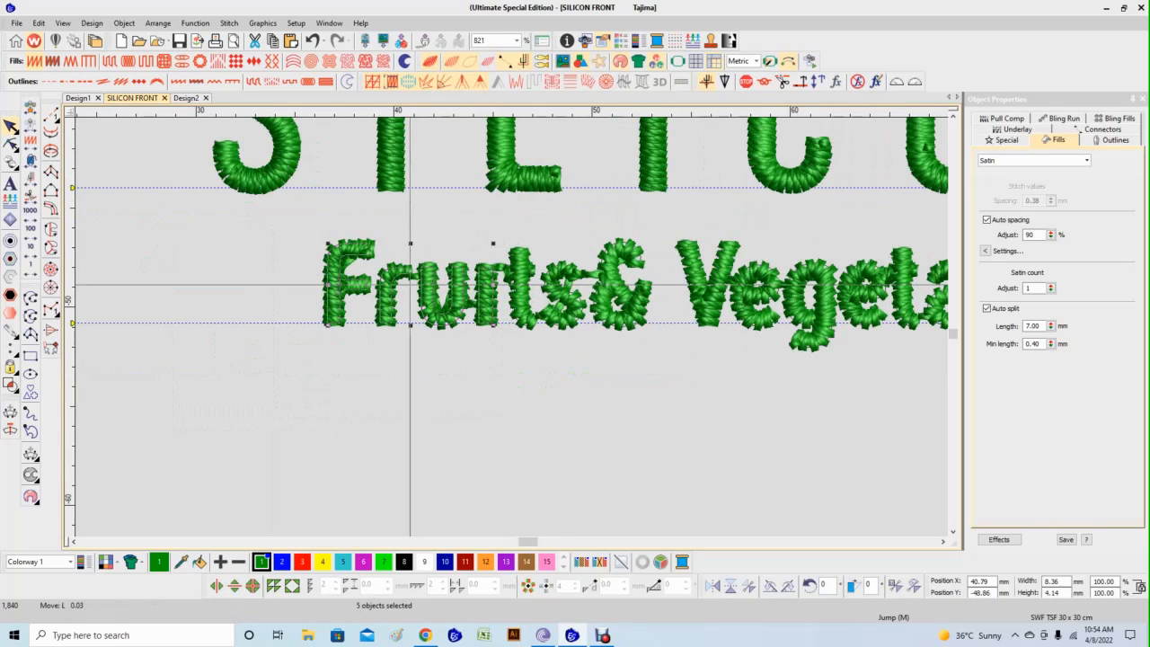
Nudge the F and r of Fruits left together, then nudge only the F further left.
drag(301, 221, 412, 345)
key(Left)
key(Left)
key(Left)
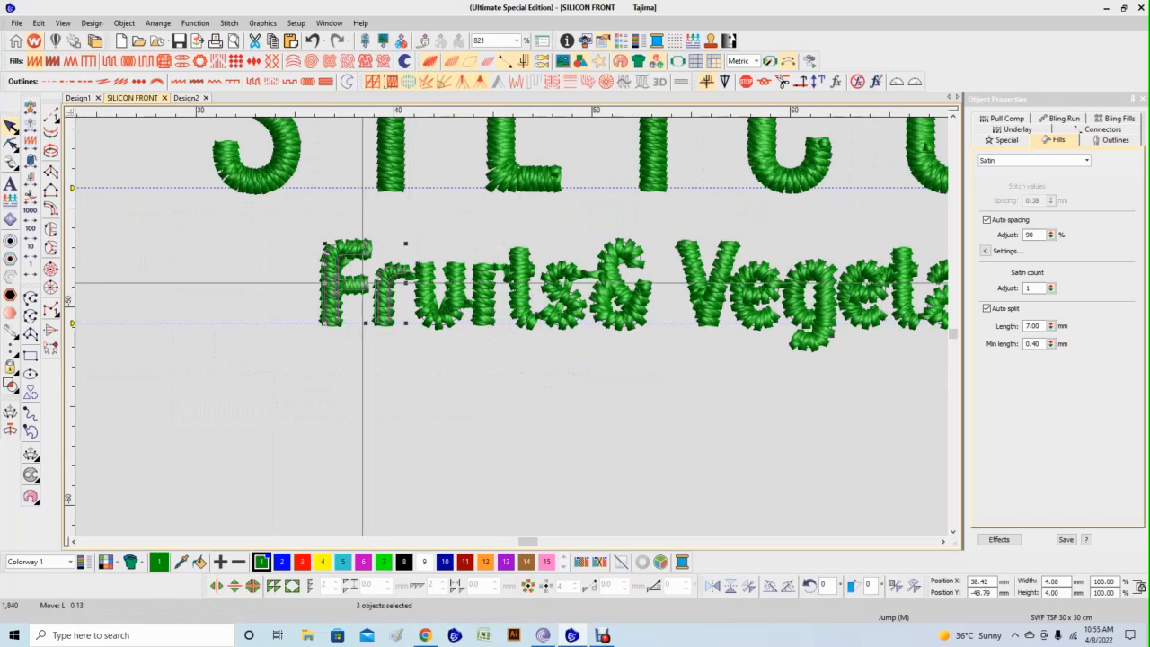
key(Left)
drag(260, 207, 378, 381)
key(Left)
key(Left)
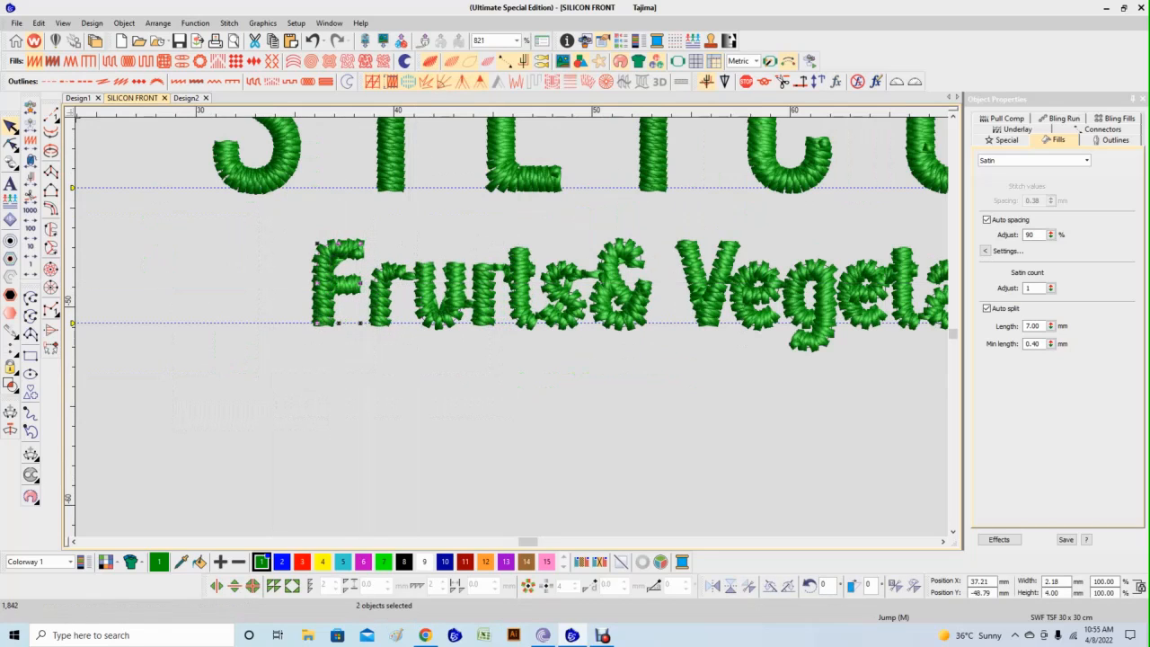
Nudge the whole word Fruits left, away from the ampersand, and compare its position with the artwork.
drag(452, 220, 595, 401)
drag(451, 401, 269, 386)
key(Left)
key(Left)
key(Left)
key(Left)
key(Left)
key(Left)
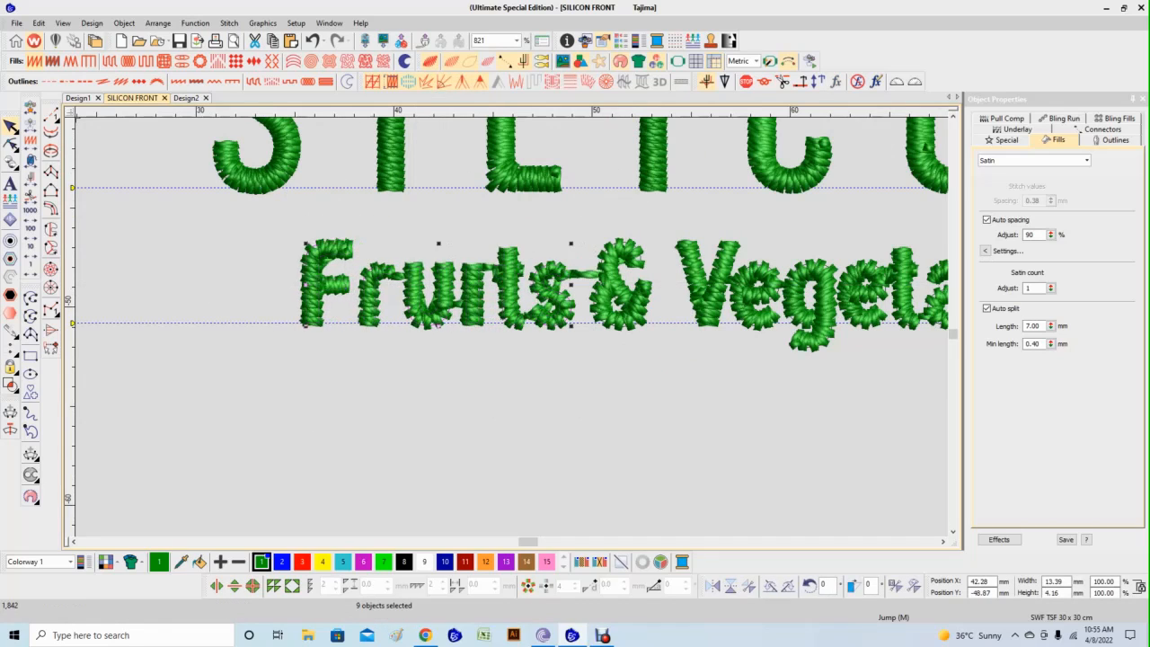
scroll(393, 240, down, 3)
key(t)
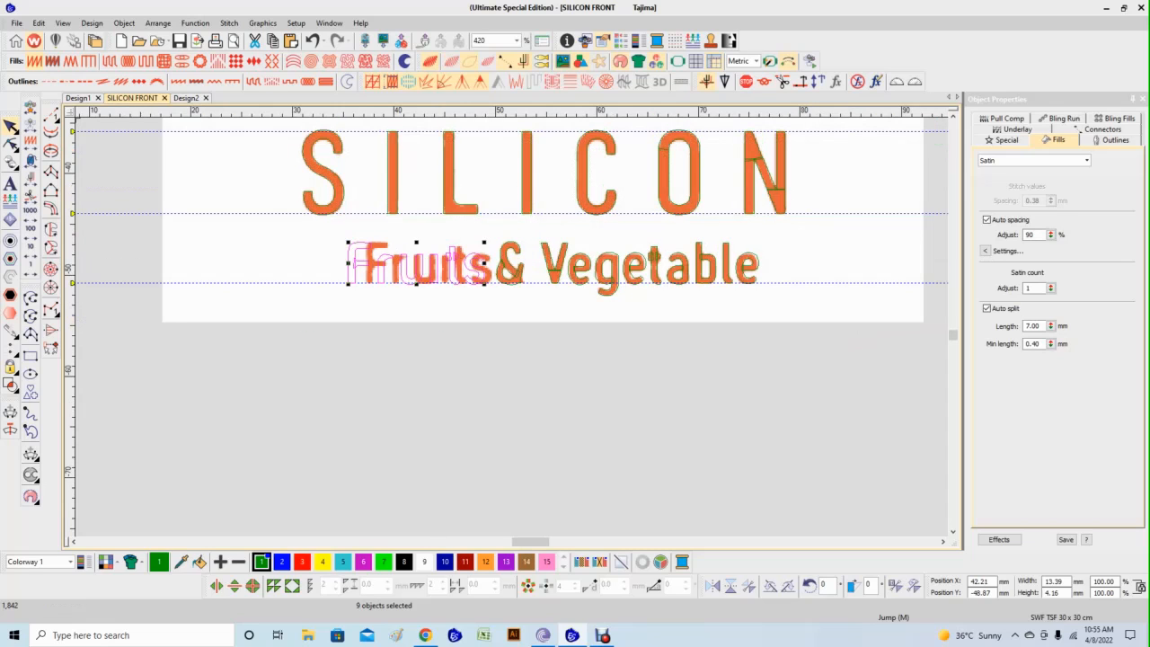
key(t)
scroll(624, 153, up, 3)
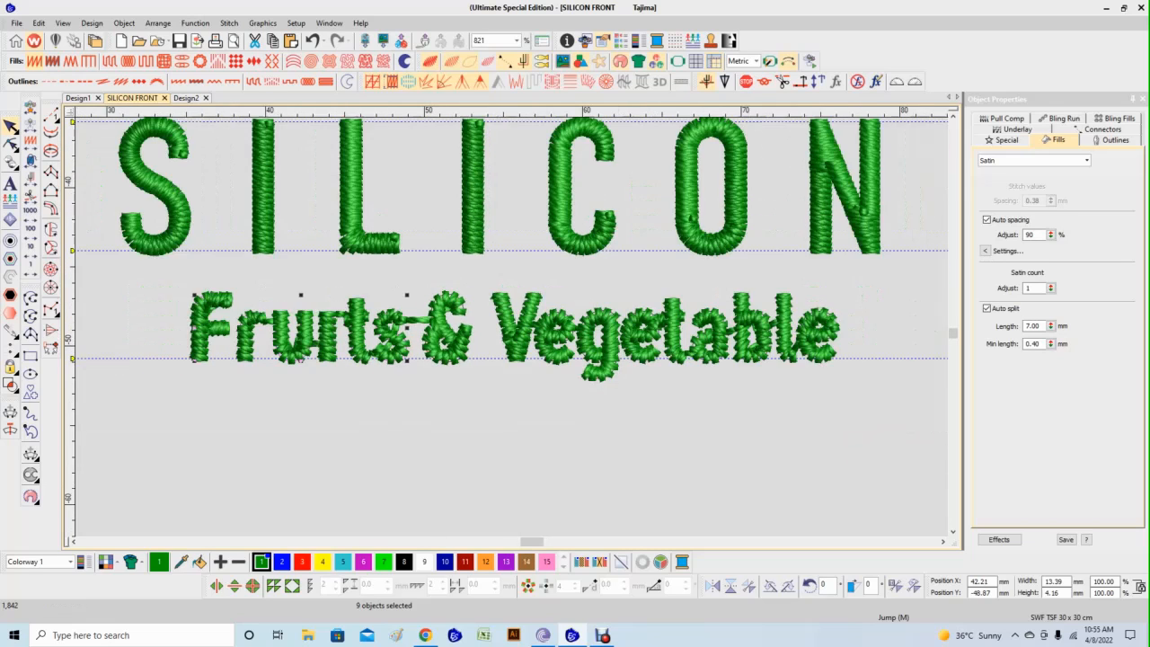
Nudge the ampersand right, away from Fruits, and shift the letters after the V of Vegetable right to open their spacing.
scroll(517, 325, down, 2)
click(463, 328)
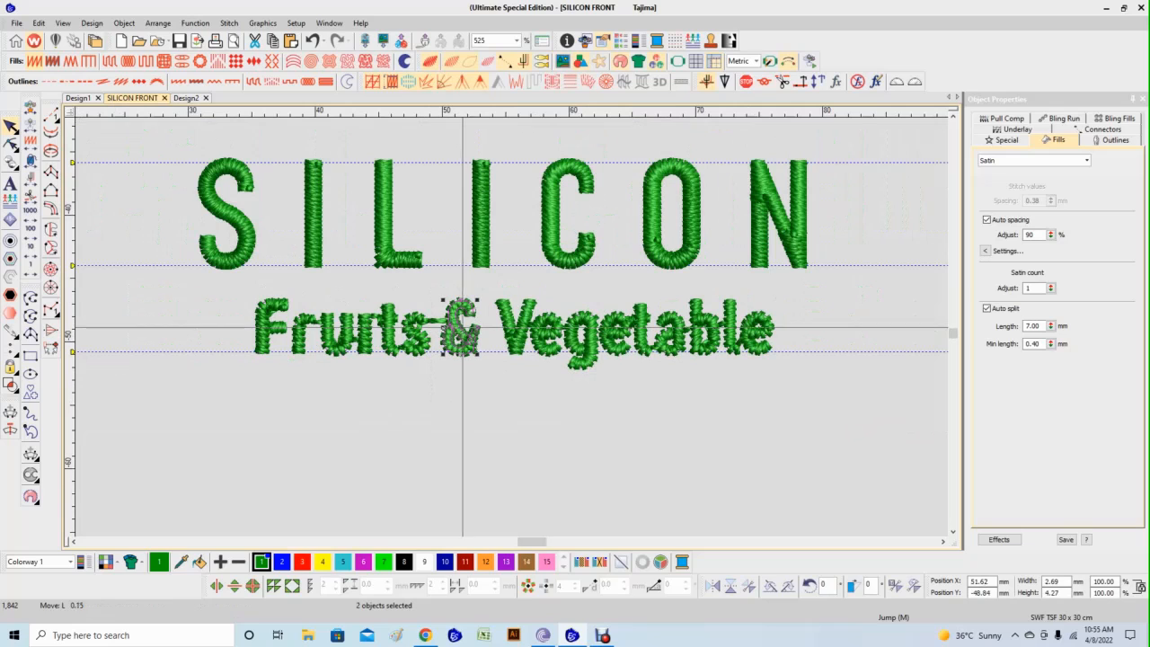
drag(527, 275, 816, 405)
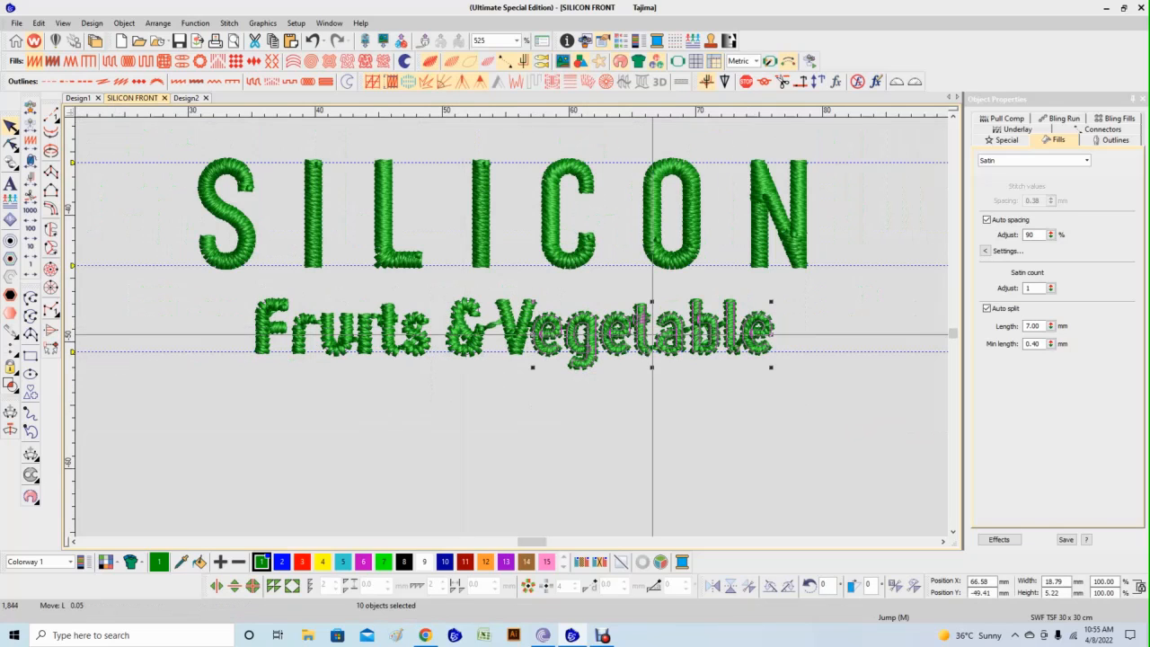
drag(564, 277, 952, 432)
key(Right)
key(Right)
key(Right)
key(Right)
Nudge the letters etable slightly right, then shift only table right and undo the last nudge.
drag(398, 222, 649, 346)
key(Right)
key(Right)
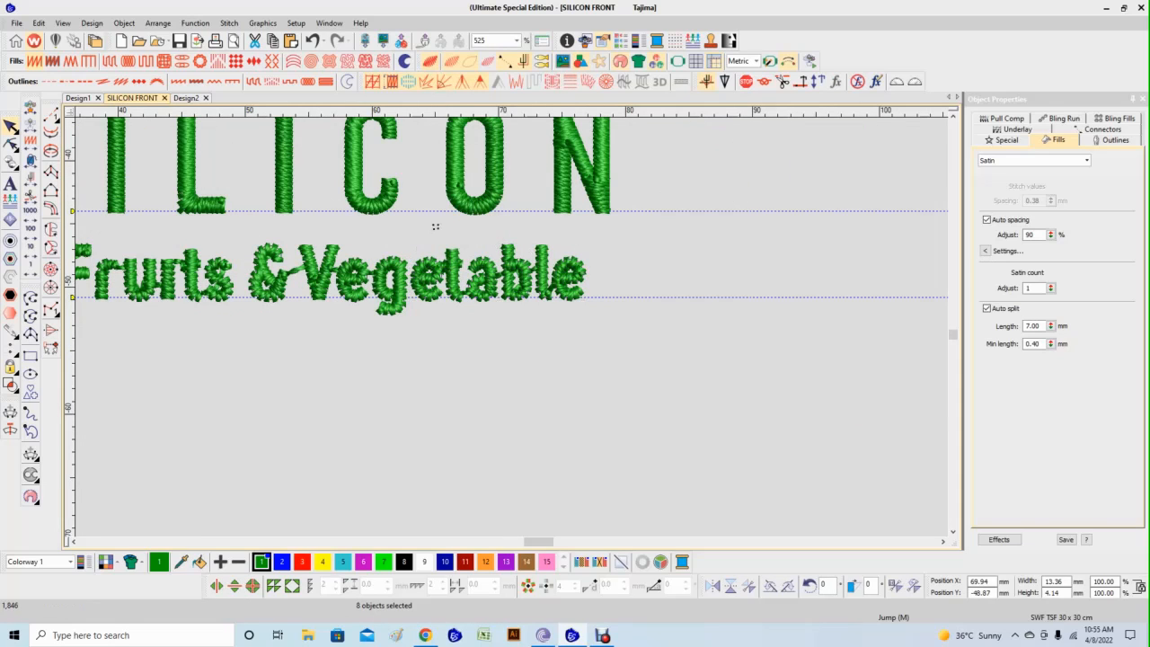
drag(436, 227, 642, 343)
key(Right)
key(Right)
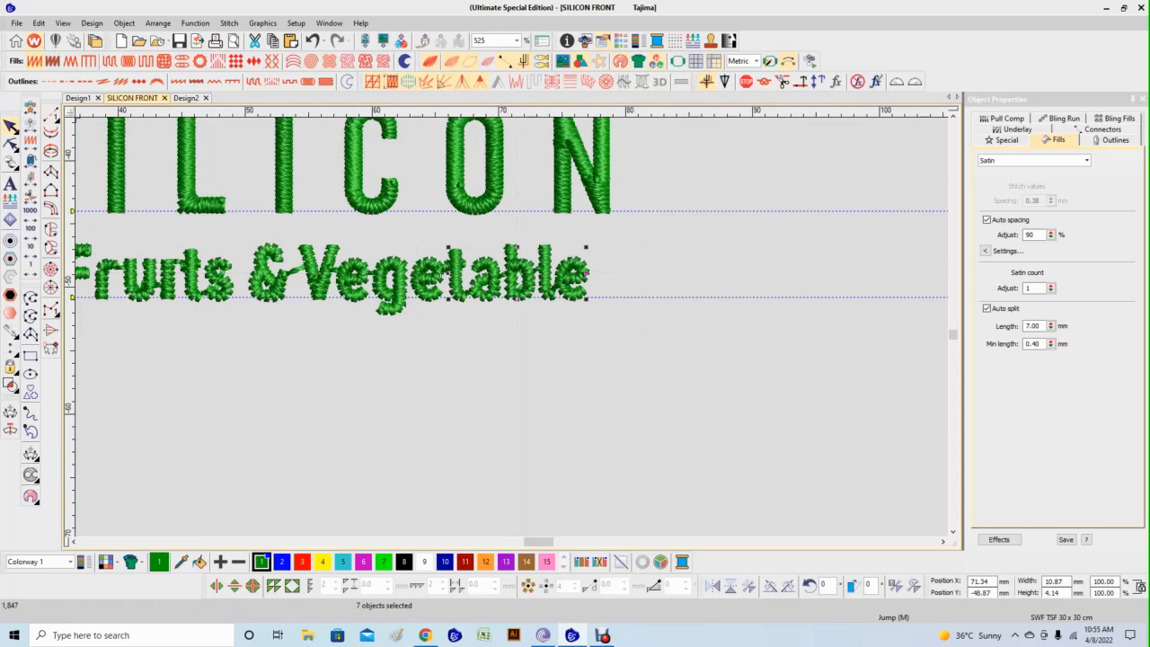
key(ctrl+z)
Nudge the letters table right to widen the gap after the middle e of Vegetable.
scroll(387, 225, up, 3)
drag(470, 242, 854, 453)
key(Right)
key(Right)
key(Right)
key(Right)
key(Right)
key(Right)
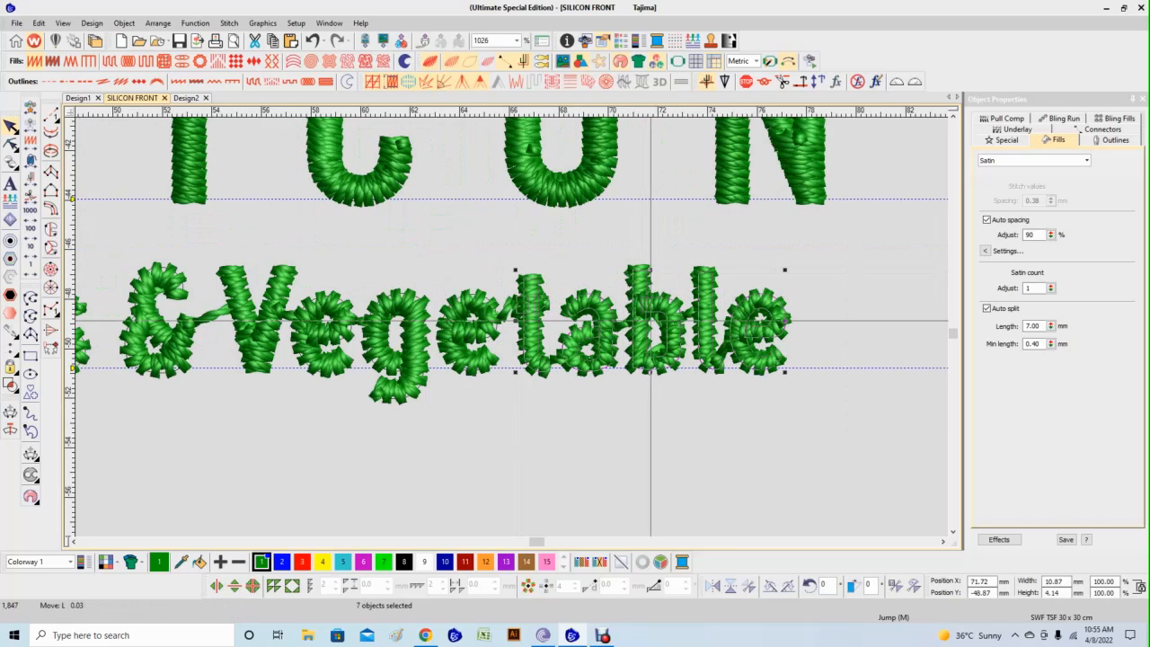
Nudge the letters able right, away from the t of Vegetable.
drag(552, 243, 844, 449)
key(Right)
key(Right)
key(Right)
key(Right)
key(Right)
key(Right)
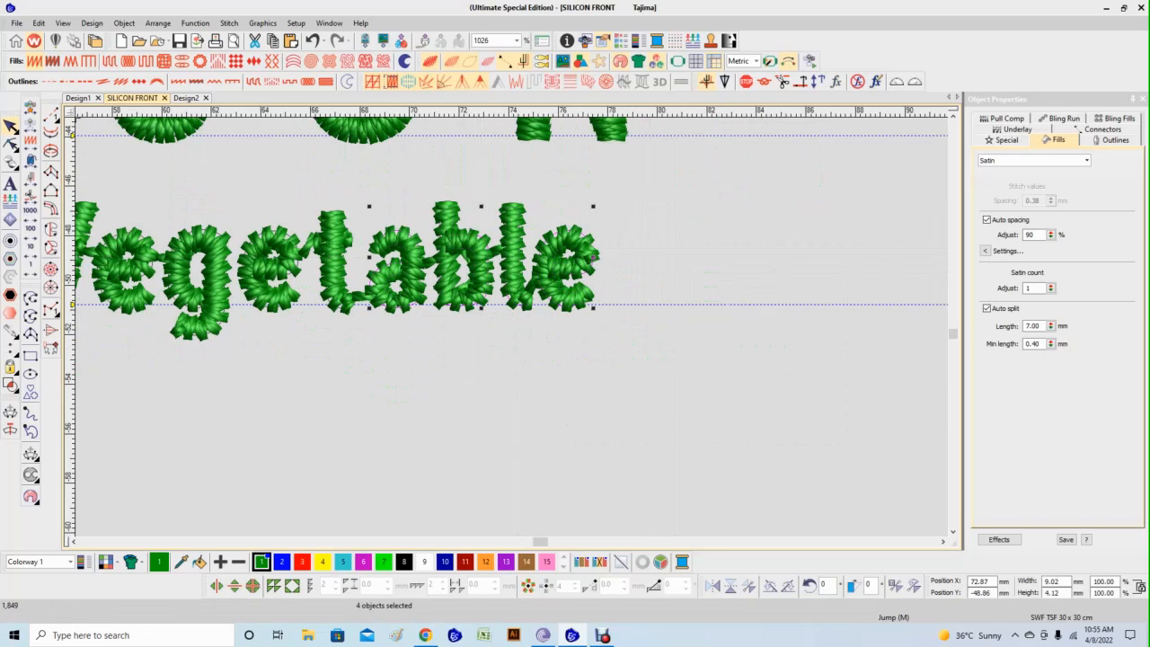
Nudge the closing letters l and e of Vegetable right to even out the spacing at the word's end.
drag(492, 169, 670, 382)
key(Right)
key(Right)
key(Right)
key(Right)
key(Right)
scroll(576, 269, up, 3)
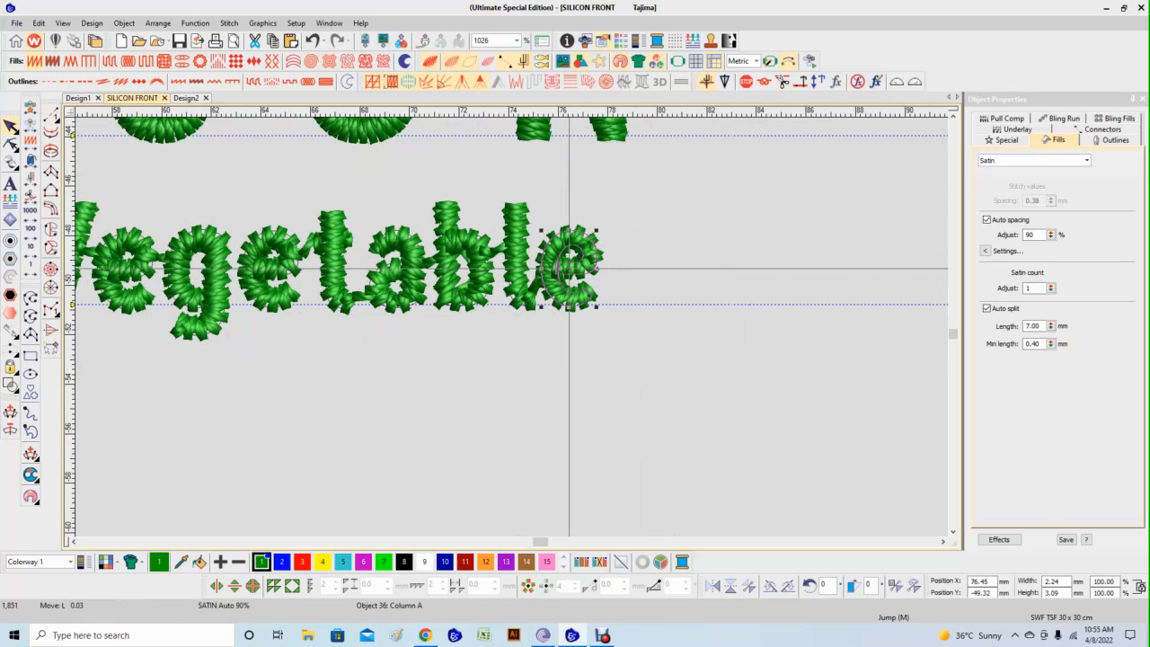
key(Escape)
scroll(298, 242, down, 3)
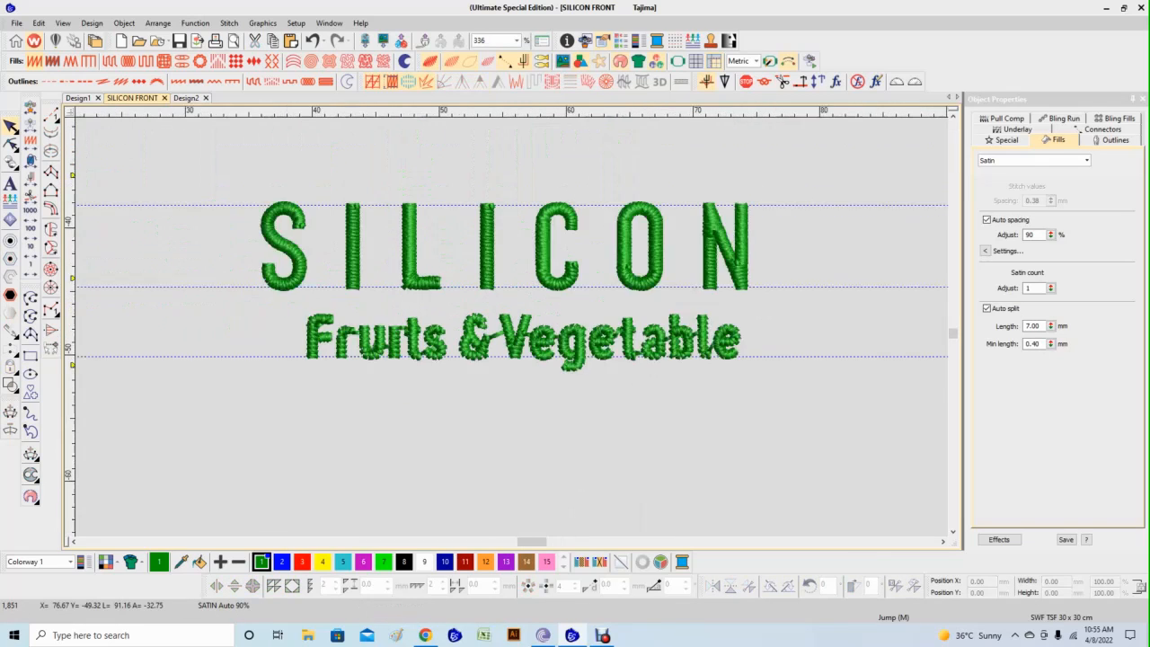
Turn off automatic spacing for the whole Fruits & Vegetable line and set its satin spacing to 0.3 mm.
drag(146, 290, 878, 430)
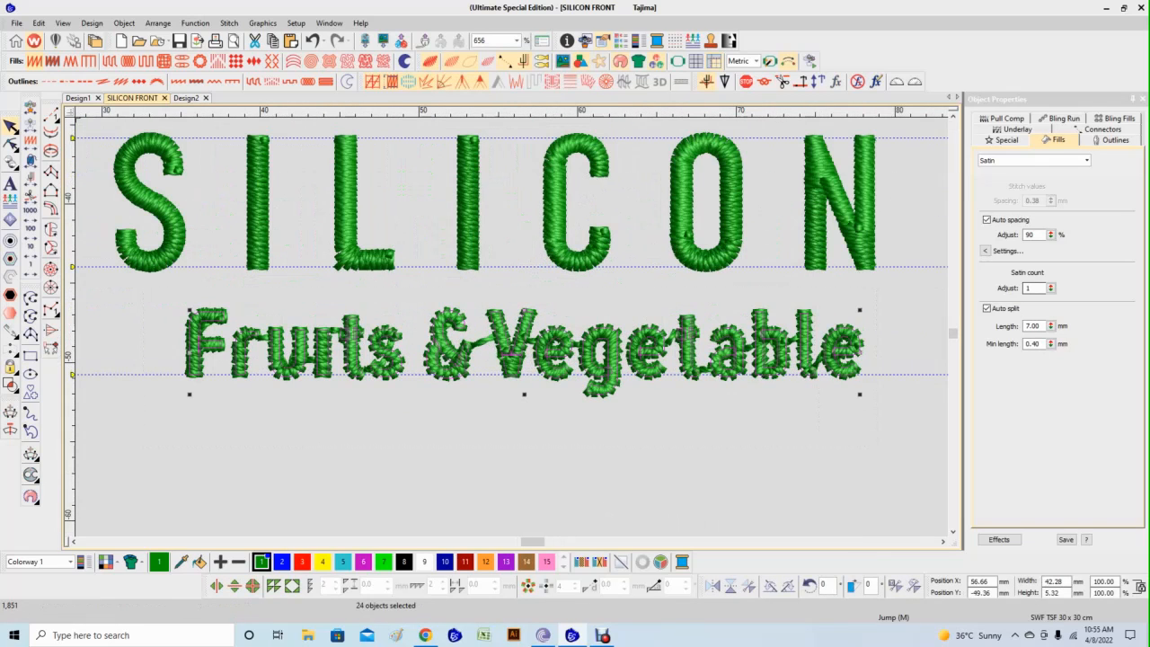
click(988, 221)
click(1040, 201)
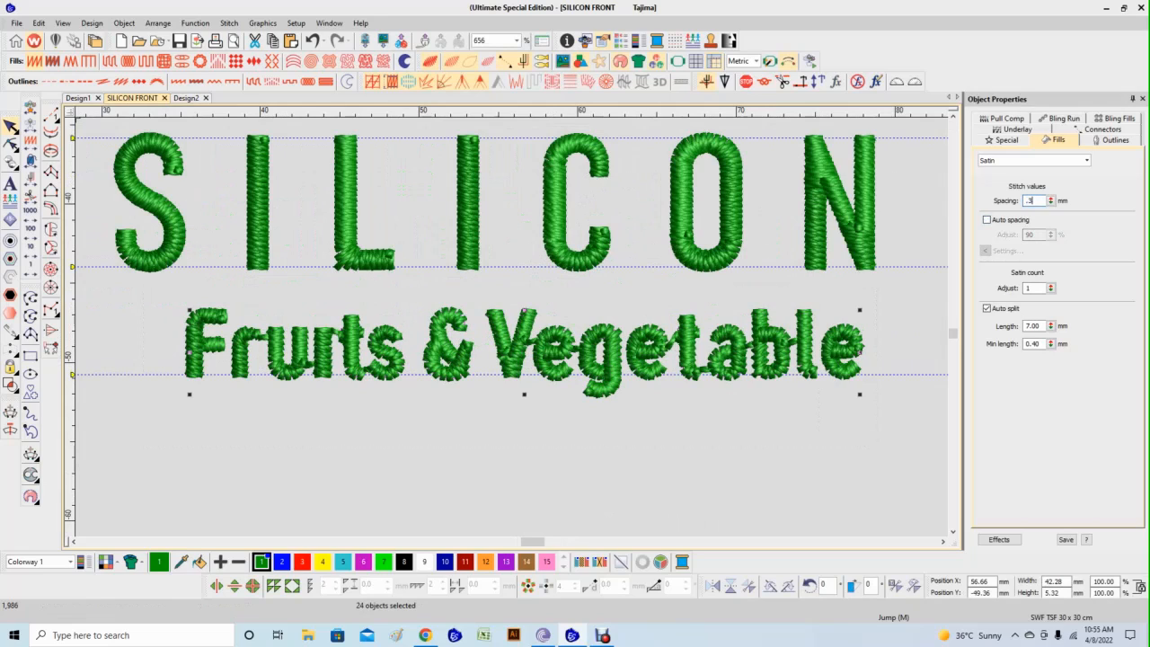
text(.3)
key(Return)
Disable the second underlay on the Fruits & Vegetable letters and change their first underlay to Center Run.
click(1017, 128)
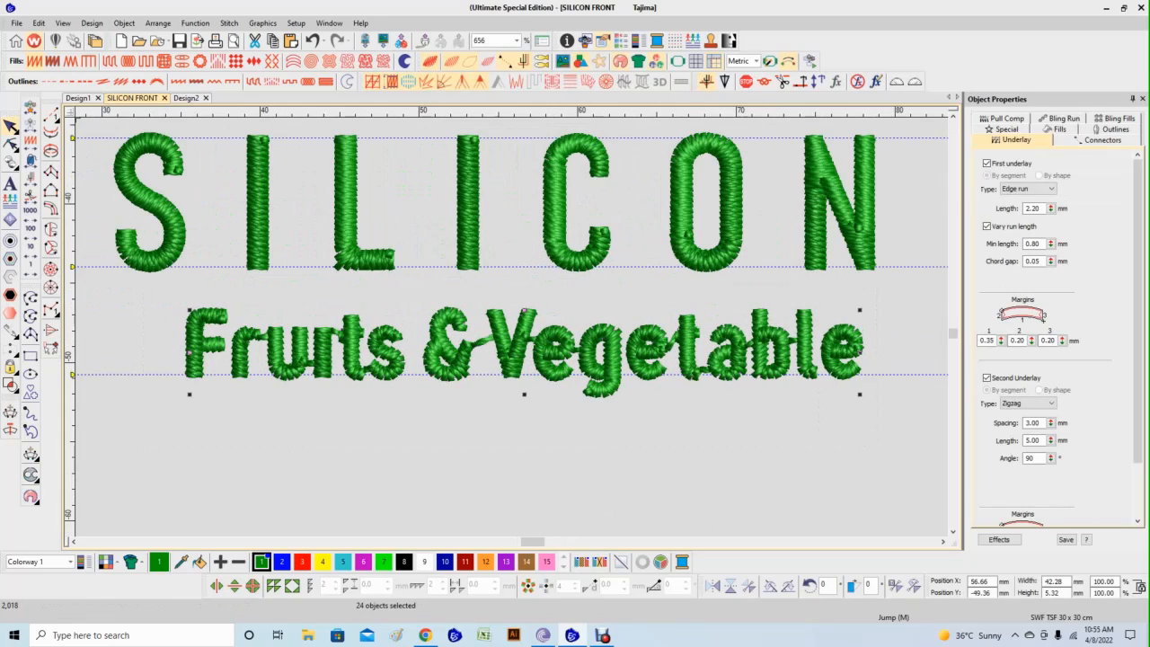
click(988, 378)
click(1028, 189)
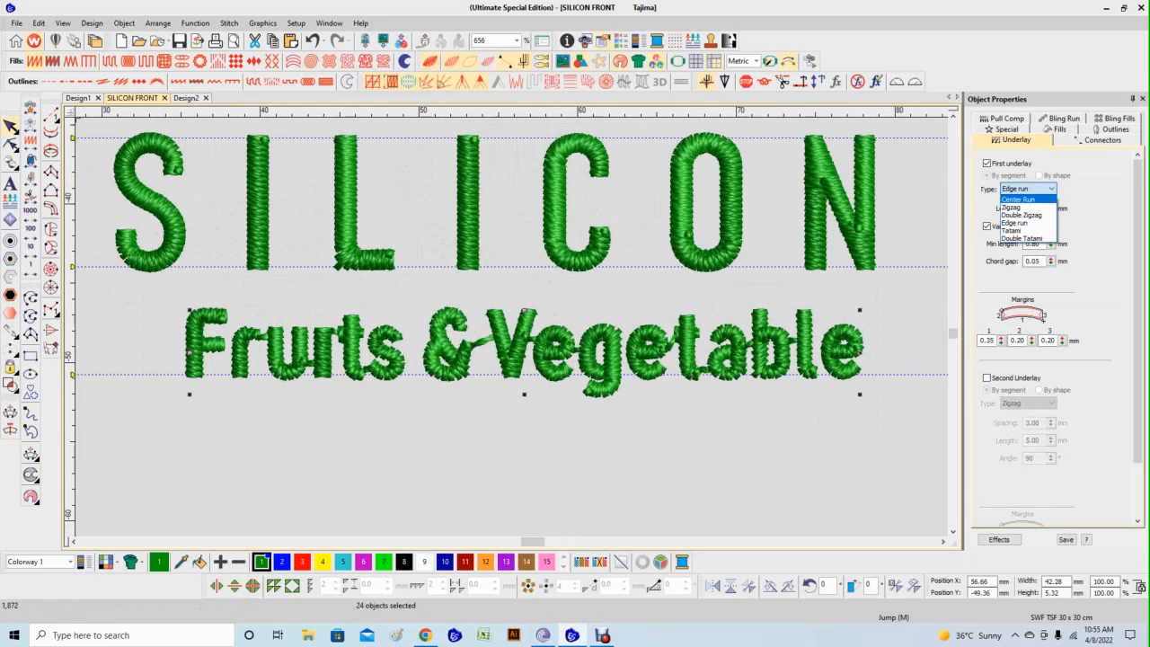
click(1023, 200)
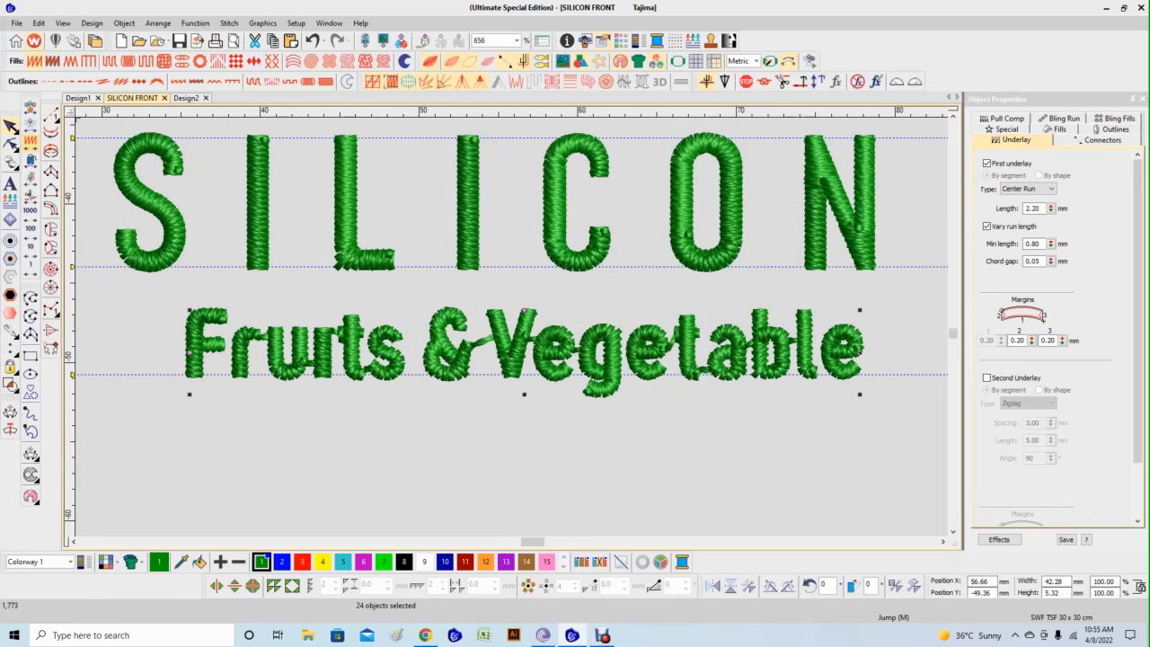
key(Escape)
Respace Fruits by nudging Fru, Frui and Fruit left in turn, opening the gap before the s.
drag(156, 291, 316, 416)
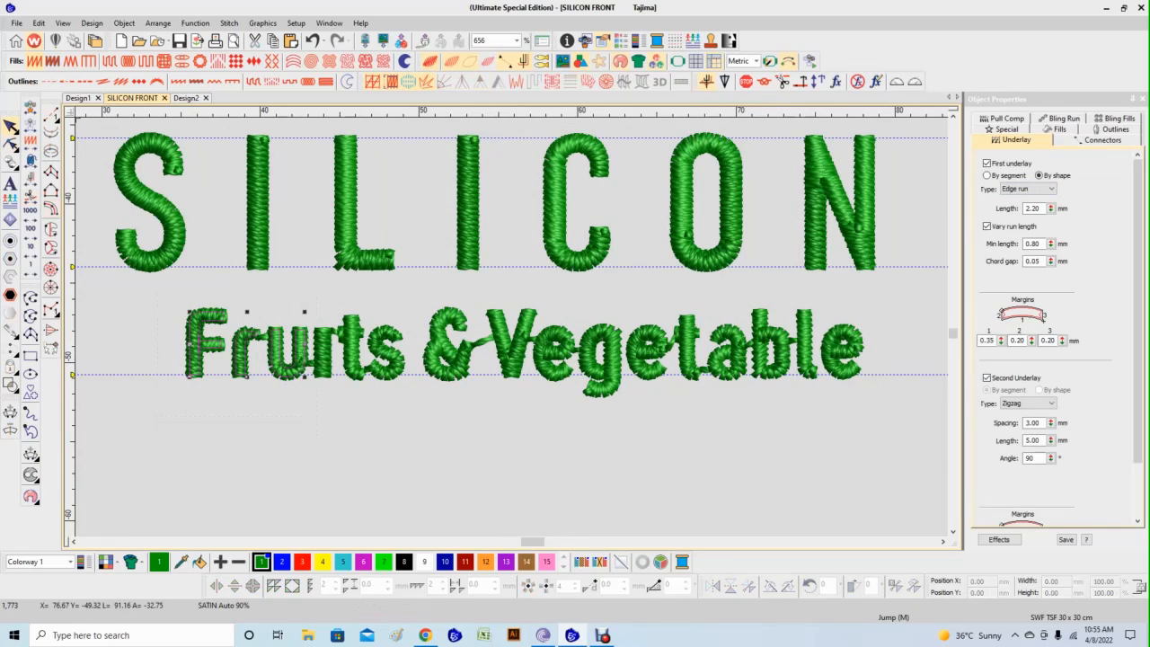
key(Left)
drag(167, 293, 344, 444)
key(Left)
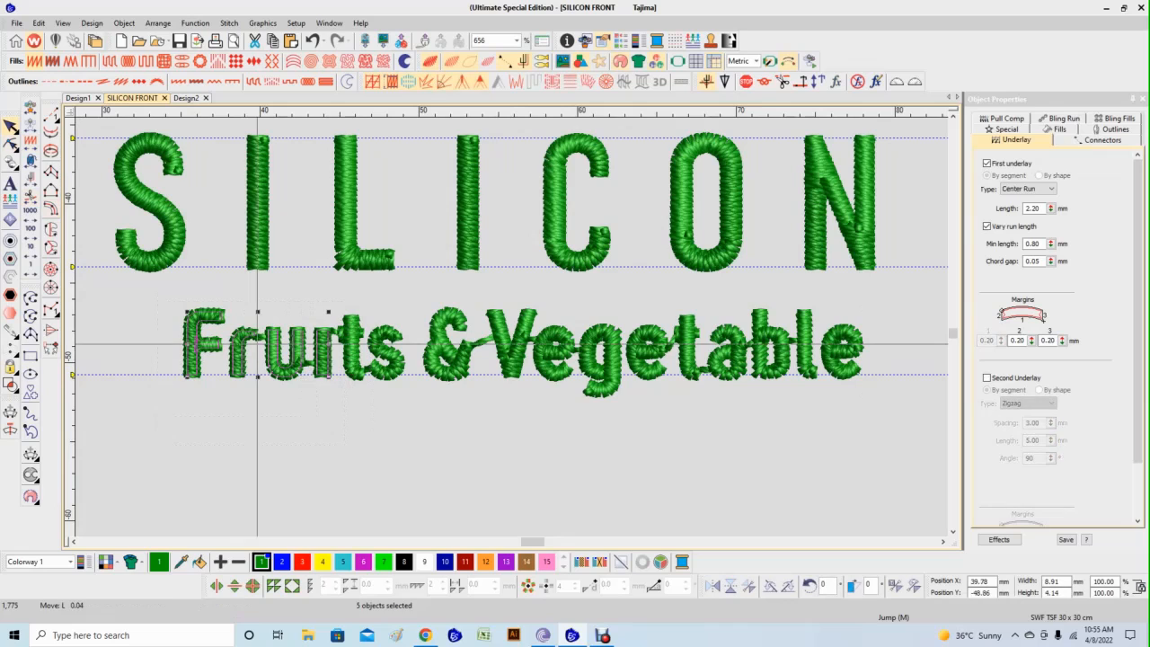
drag(131, 293, 375, 429)
key(Left)
key(Left)
key(Left)
key(Left)
key(Left)
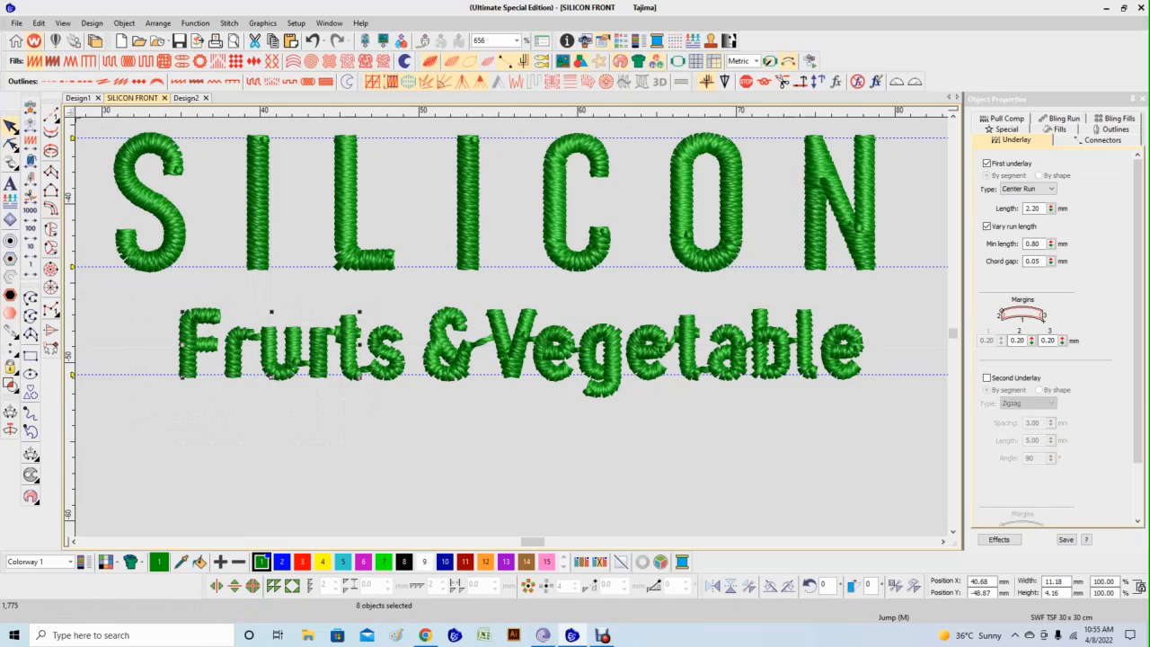
Nudge the closing letter groups of Vegetable slightly right to open their spacing, and clear the selection.
drag(581, 290, 890, 438)
key(Right)
drag(644, 281, 775, 396)
key(Right)
click(423, 228)
scroll(422, 228, down, 2)
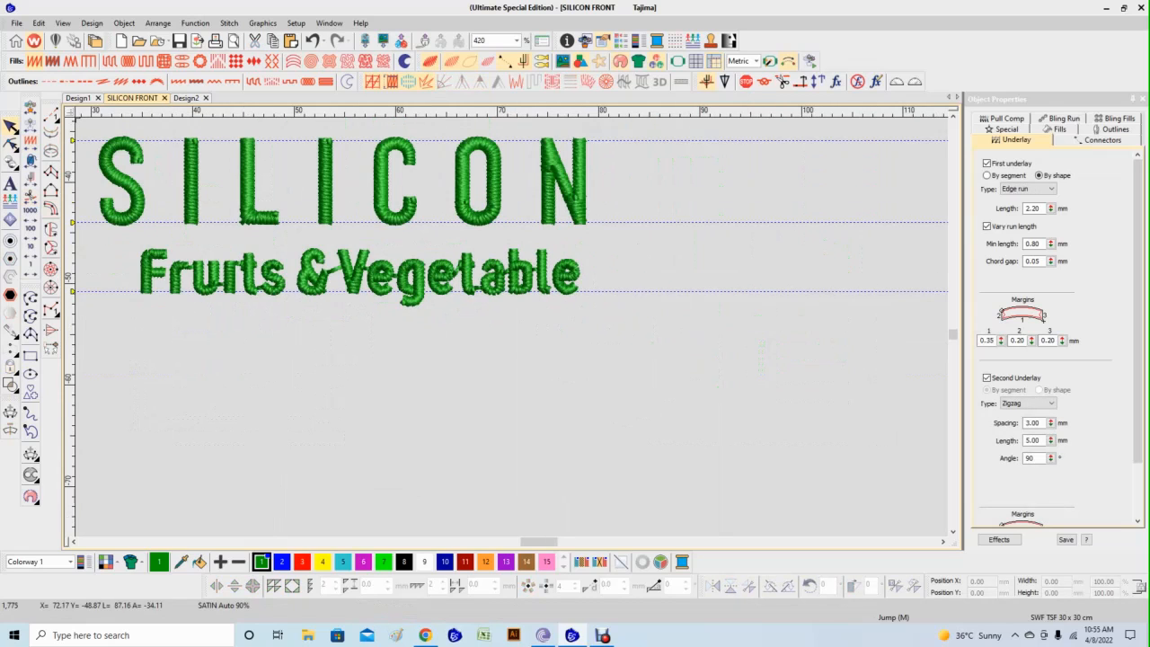
Stretch the Fruits & Vegetable line to 5.93 mm high and 43.86 mm wide.
drag(361, 304, 360, 310)
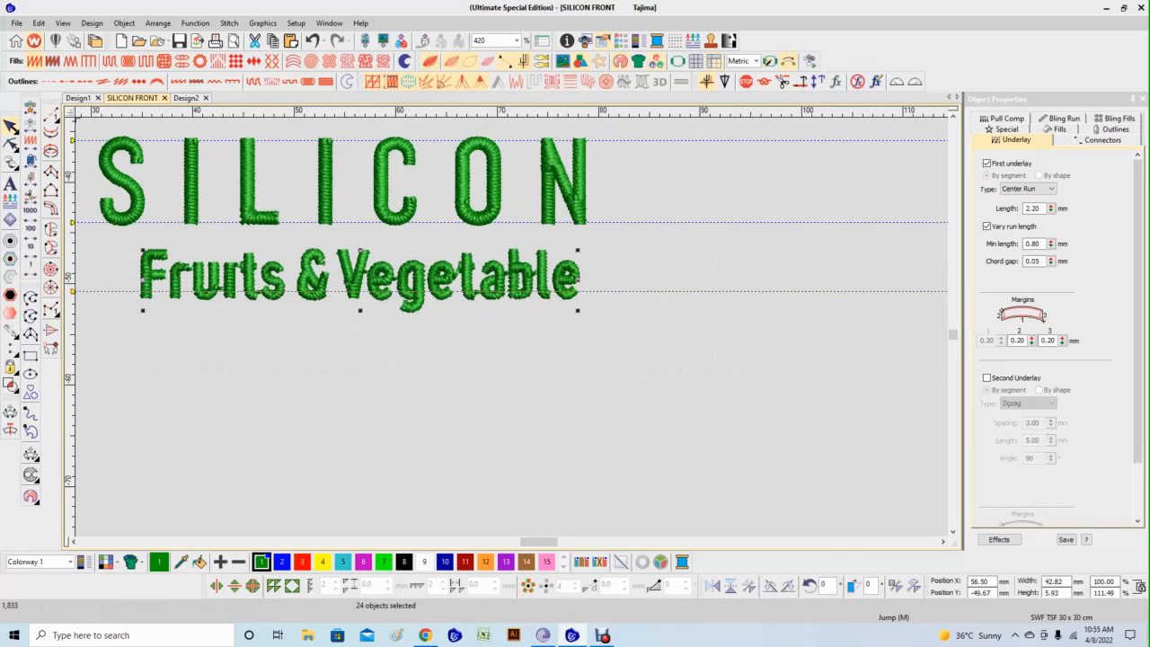
drag(142, 280, 132, 280)
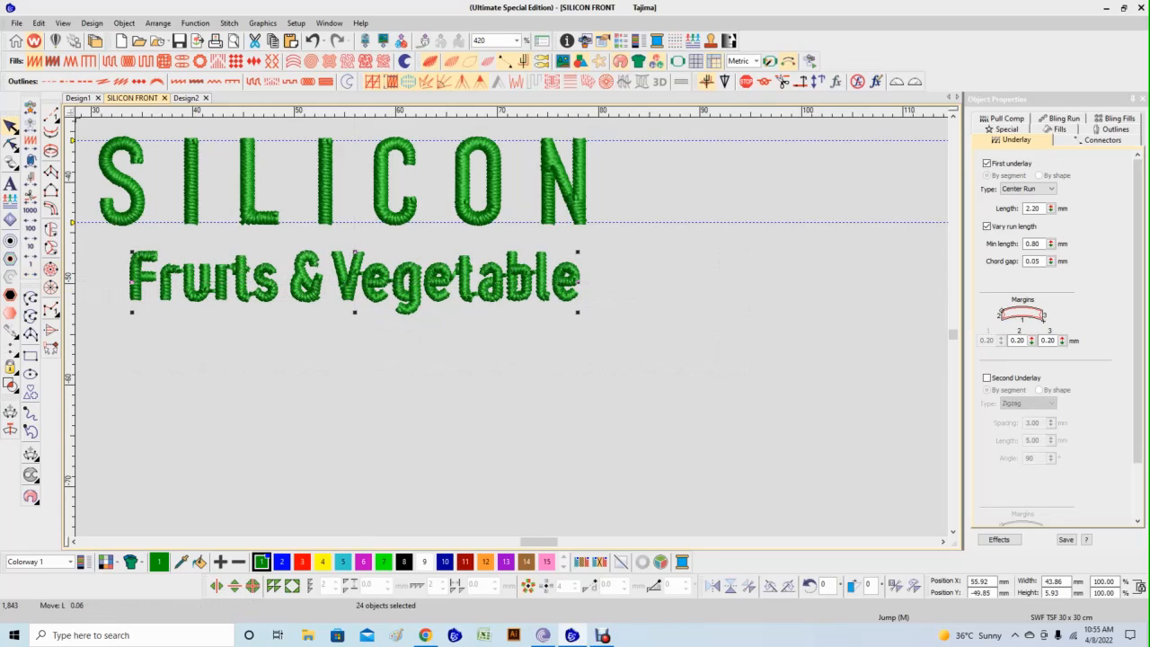
key(Escape)
Show the lettering as plain stitch lines and turn off the connectors to the design's automatic start and end point.
scroll(549, 297, down, 5)
key(t)
scroll(473, 241, up, 7)
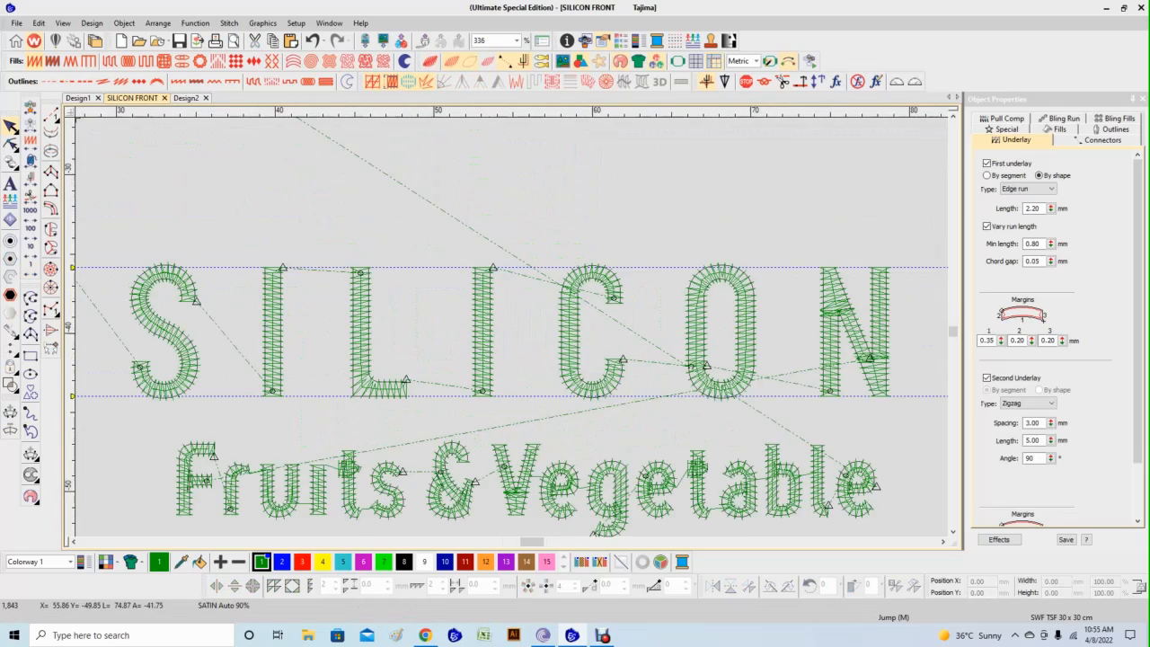
scroll(501, 341, down, 3)
click(788, 61)
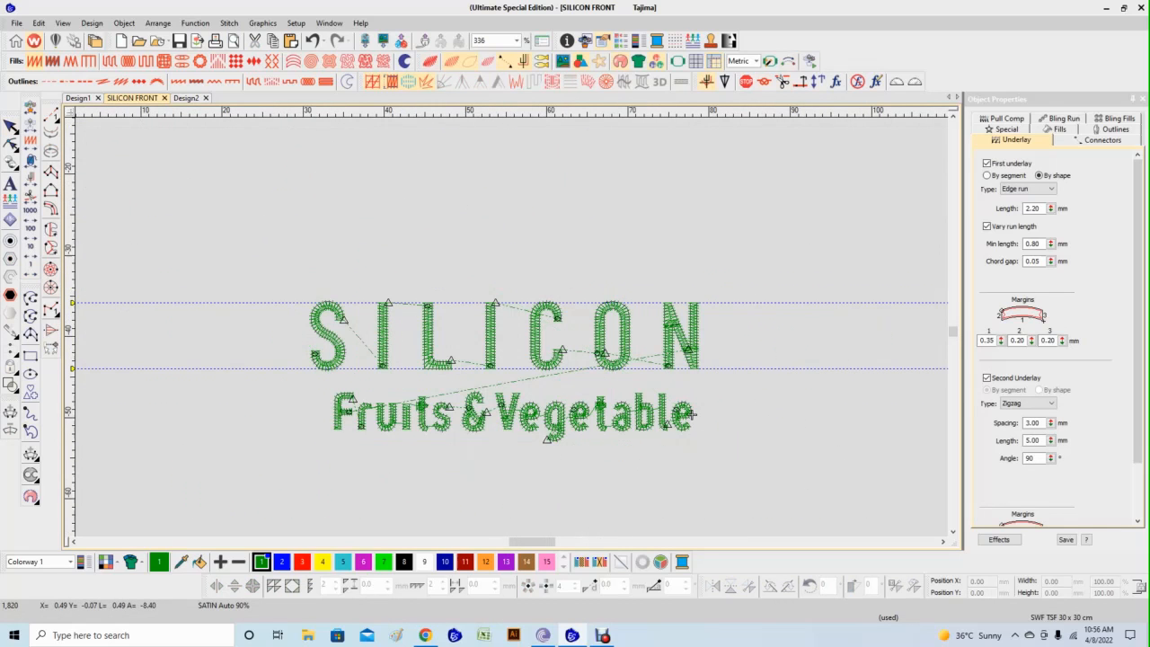
Show the logo artwork behind the lettering and set up a Complex Fill with Tatami stitching in orange colour 12.
key(d)
key(shift+z)
key(shift+z)
key(b)
drag(431, 145, 651, 370)
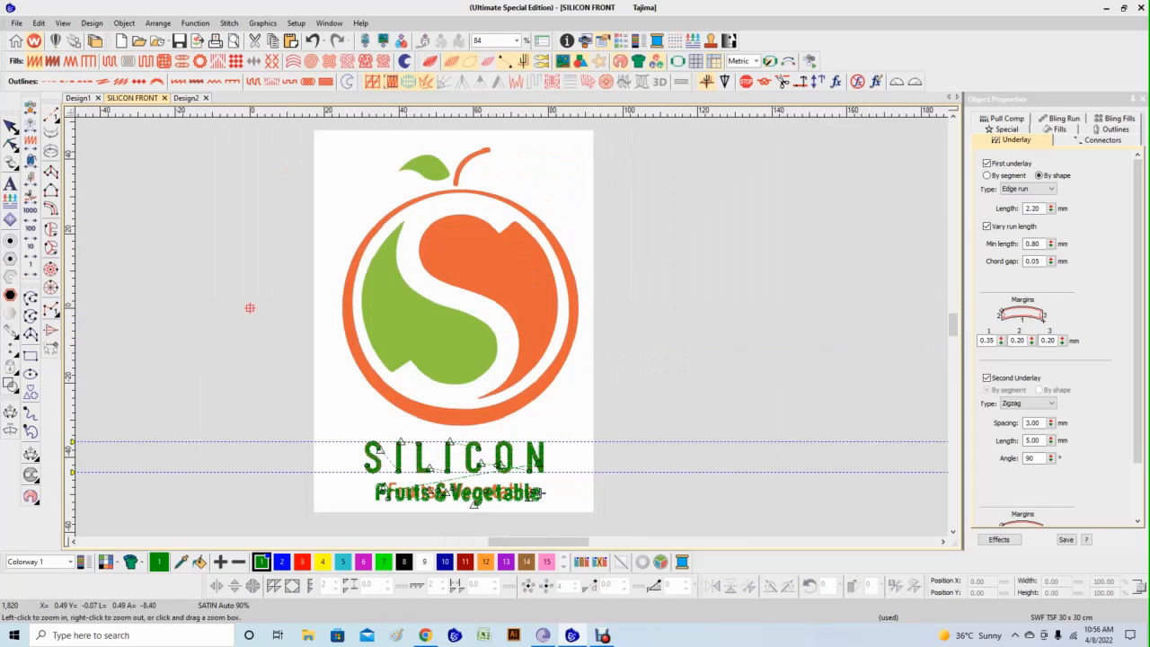
key(b)
drag(416, 183, 635, 488)
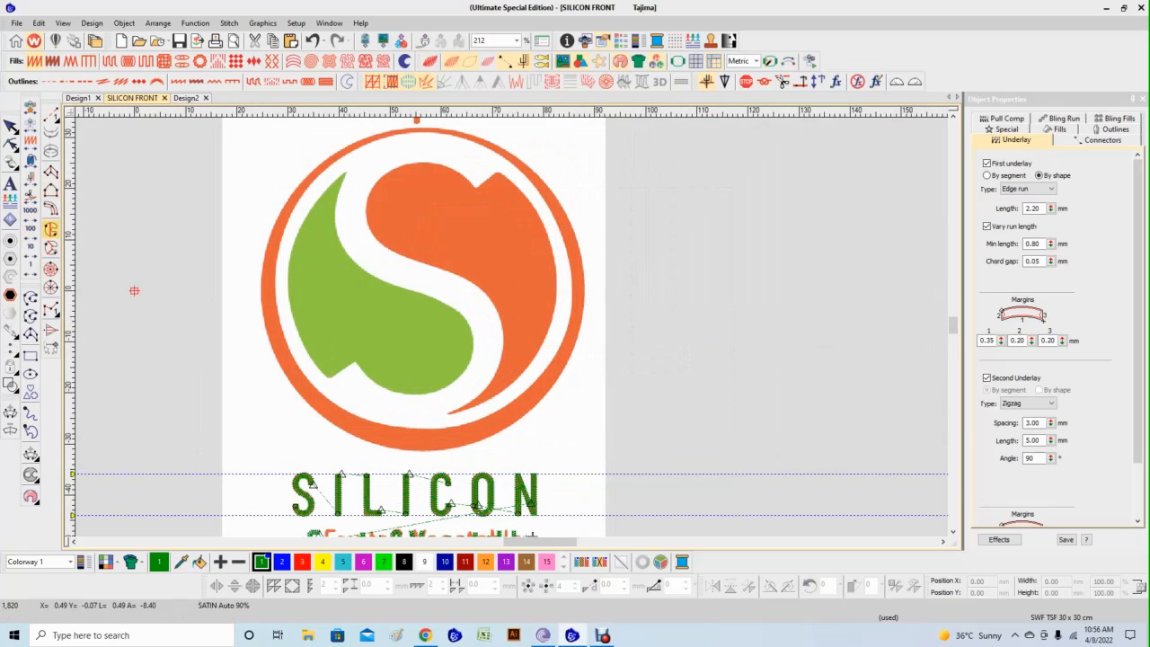
click(50, 229)
click(111, 61)
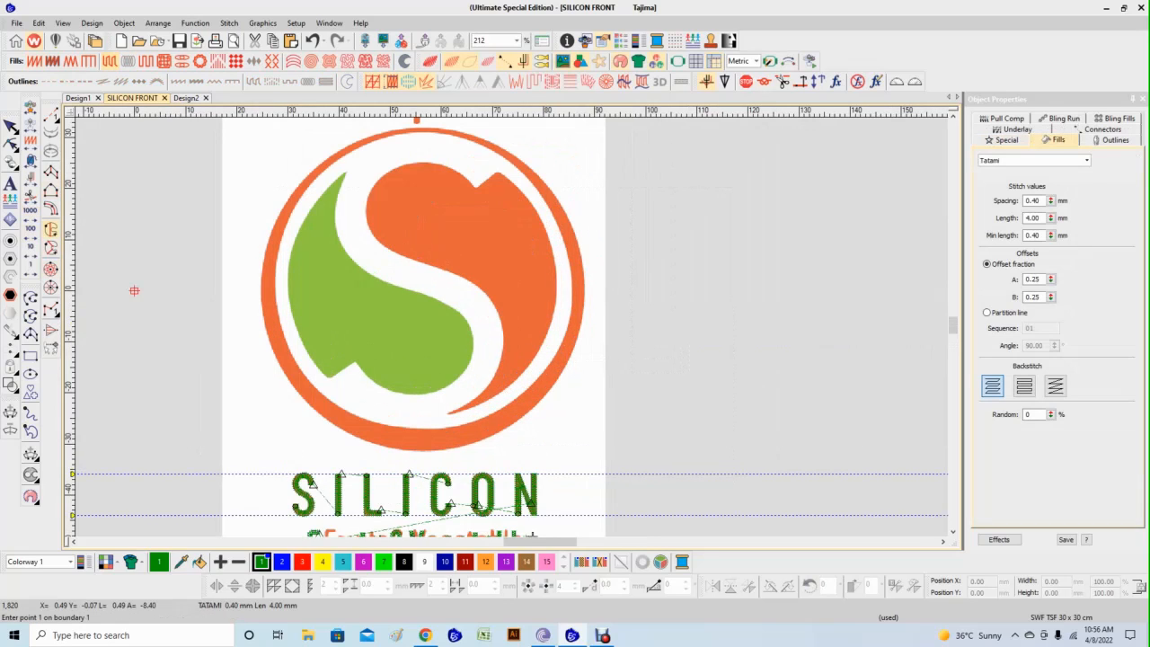
click(486, 562)
Trace the orange S-shape's outer edge from the notch, over the peak and down the right side to the tail tip.
scroll(493, 209, up, 5)
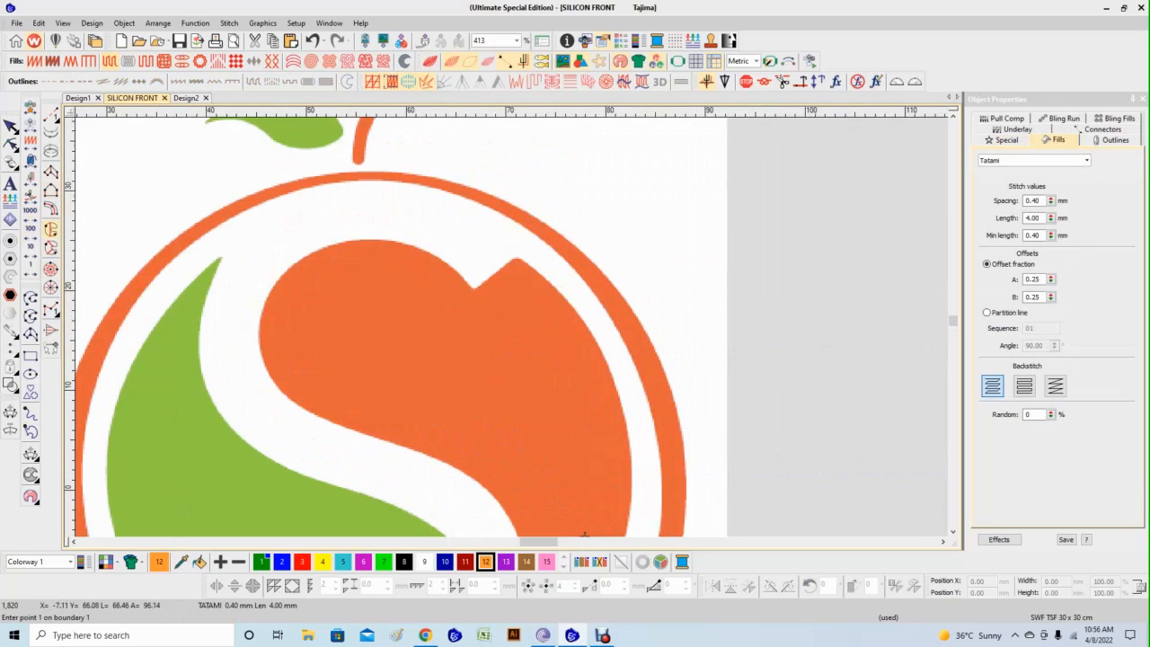
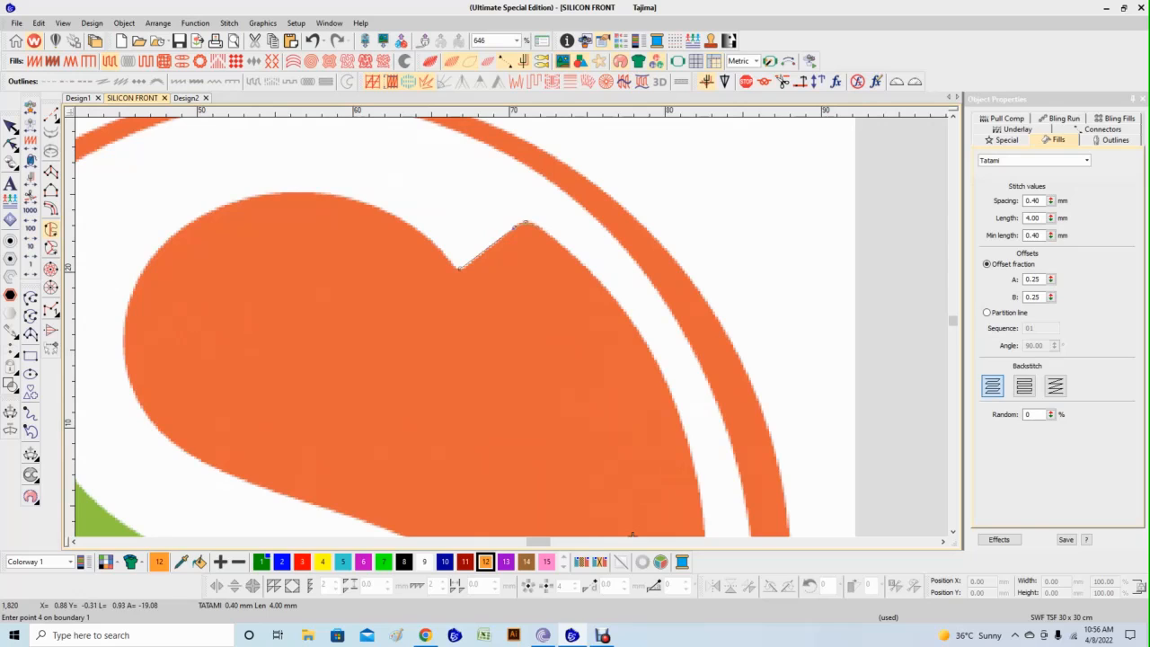
click(690, 447)
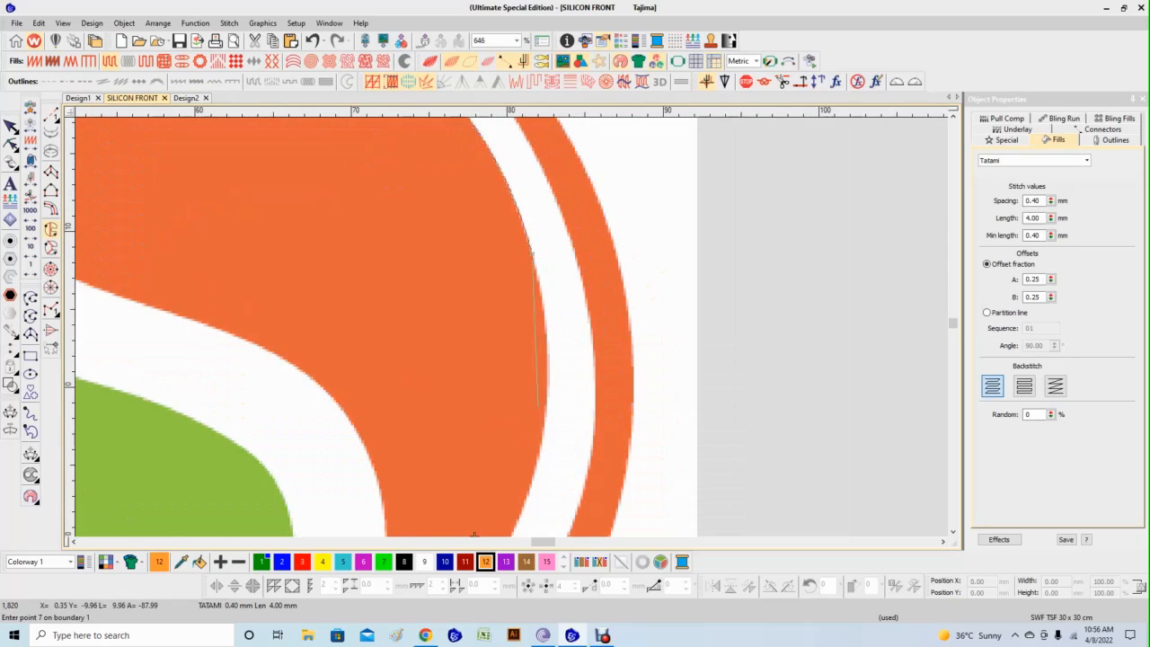
click(541, 311)
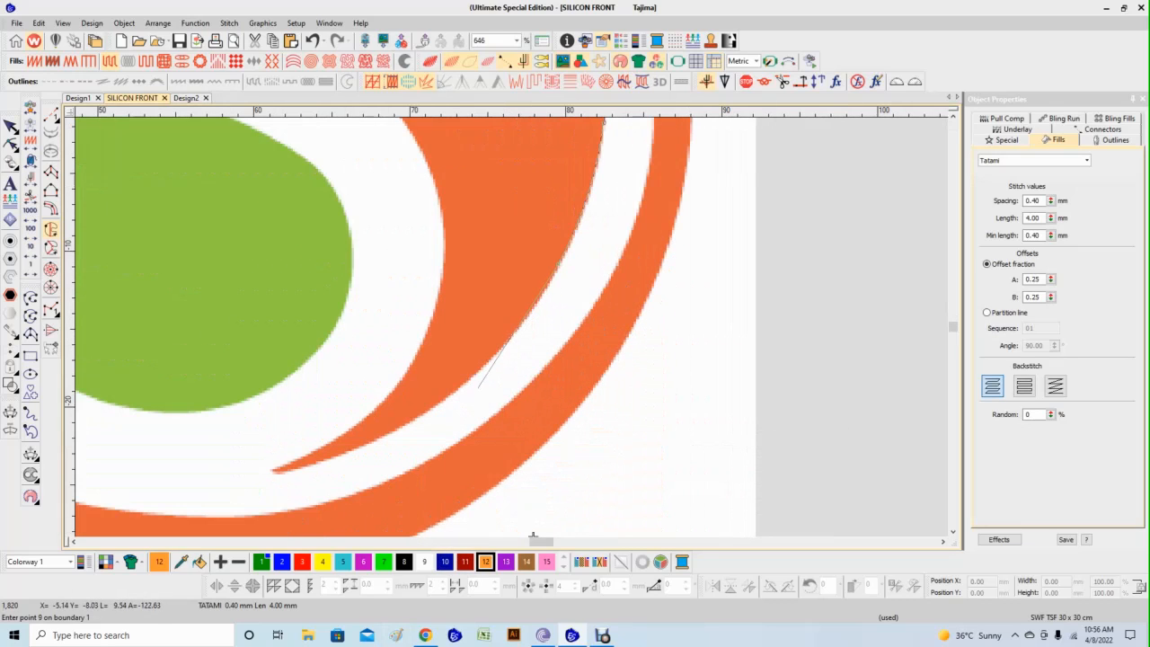
click(468, 381)
click(344, 454)
click(272, 471)
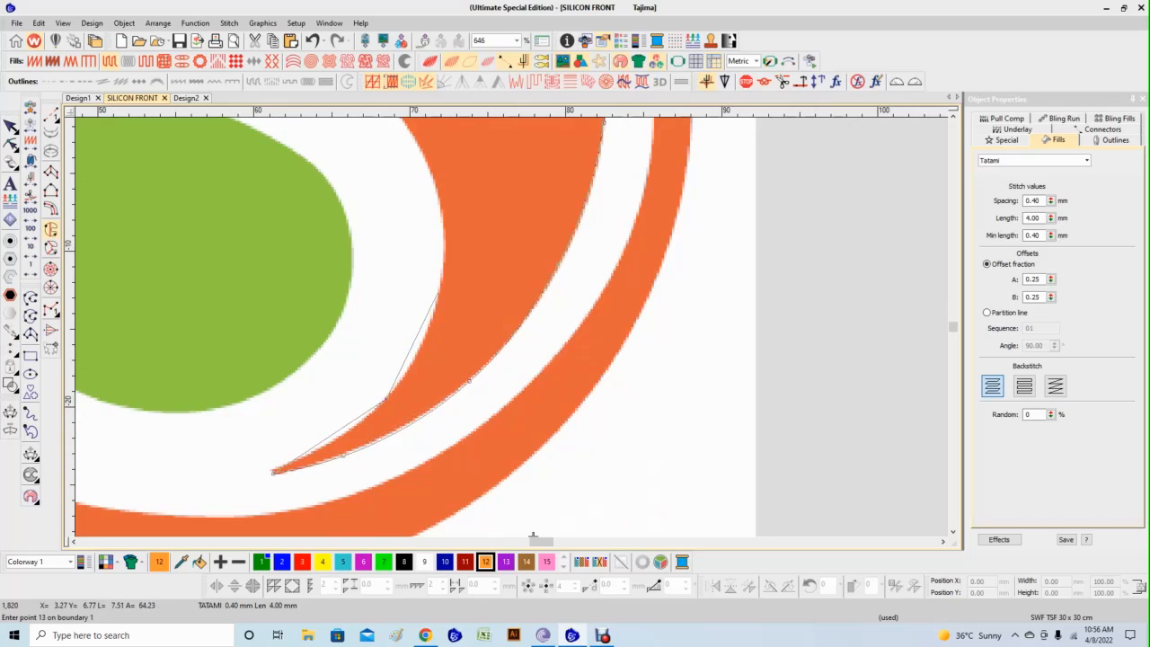
Trace the orange shape's inner edge and rounded upper lobe back to the notch, close the boundary and generate the fill with horizontal stitches.
click(437, 290)
click(434, 178)
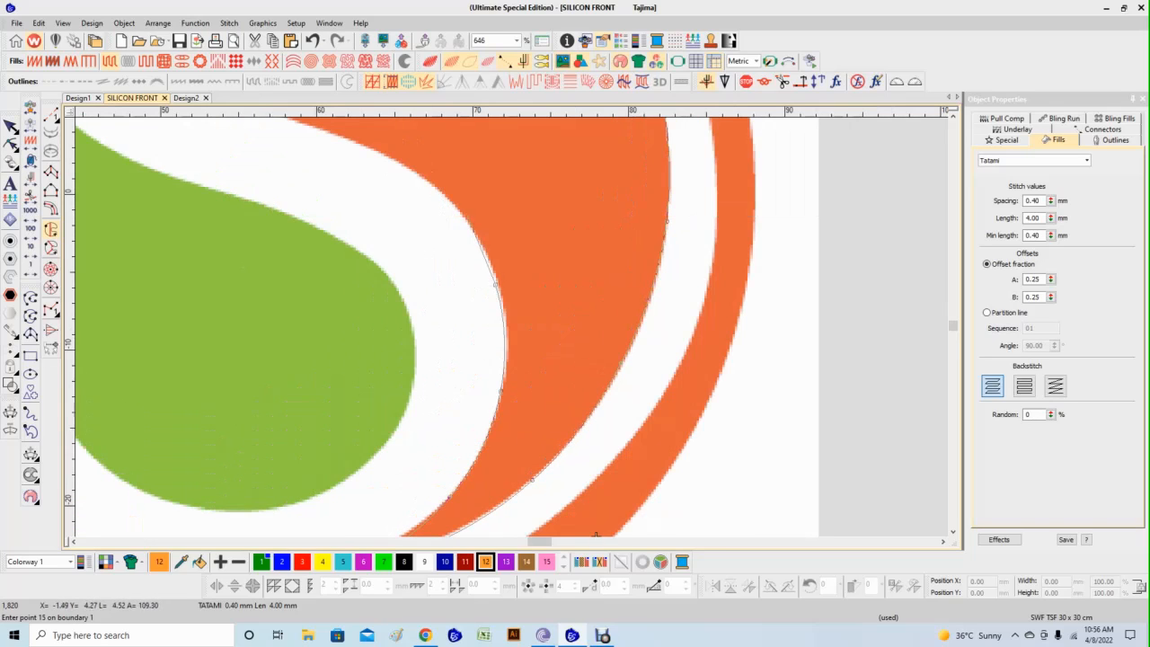
click(437, 172)
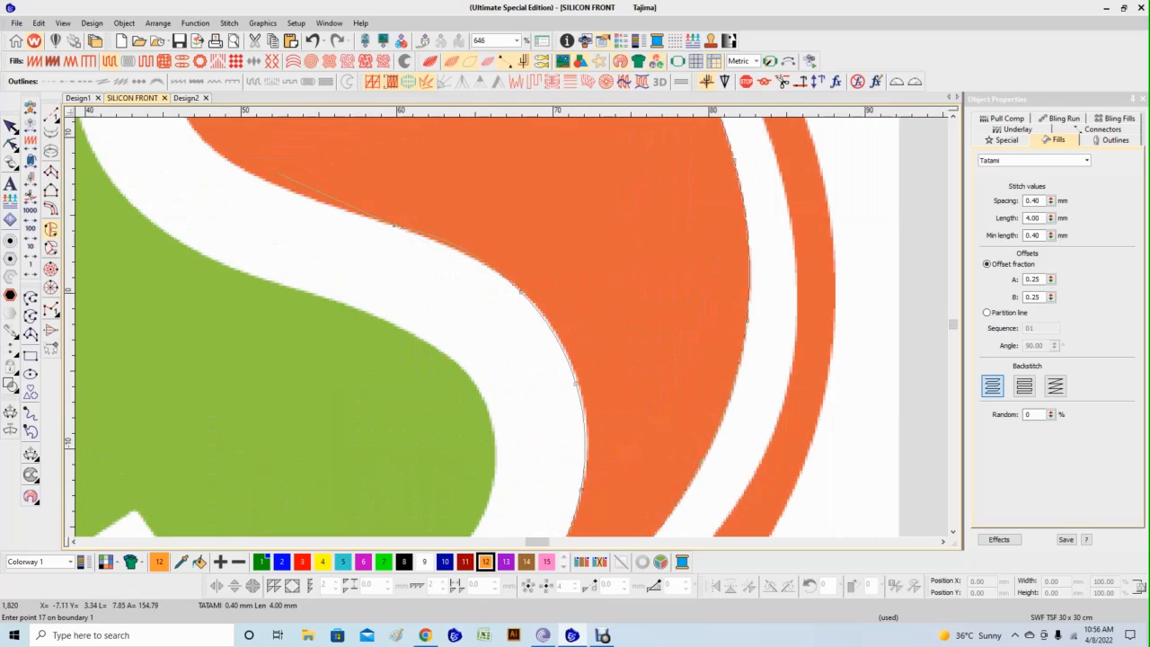
right_click(266, 183)
right_click(434, 296)
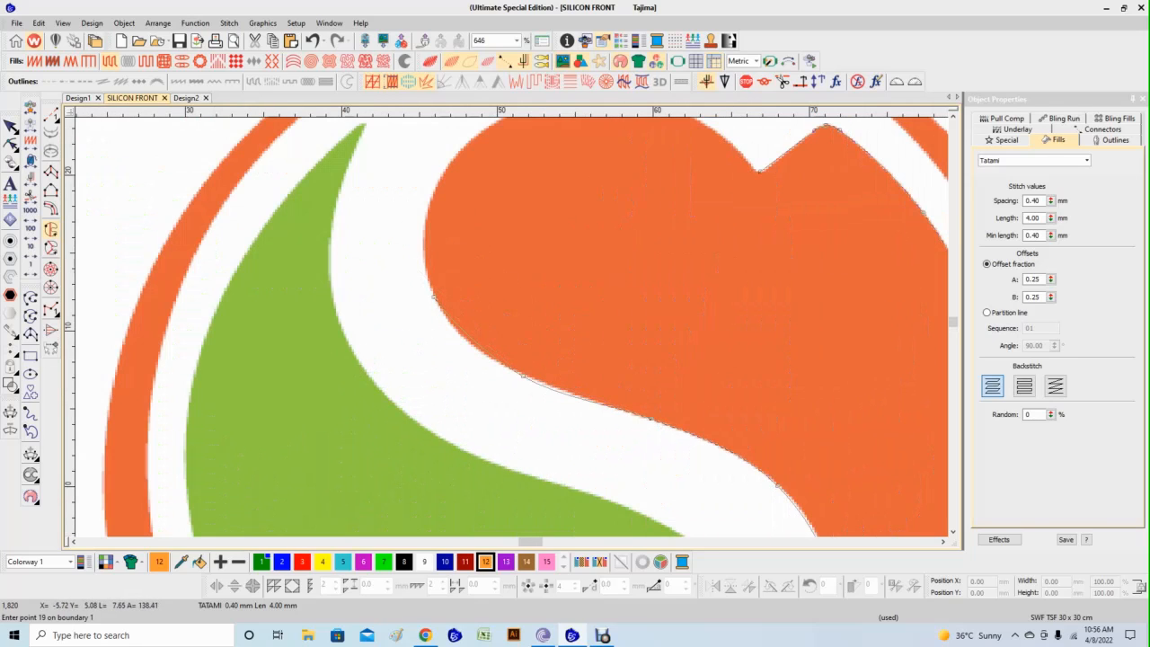
right_click(428, 212)
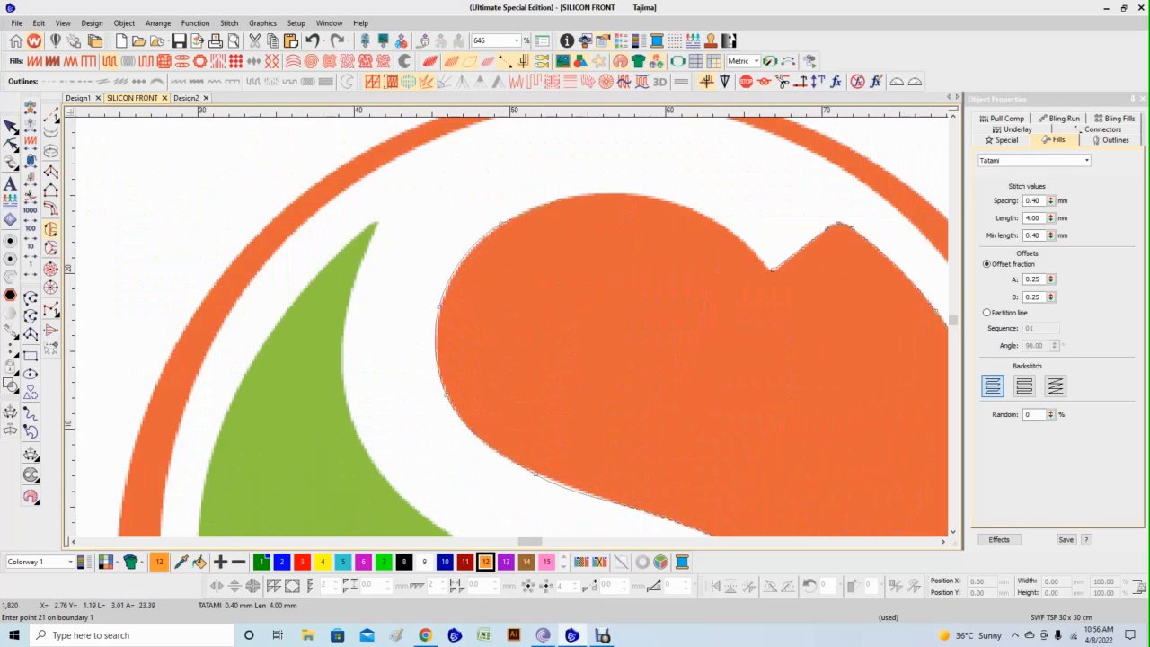
right_click(583, 194)
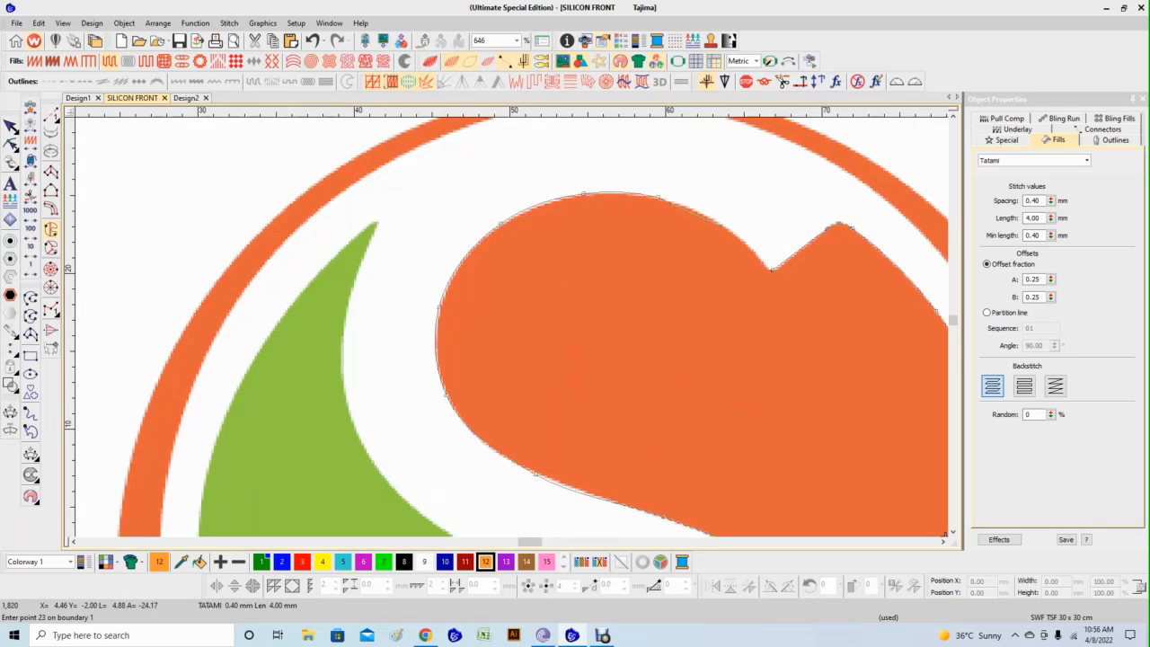
right_click(728, 228)
key(Return)
scroll(776, 292, down, 4)
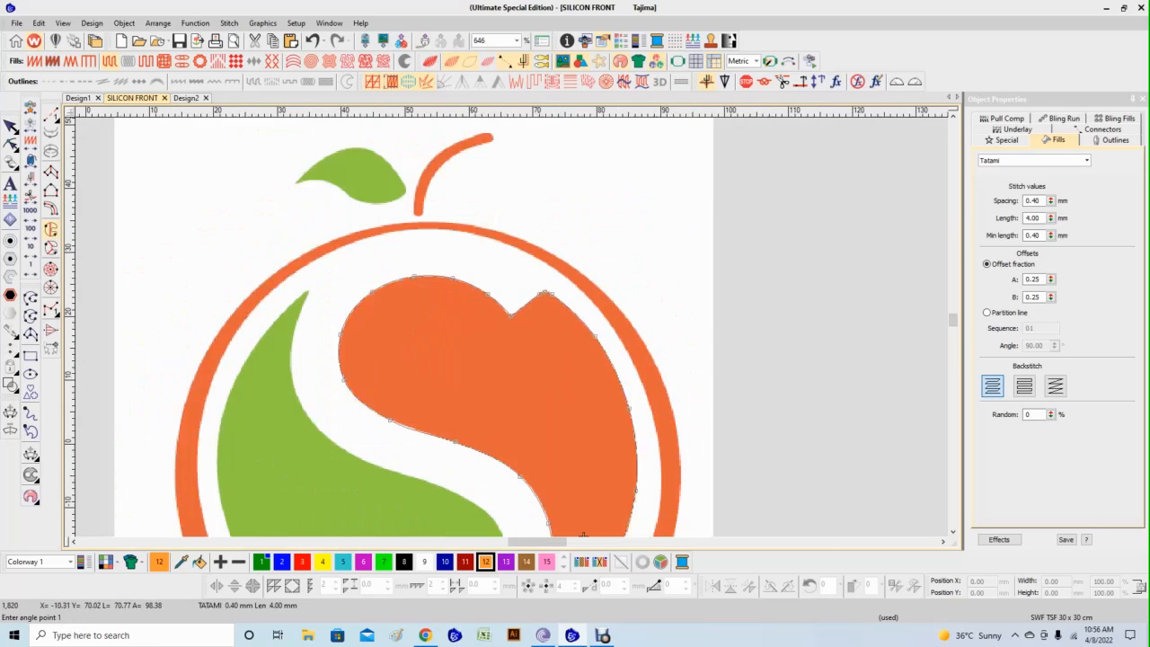
click(605, 414)
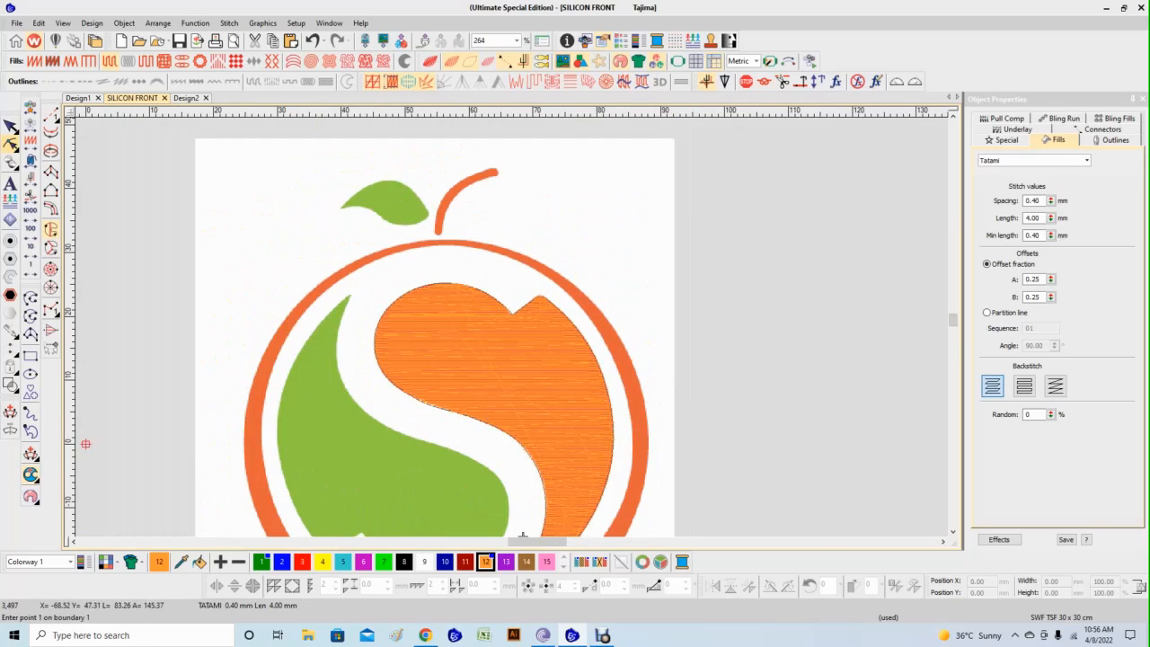
Reshape the orange fill by moving its stitch end point to the tip of the lower tail.
click(11, 126)
click(10, 144)
scroll(522, 273, down, 4)
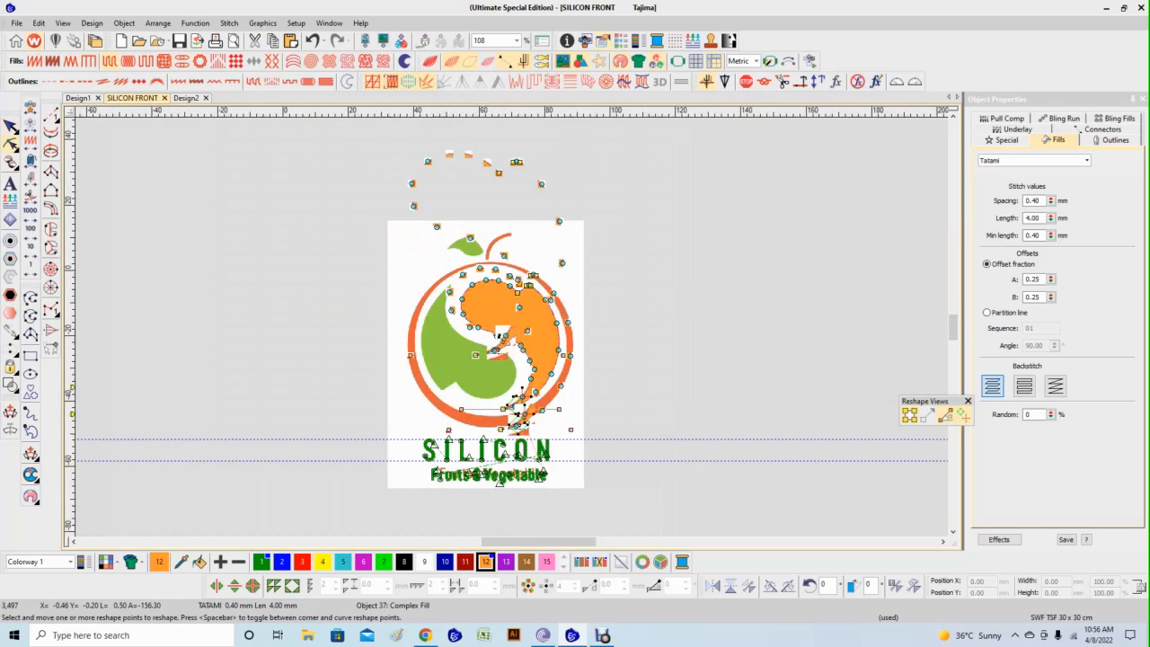
scroll(551, 490, up, 2)
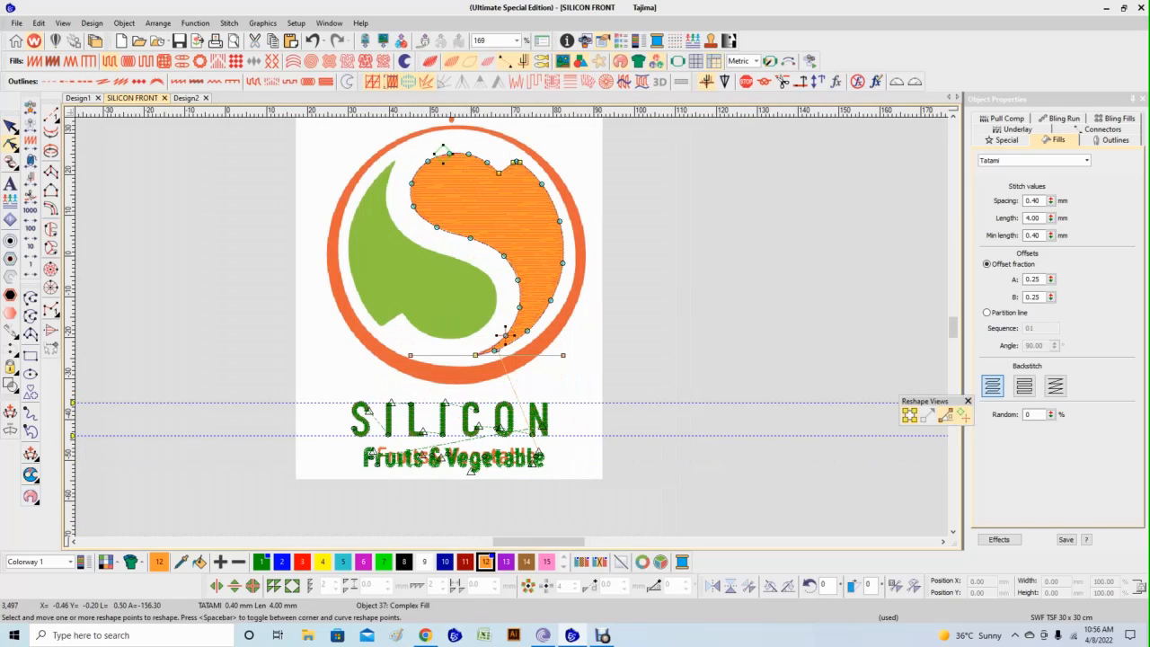
drag(489, 355, 478, 355)
key(Escape)
Set the orange fill's spacing to 0.37 mm and its first underlay to Tatami with a 0.35 mm margin.
double_click(1030, 200)
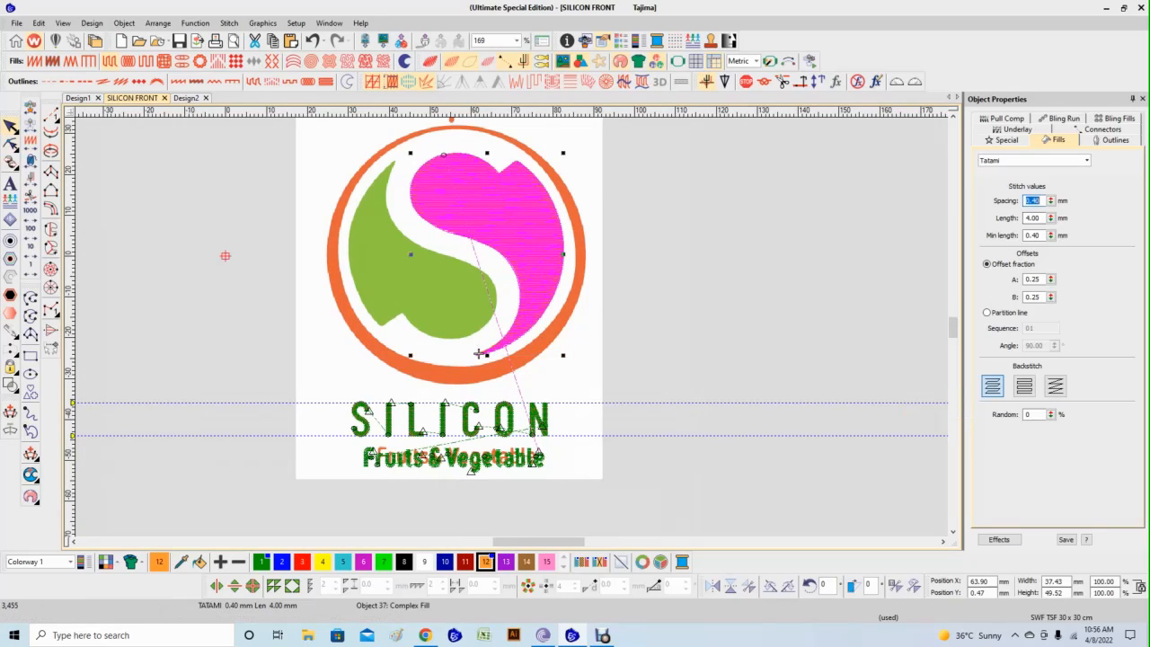
text(.37)
key(Return)
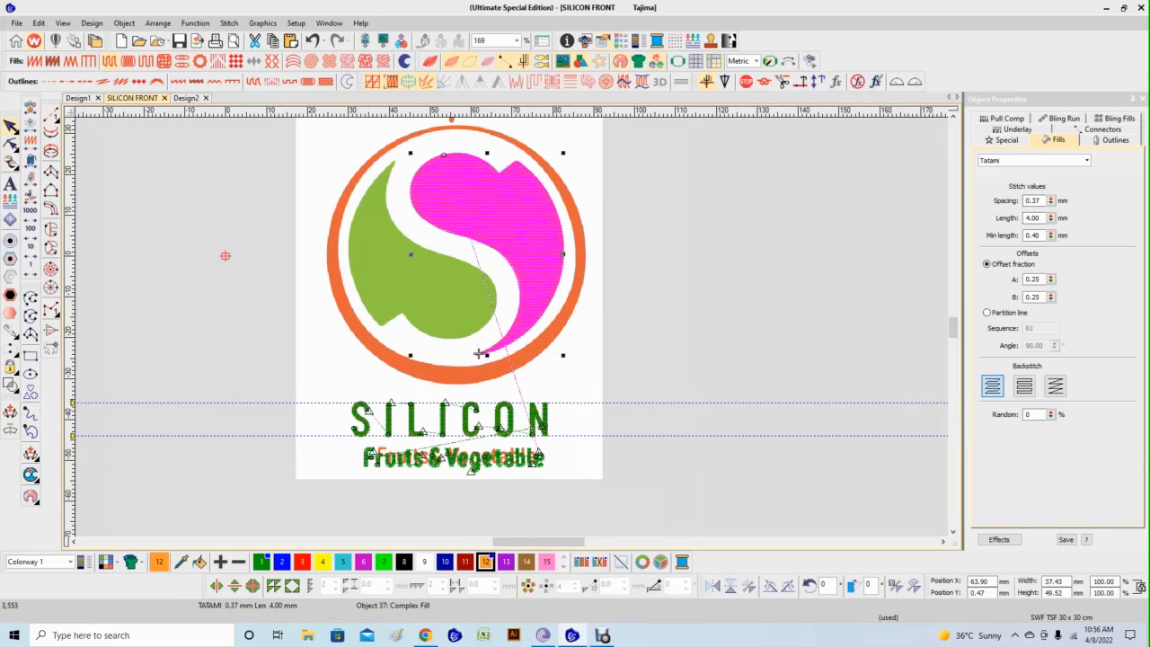
click(1017, 129)
click(1028, 189)
click(1024, 215)
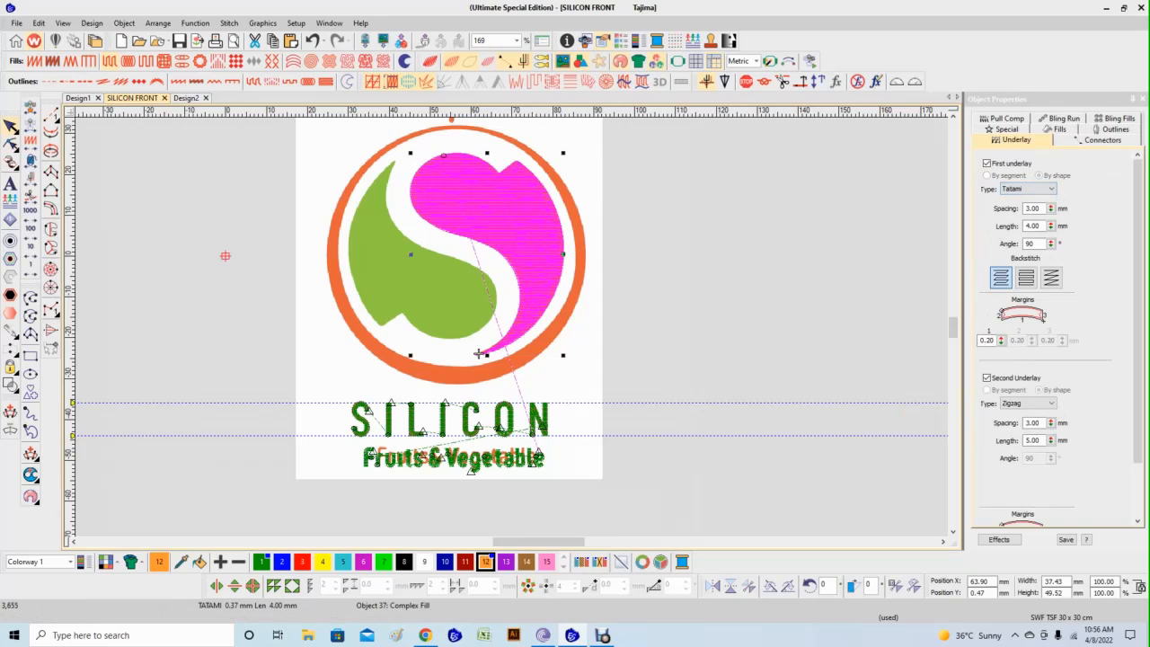
double_click(987, 341)
text(.35)
key(Return)
Set the orange fill's stitch length to 3.75 mm and spacing to 0.35 mm, then deselect it and briefly preview the realistic stitching.
click(1056, 128)
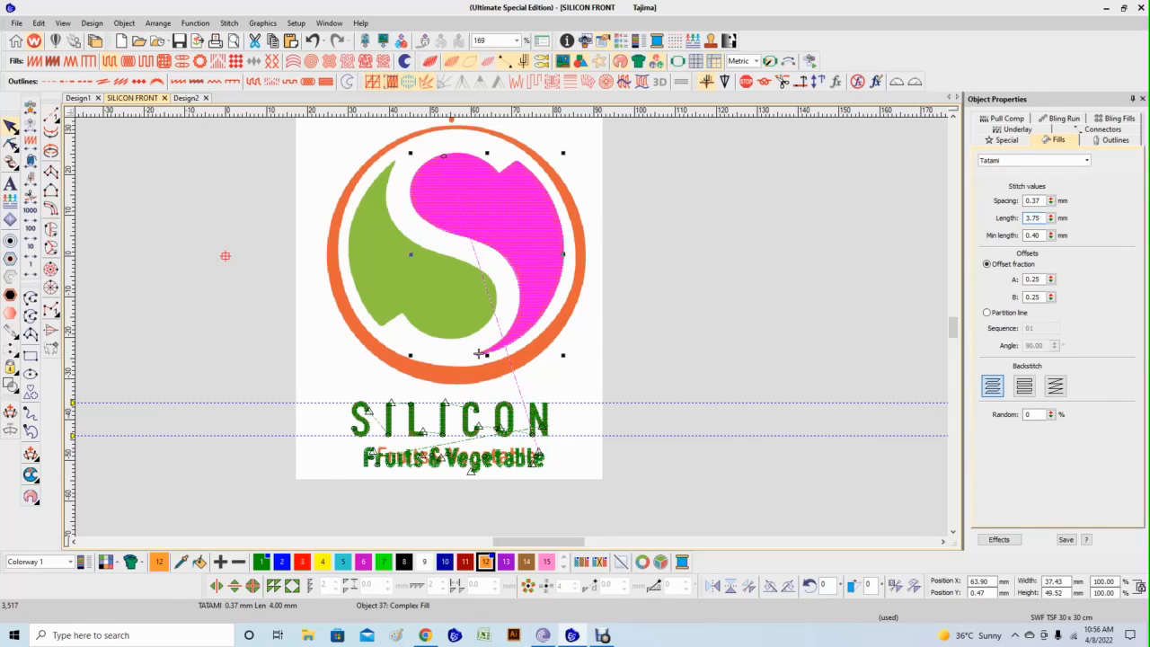
key(Tab)
key(Tab)
key(Tab)
text(.35)
key(Return)
key(Escape)
key(t)
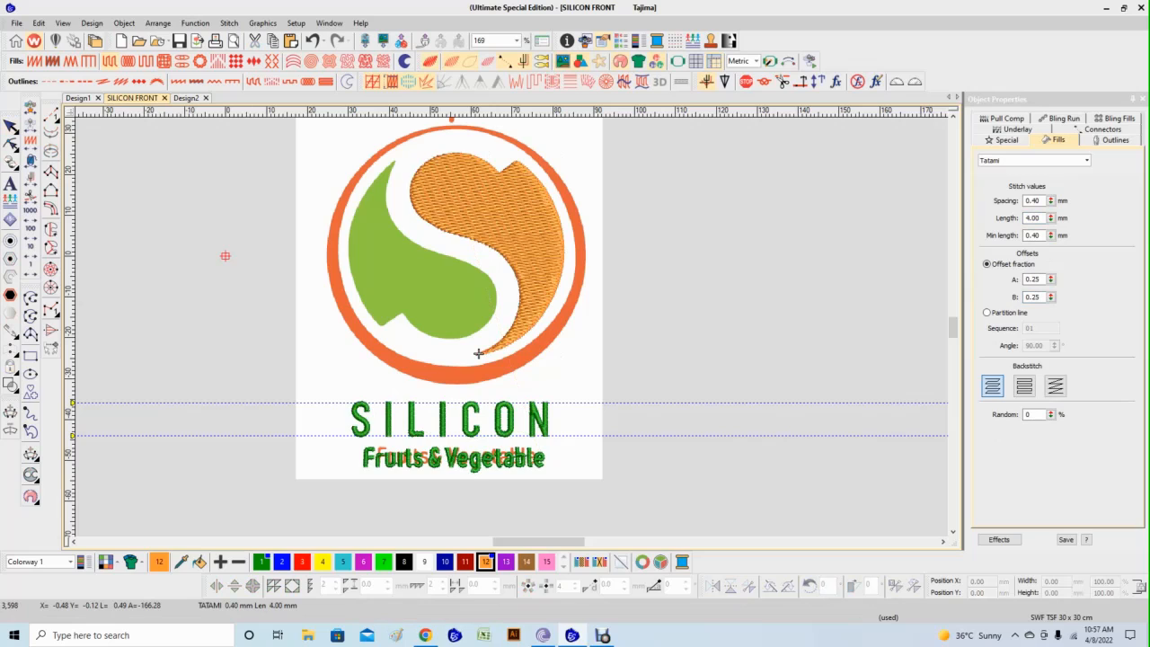
key(t)
Start a satin Column A object for the orange ring and place its first point pairs across the band at the top.
click(51, 229)
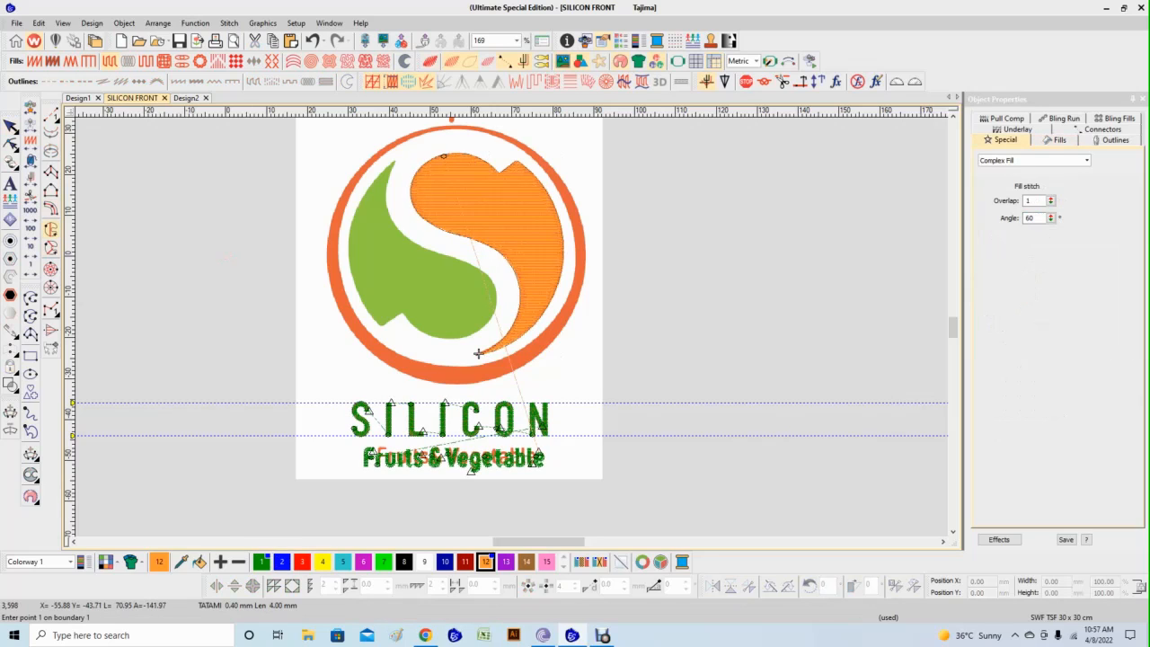
click(51, 172)
click(34, 61)
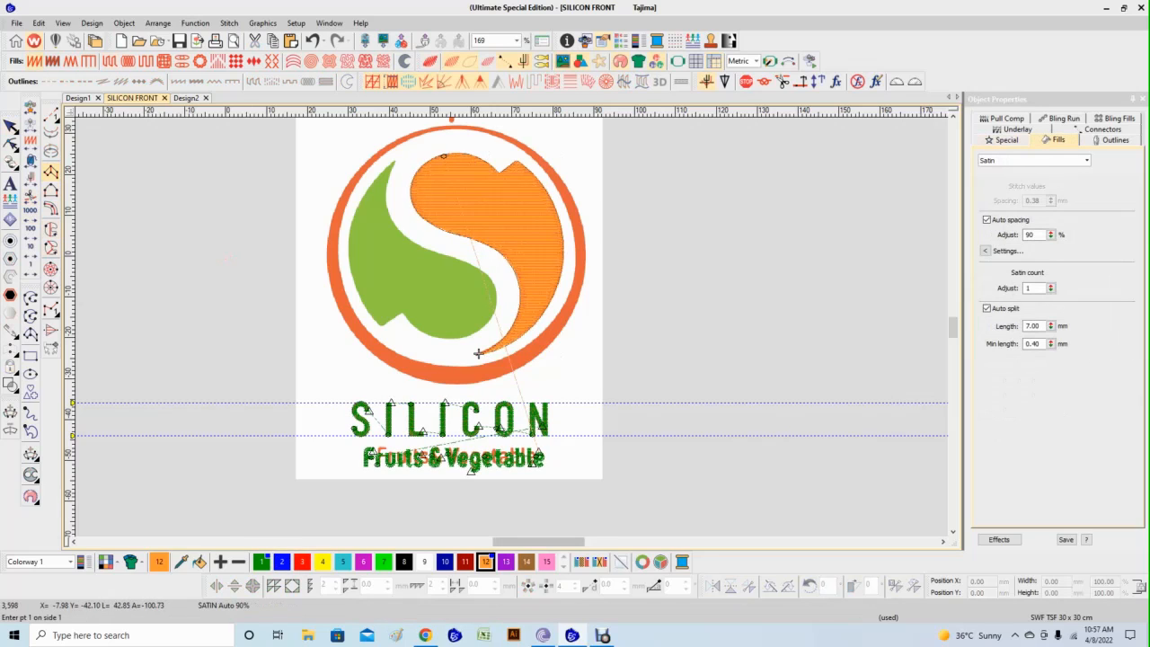
scroll(485, 378, down, 3)
scroll(517, 373, up, 5)
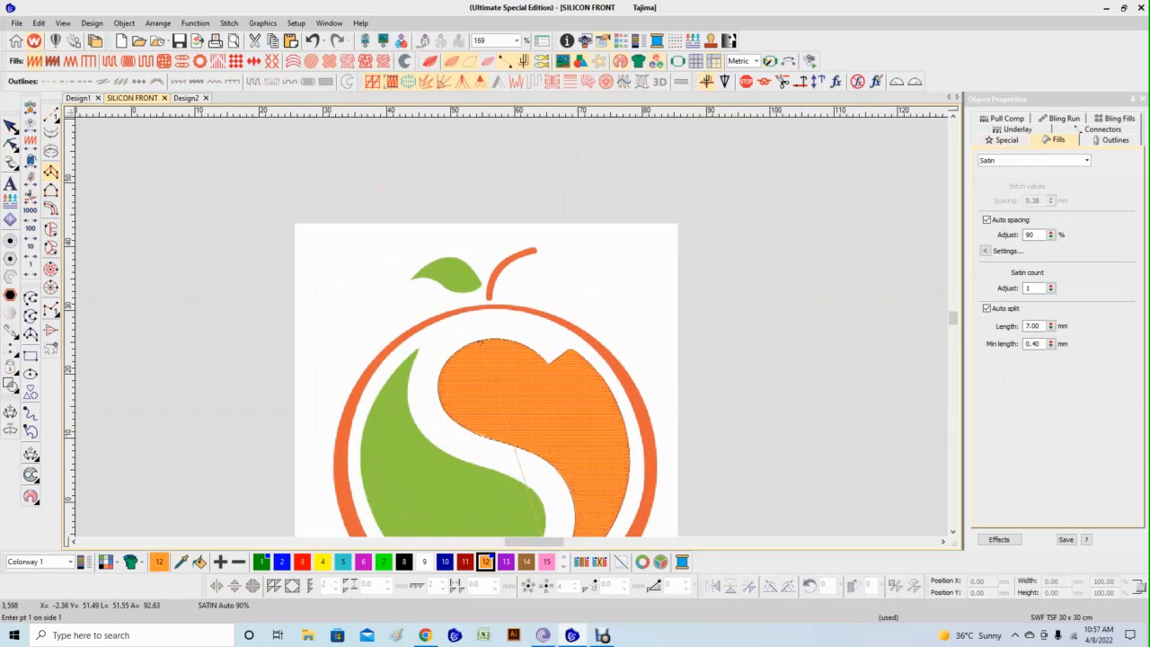
scroll(565, 313, up, 3)
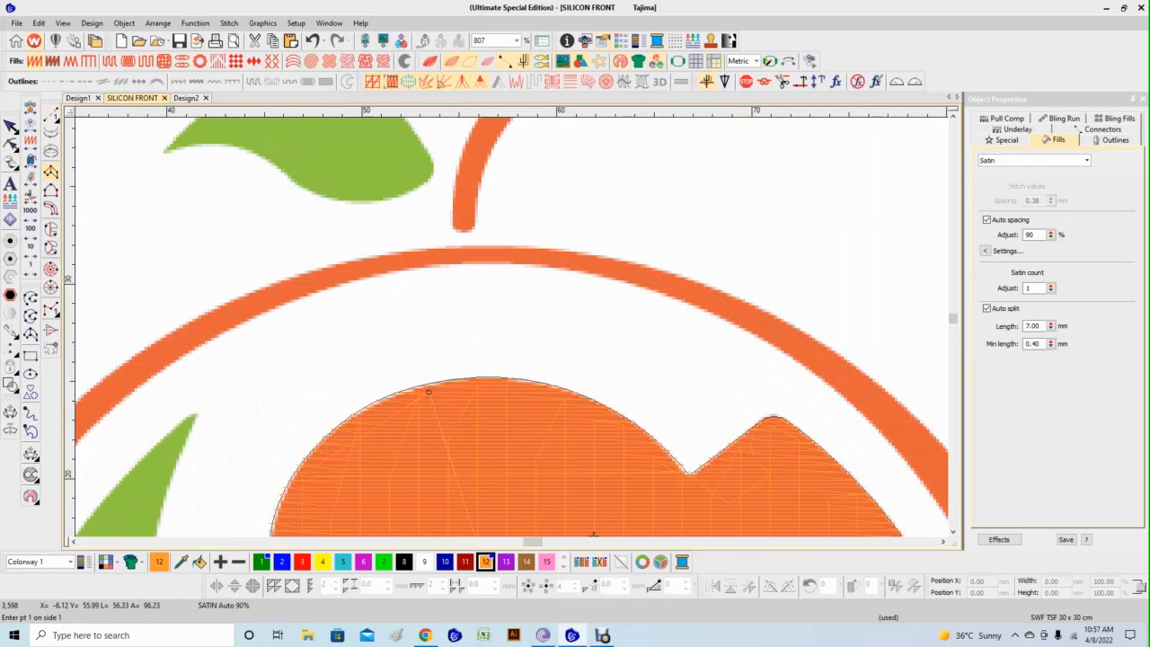
click(475, 245)
click(681, 280)
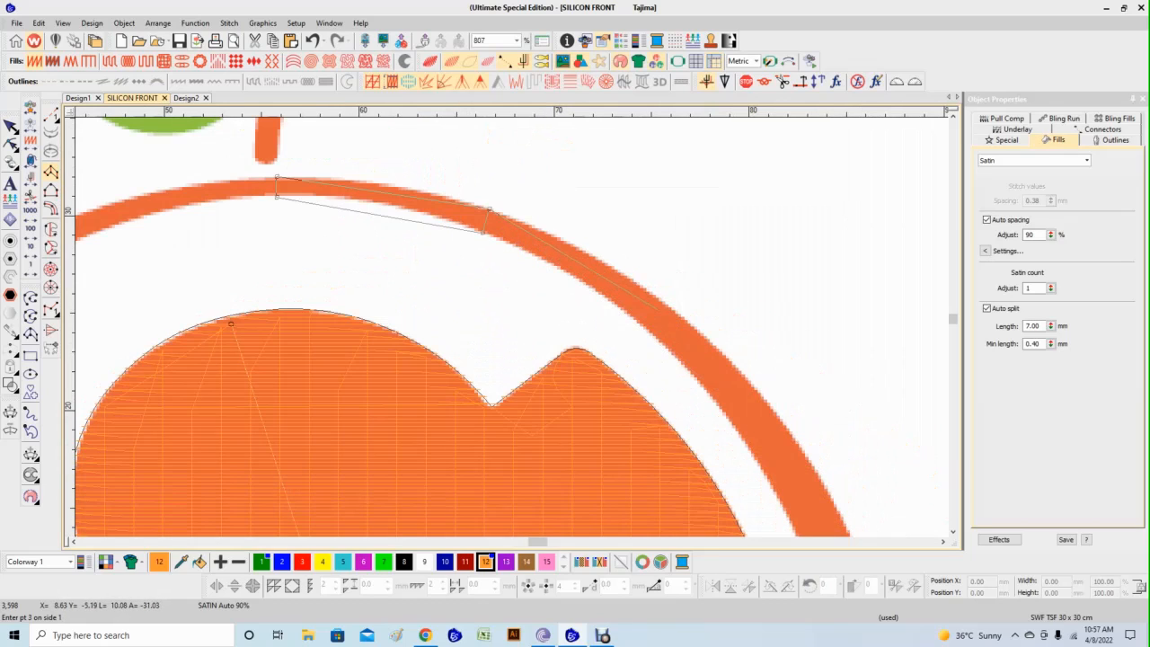
Continue the satin column with curved point pairs across the ring's band along the upper right arc to the middle of the right side.
right_click(674, 308)
right_click(651, 335)
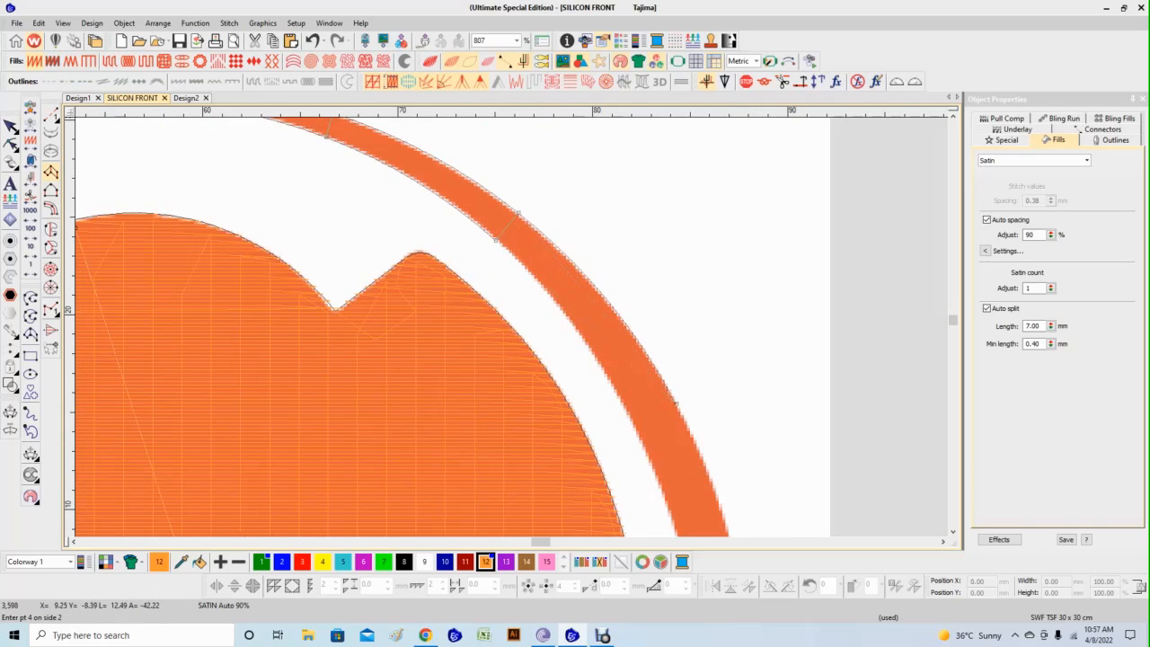
right_click(677, 402)
right_click(632, 426)
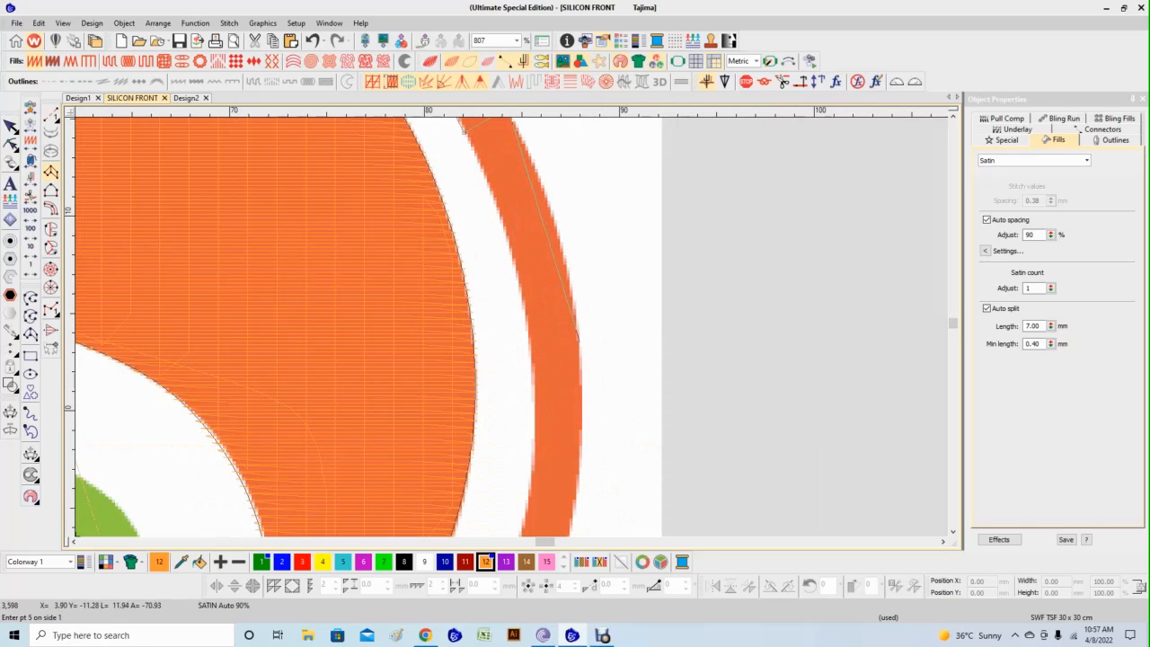
right_click(531, 349)
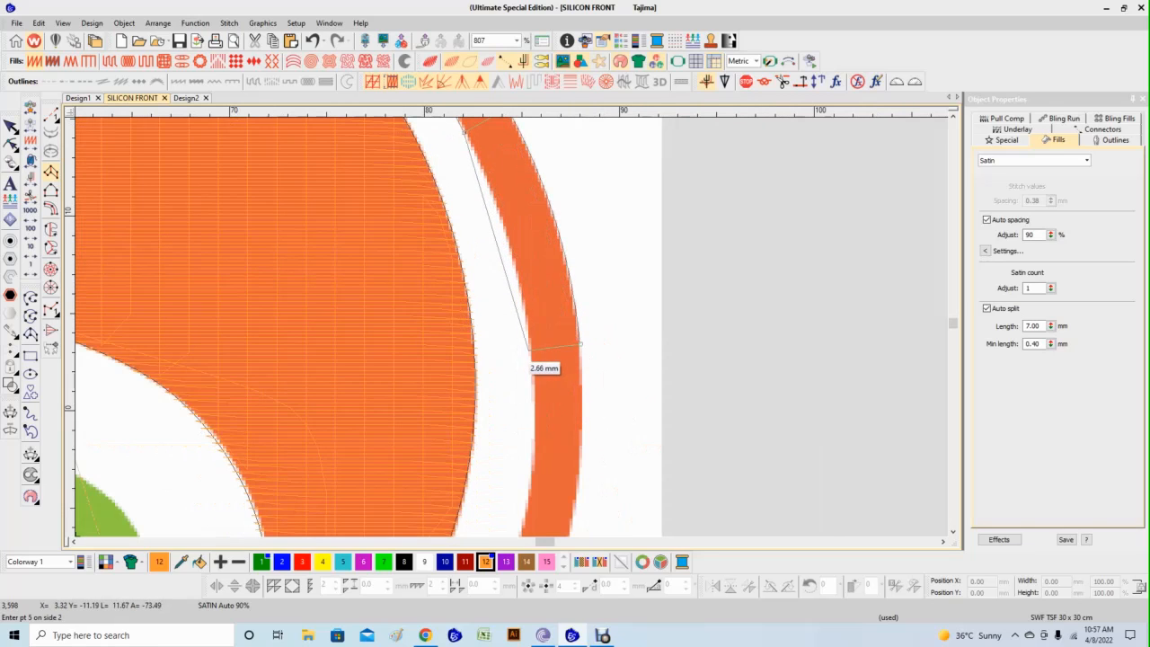
right_click(581, 345)
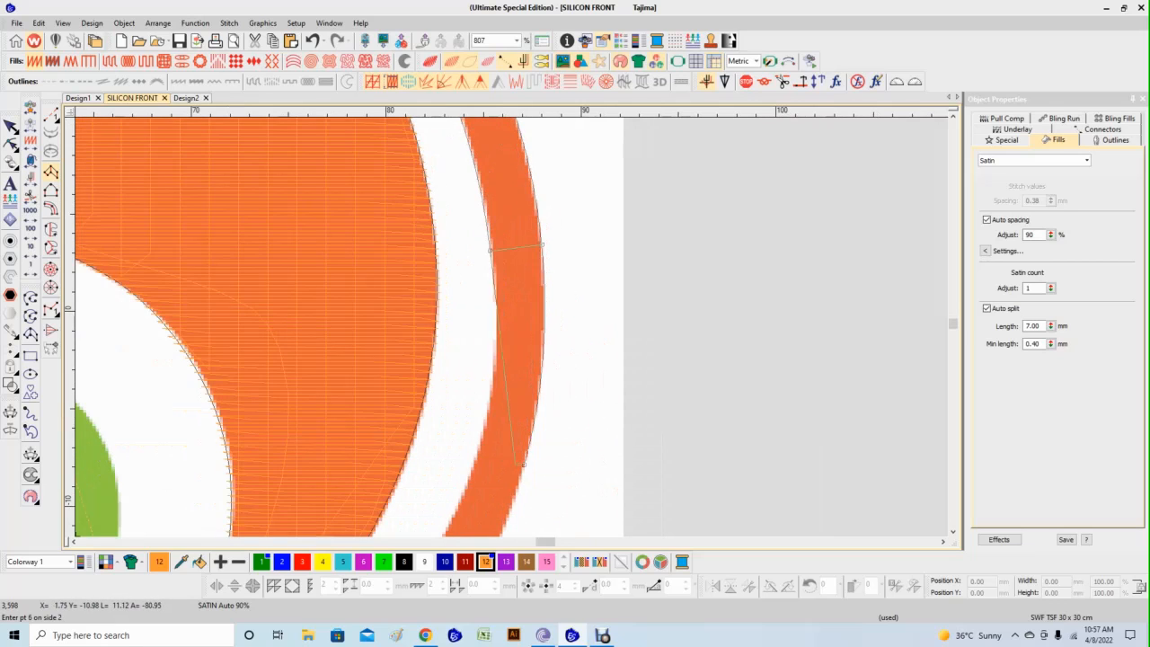
Continue the satin column with curved point pairs along the ring's lower right arc toward the bottom.
right_click(477, 453)
right_click(524, 462)
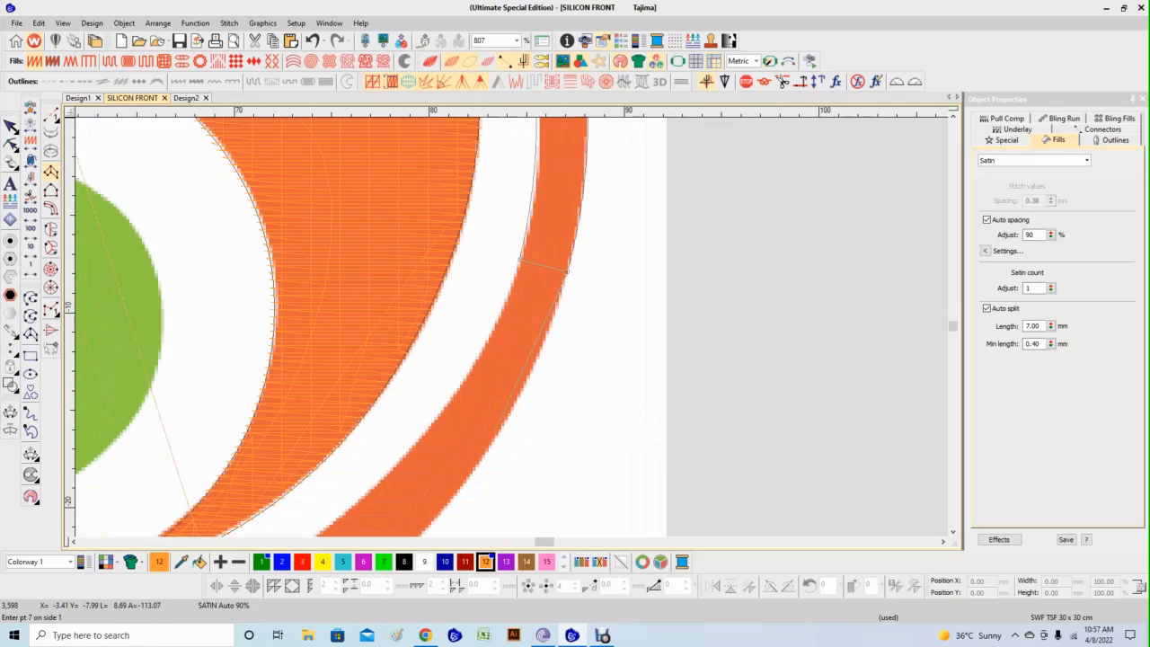
right_click(449, 406)
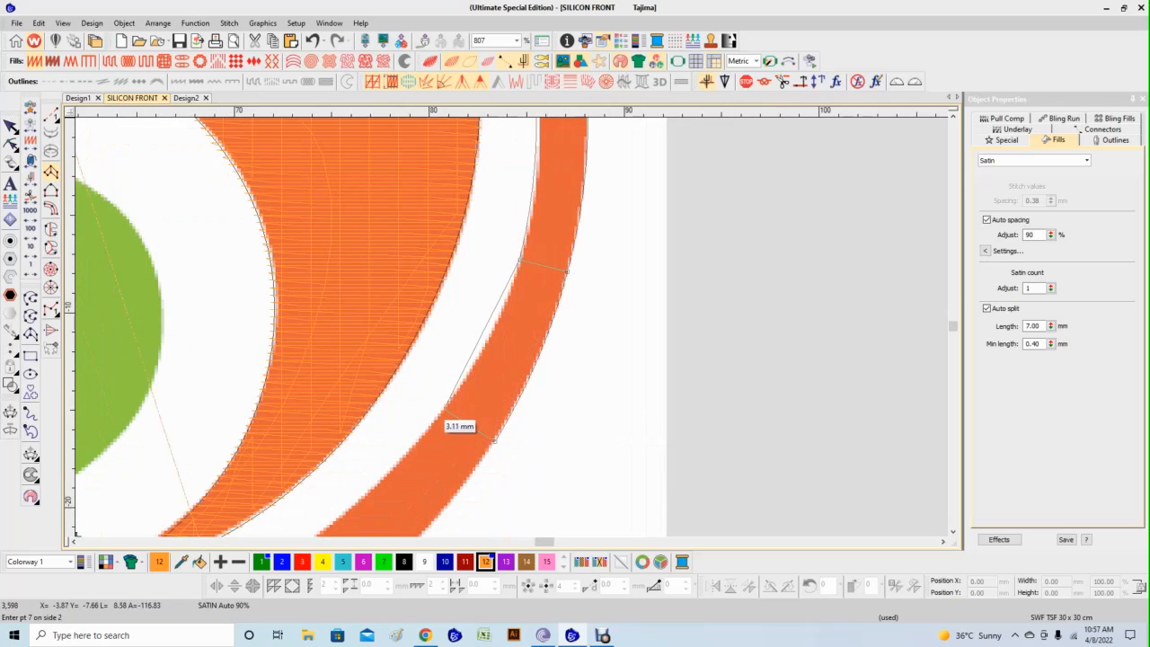
right_click(493, 440)
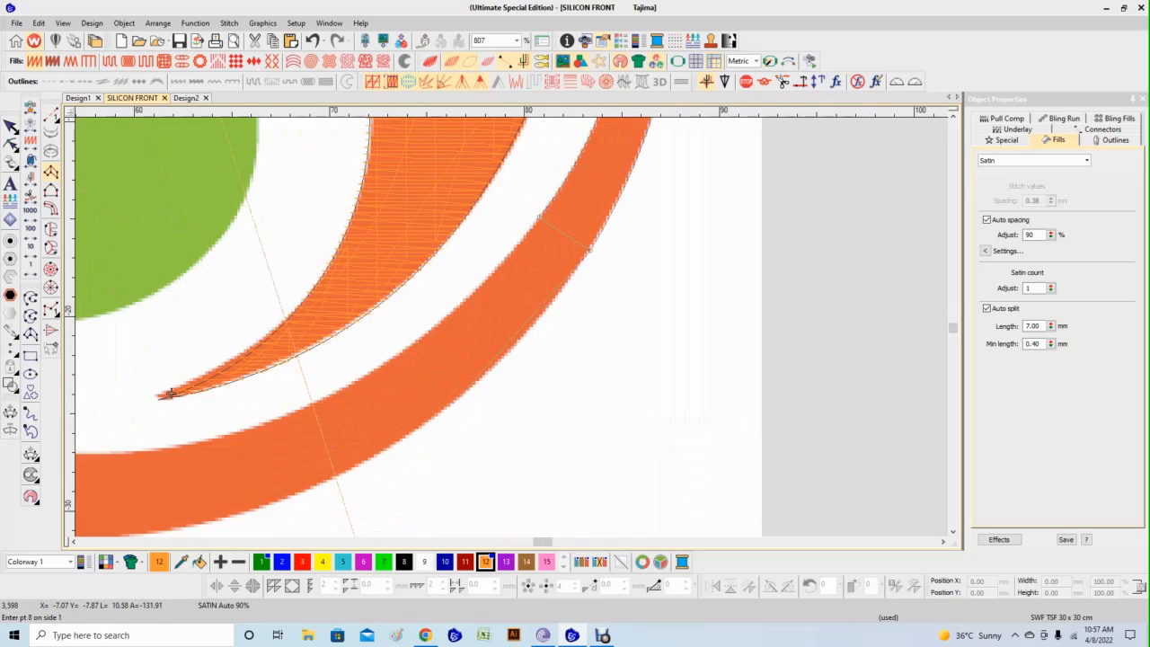
right_click(411, 357)
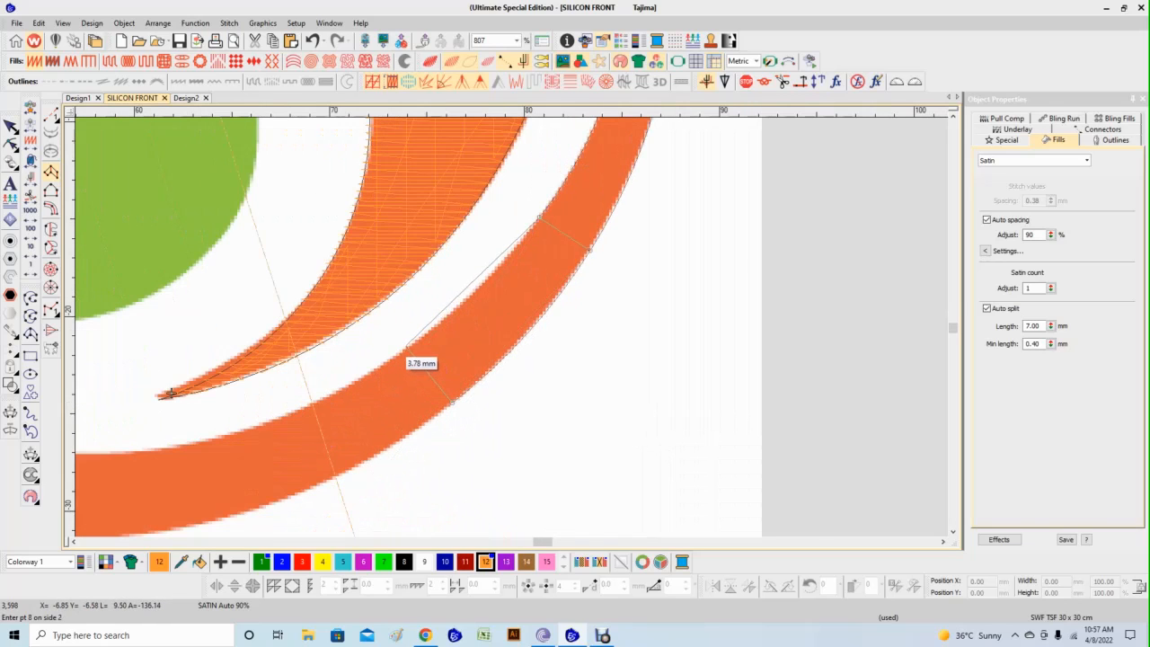
right_click(407, 347)
right_click(432, 445)
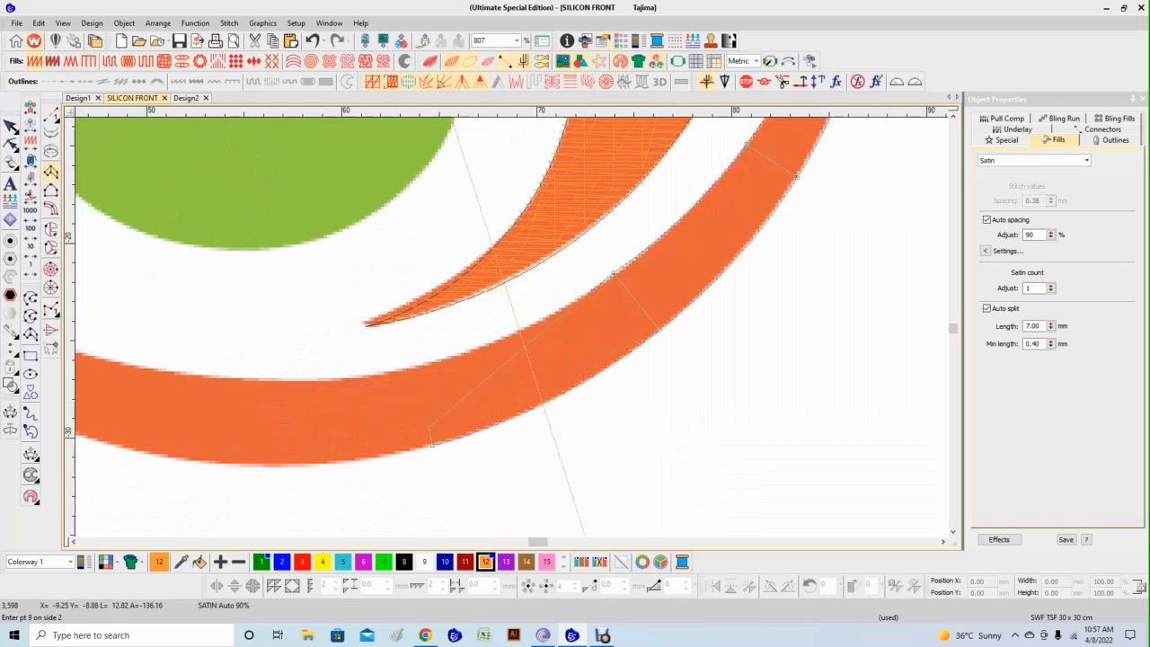
right_click(422, 364)
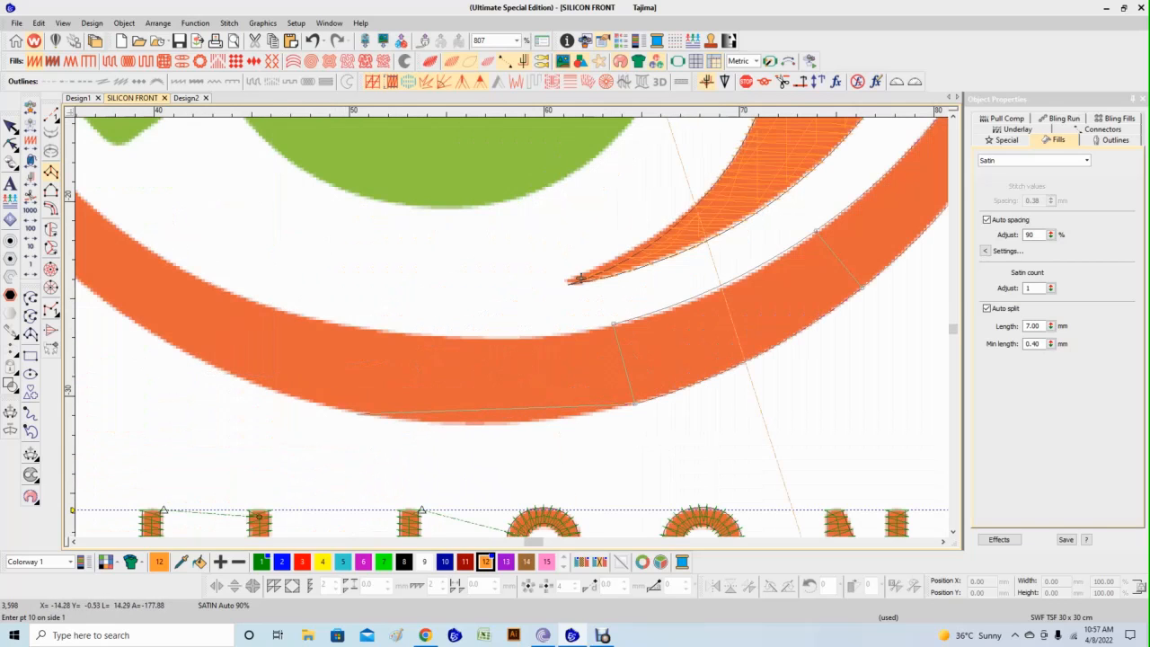
Extend the satin column with curved point pairs across the bottom of the ring and its lower left arc.
right_click(357, 413)
right_click(364, 330)
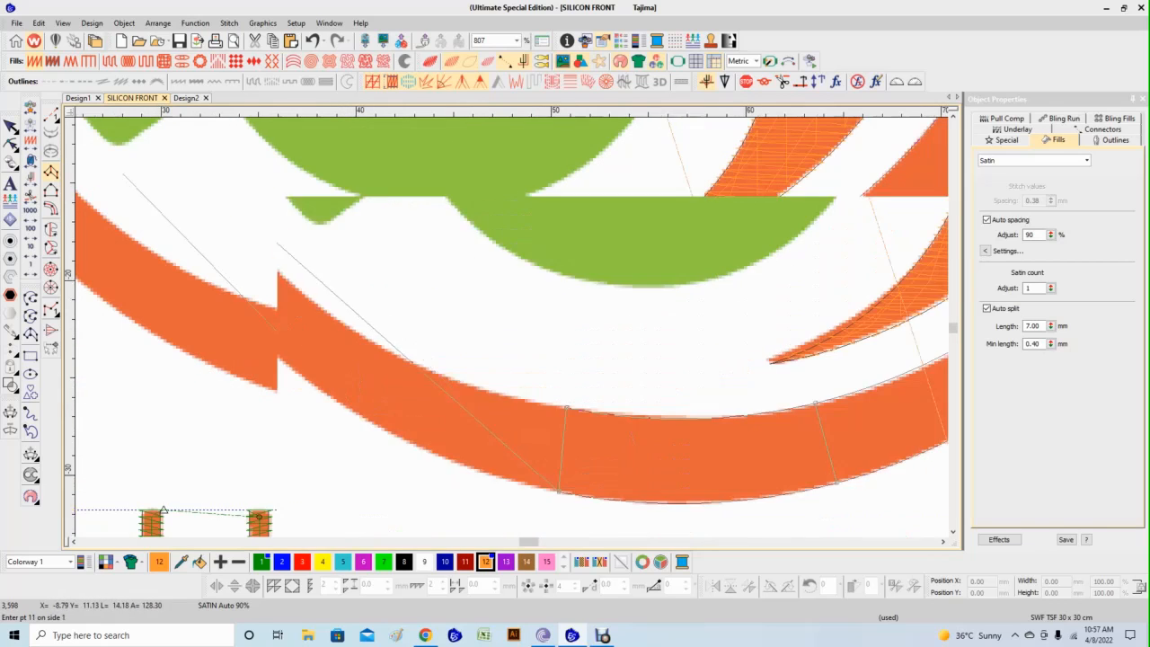
right_click(310, 382)
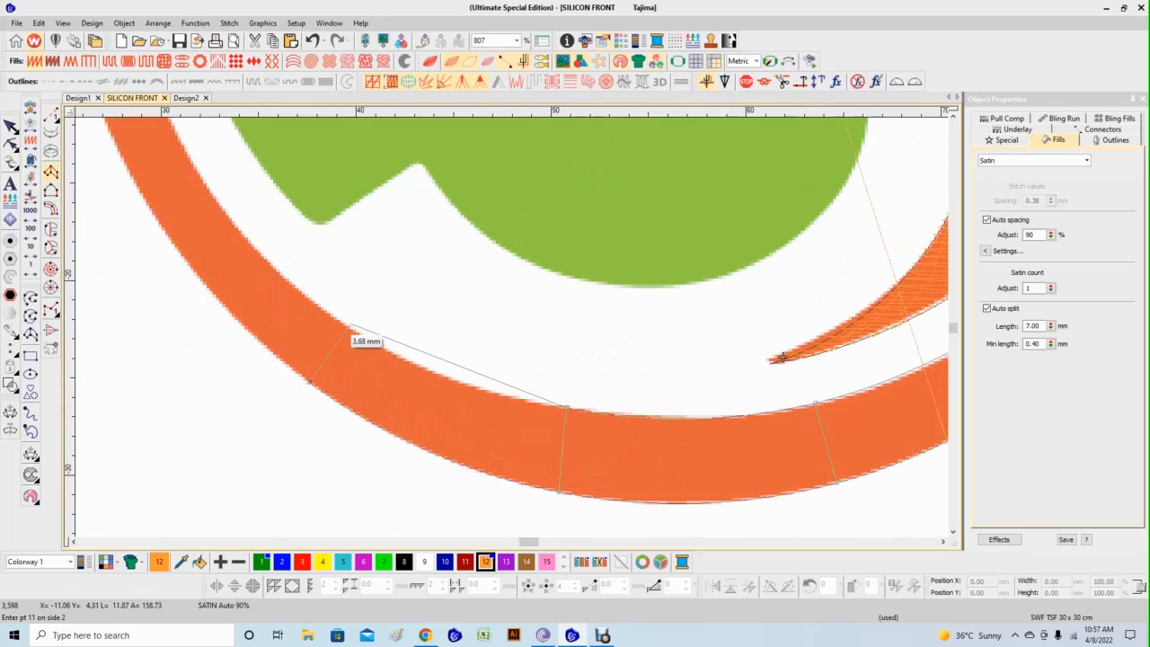
right_click(351, 330)
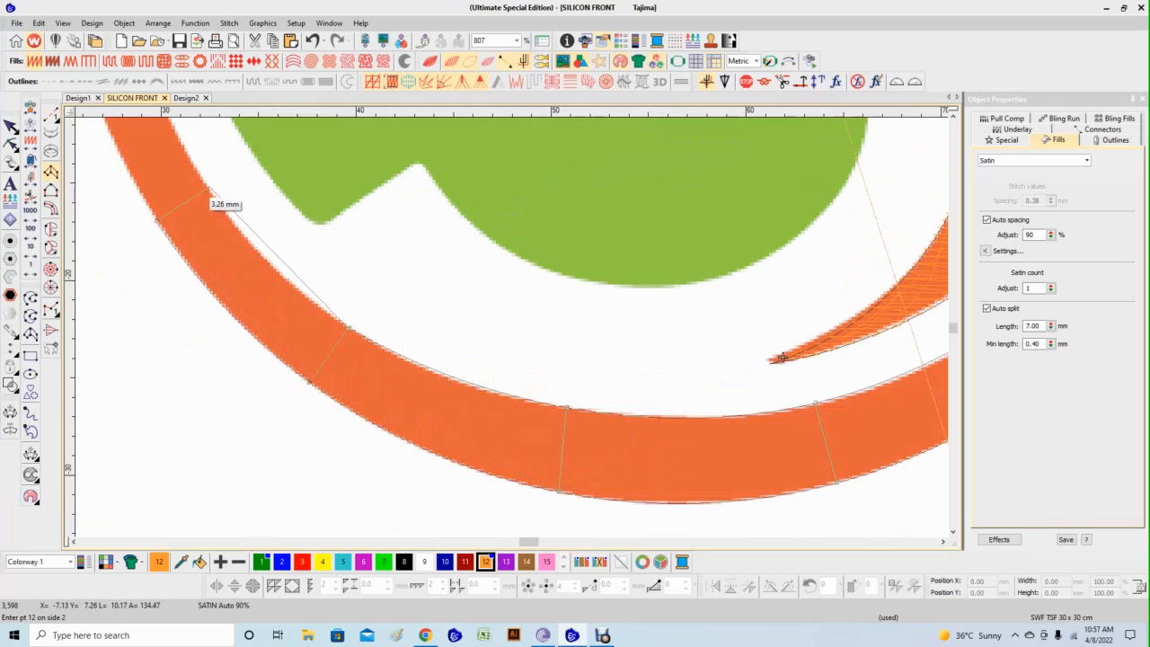
right_click(212, 189)
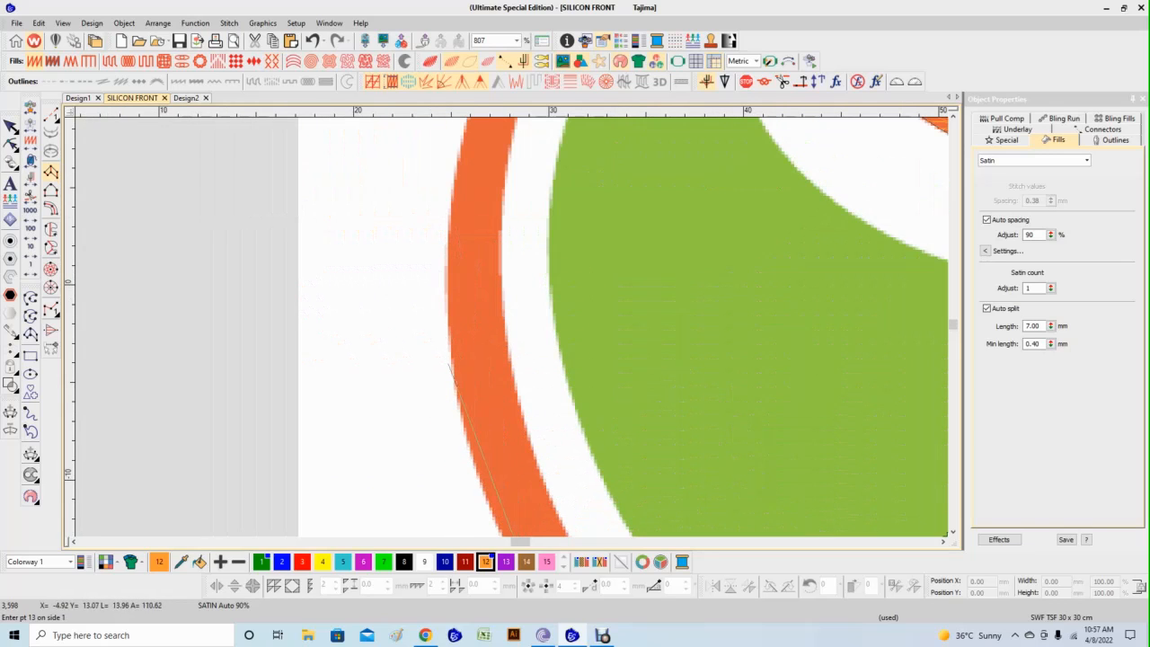
Place three curved point pairs across the ring's band up the left side.
right_click(456, 391)
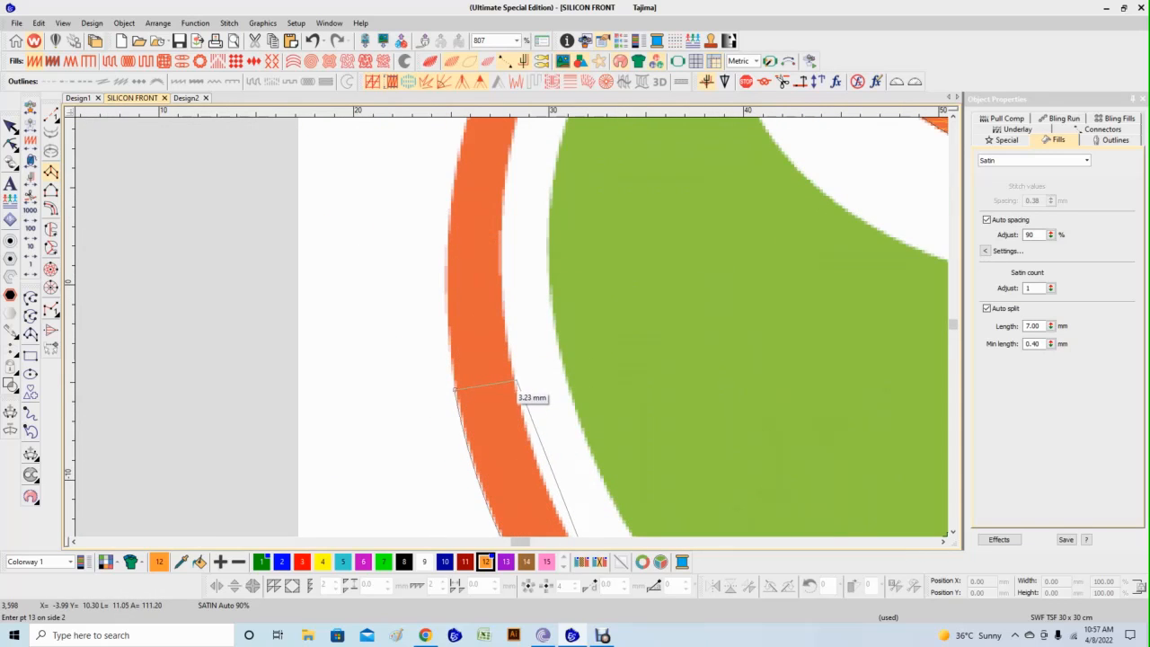
right_click(515, 380)
right_click(460, 245)
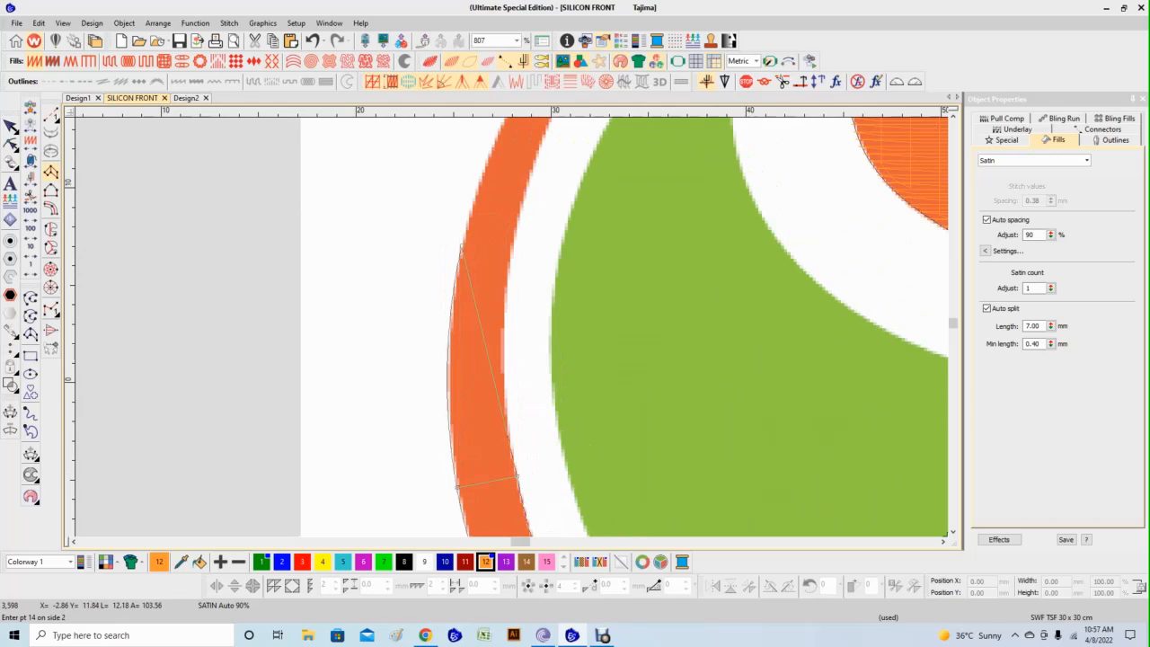
right_click(512, 261)
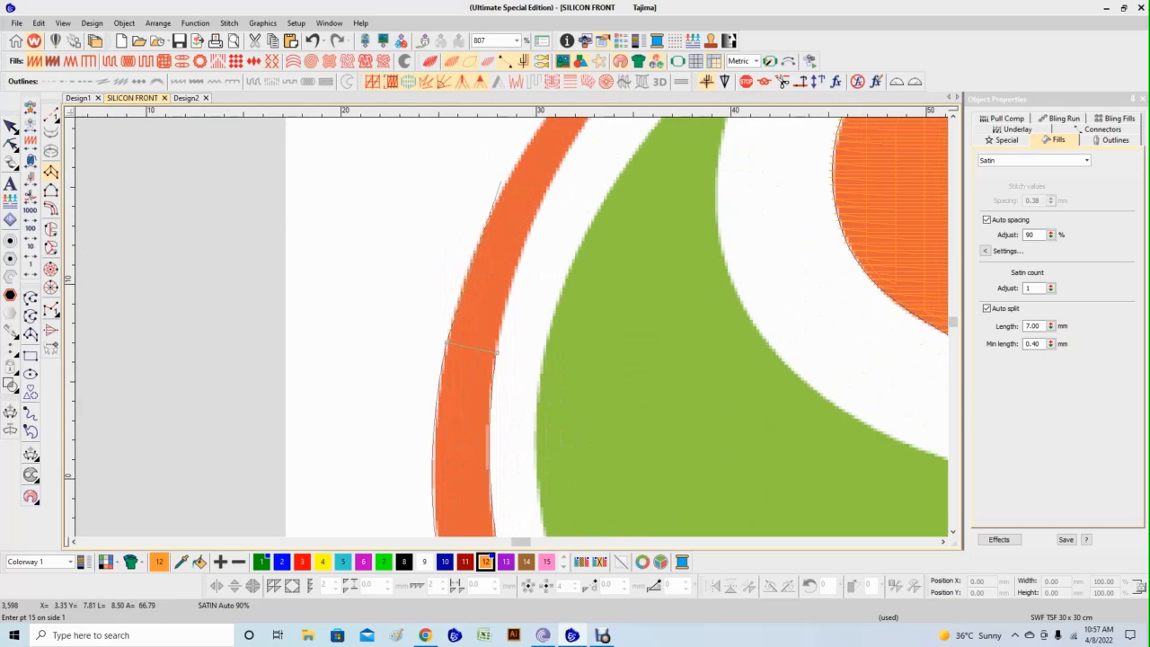
right_click(519, 159)
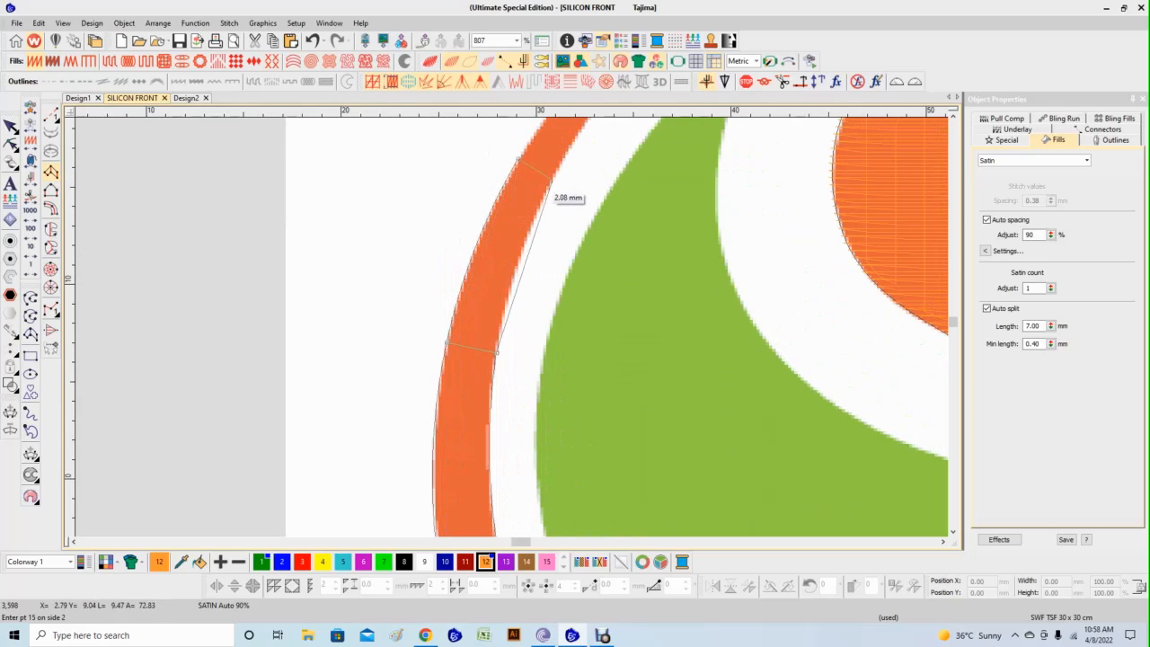
right_click(558, 177)
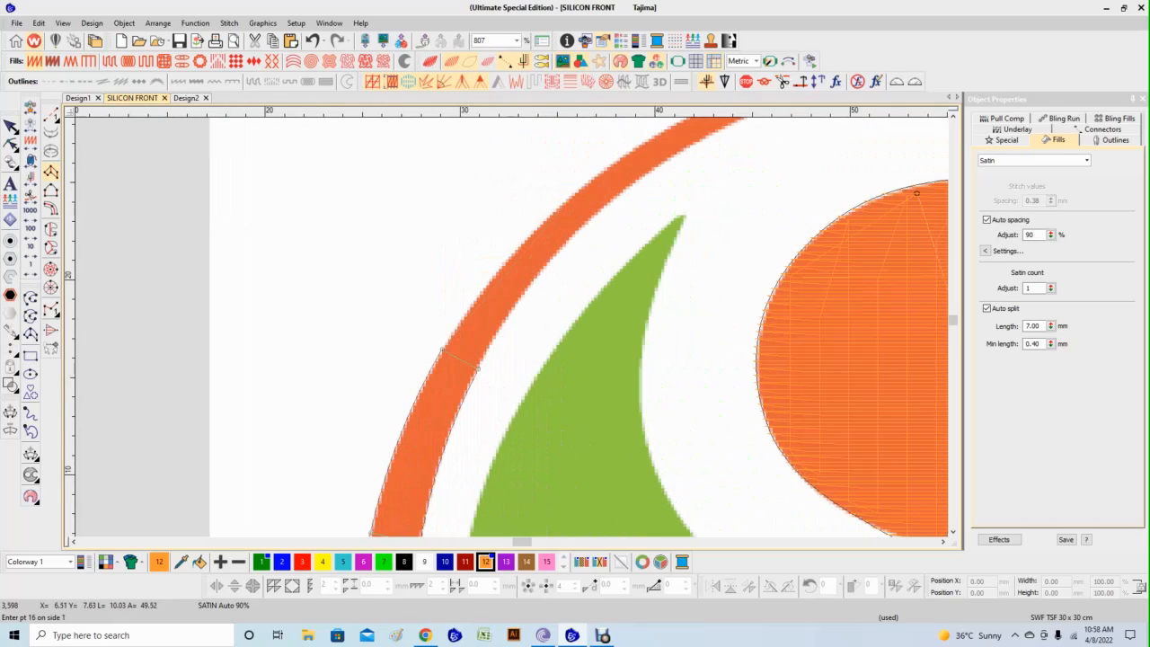
Continue the satin column with three curved point pairs along the ring's thinning upper left arc.
right_click(556, 211)
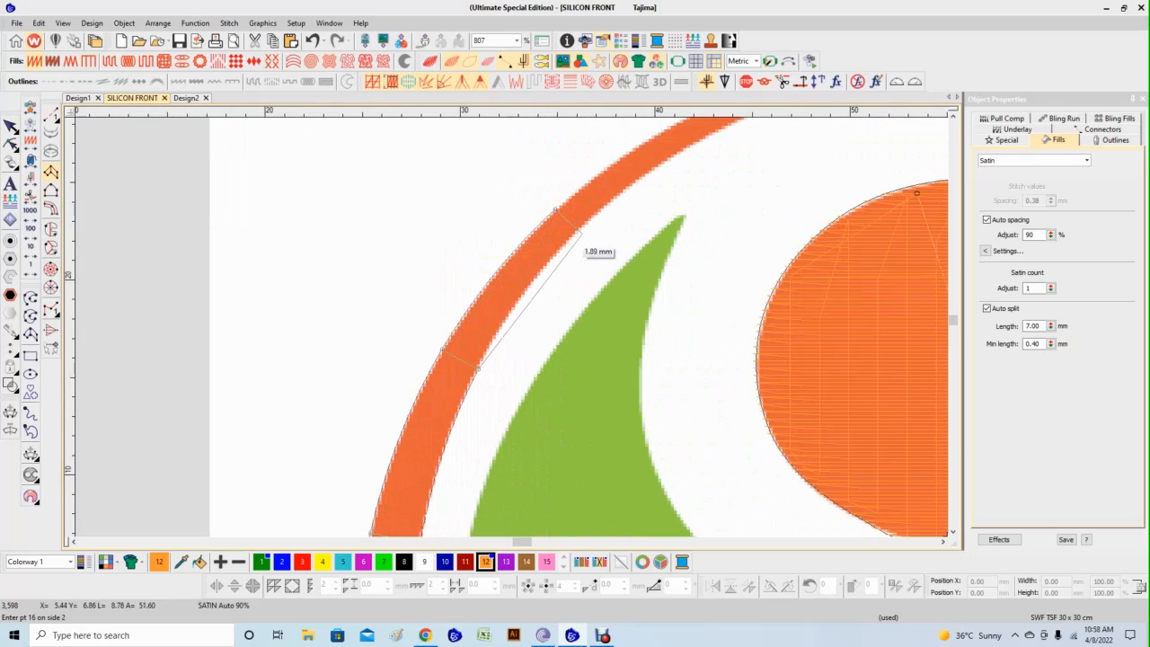
right_click(577, 232)
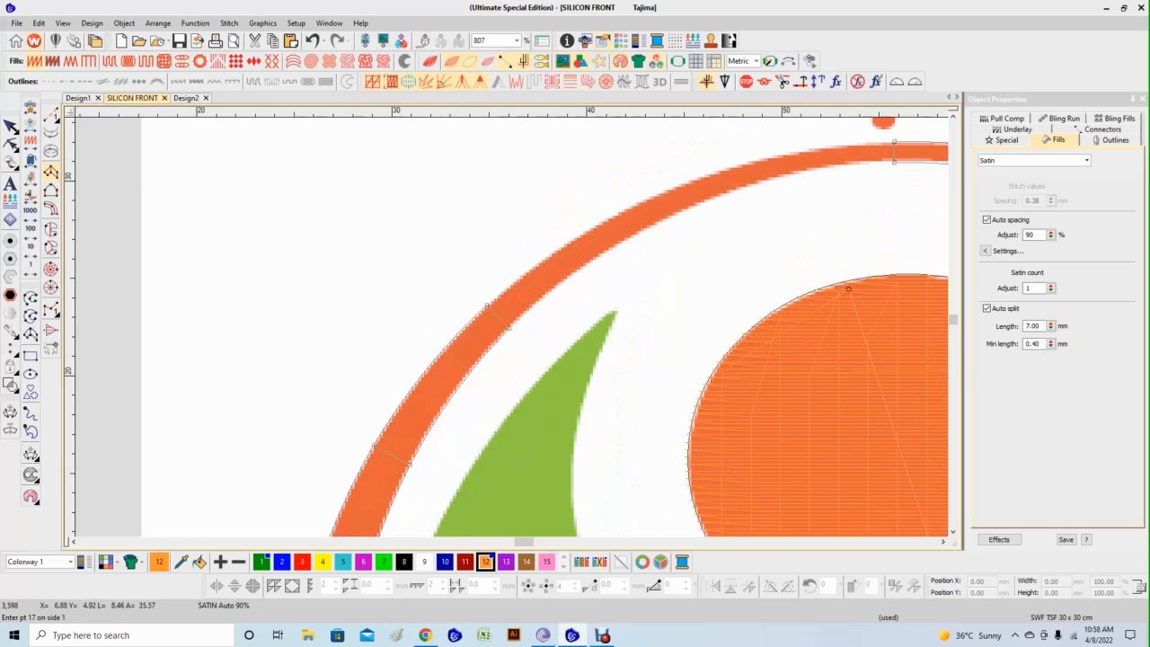
right_click(657, 195)
right_click(665, 218)
right_click(617, 252)
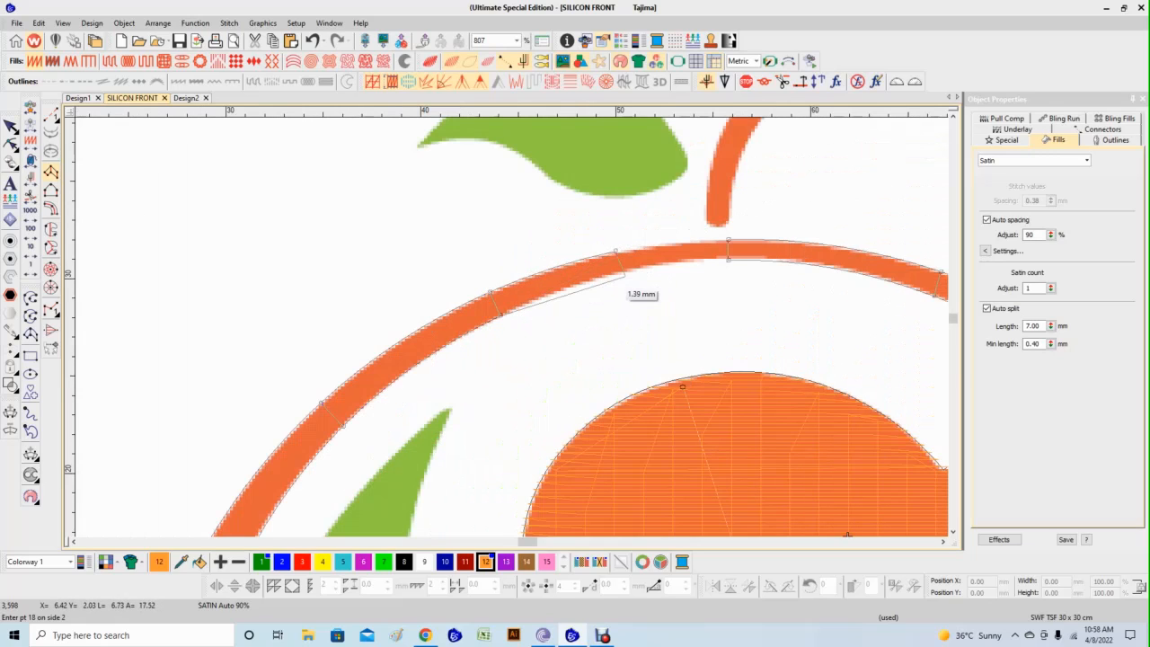
right_click(621, 271)
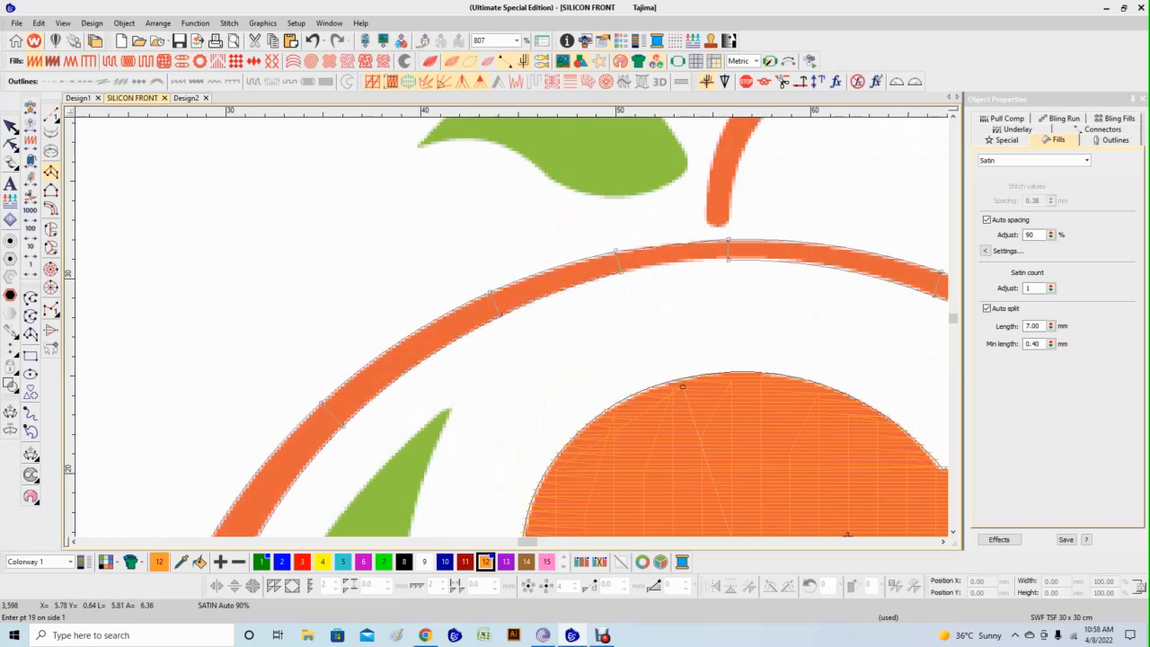
Close the satin ring at its starting point pair at the top, generate its stitches and end digitizing with the ring selected.
right_click(729, 239)
right_click(729, 261)
key(Return)
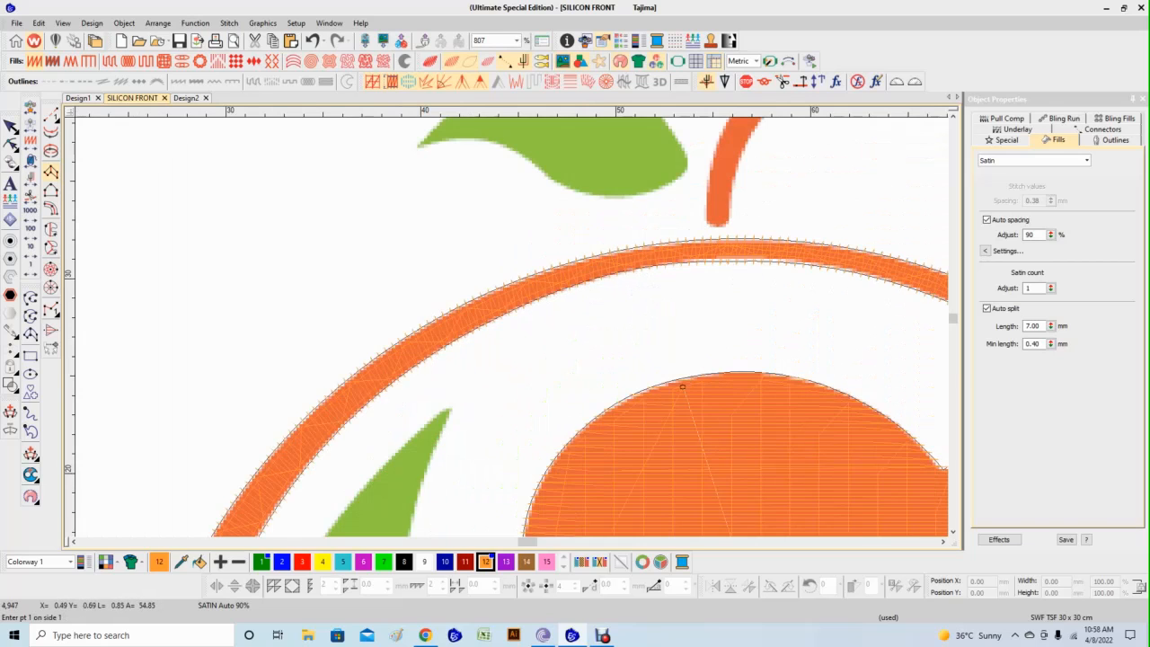
scroll(729, 260, down, 2)
key(Escape)
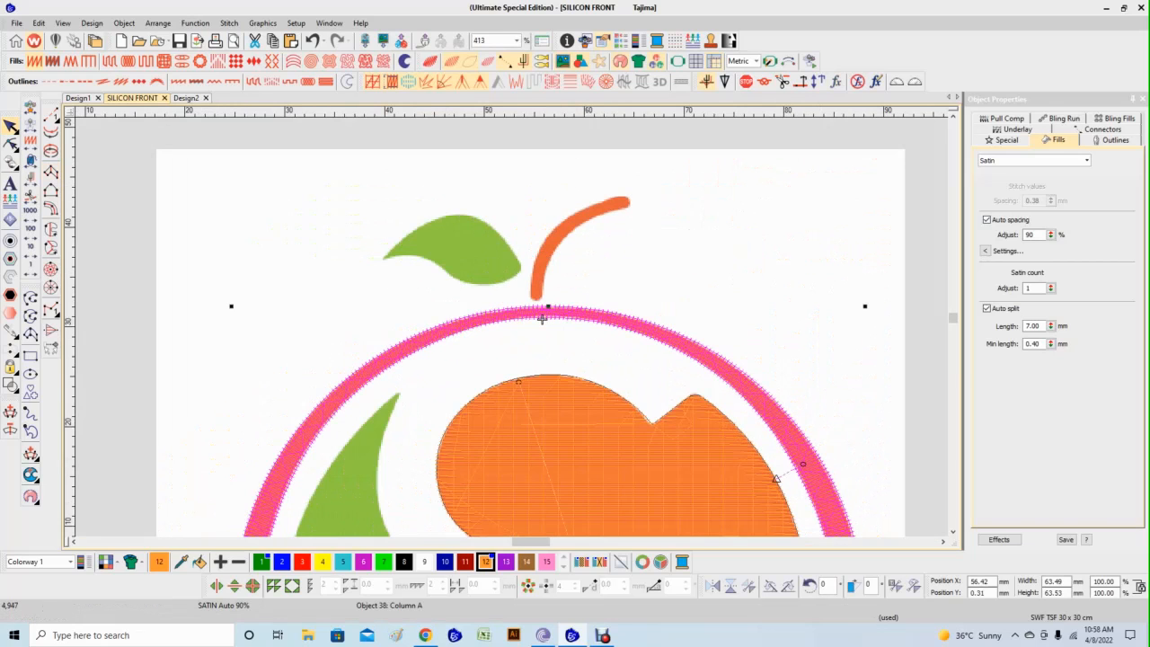
Turn off auto spacing for the satin ring and set its stitch spacing to 0.35 mm.
key(alt+Return)
text(.)
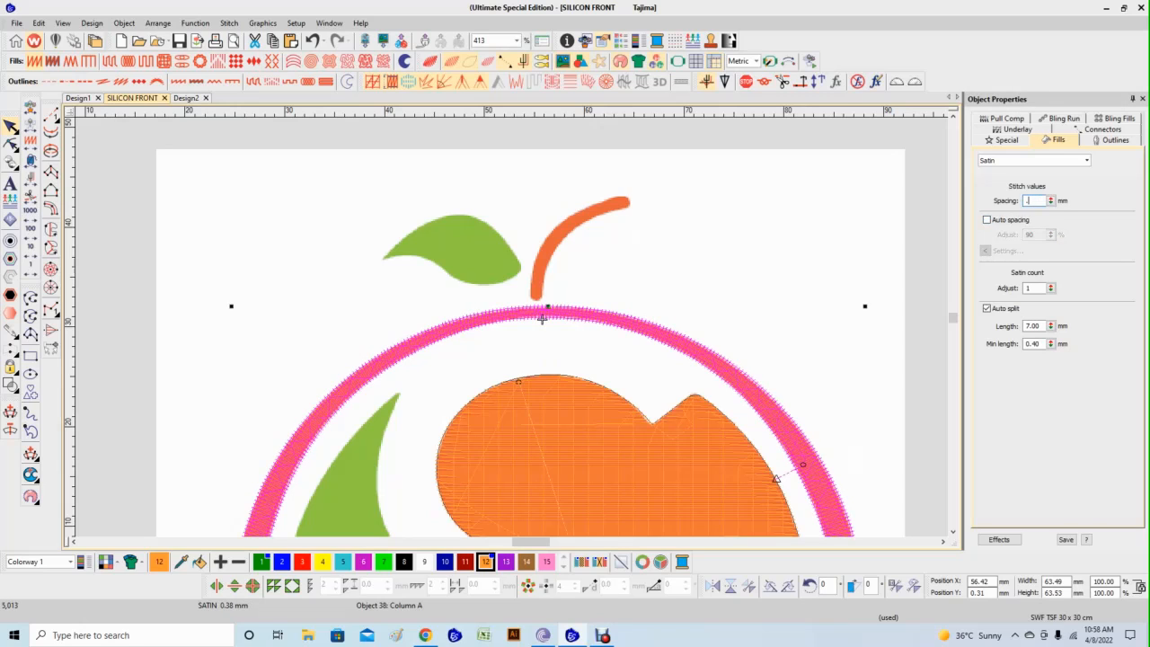
text(35)
key(Return)
Change the ring's first underlay from Edge run to Zigzag and adjust its first margin.
key(ctrl+Tab)
key(alt+Down)
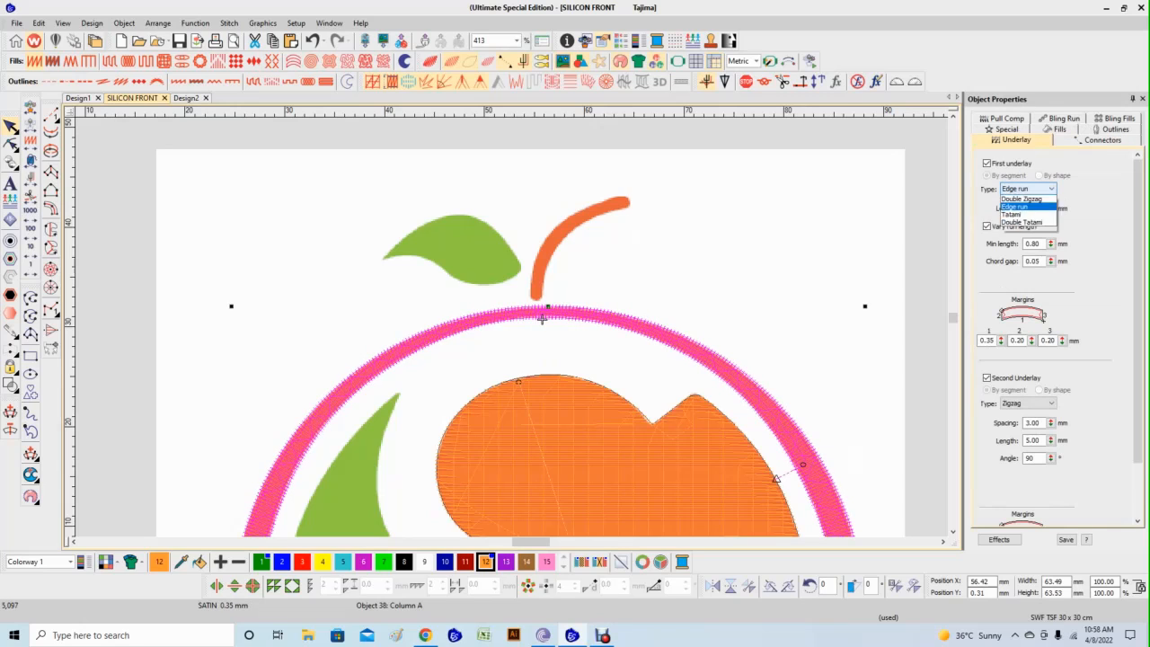
key(Up)
key(Up)
key(Return)
key(Tab)
key(Tab)
key(Tab)
key(Tab)
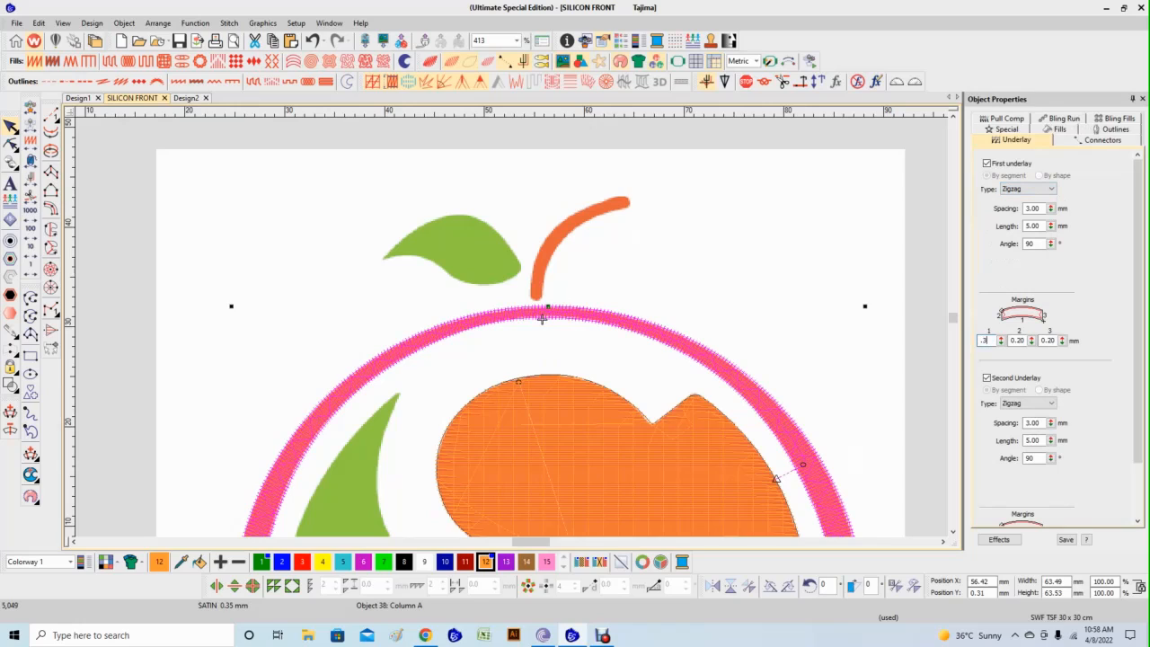
key(Return)
Turn off the ring's second underlay and deselect the ring.
key(Tab)
key(Tab)
key(Tab)
key(space)
key(Escape)
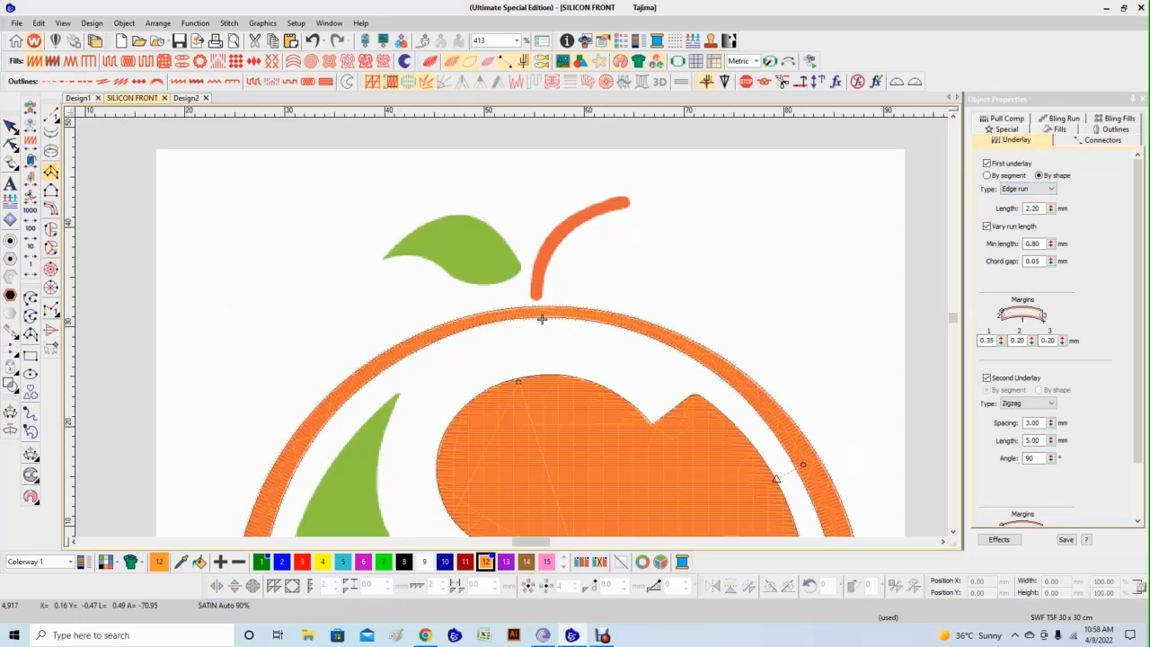
Start a satin Column A object for the orange stem with three straight point pairs at its rounded lower end.
key(b)
drag(488, 168, 744, 371)
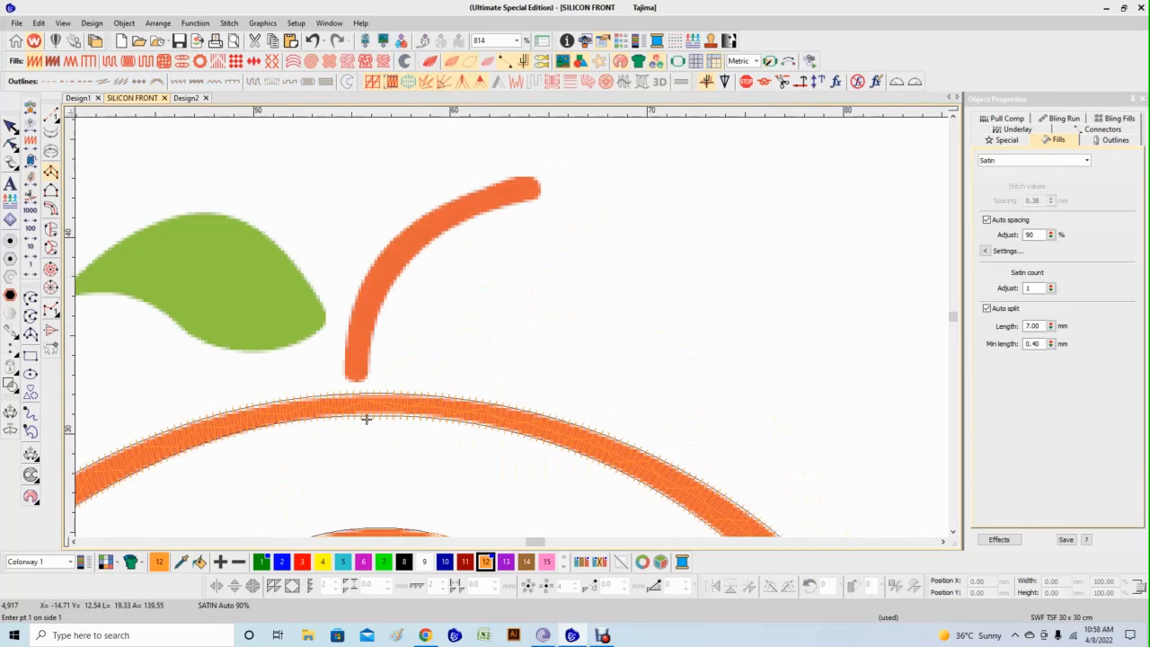
scroll(367, 419, up, 1)
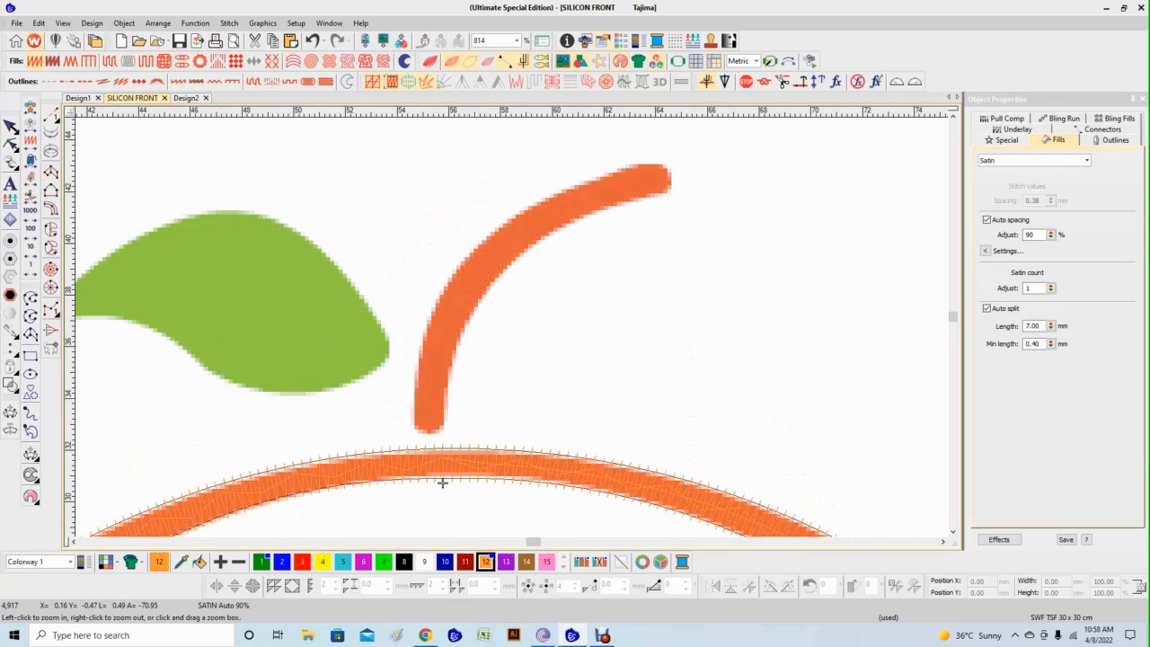
click(486, 493)
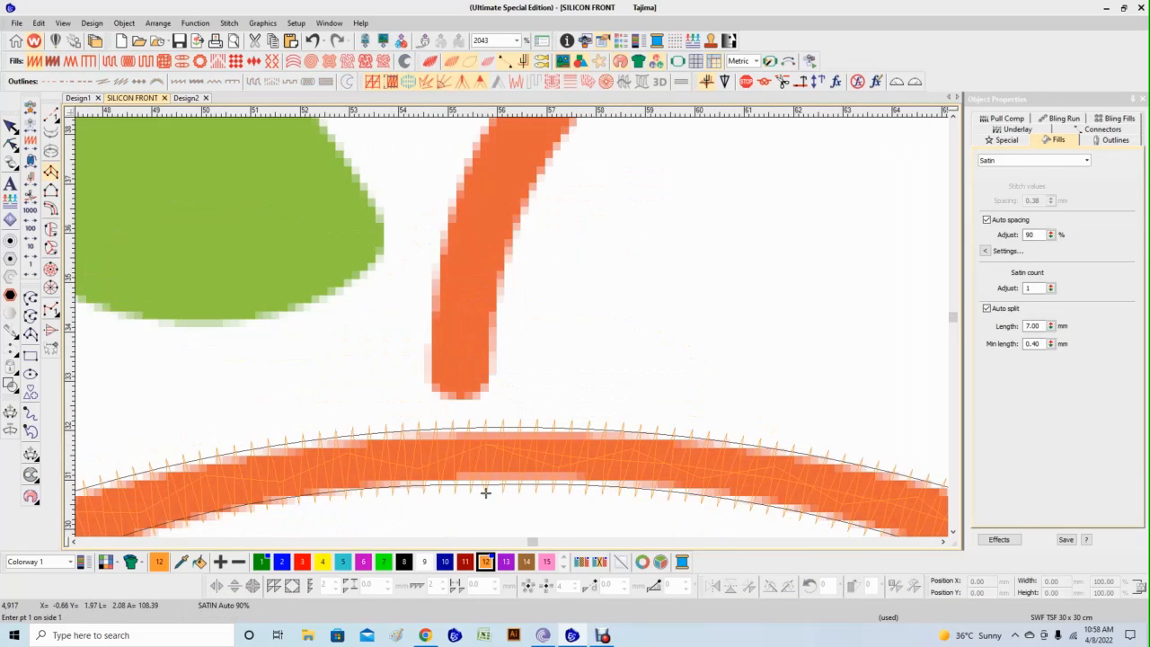
click(454, 397)
click(470, 397)
click(439, 389)
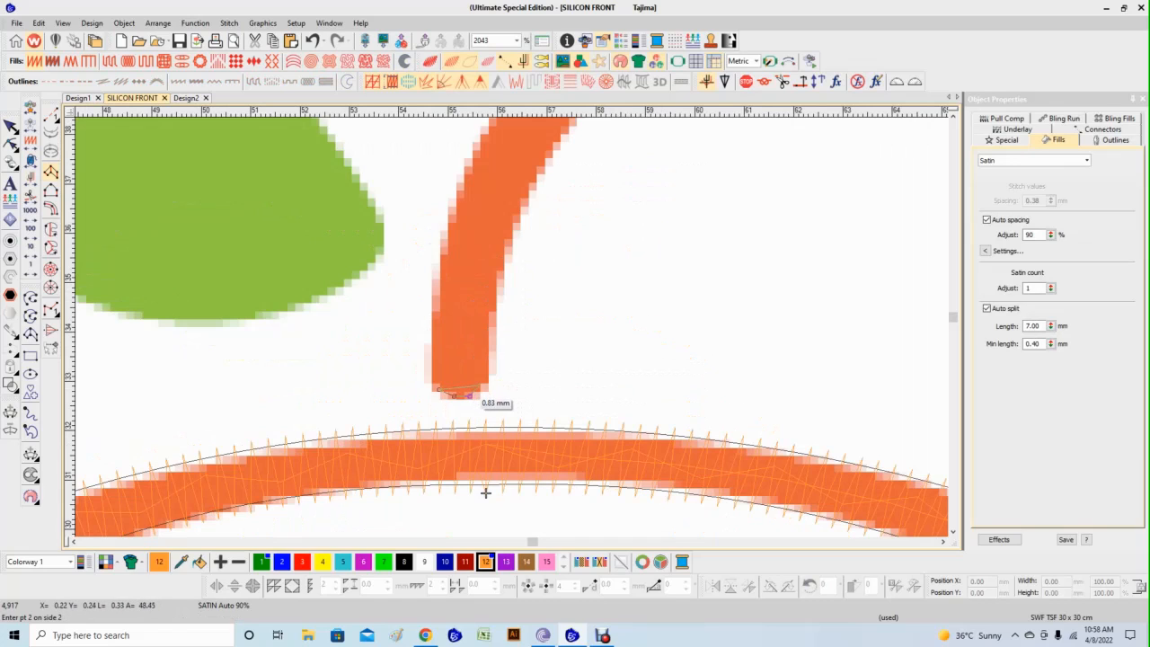
click(483, 389)
click(432, 374)
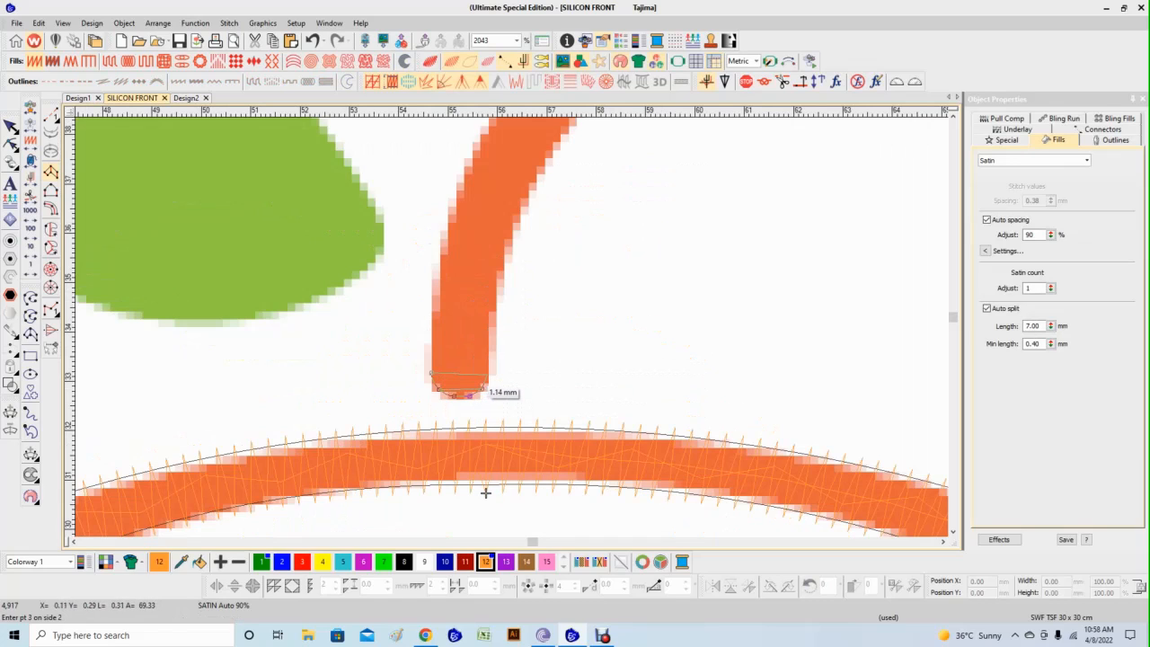
click(490, 374)
Continue the satin stem with a straight point pair above its lower end and curved pairs up through the bend.
scroll(505, 370, down, 2)
click(471, 244)
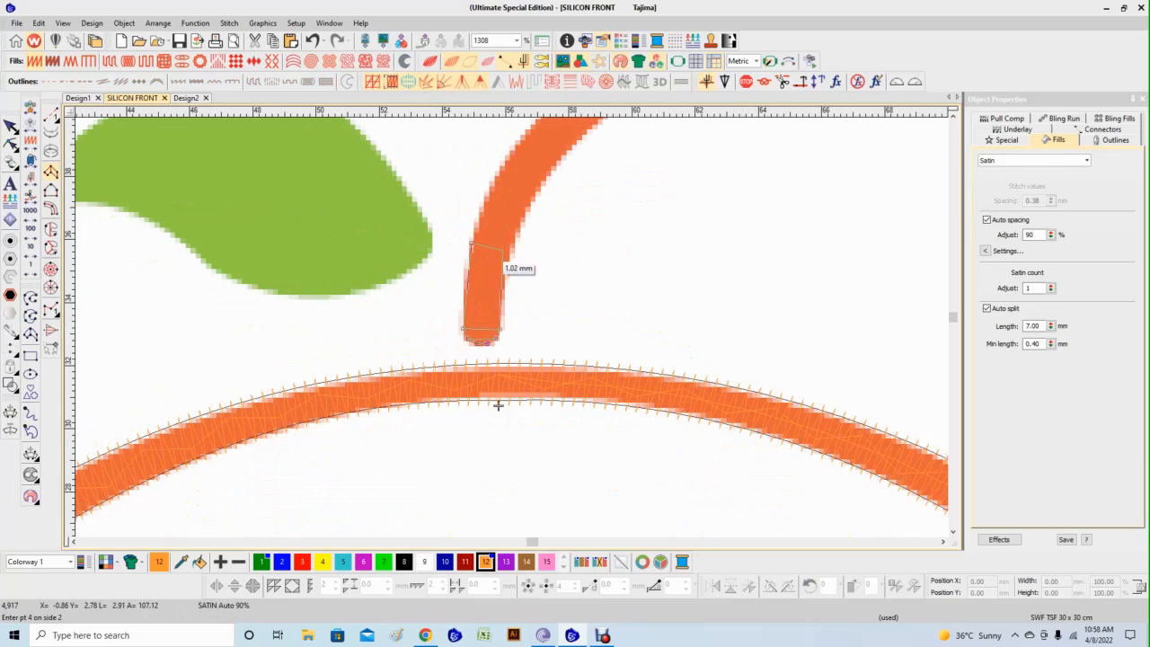
click(510, 253)
key(c)
right_click(516, 229)
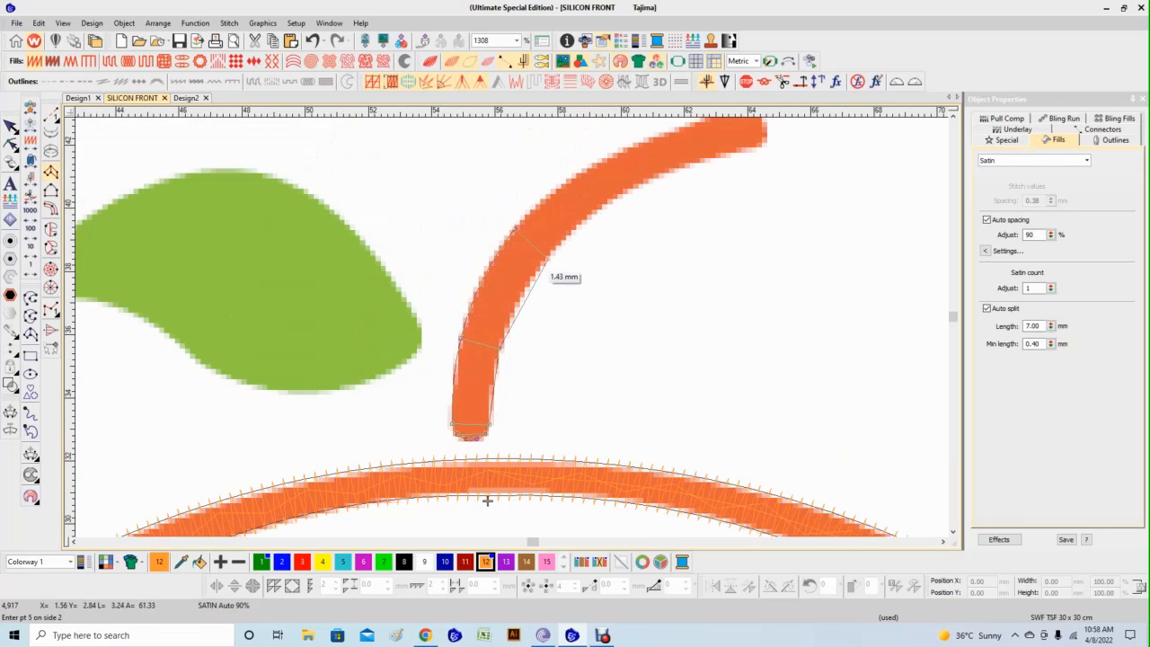
right_click(597, 165)
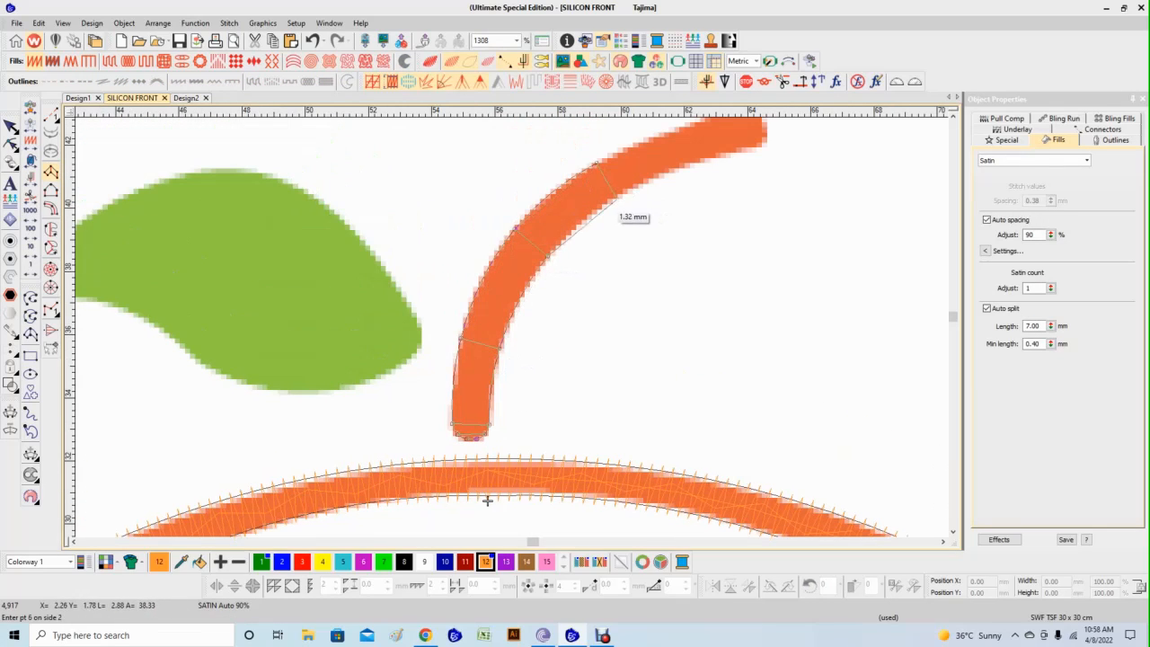
right_click(618, 198)
Place the remaining curved point pairs up to the stem's rounded upper tip and complete the satin column.
key(c)
right_click(602, 225)
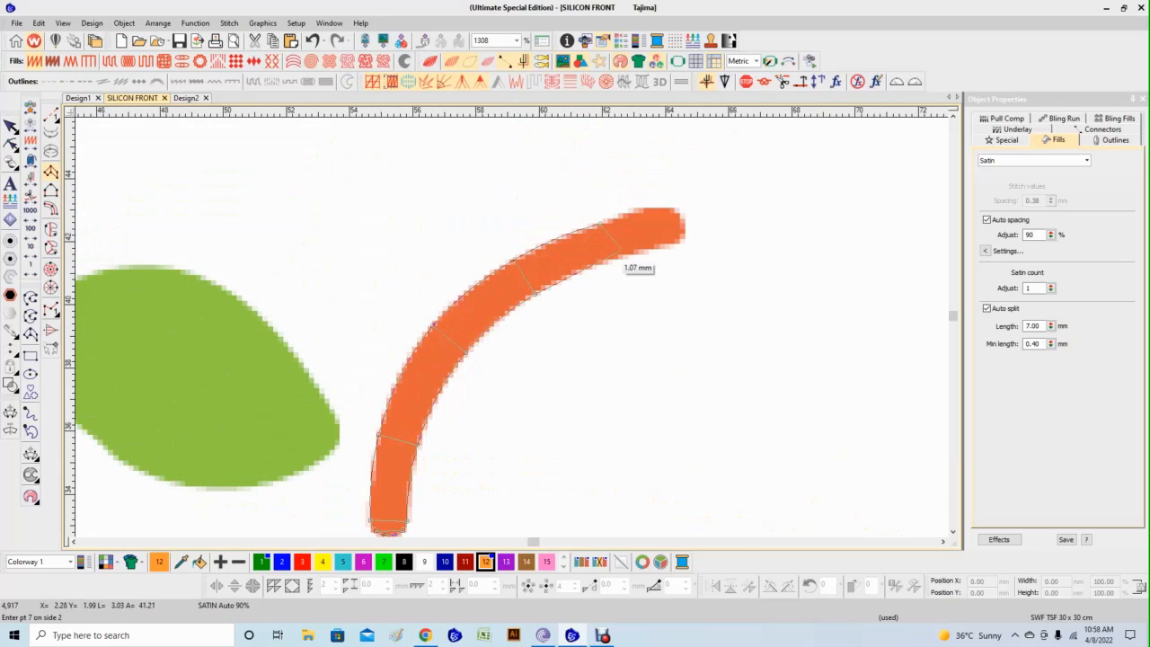
right_click(614, 258)
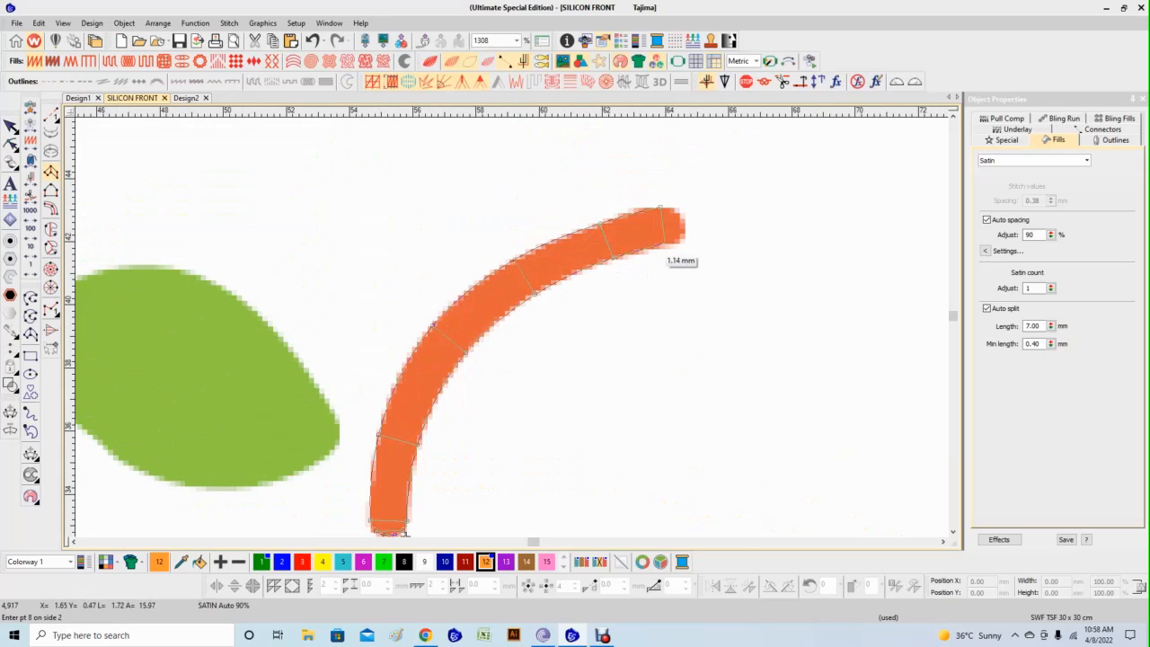
right_click(674, 209)
right_click(678, 238)
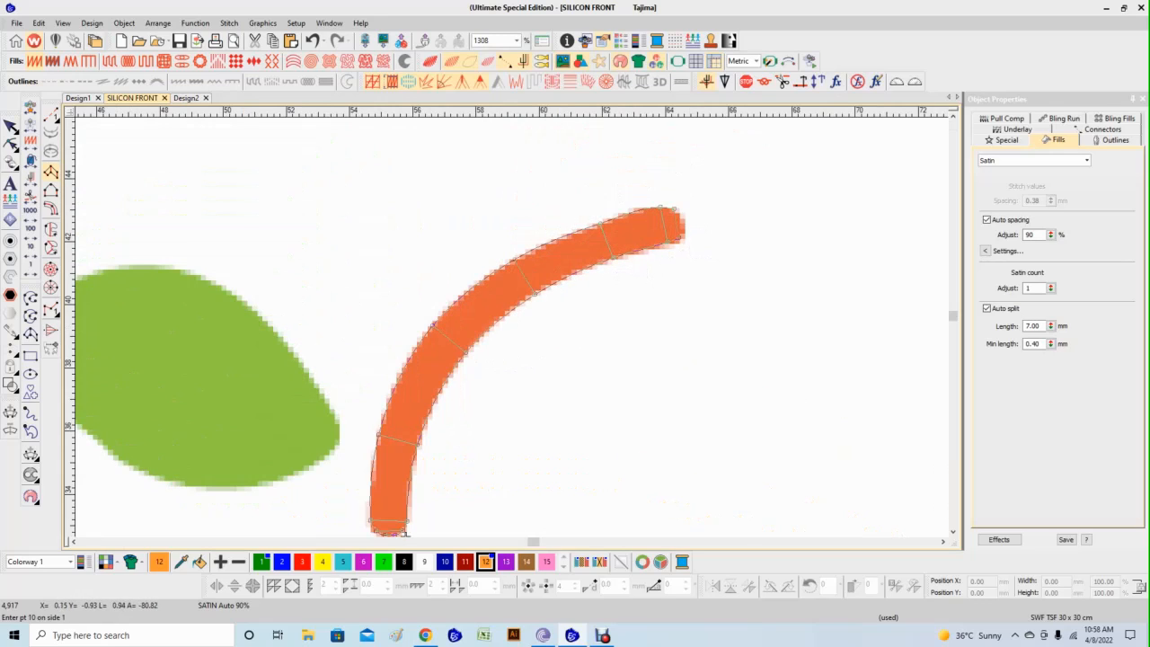
key(Return)
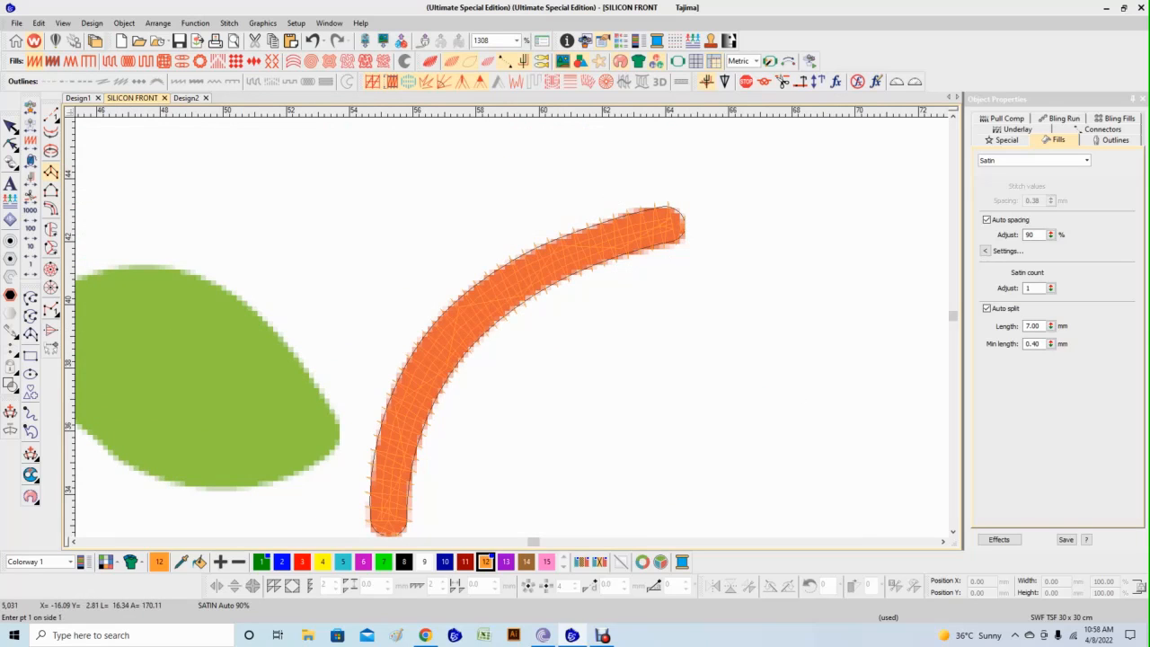
Reshape the stem's rounded upper end by adjusting its outline points to the artwork.
key(Escape)
key(h)
key(b)
drag(456, 159, 807, 332)
drag(618, 238, 618, 241)
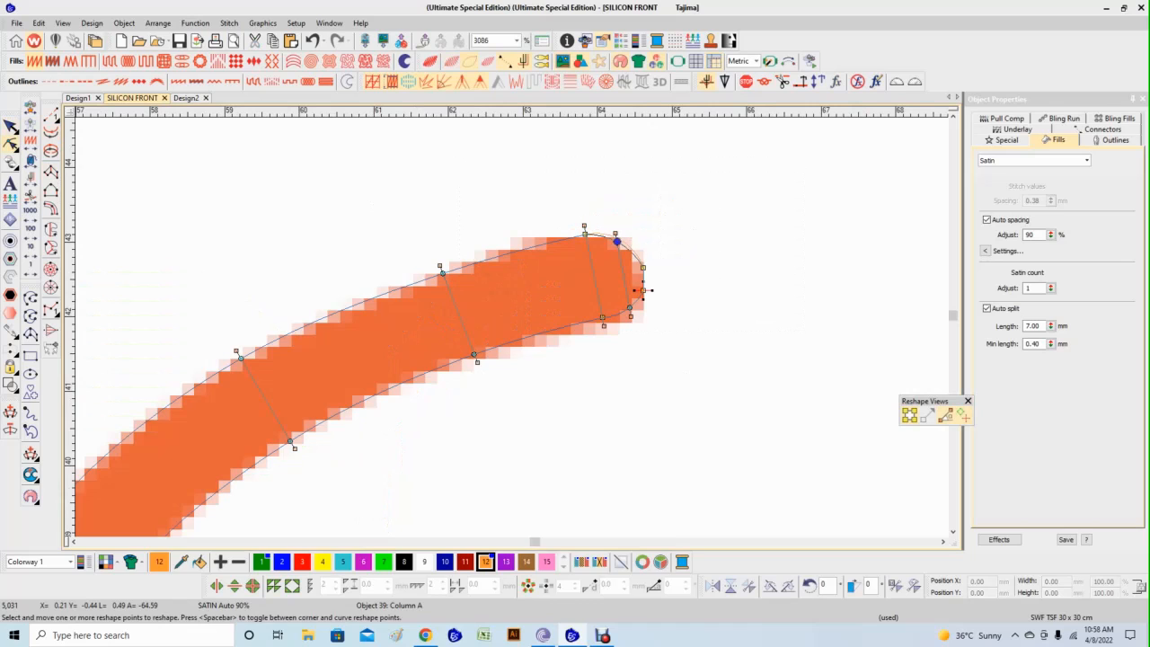
click(584, 235)
ctrl+click(630, 308)
scroll(526, 341, down, 8)
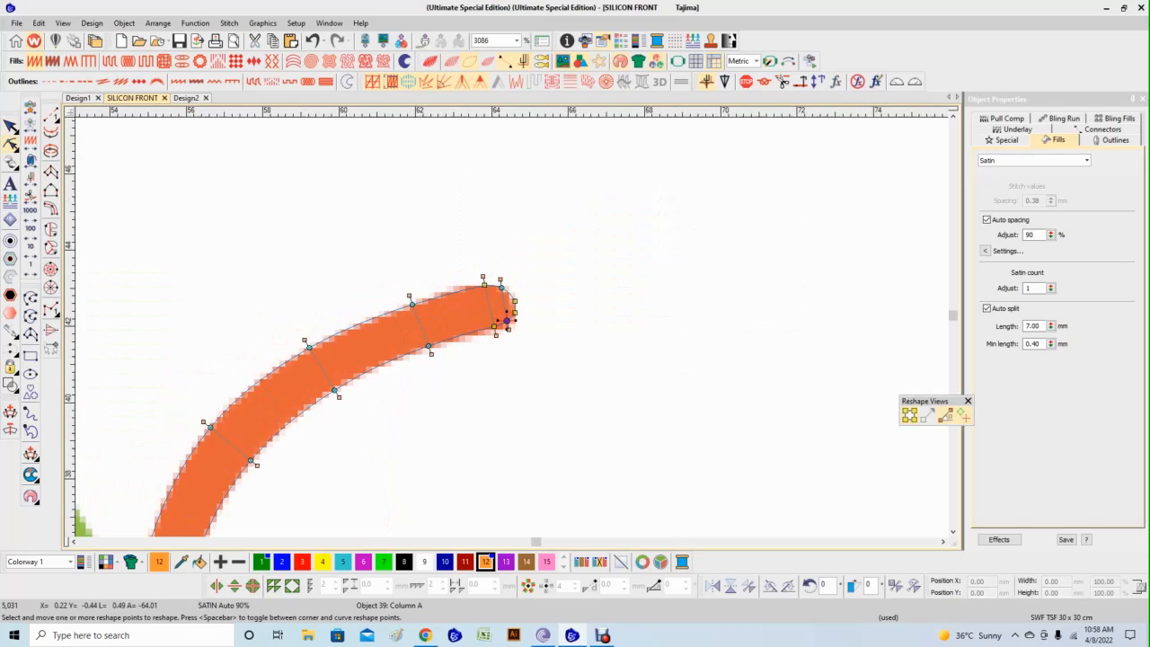
Shift the outline points at the stem's lower end upward and move the entry marker up to that end.
scroll(436, 475, up, 7)
drag(343, 353, 479, 427)
key(Up)
key(Up)
key(Up)
key(Up)
key(Up)
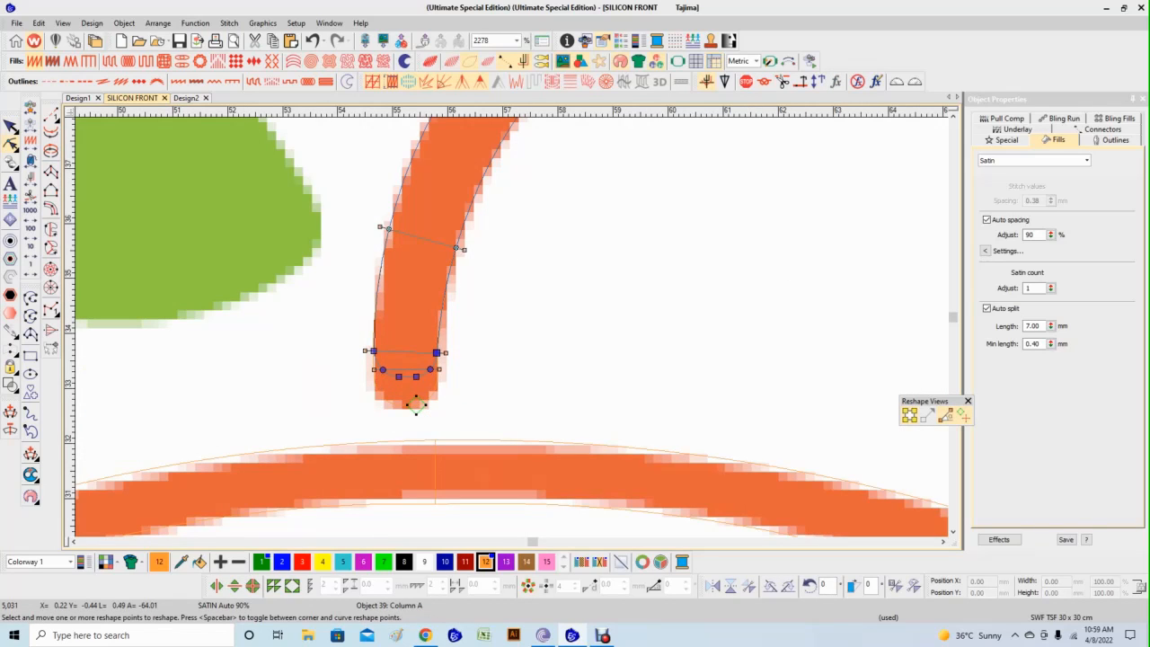
drag(415, 404, 412, 384)
Turn off auto spacing for the satin stem and set its stitch spacing to 0.35 mm.
click(10, 127)
click(986, 220)
click(1037, 200)
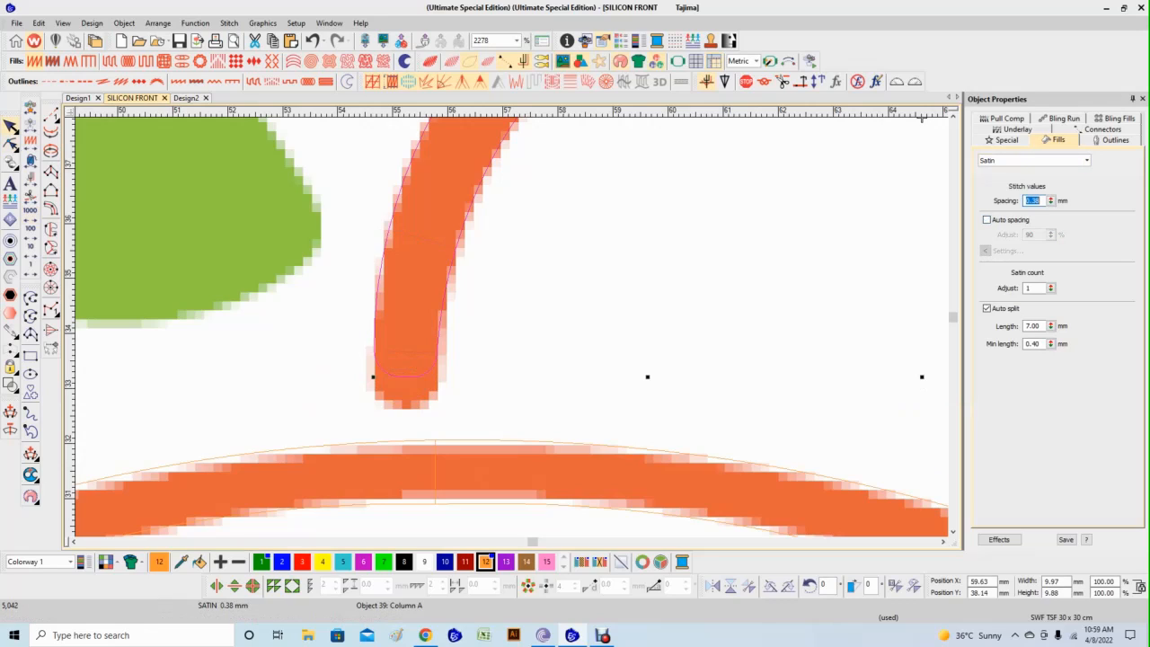
key(Return)
Change the stem's first underlay to Center Run, turn off its second underlay, and deselect the stem.
click(1017, 129)
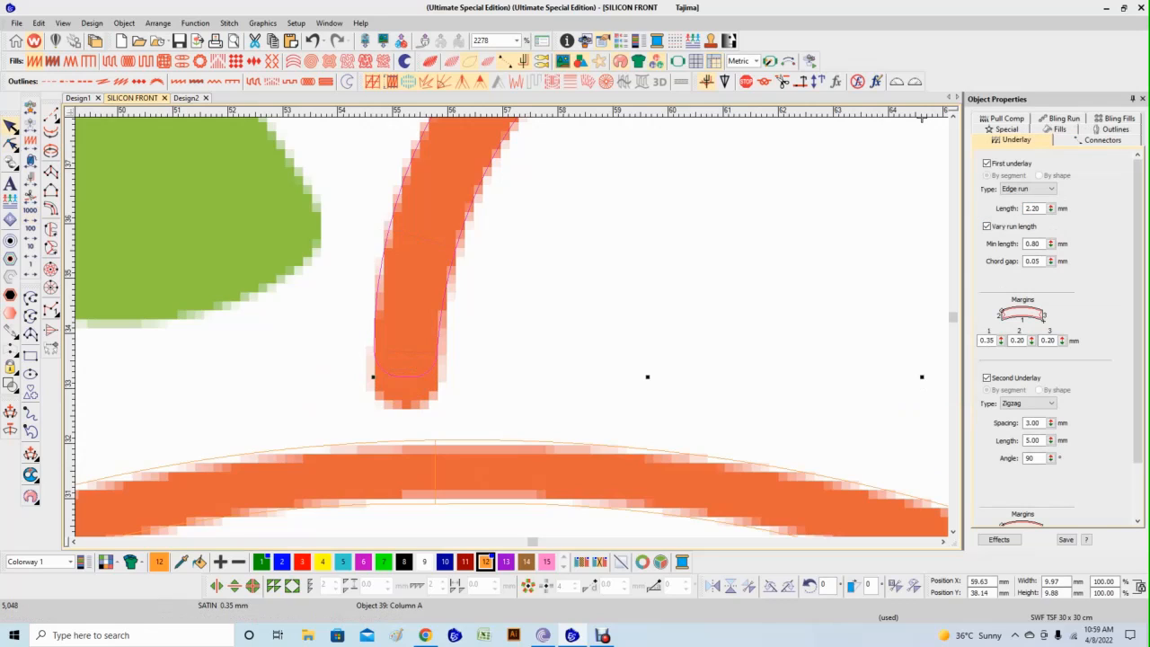
click(1028, 188)
click(1019, 200)
click(987, 378)
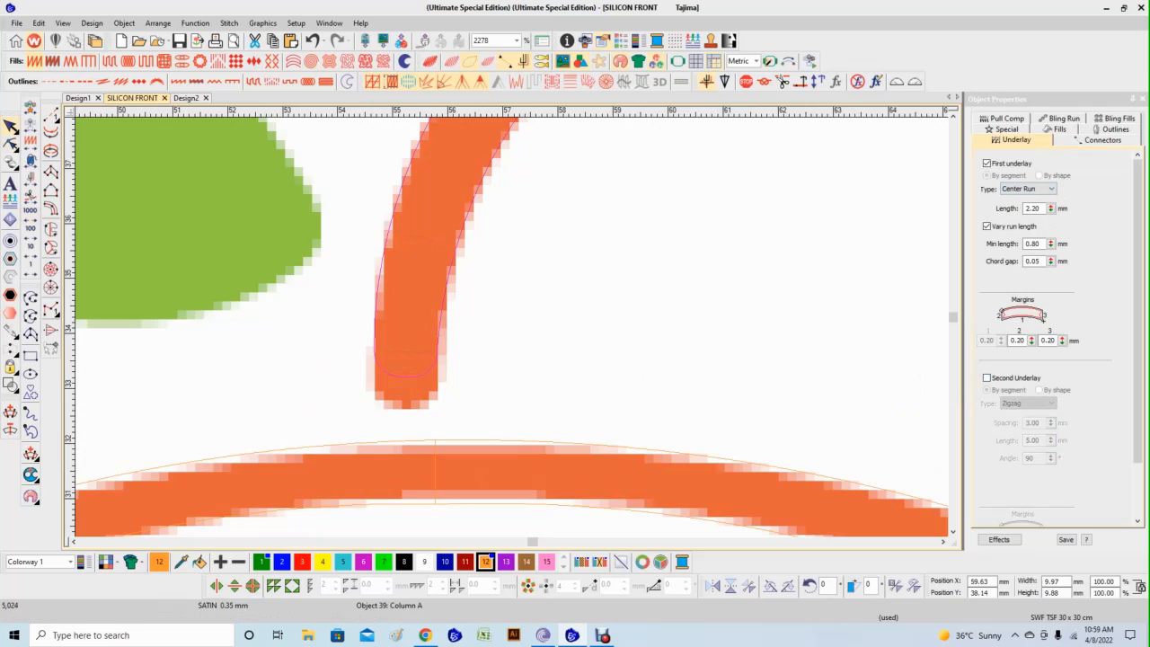
key(Escape)
Start a tatami Complex Fill in green colour 1 for the emblem's green half, tracing from the lower notch around the rounded corner.
scroll(508, 329, down, 3)
scroll(546, 306, down, 3)
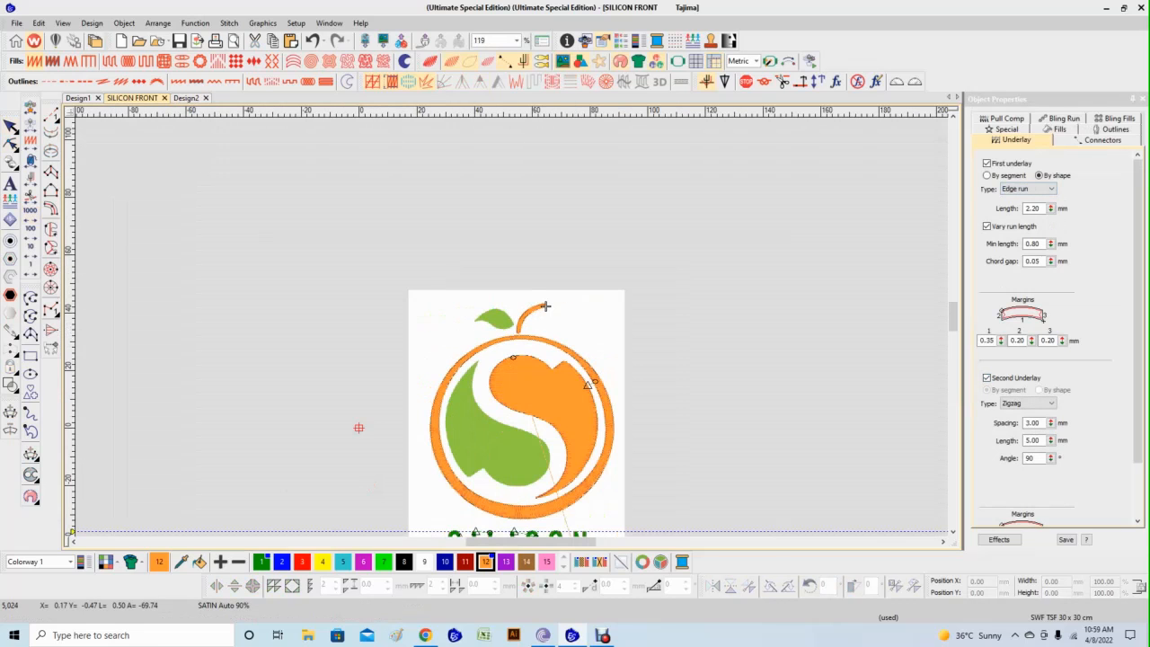
key(b)
drag(421, 330, 733, 532)
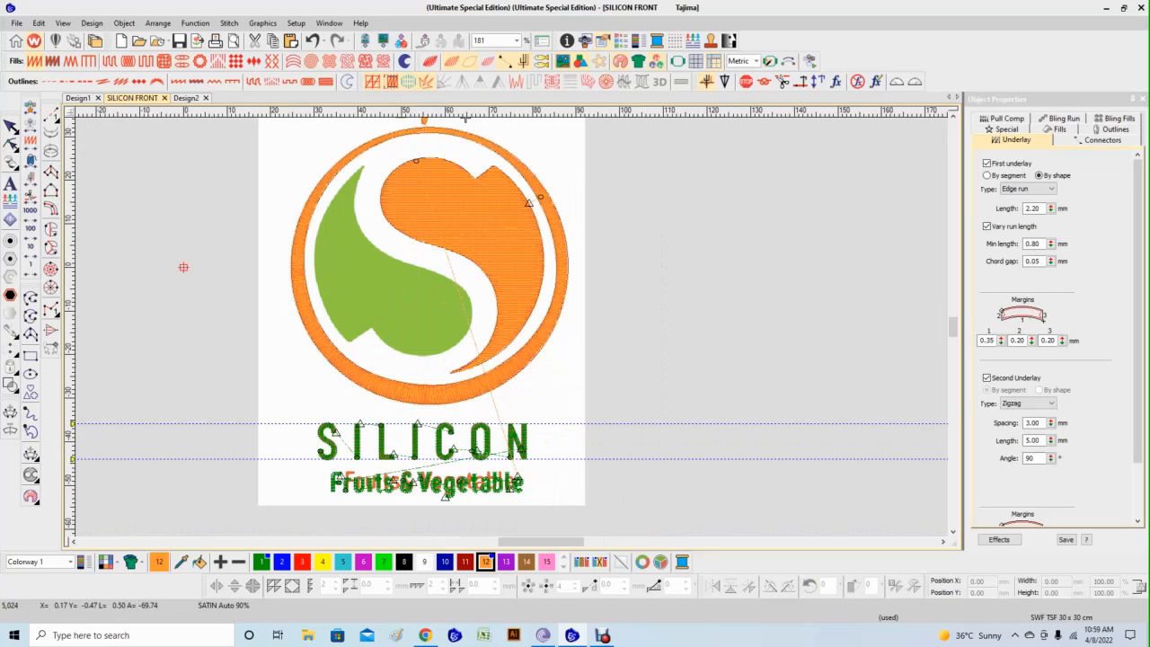
click(51, 231)
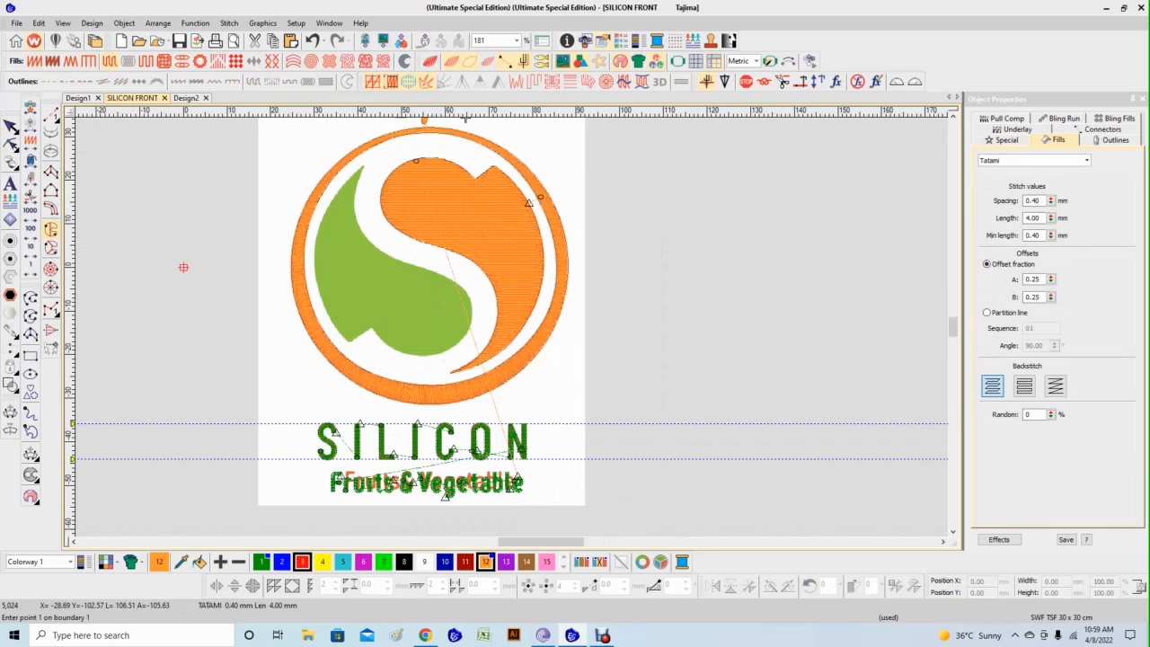
click(260, 561)
key(b)
drag(276, 145, 530, 386)
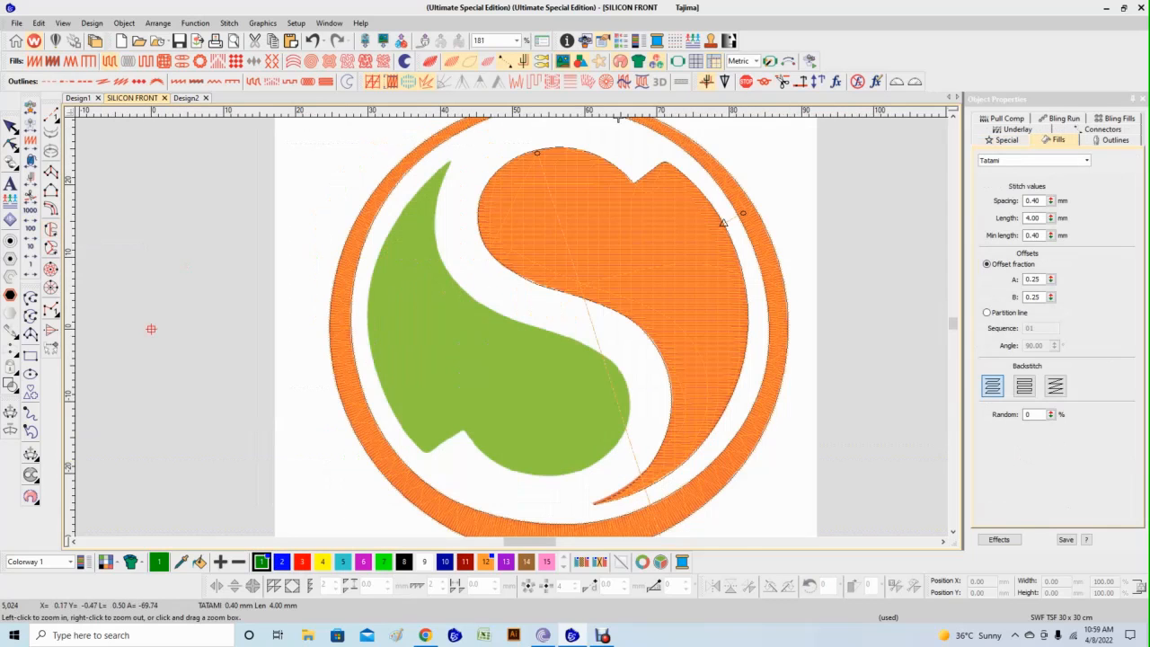
key(b)
drag(303, 260, 612, 419)
key(b)
drag(262, 257, 655, 504)
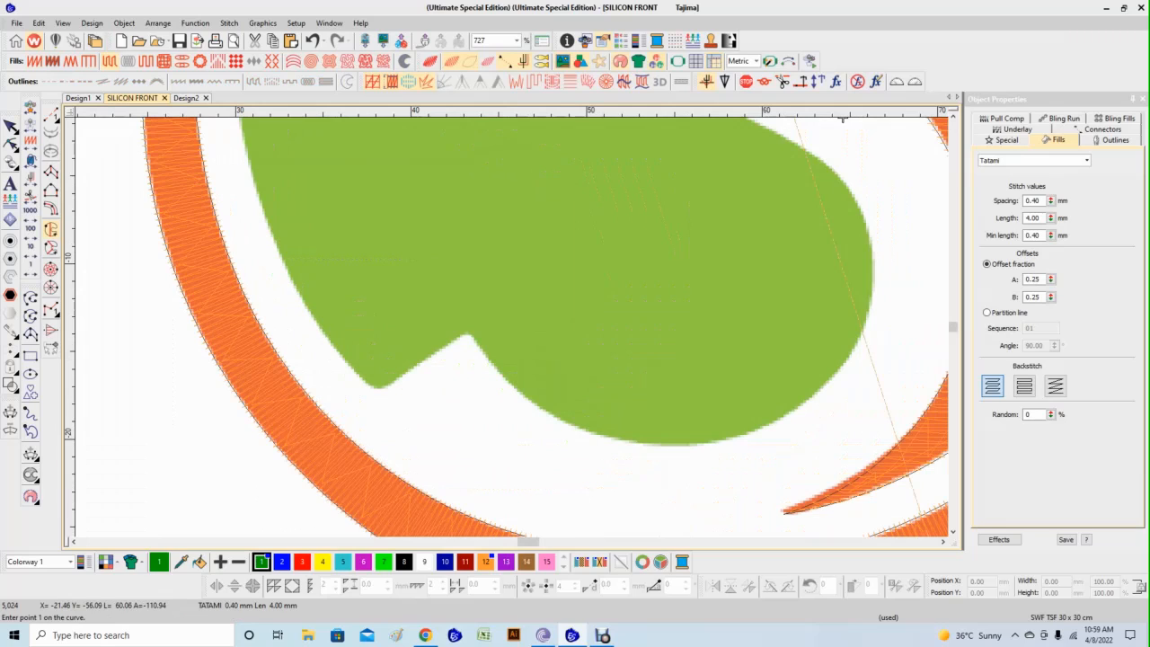
click(467, 334)
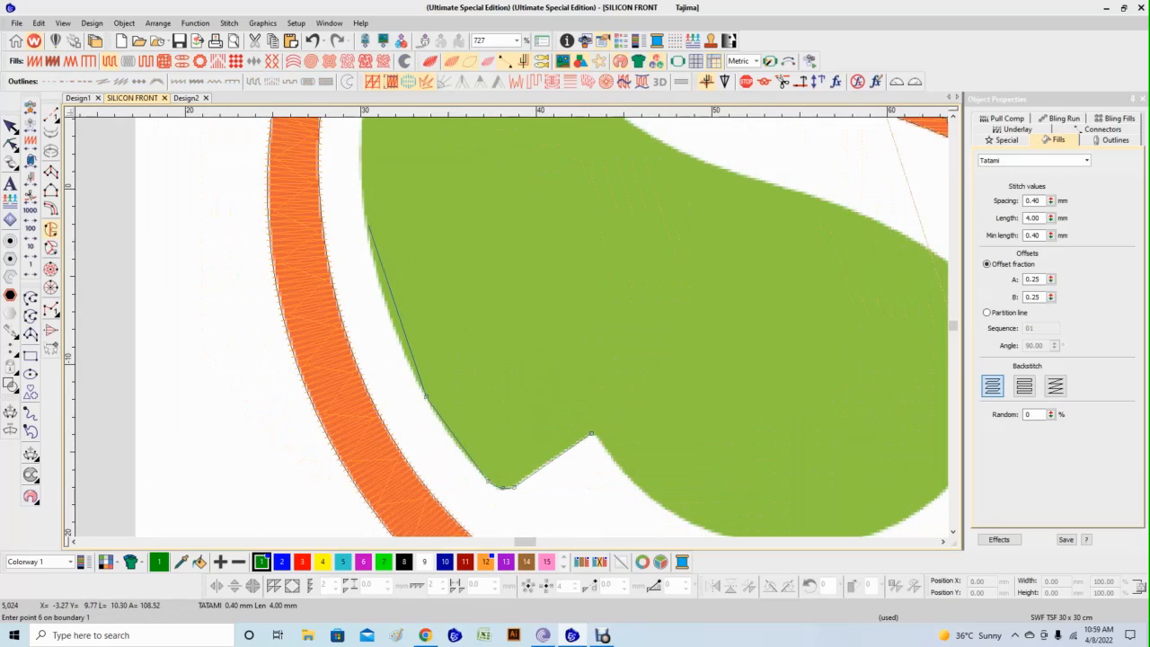
Trace the green shape's outer edge with curve points up to a corner point at its sharp upper tip.
right_click(371, 236)
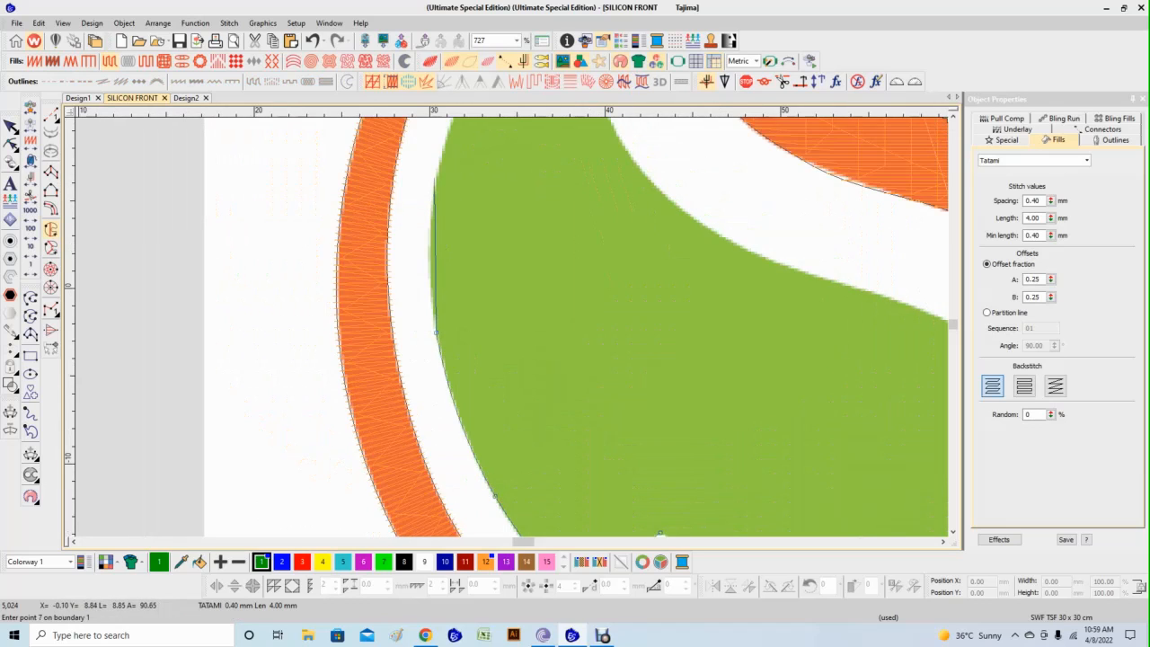
right_click(435, 188)
right_click(500, 224)
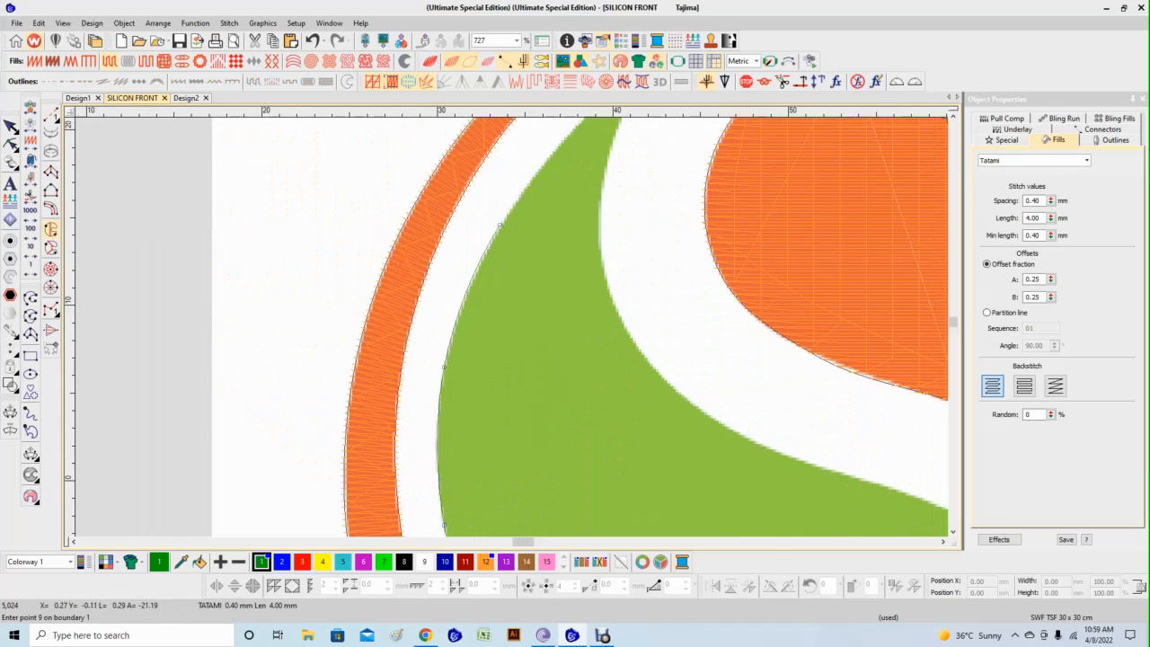
right_click(534, 232)
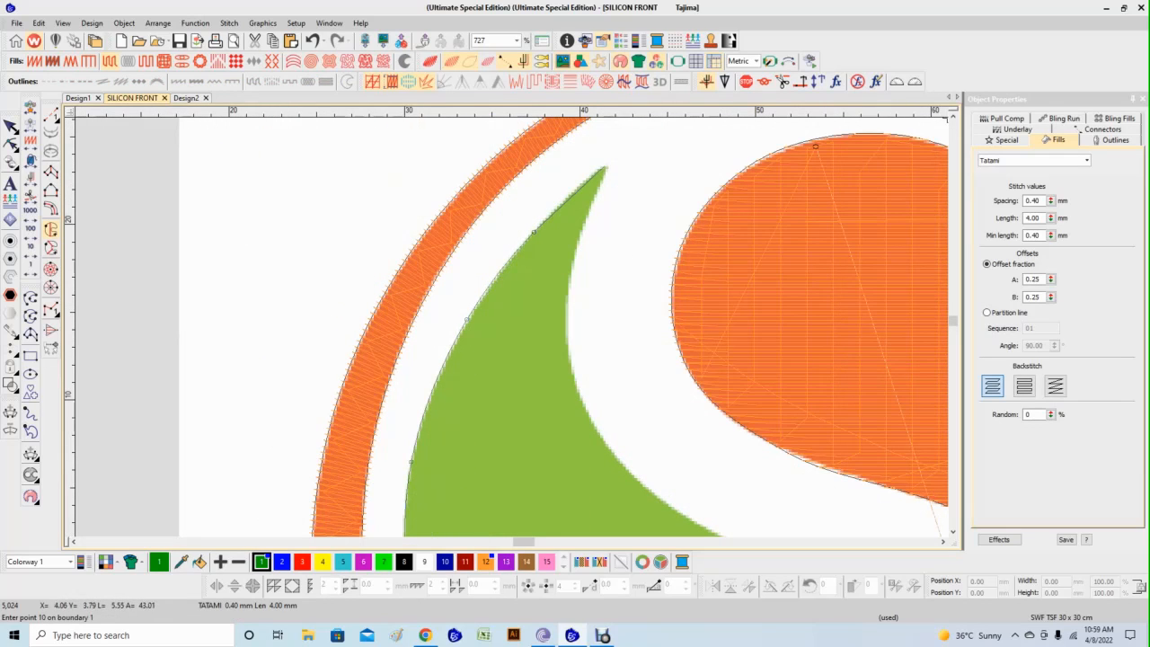
click(607, 165)
Trace the green shape's inner S-curve and rounded lobe with curve points back to the notch, and close the boundary.
right_click(568, 291)
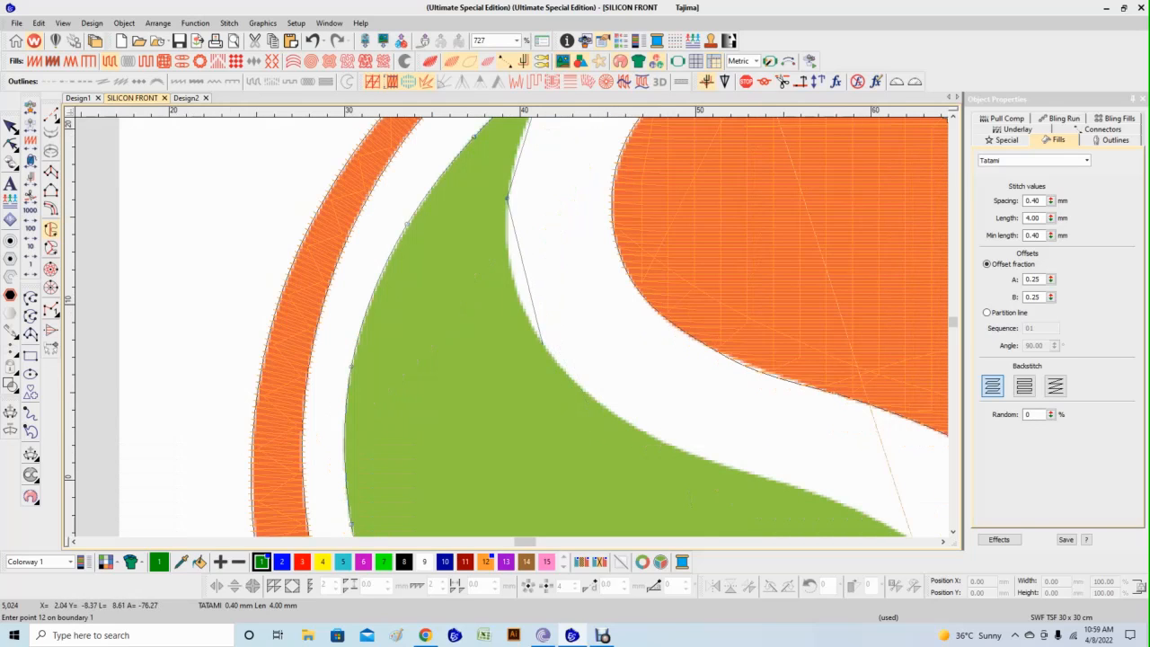
right_click(543, 358)
right_click(582, 345)
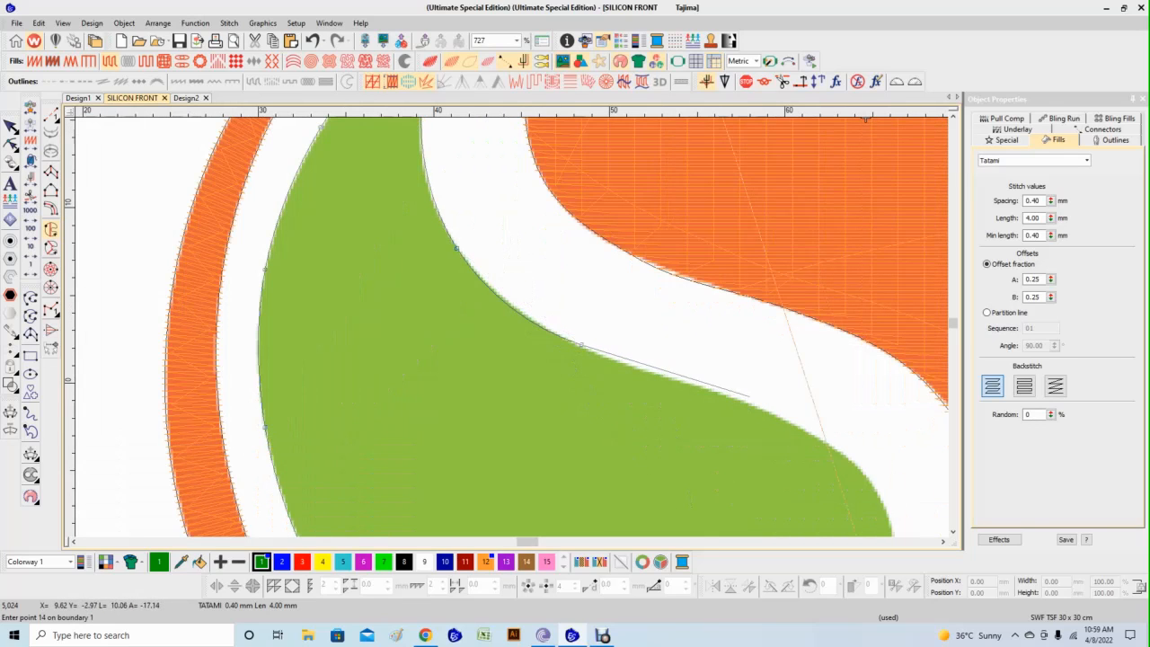
right_click(750, 402)
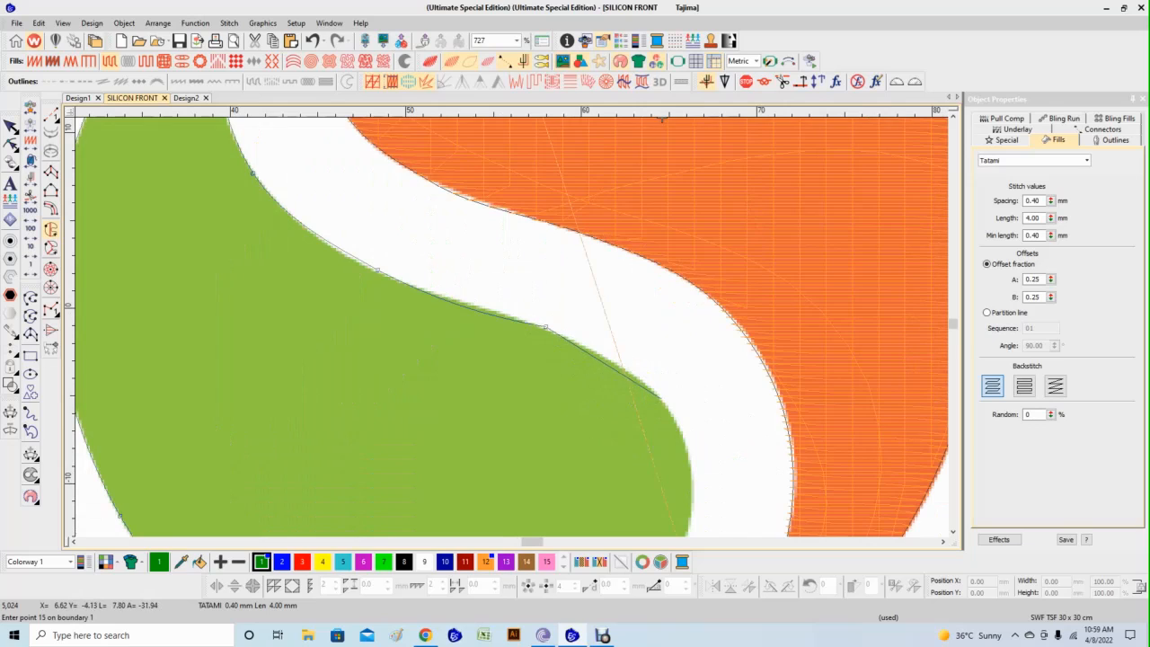
right_click(665, 399)
right_click(586, 428)
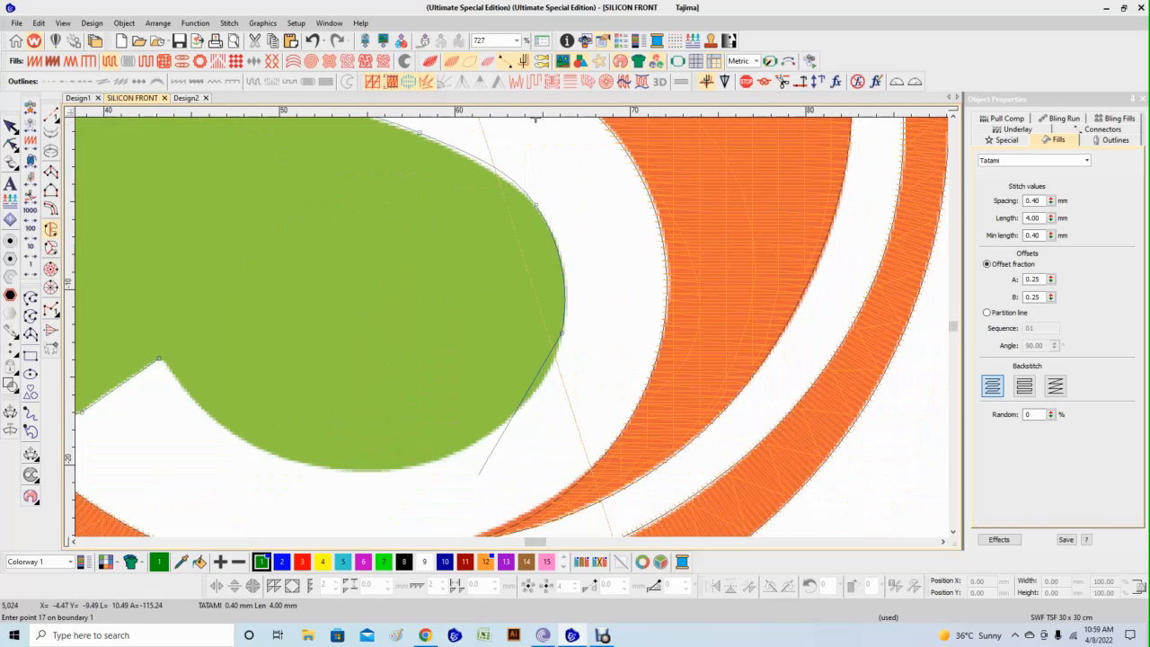
right_click(503, 535)
right_click(349, 469)
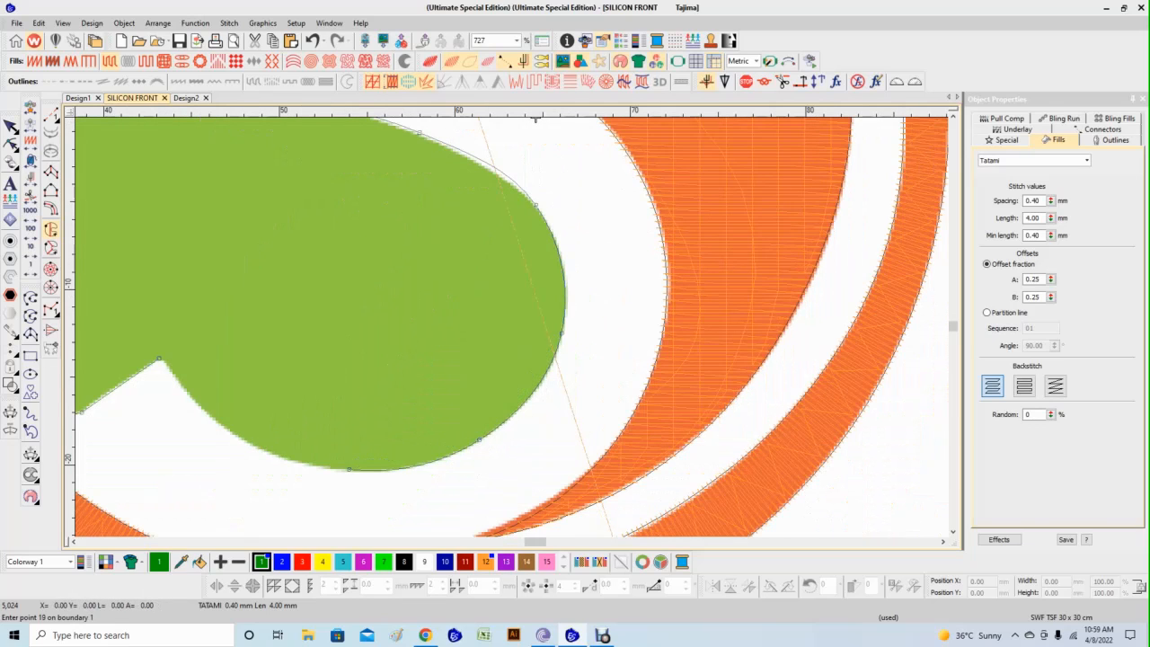
right_click(221, 425)
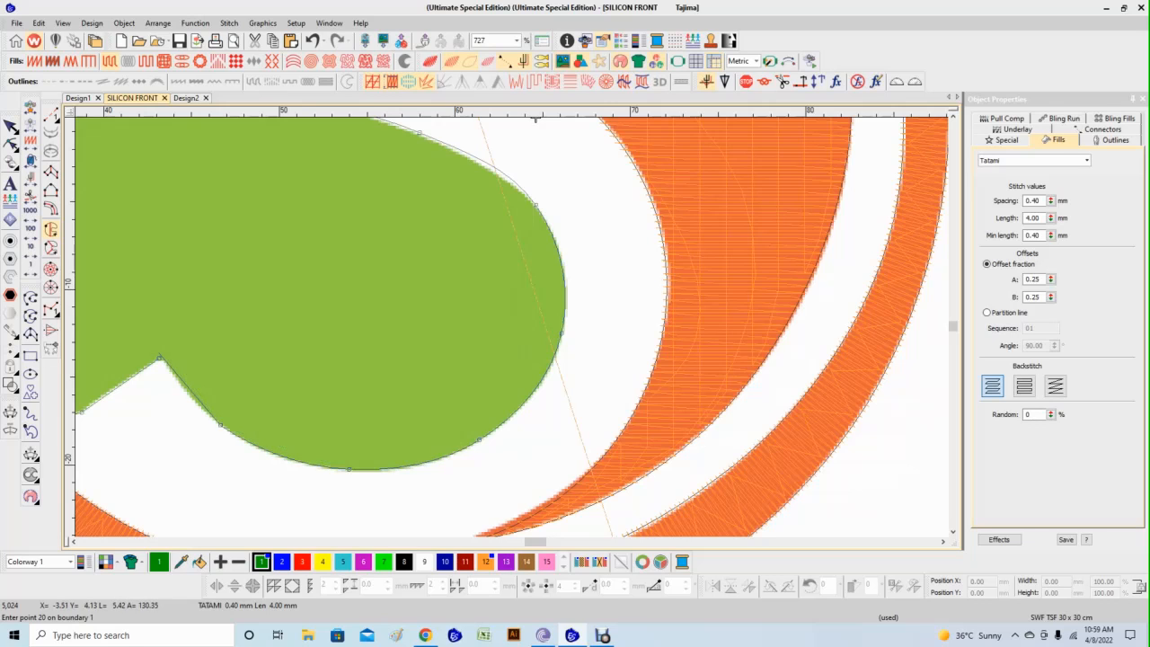
key(Return)
Define a horizontal stitch angle across the green shape and generate its fill.
scroll(700, 320, down, 3)
click(349, 244)
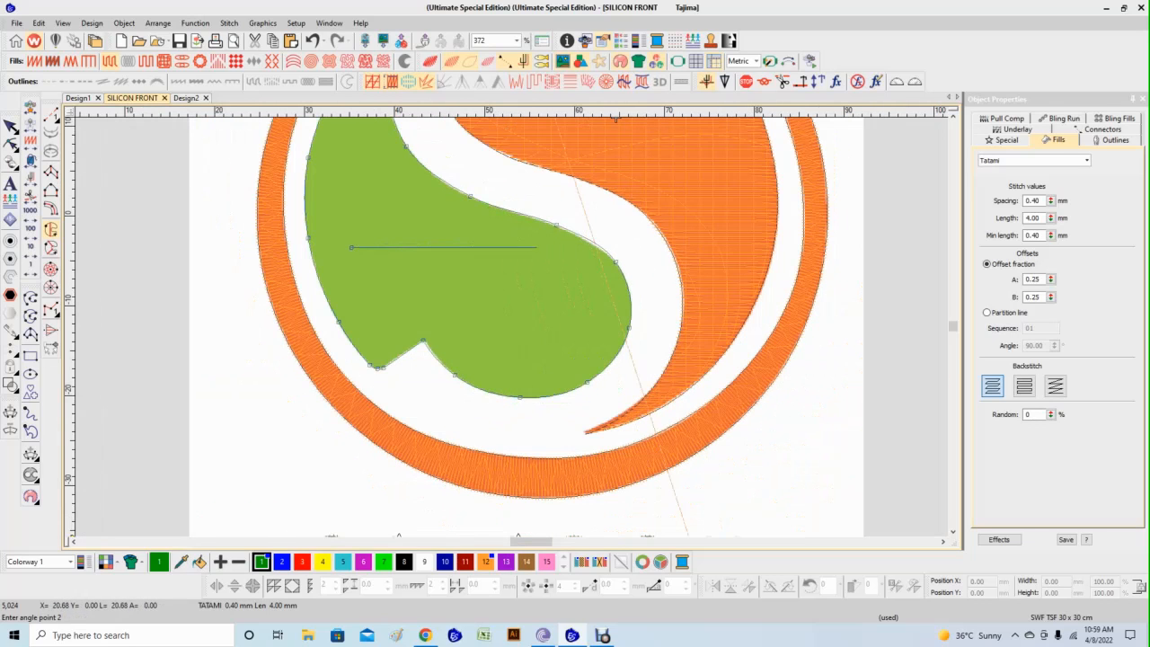
click(537, 244)
key(Return)
Reshape the green fill to enter at the rounded lobe's lower edge and exit at the sharp upper tip.
click(11, 126)
click(10, 145)
scroll(543, 412, down, 2)
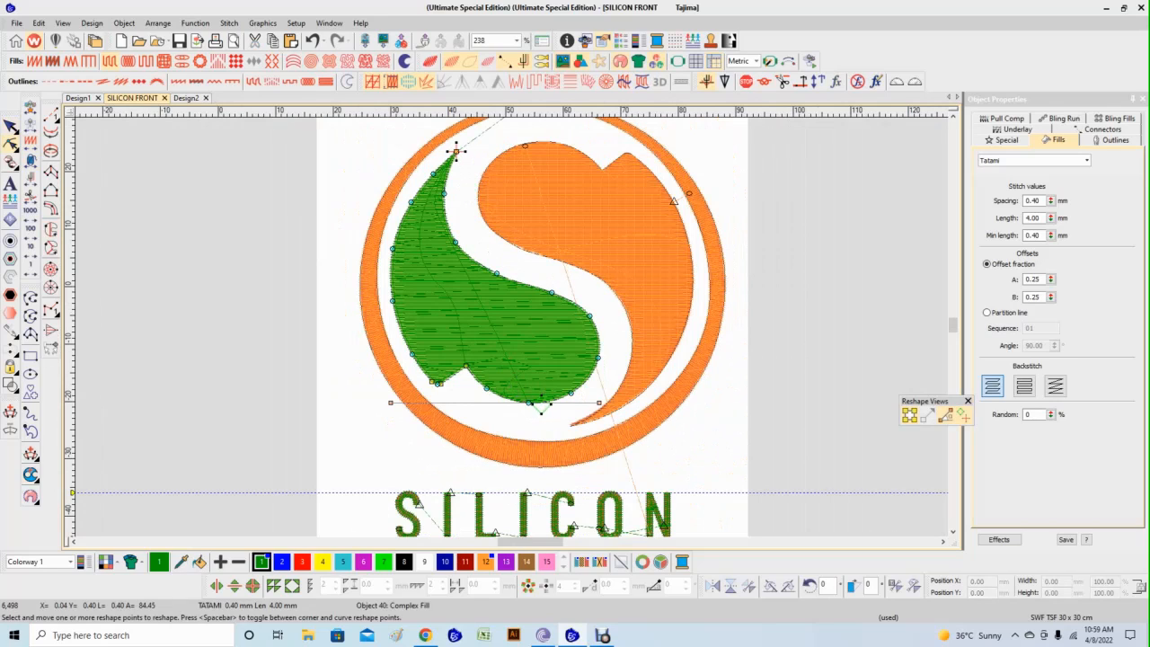
key(Return)
key(Escape)
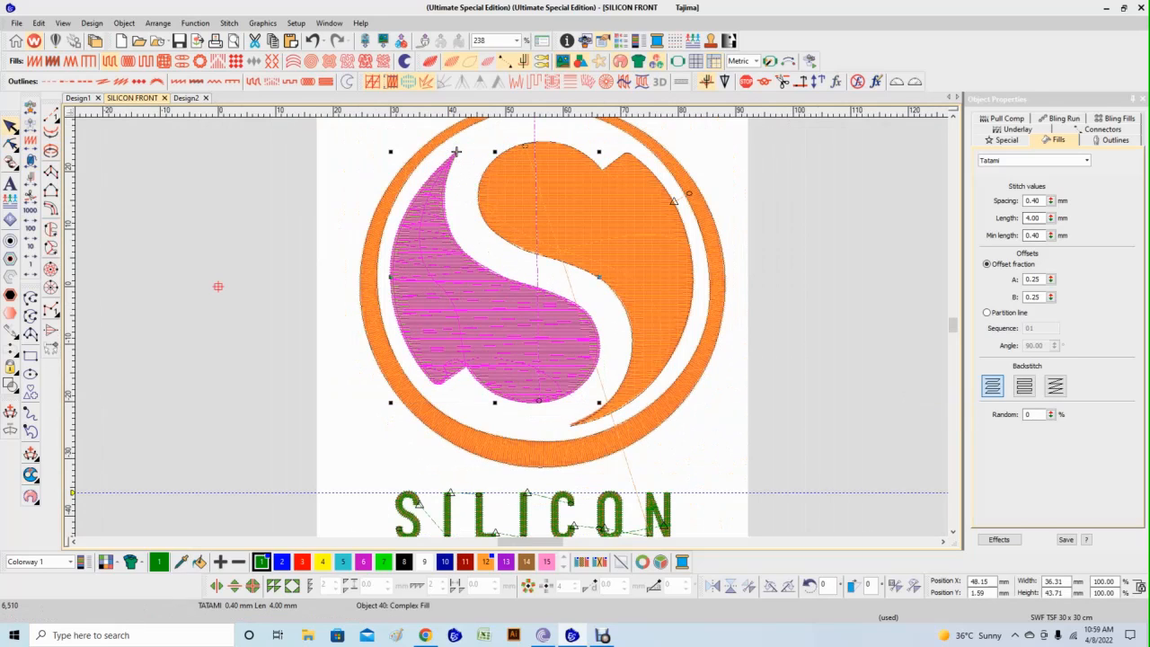
Set the green tatami fill's stitch spacing to 0.37 mm and its stitch length to 3.75 mm.
double_click(1032, 200)
key(BackSpace)
text(.37)
key(Return)
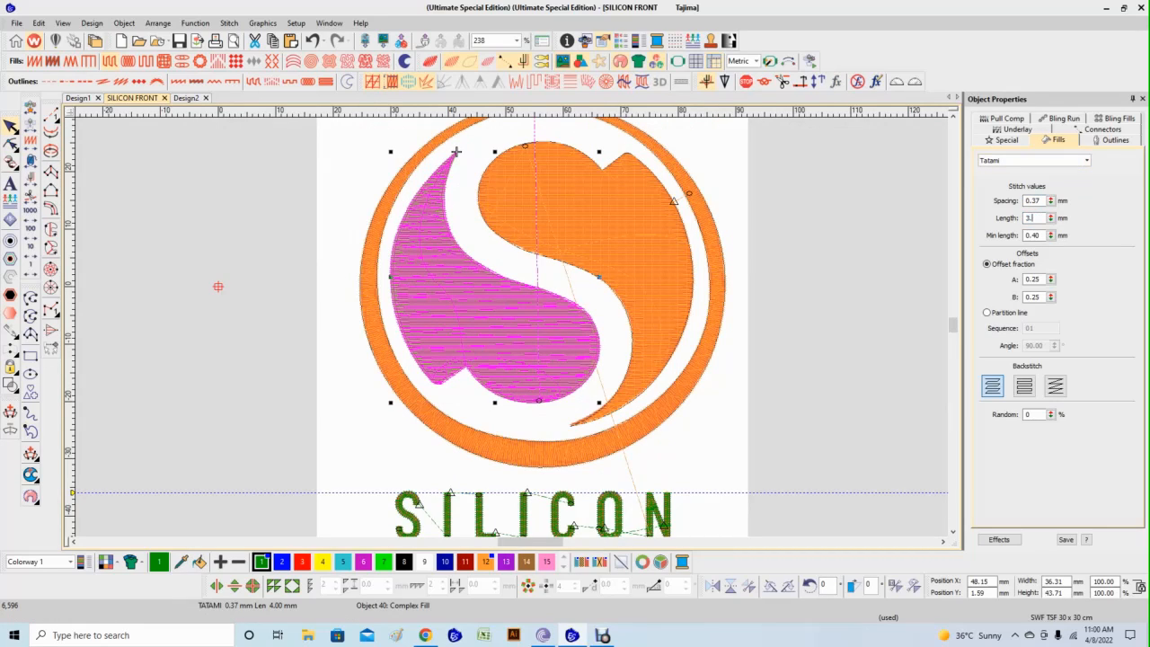
text(3.75)
key(Return)
key(Tab)
key(Tab)
key(Tab)
text(.35)
key(Return)
Change the green fill's first underlay to Tatami with a 0.35 mm margin, and deselect the fill.
click(1017, 130)
click(1027, 189)
click(1019, 217)
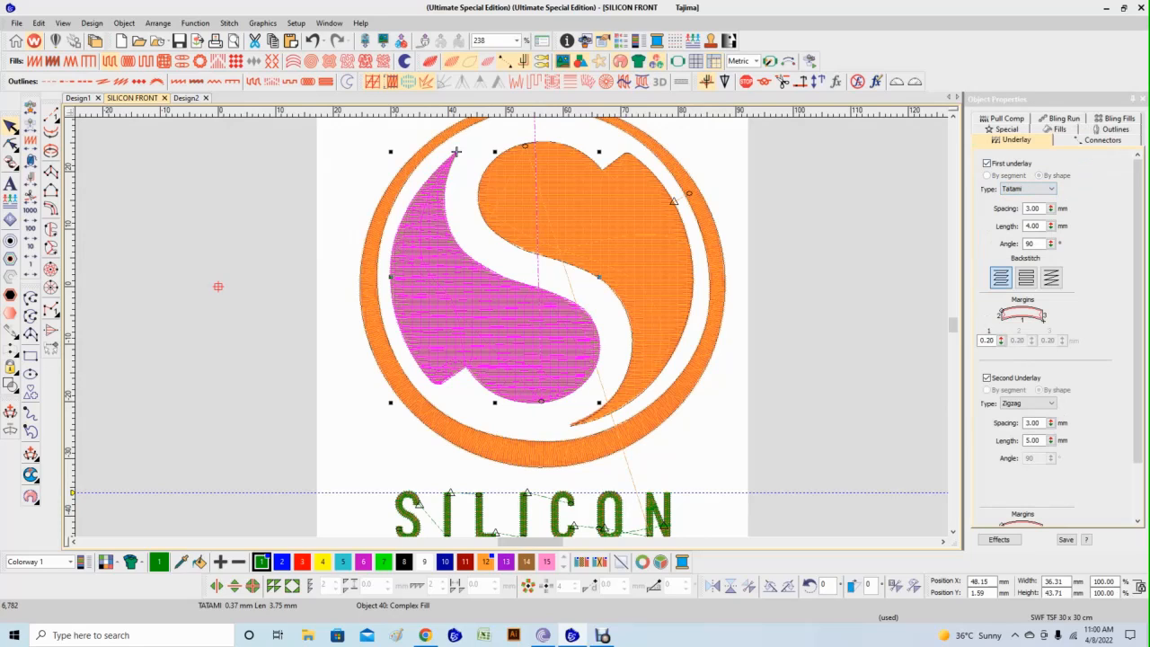
double_click(986, 340)
text(.35)
key(Return)
key(Escape)
Preview the emblem in realistic stitch view and select the orange tatami fill.
key(t)
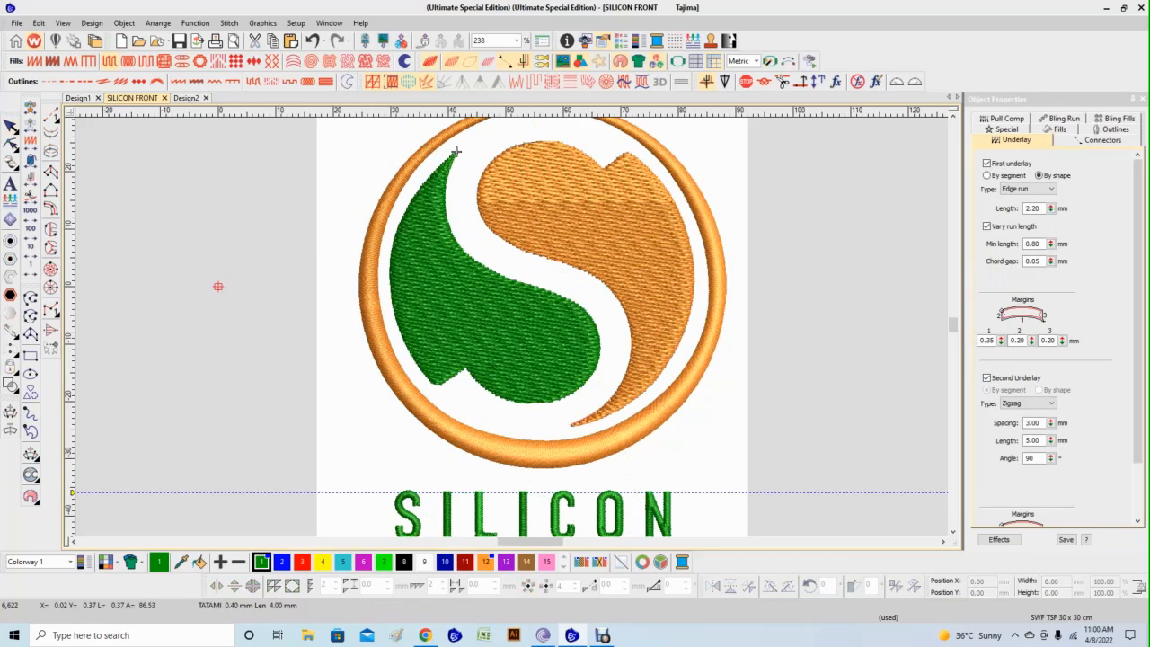
key(t)
key(t)
key(Tab)
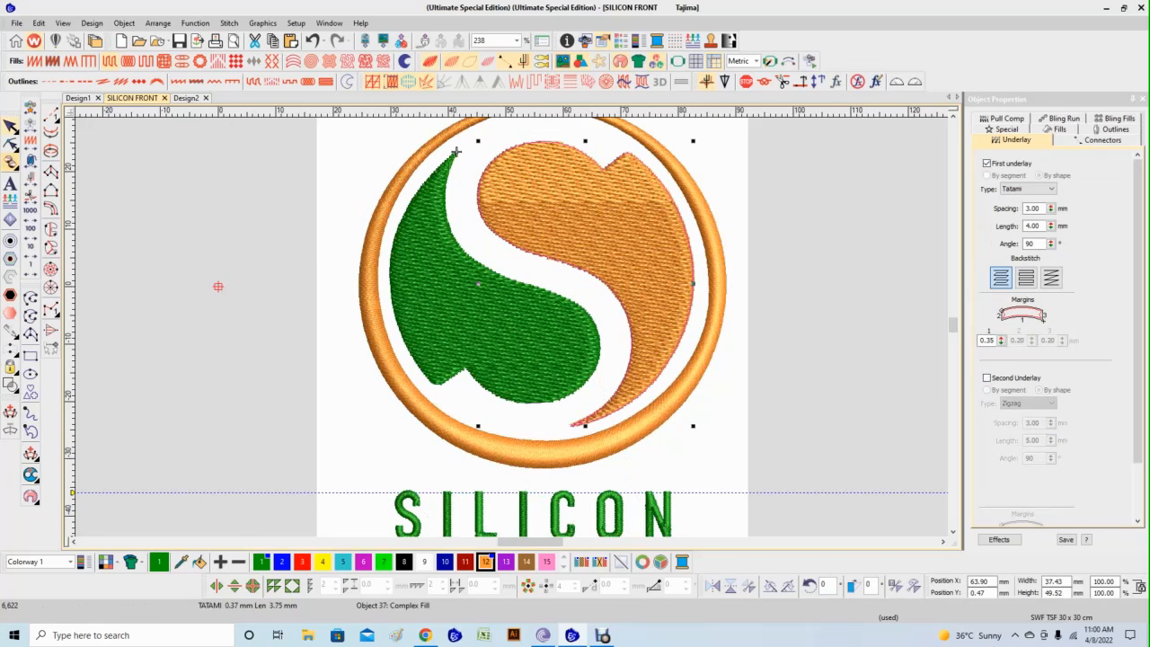
Reshape the orange tatami fill slightly at its stitch entry and exit points, and deselect it.
key(h)
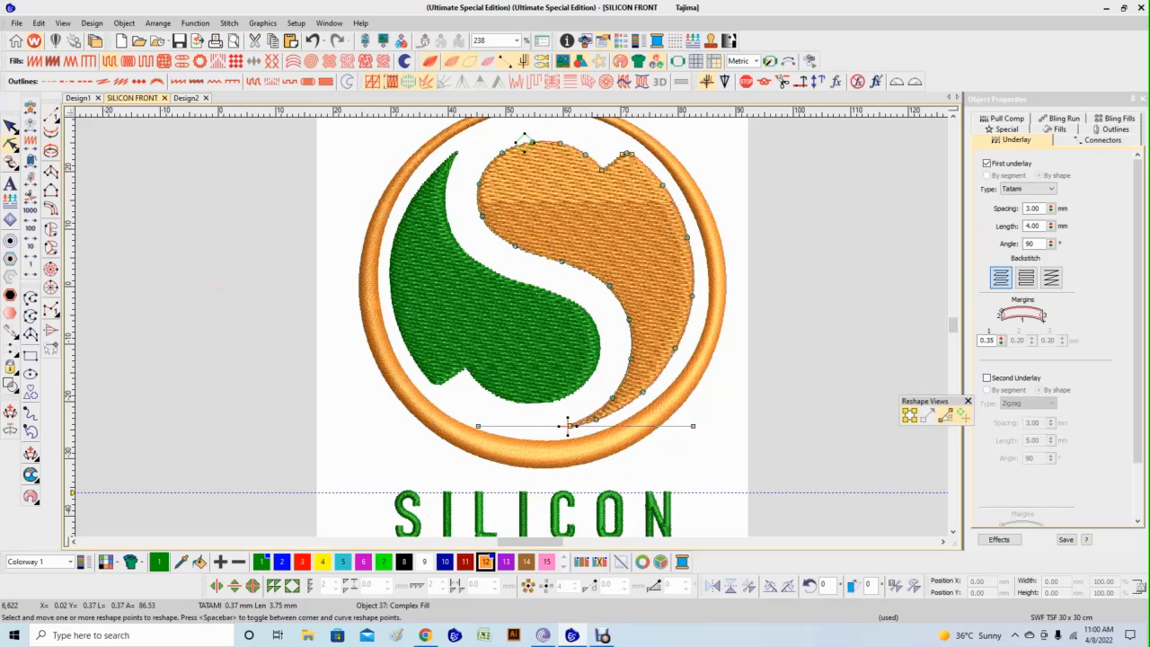
key(Escape)
key(shift+z)
key(shift+z)
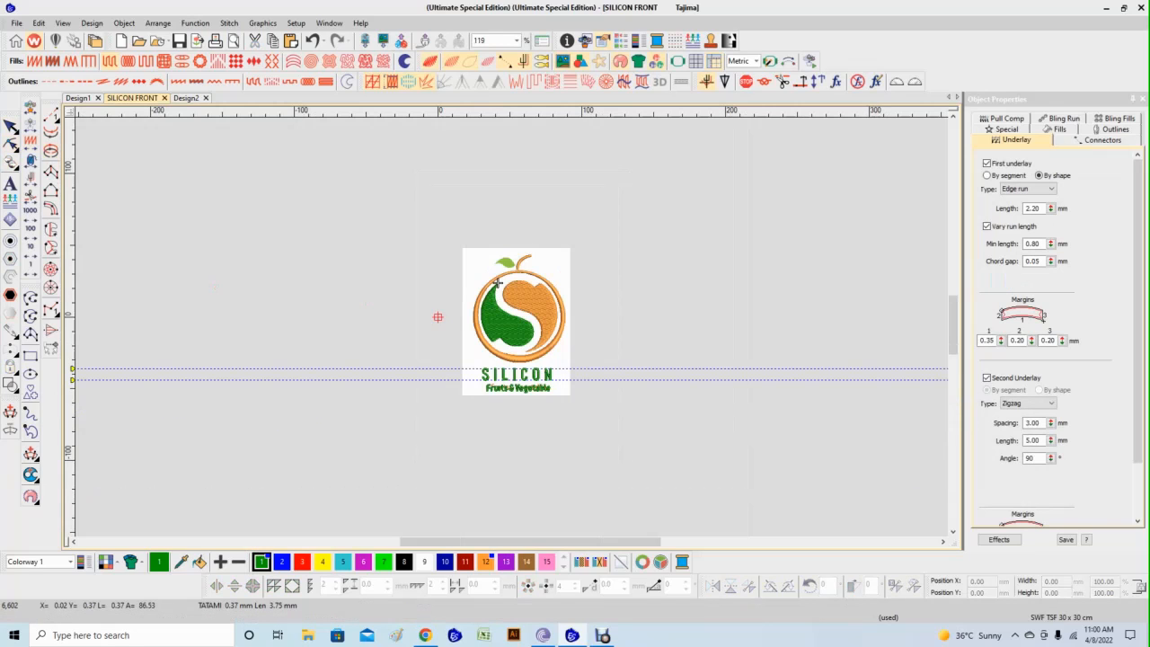
Digitize the leaf as a green Column A shape about 14 by 7 mm, placing paired edge points from its sharp tip to the stem end.
key(b)
drag(591, 247, 484, 299)
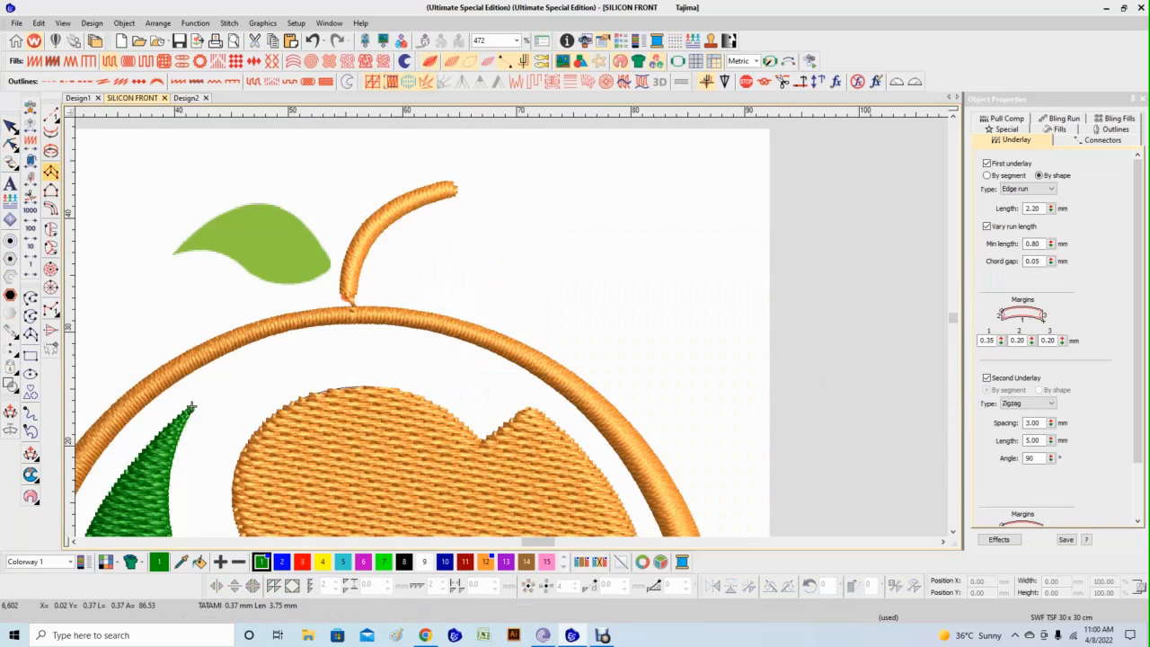
key(b)
drag(396, 151, 162, 342)
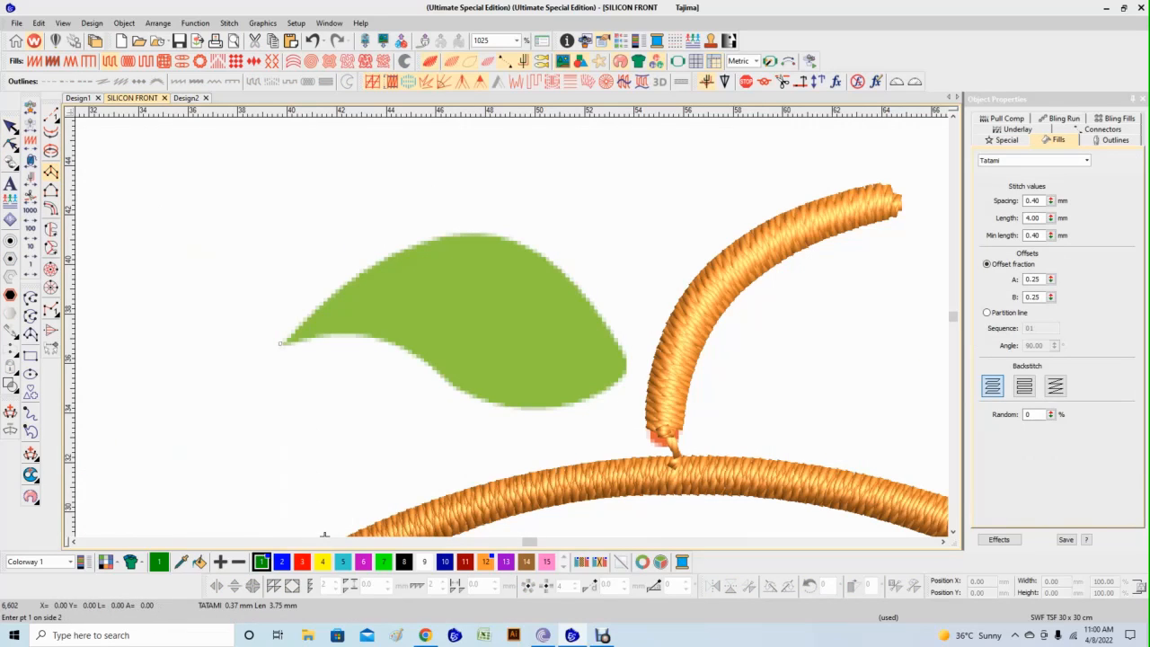
click(281, 344)
click(280, 348)
right_click(341, 284)
click(342, 336)
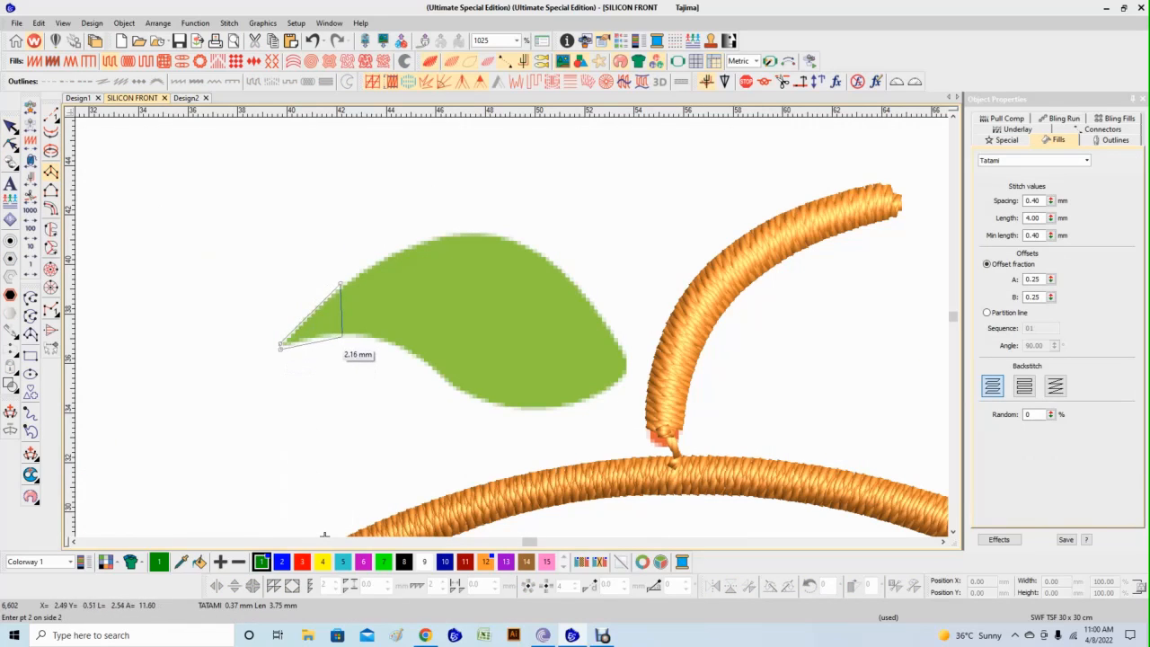
right_click(439, 236)
click(411, 351)
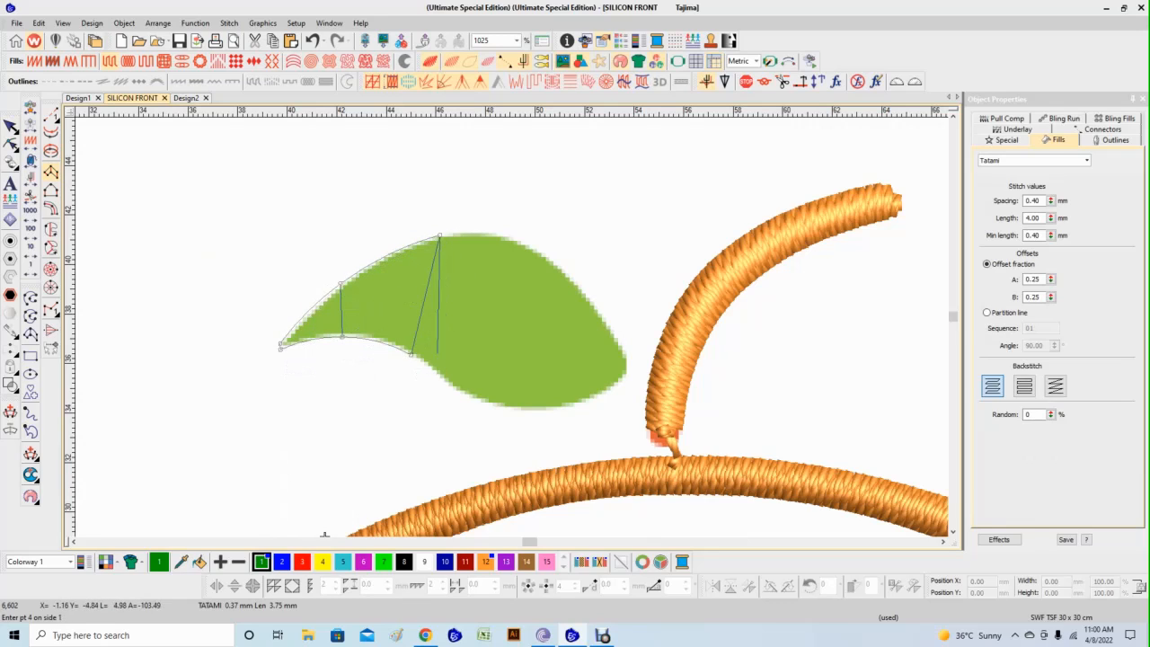
right_click(550, 261)
click(495, 401)
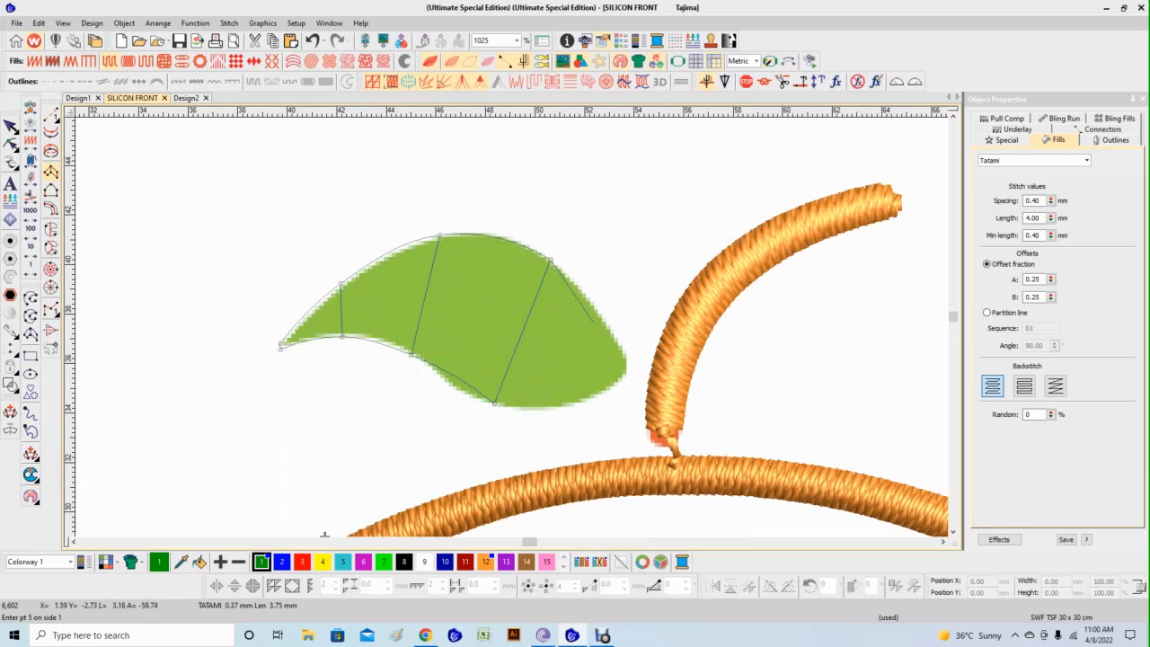
right_click(601, 319)
click(568, 404)
click(627, 369)
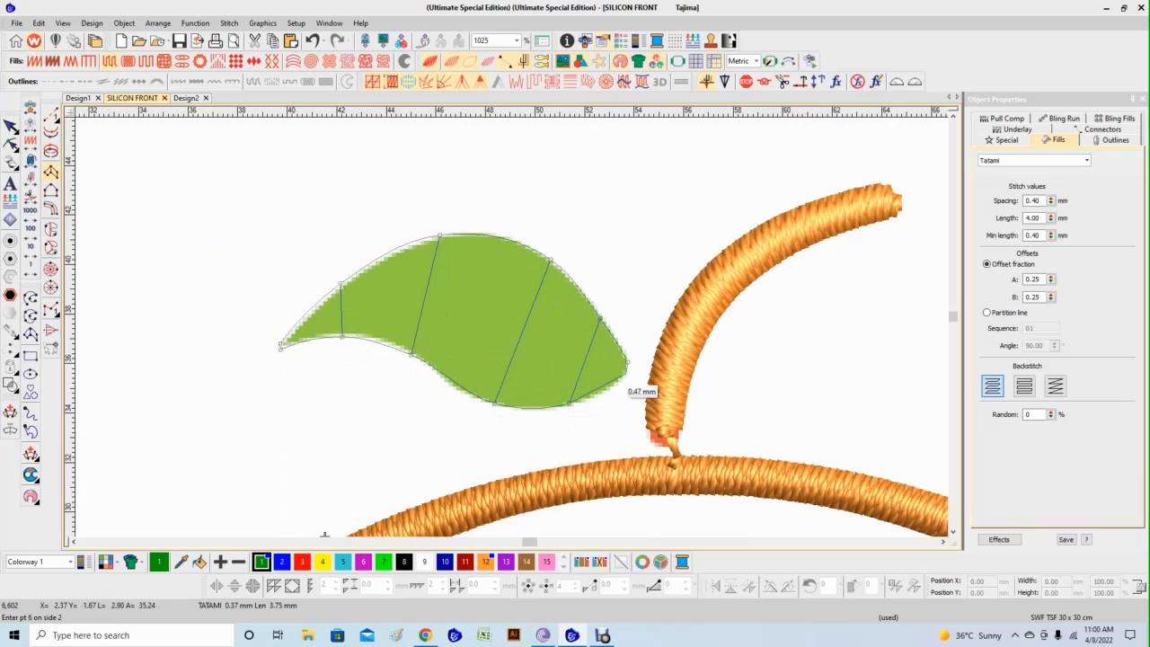
click(625, 379)
key(Return)
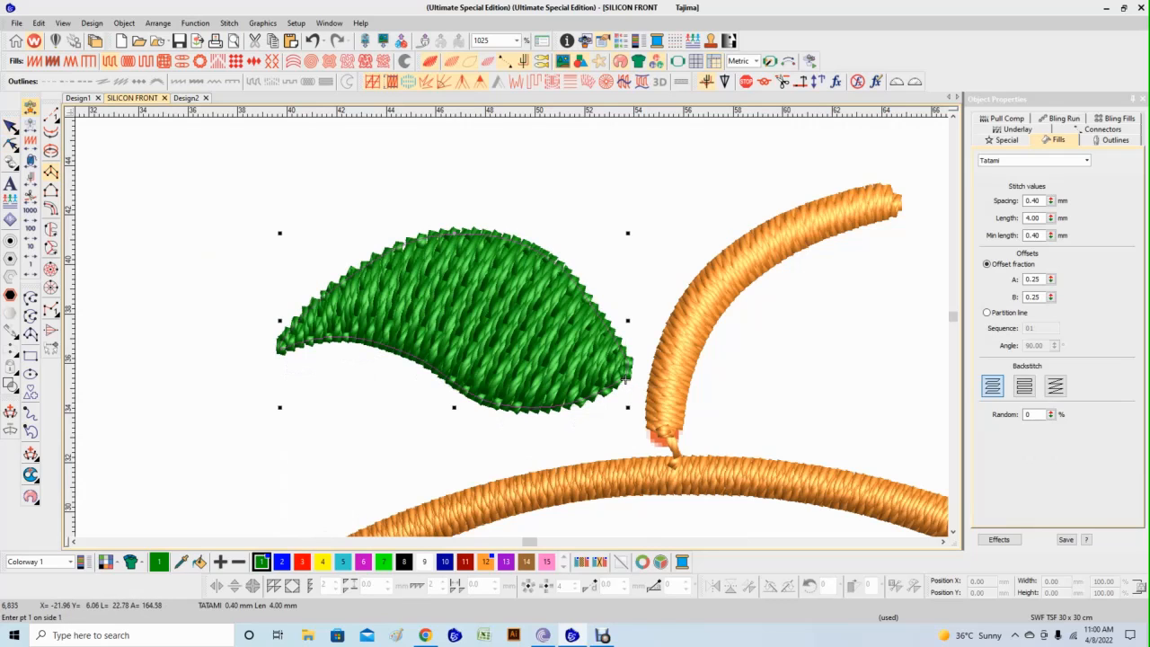
Change the leaf to satin and reshape it slightly at its lower edge and pointed tip.
key(h)
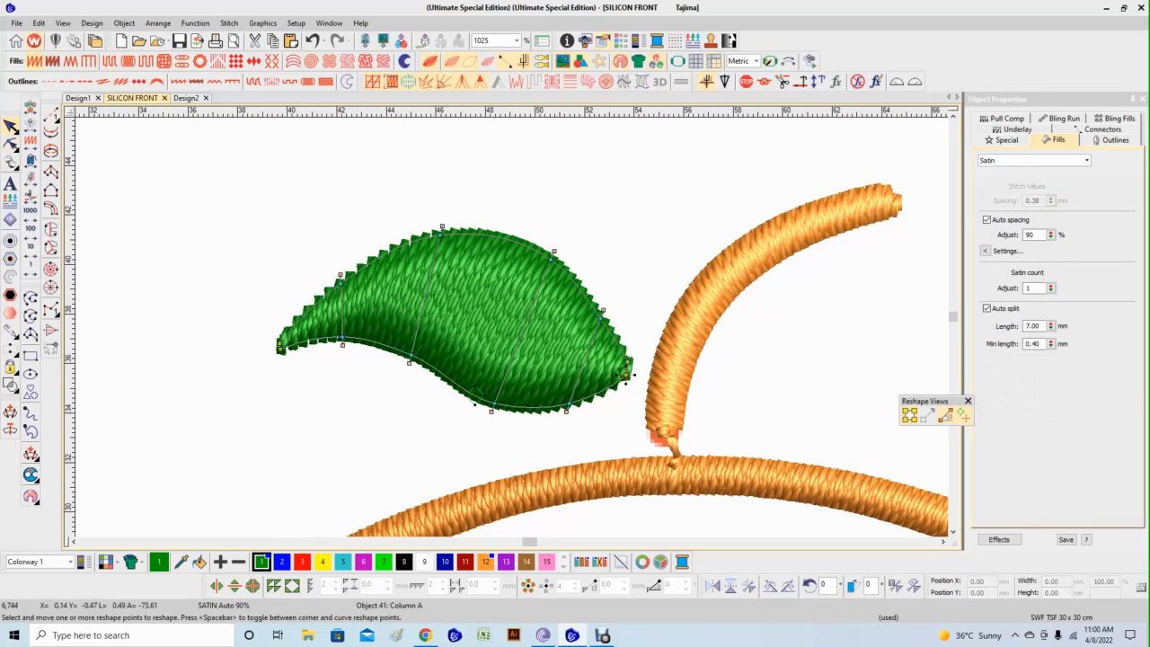
drag(411, 355, 410, 353)
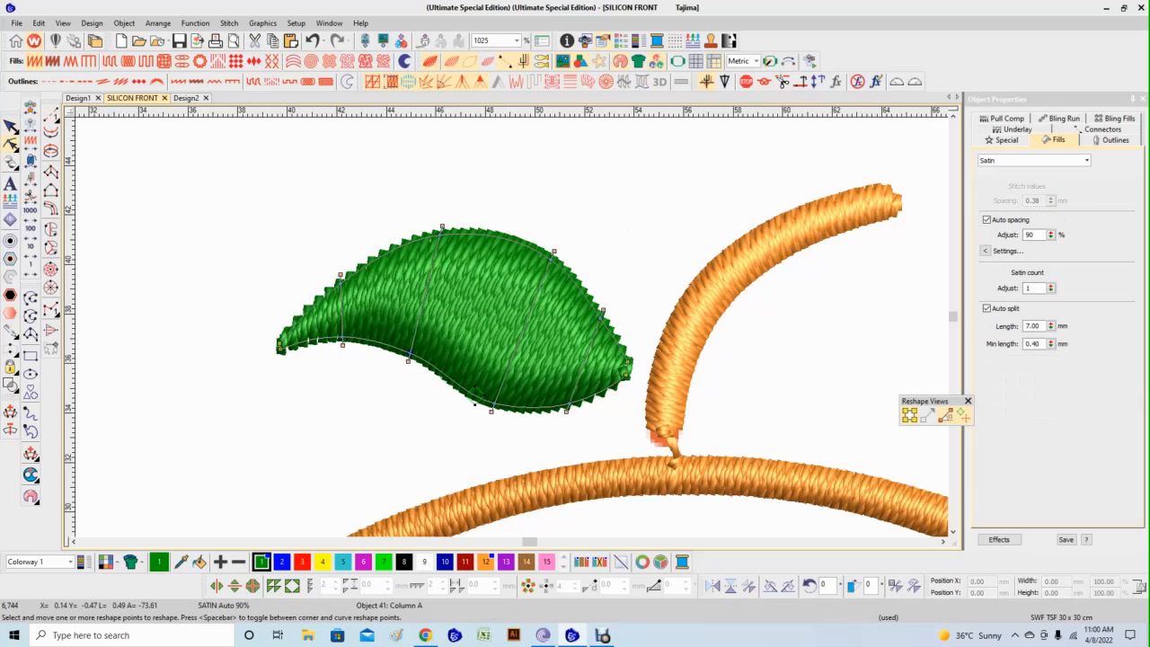
drag(281, 346, 279, 349)
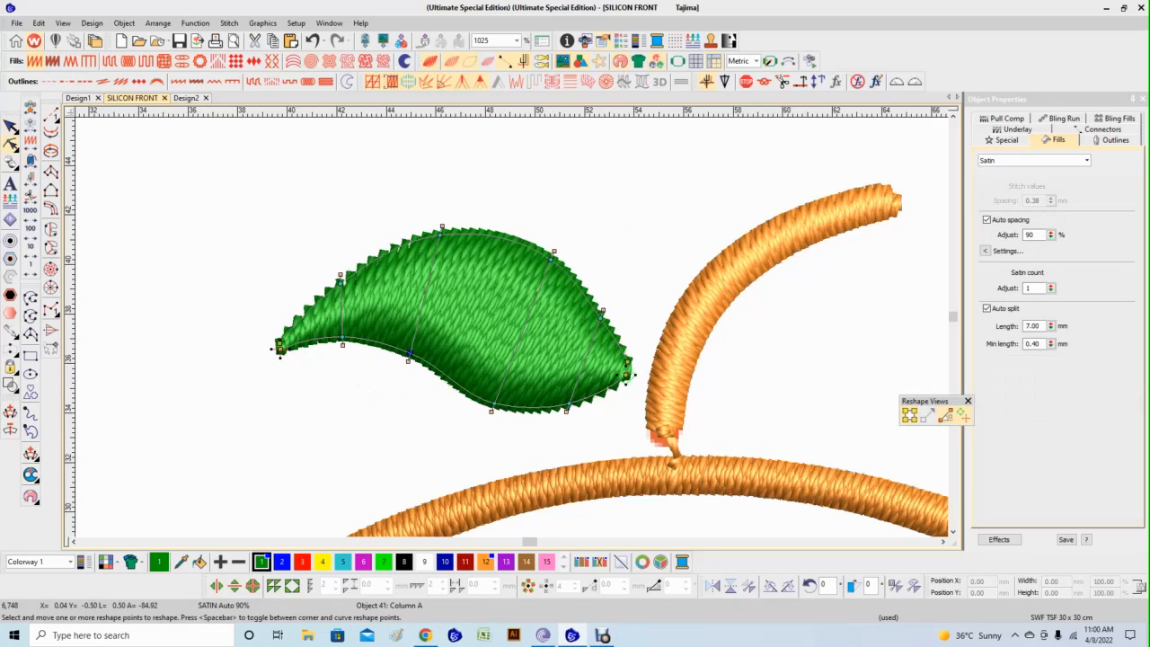
key(Escape)
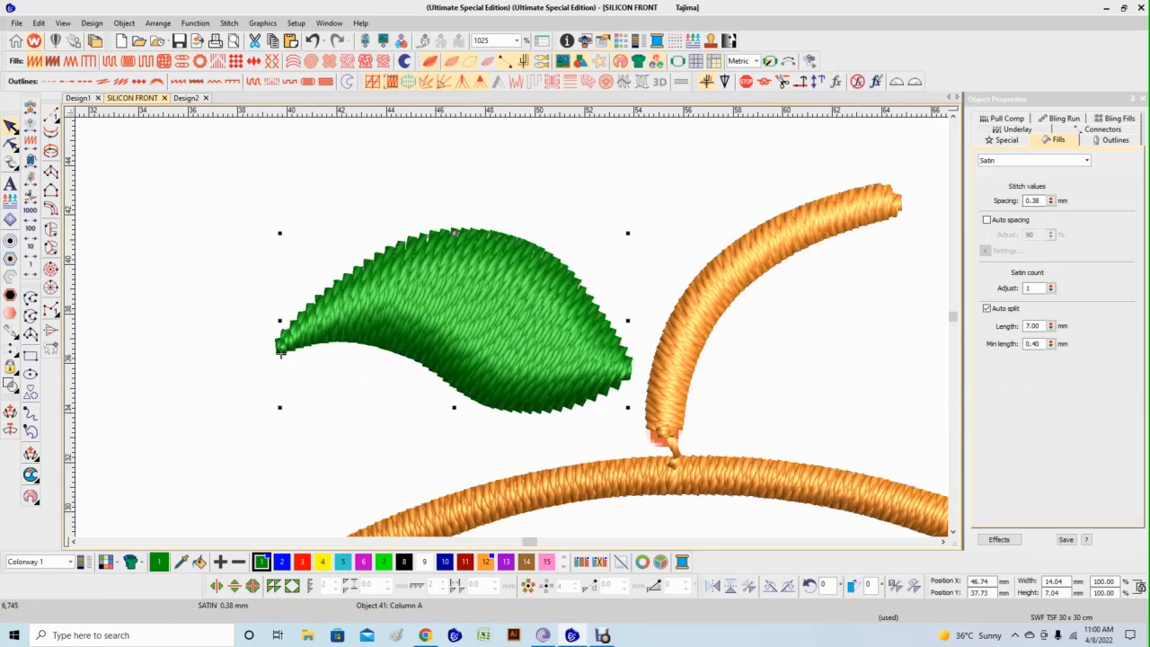
Set the leaf's satin spacing to a fixed 0.35 mm with auto spacing off.
click(1031, 201)
text(5)
key(Return)
Set the leaf's first underlay to Zigzag with a 0.35 mm first margin and its second underlay to Center Run.
click(1018, 130)
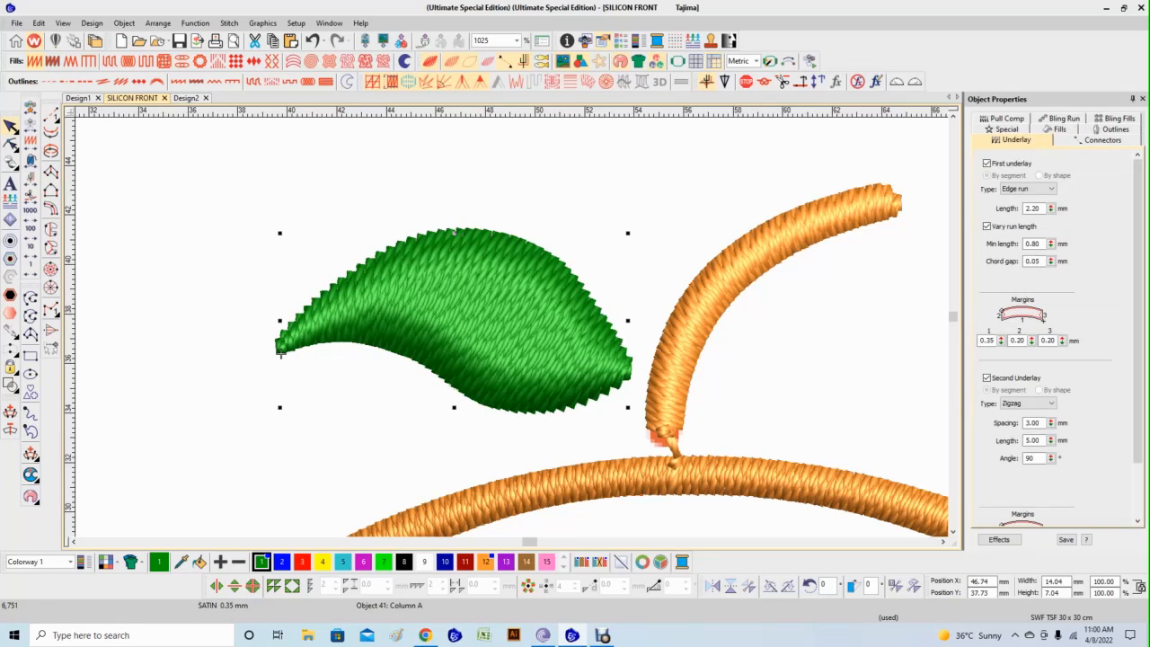
click(1028, 188)
click(1024, 207)
click(1028, 403)
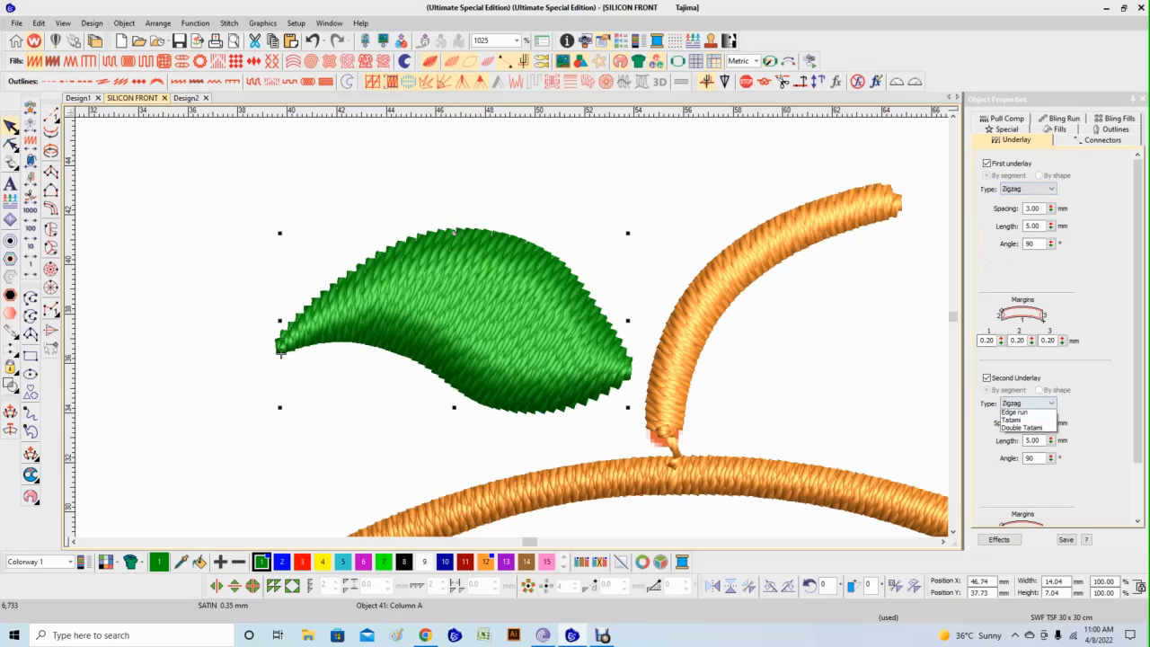
click(1024, 415)
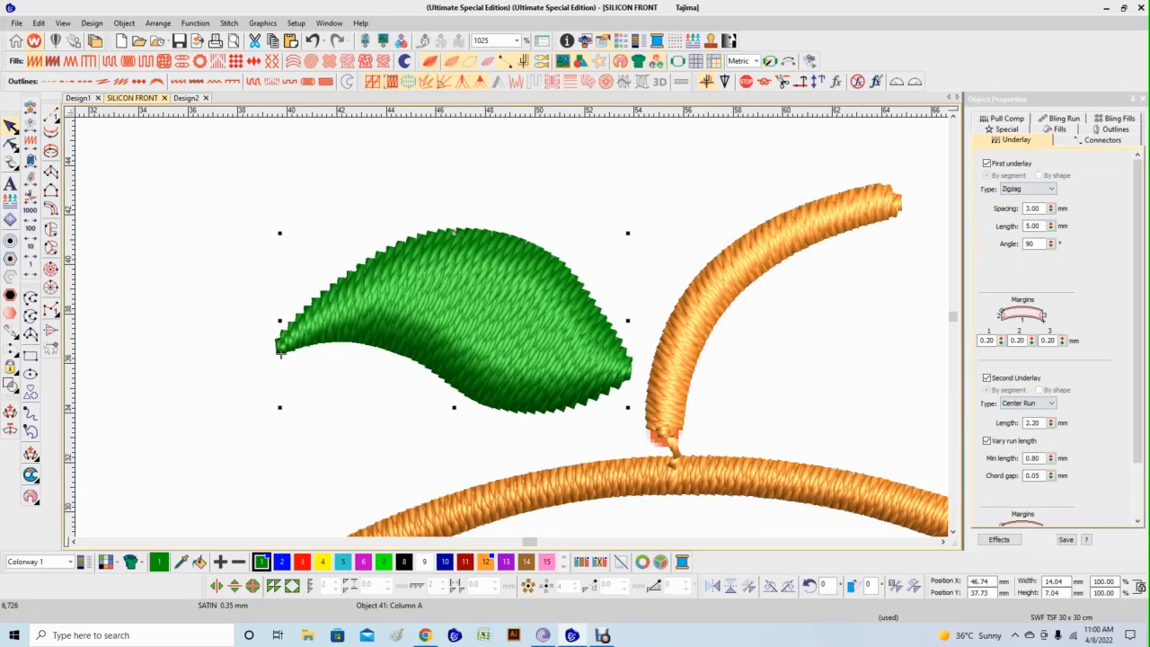
click(992, 341)
key(Return)
scroll(1056, 341, down, 1)
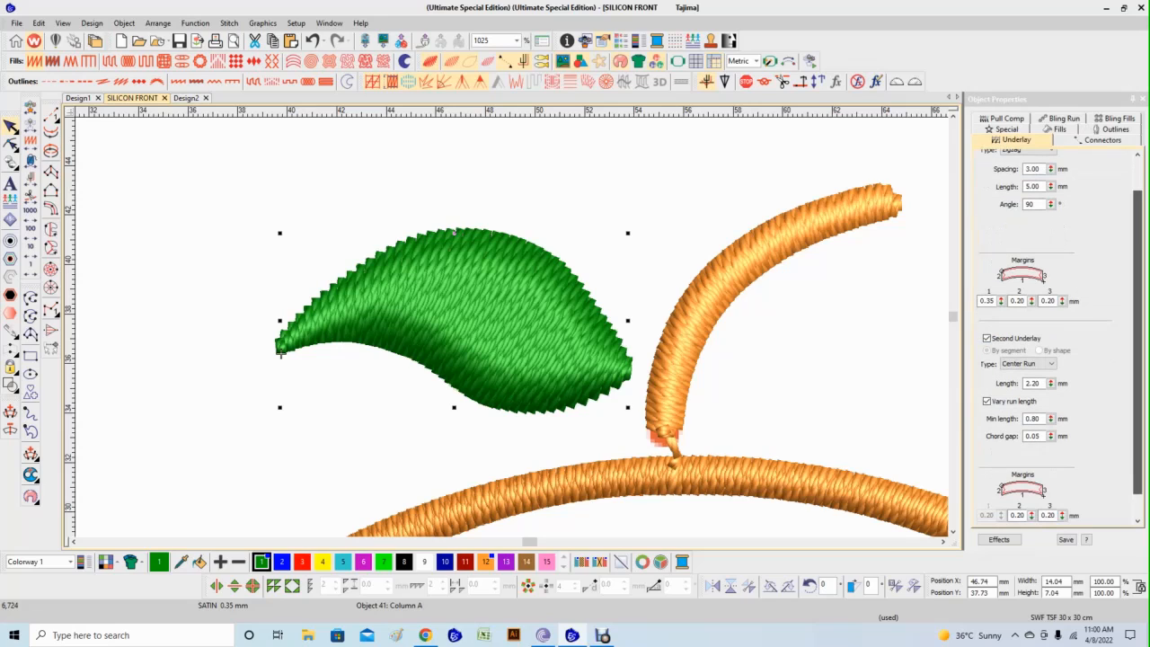
click(1058, 130)
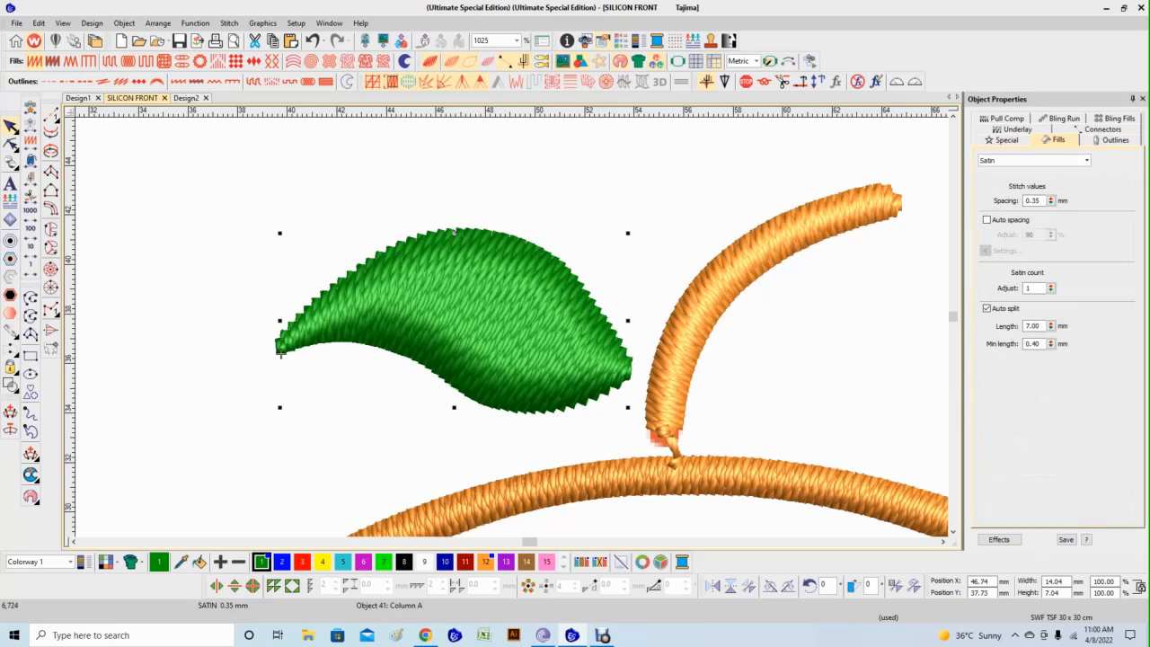
Remove both horizontal guide lines and move the reference bitmap out from behind the embroidery to about X 152 mm.
click(763, 368)
scroll(764, 368, down, 5)
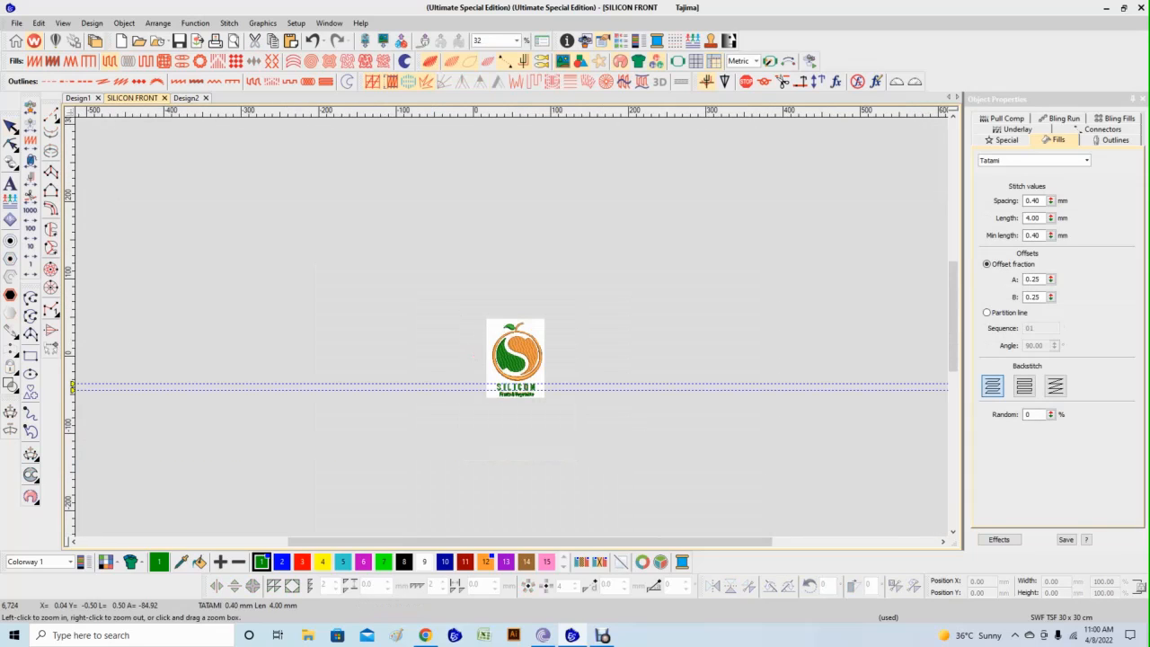
scroll(495, 328, up, 3)
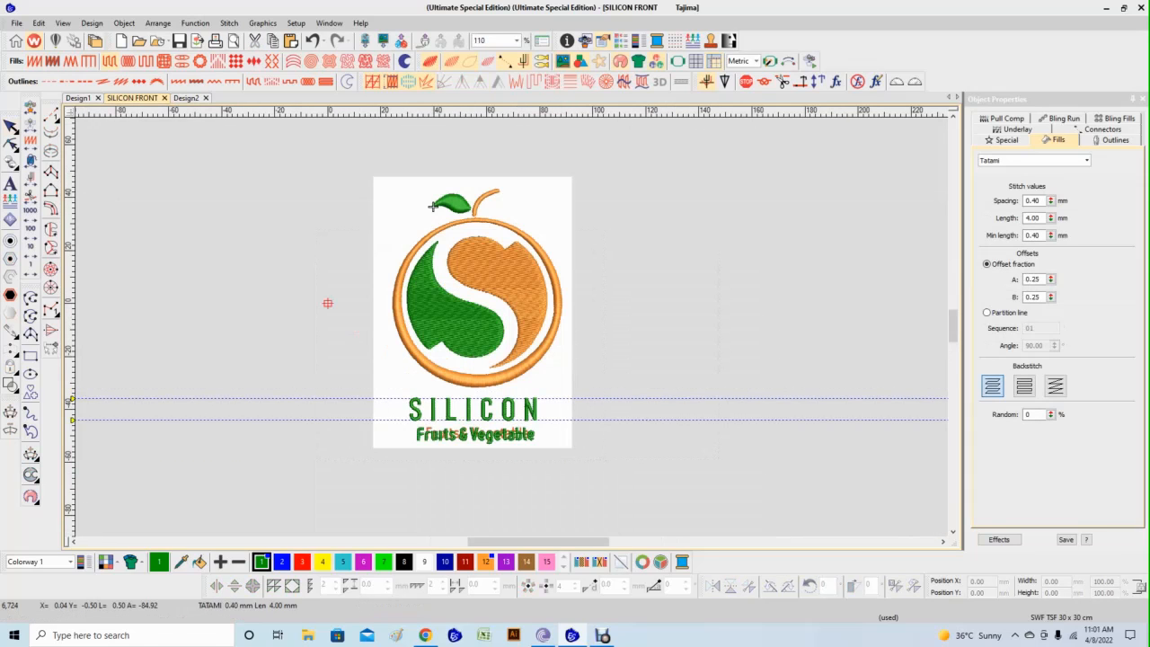
drag(73, 398, 86, 359)
drag(72, 419, 88, 404)
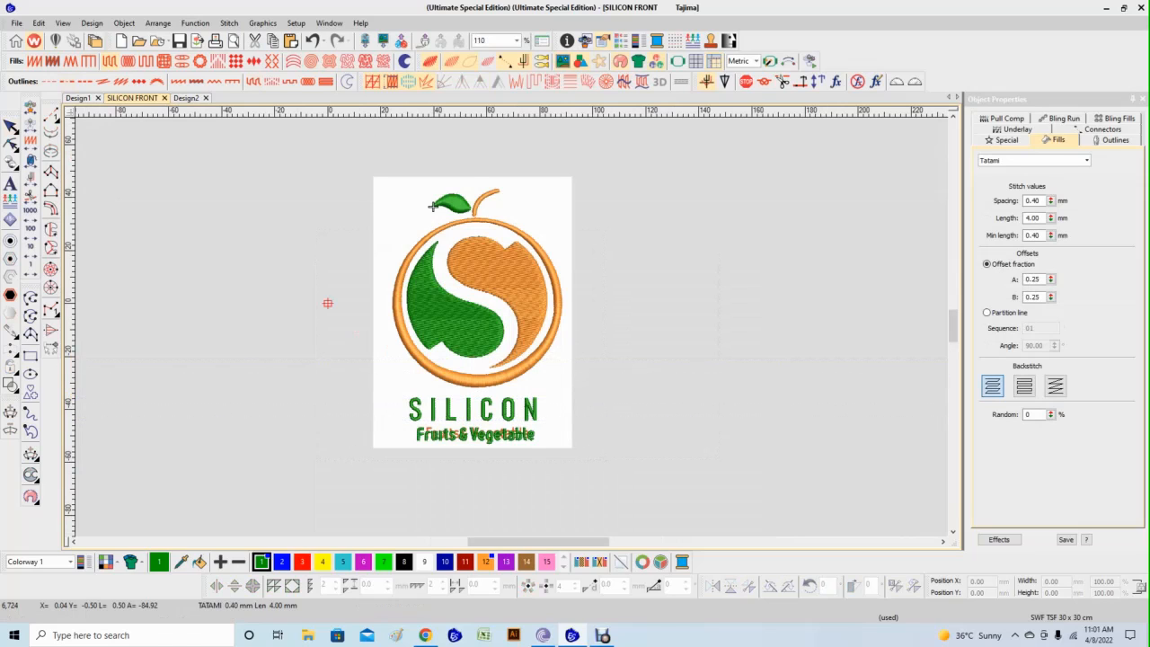
click(536, 205)
drag(536, 205, 794, 200)
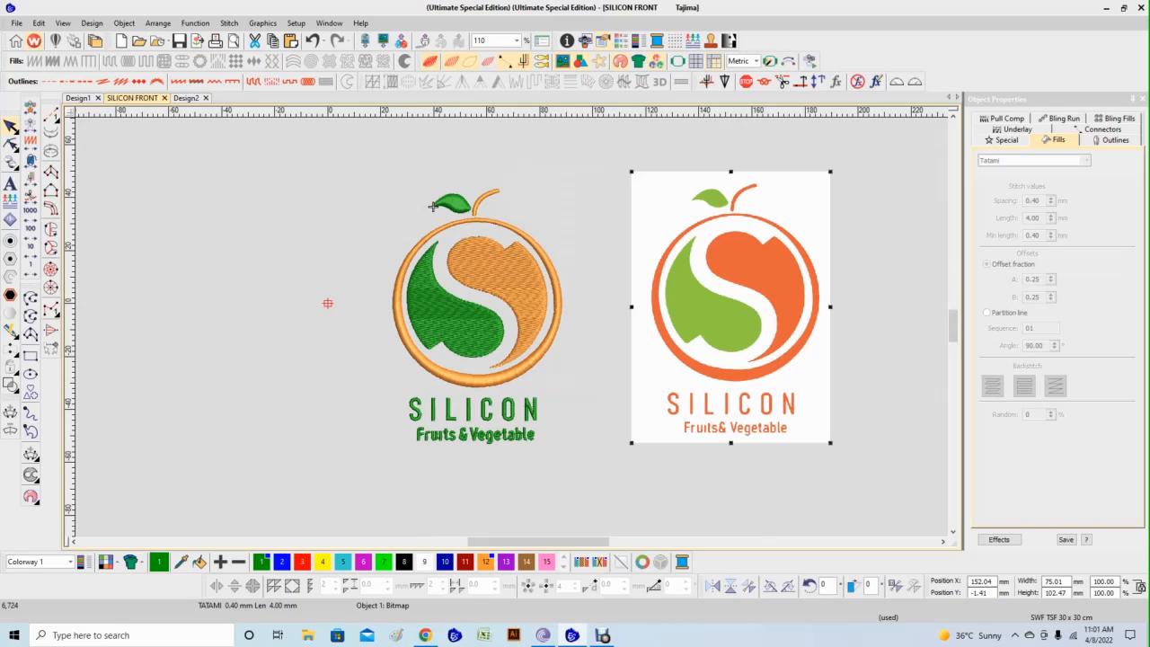
Select all of the SILICON Fruits & Vegetable lettering and recolor it to orange color 12.
key(Tab)
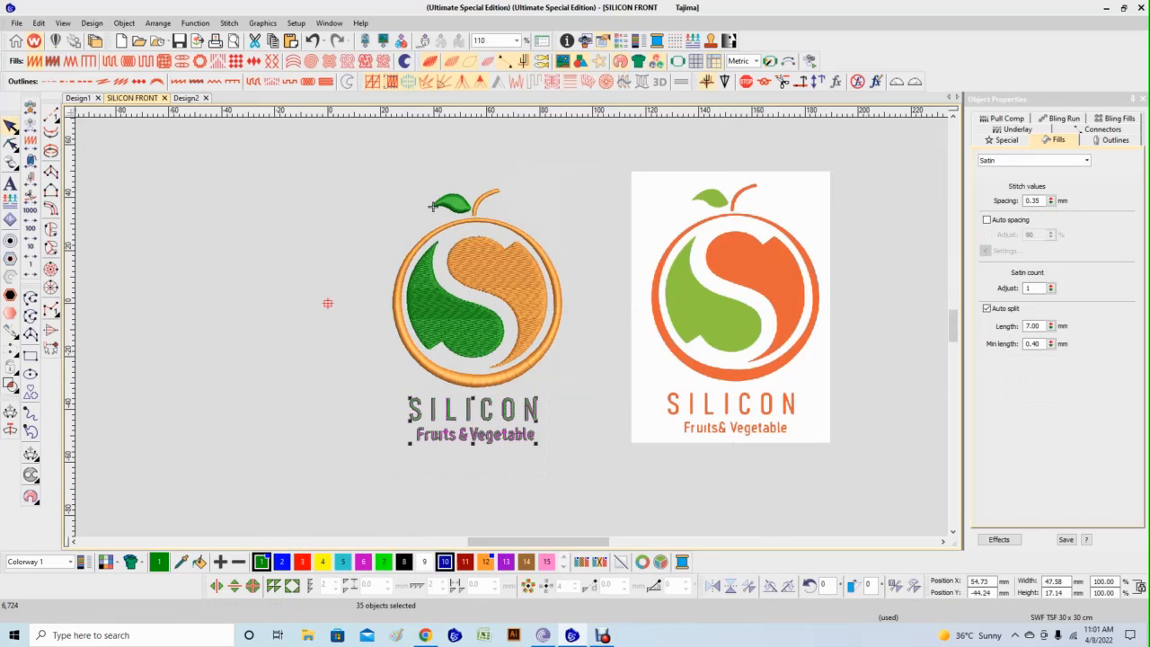
click(485, 561)
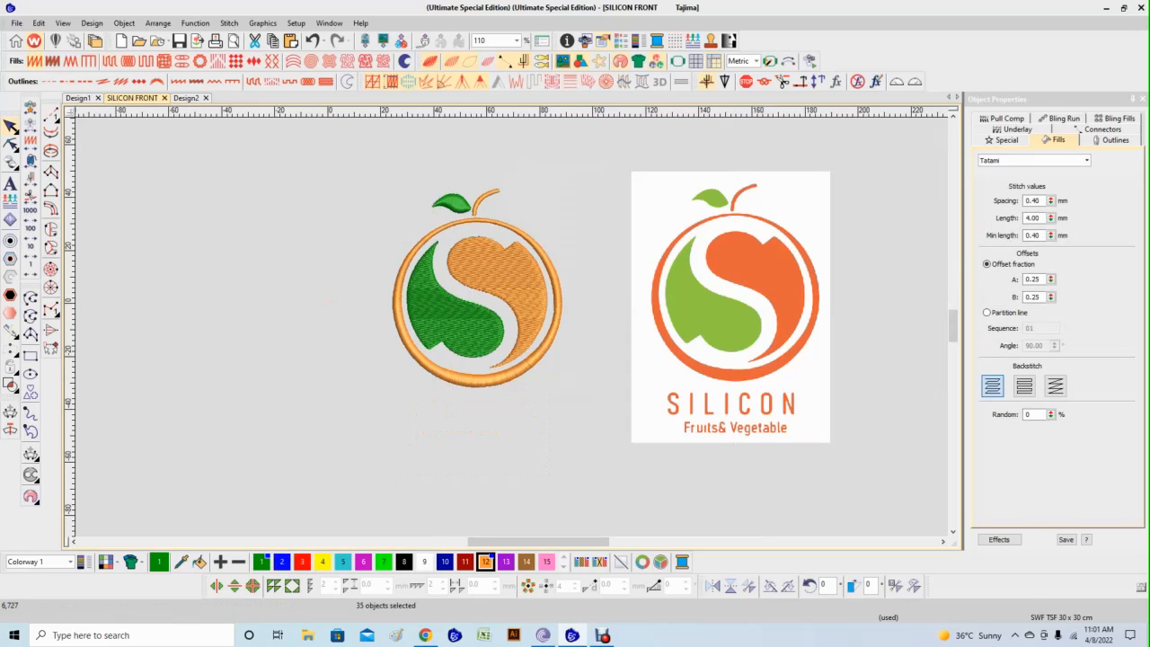
Select all the embroidery objects and center the design at X 0, Y 0.
click(530, 434)
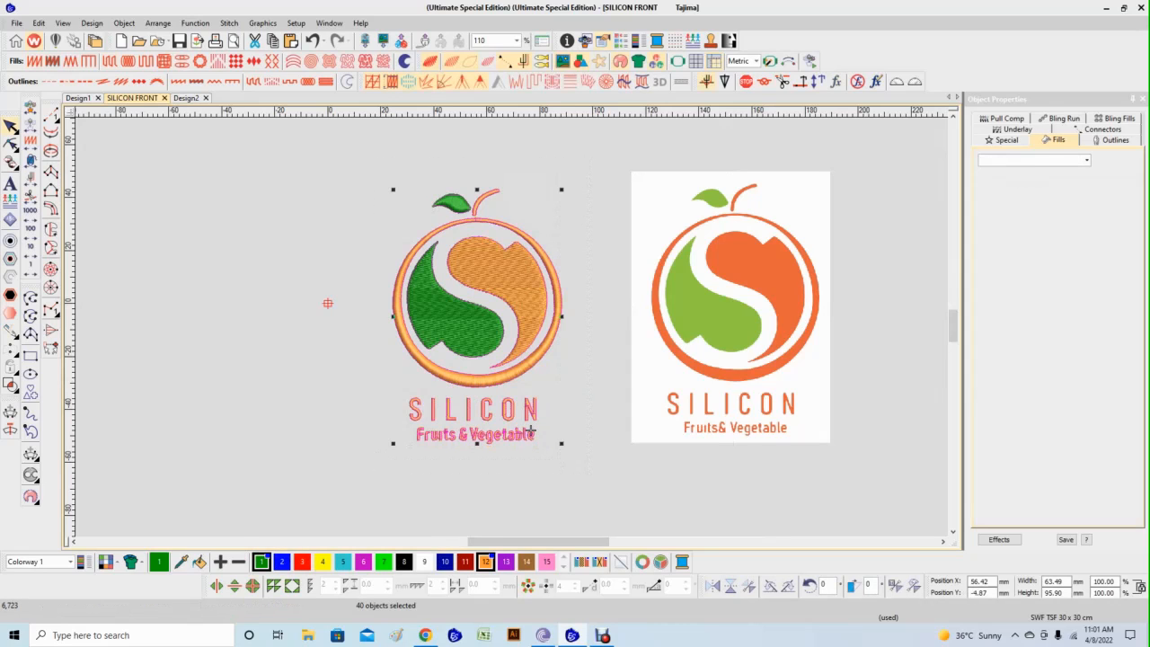
key(Tab)
text(0)
key(Return)
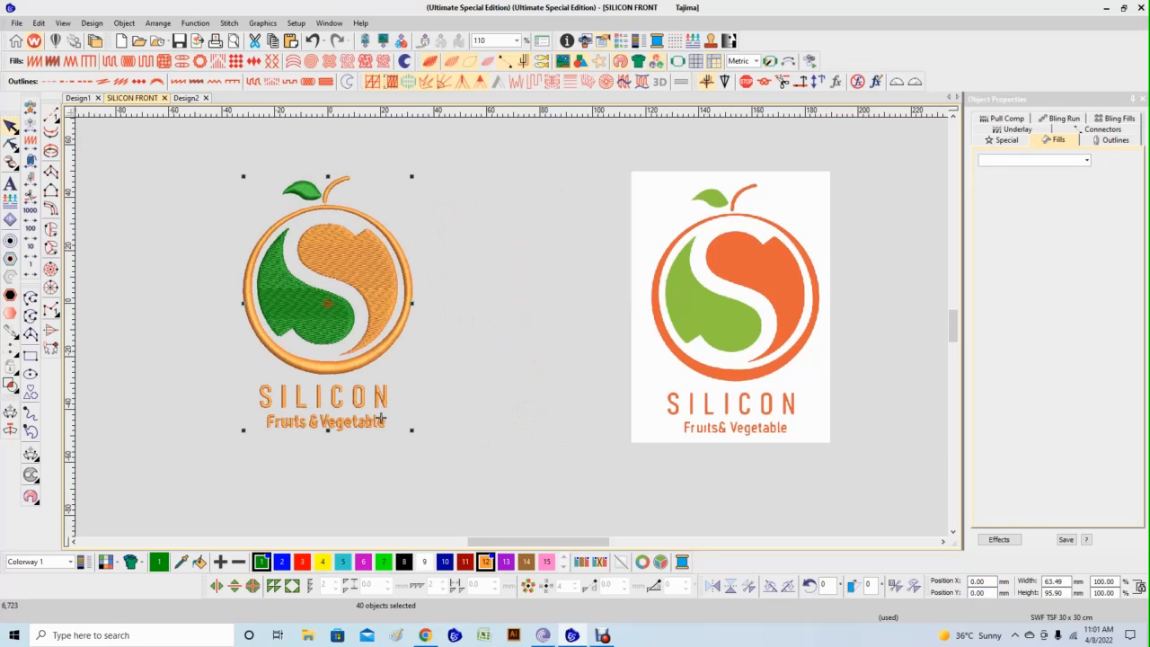
View the design at 100% and move the reference bitmap closer to the embroidery, to about X 94 mm.
key(1)
key(Escape)
drag(855, 332, 714, 332)
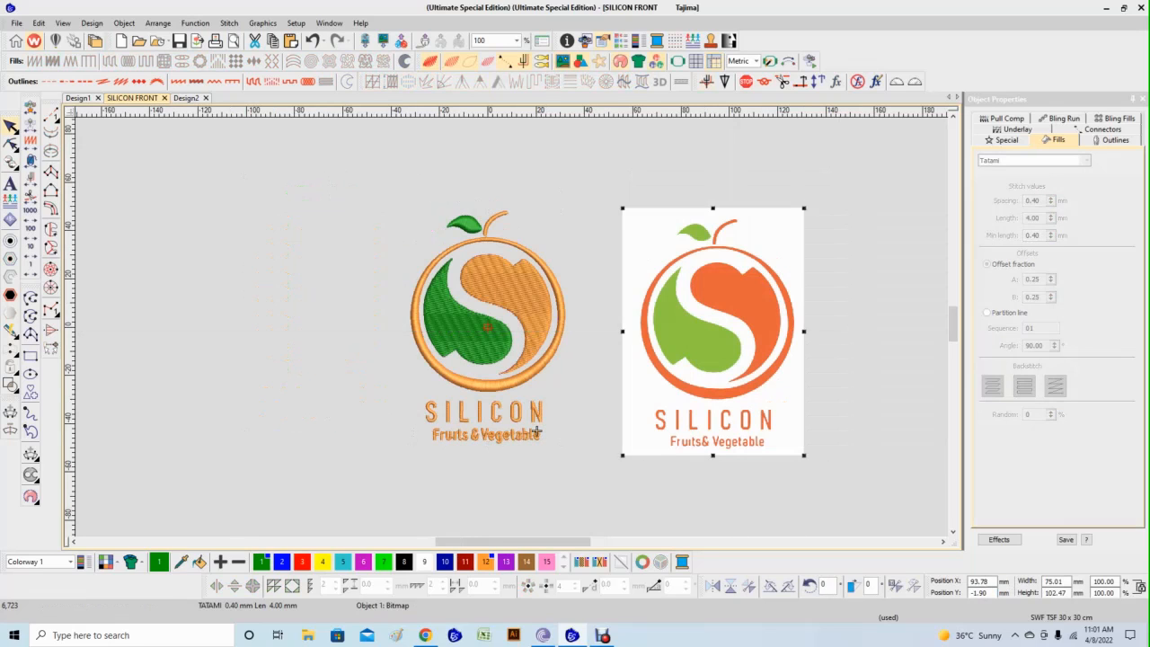
Select the whole embroidery and scale it proportionally to a height of 85 mm.
click(537, 432)
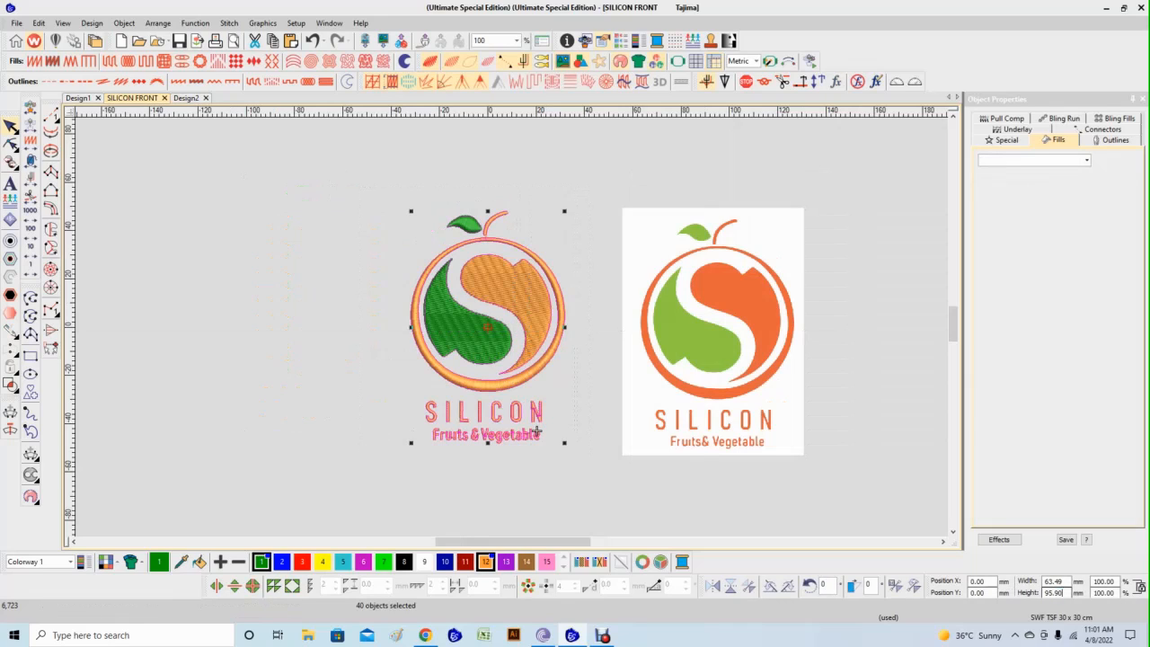
drag(1064, 593, 992, 593)
text(85)
key(Return)
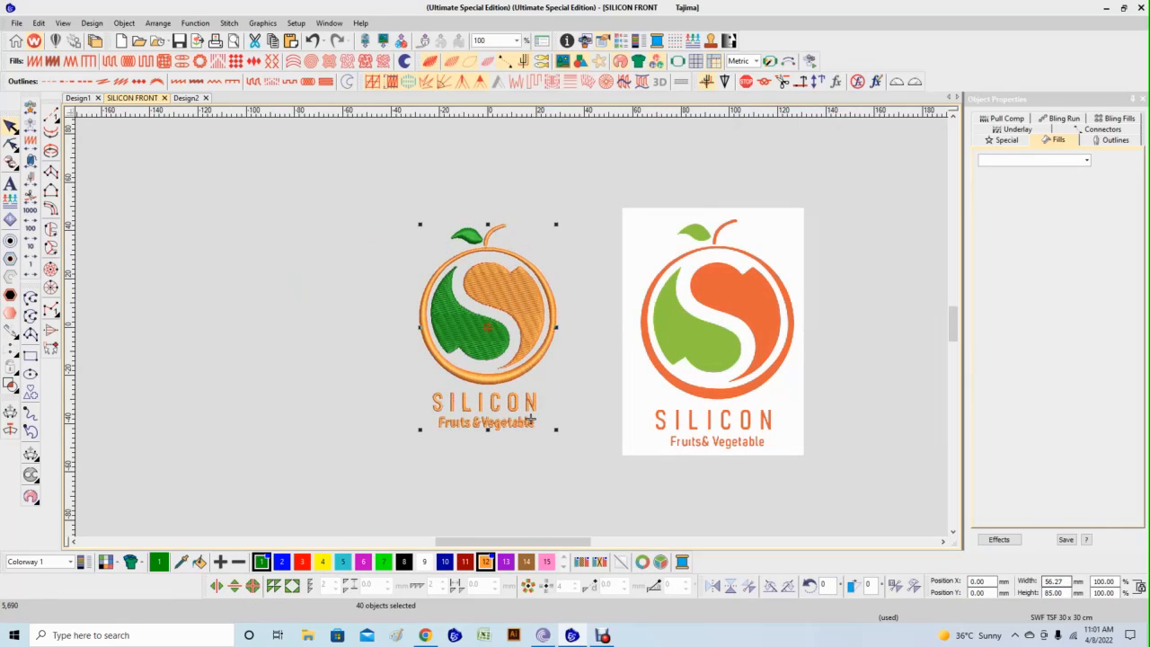
Scale the whole embroidery proportionally to a height of 80 mm.
drag(1064, 593, 992, 593)
text(80)
key(Return)
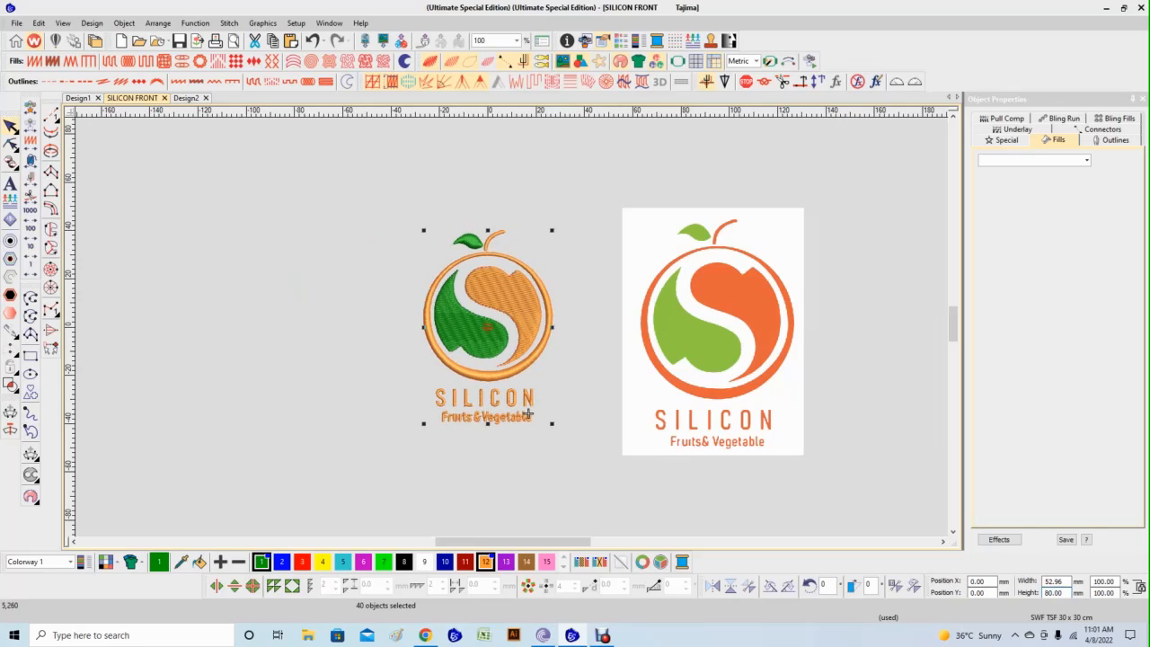
Set the whole embroidery's height back to 85 mm, keeping its proportions.
key(b)
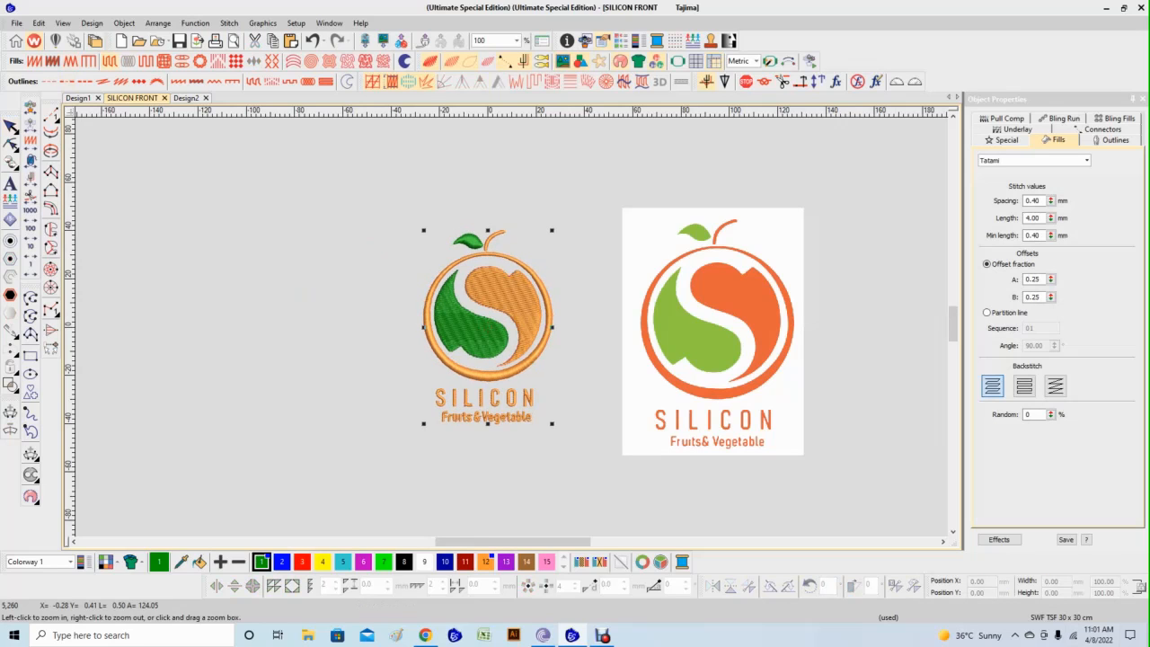
drag(656, 382, 657, 383)
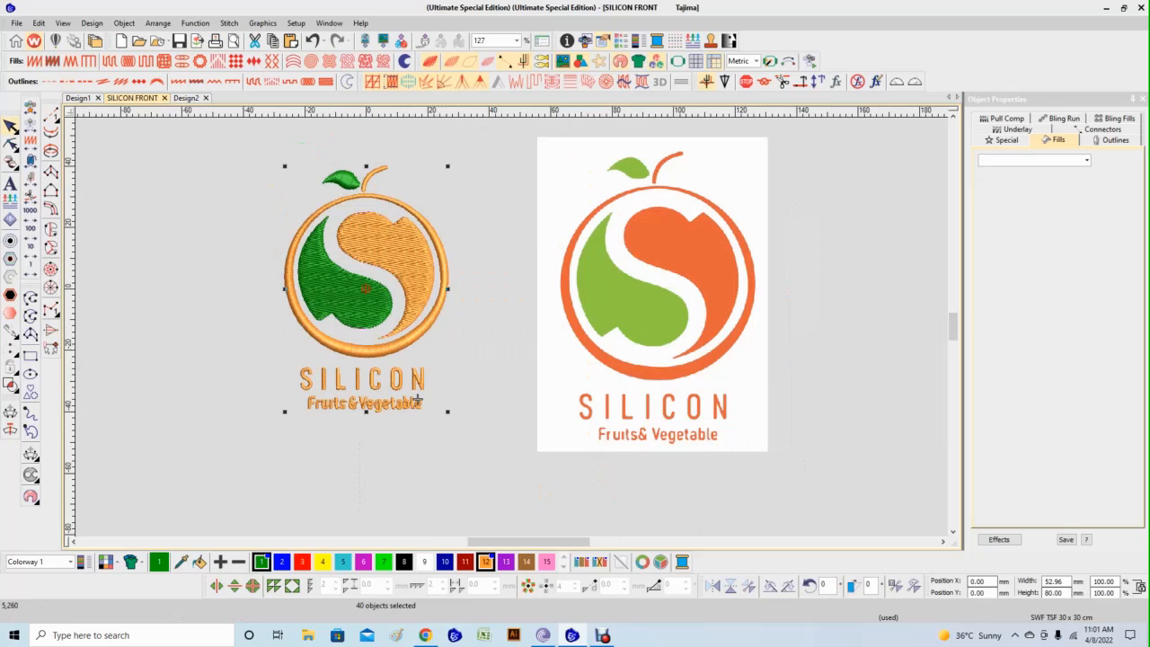
text(85)
key(Return)
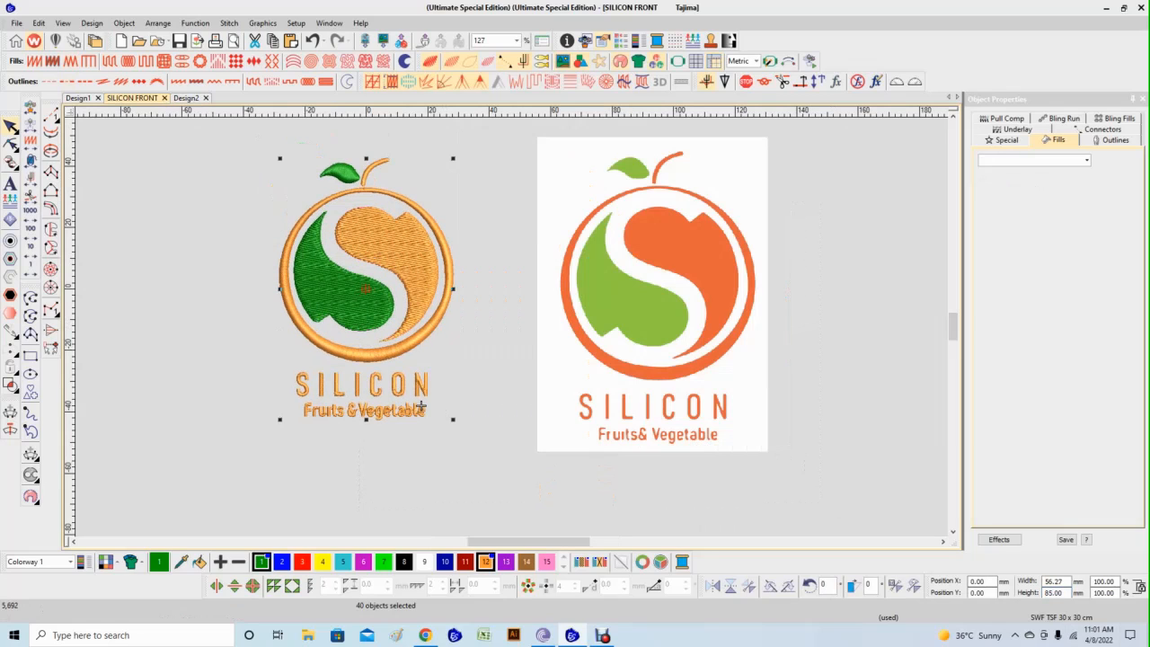
Select both lettering lines below the emblem and scale them proportionally to a width of 55 mm.
click(420, 406)
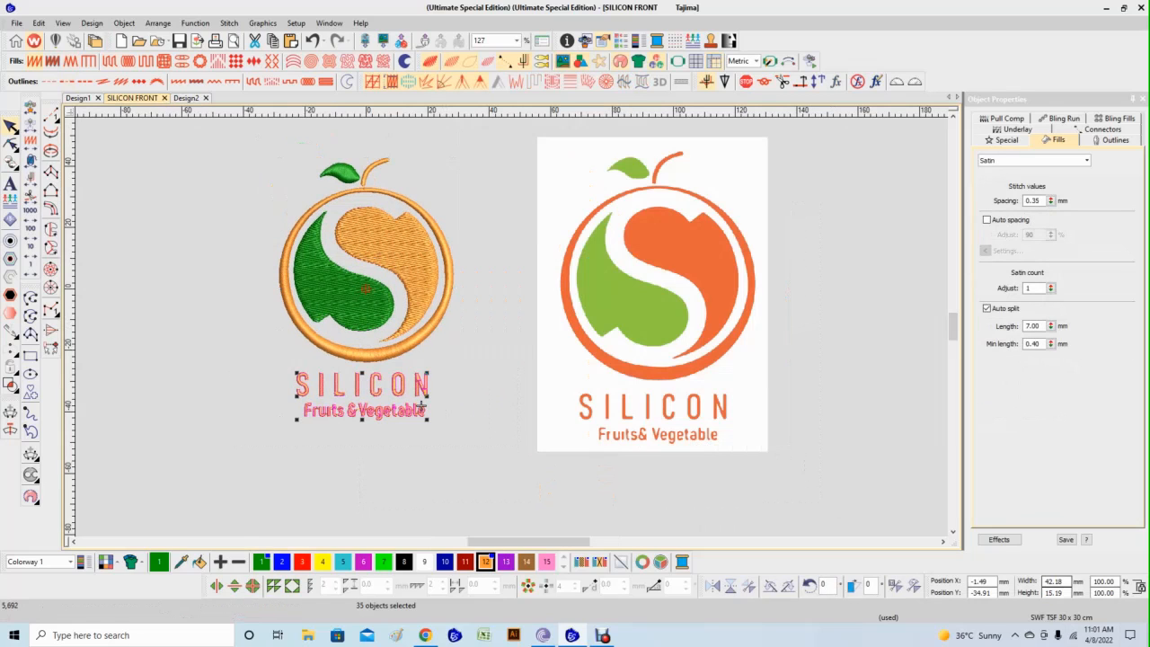
text(55)
key(Return)
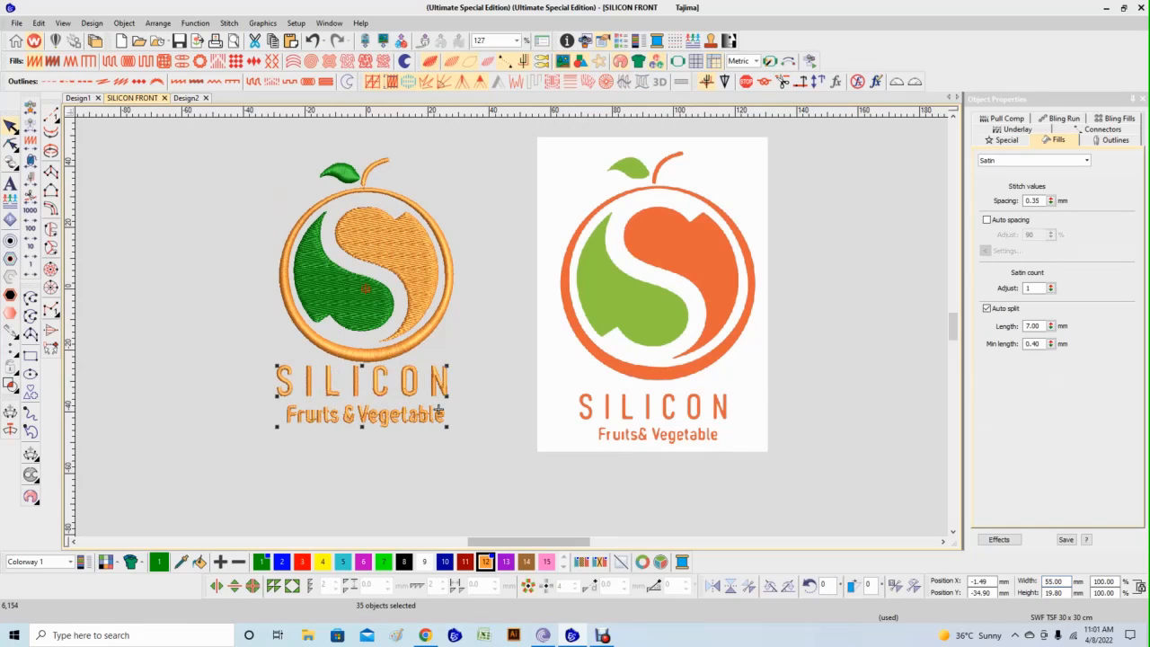
Move both lettering lines slightly farther below the emblem and center the whole embroidery at position 0, 0.
drag(439, 410, 441, 425)
drag(231, 135, 490, 472)
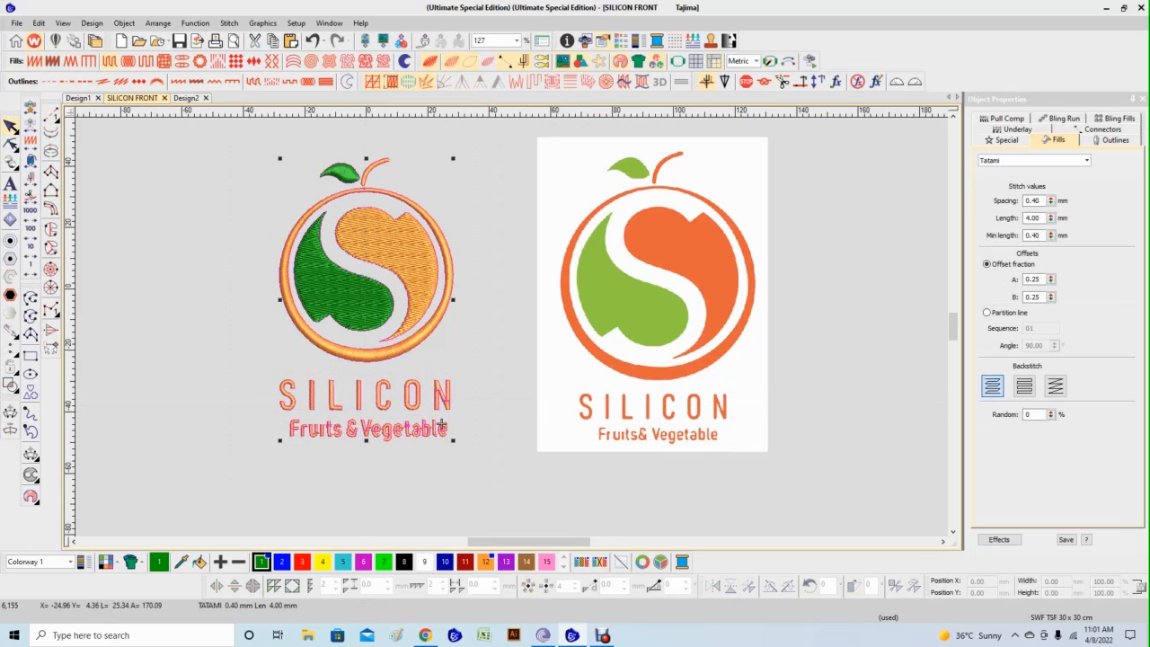
text(0)
key(Return)
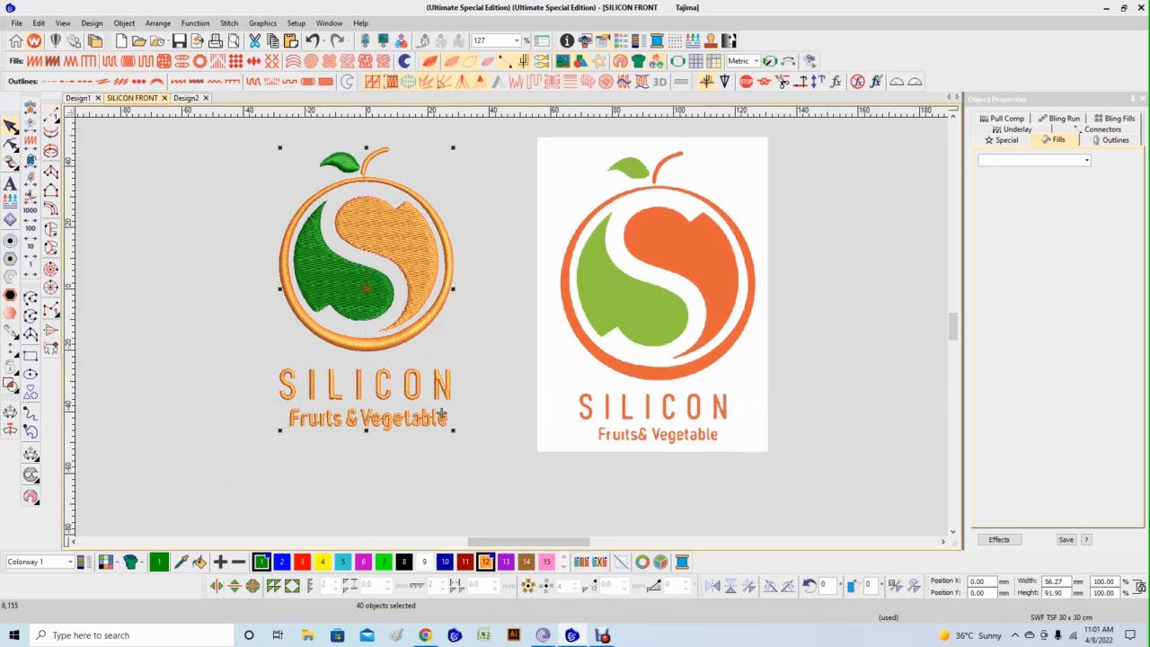
Select both lettering lines below the emblem and center them horizontally at X position 0.
drag(218, 130, 455, 333)
click(442, 413)
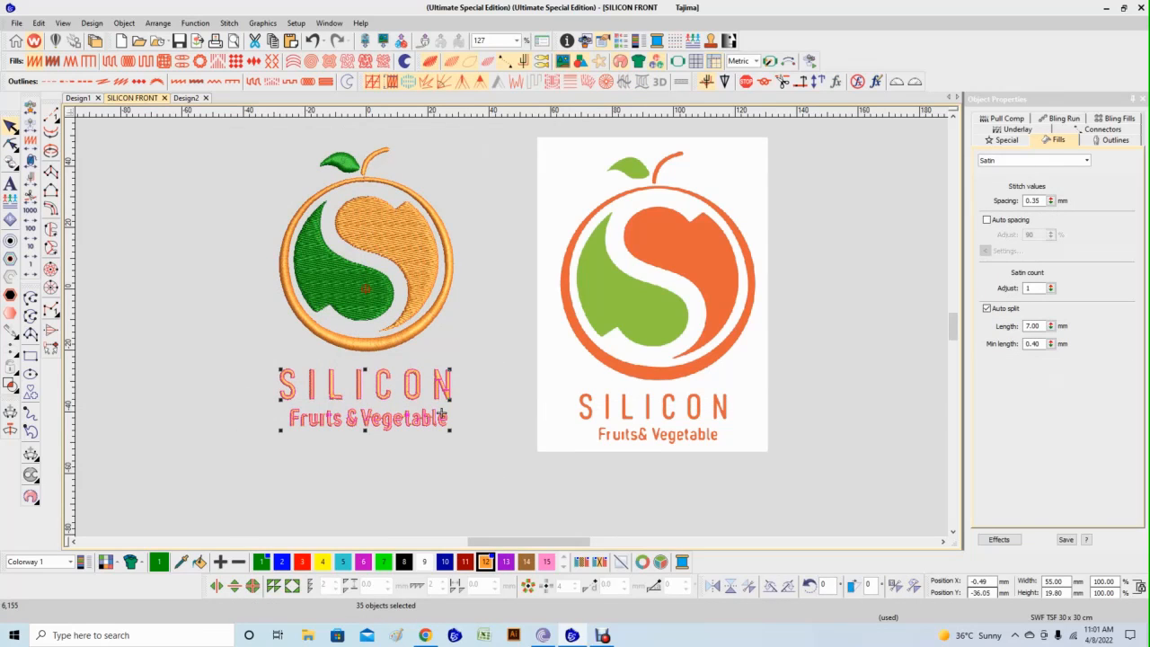
key(Return)
key(Escape)
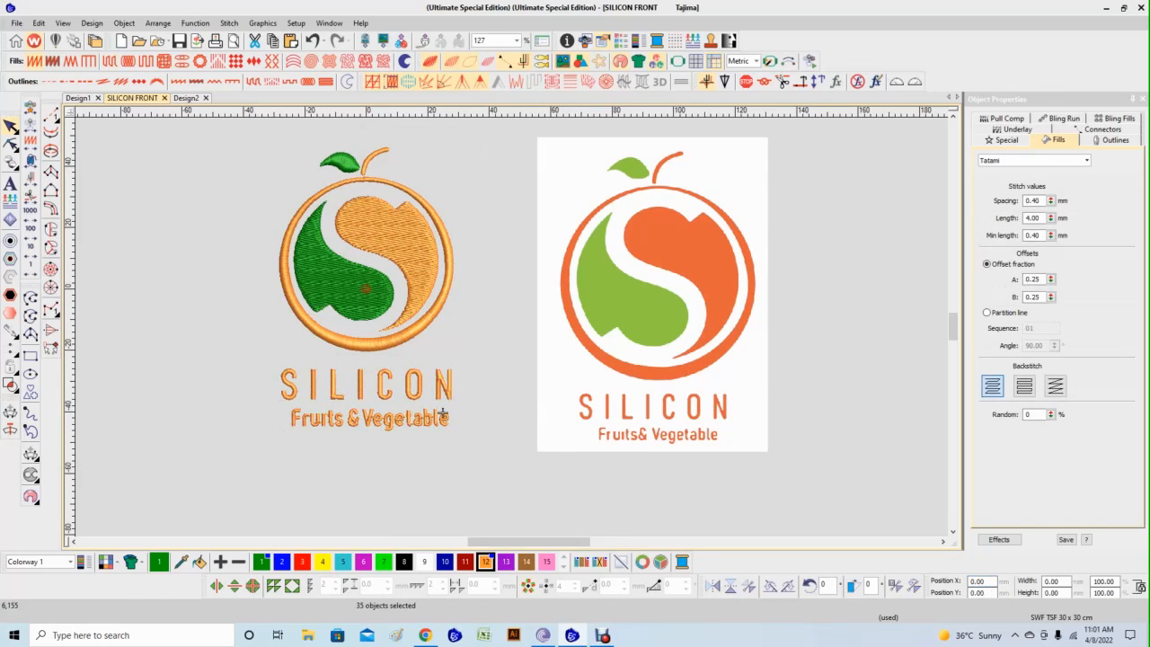
Select only the "Fruits & Vegetable" line and set its X position to 0.
drag(266, 400, 460, 457)
double_click(981, 581)
text(0)
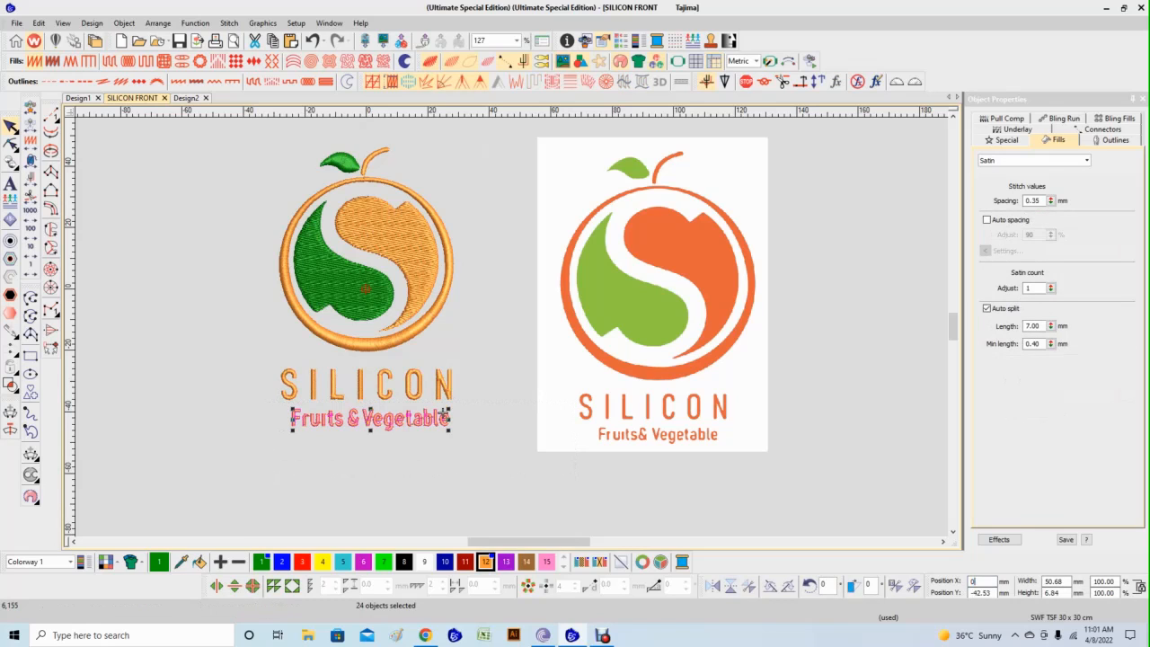
key(Return)
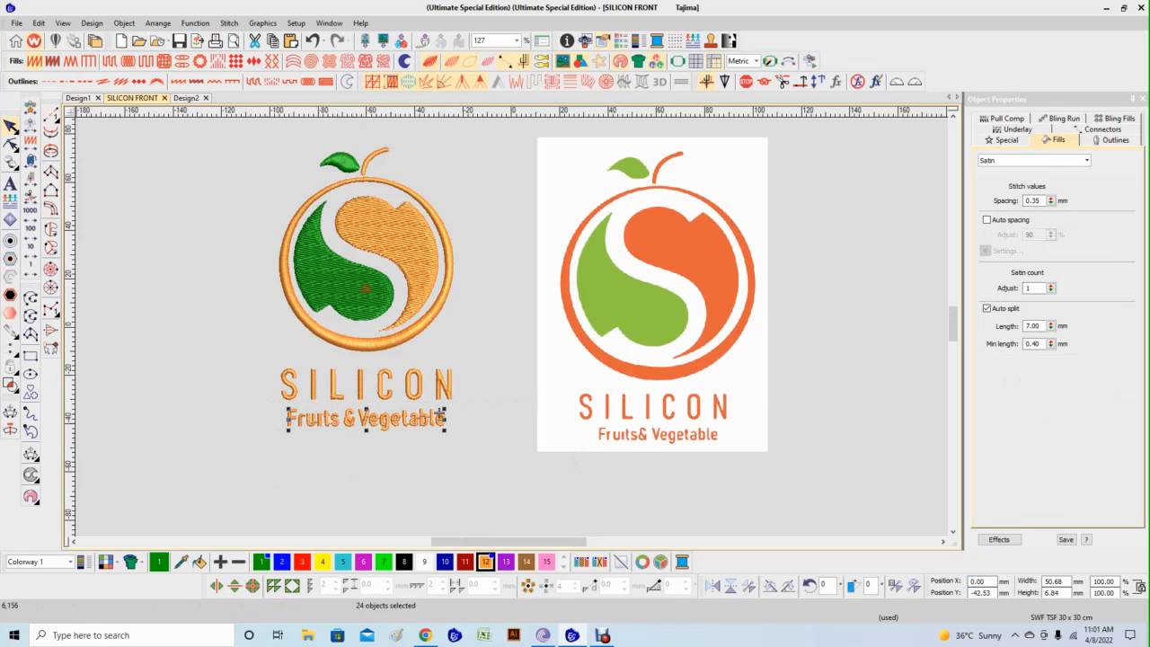
key(1)
key(Escape)
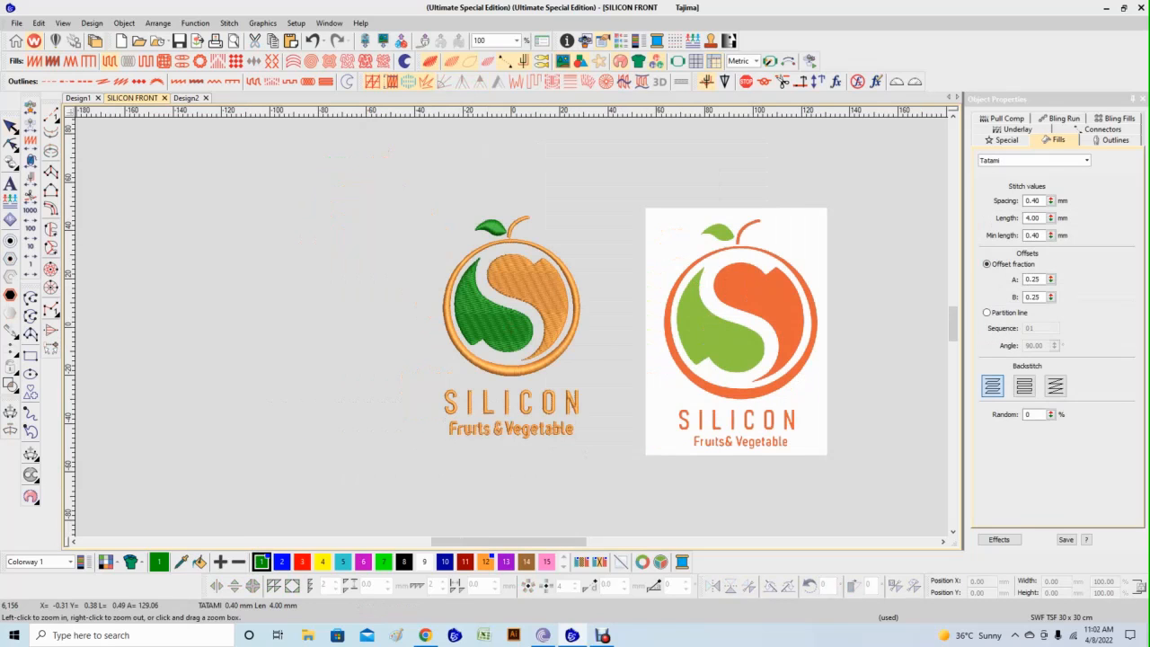
scroll(569, 424, up, 2)
key(h)
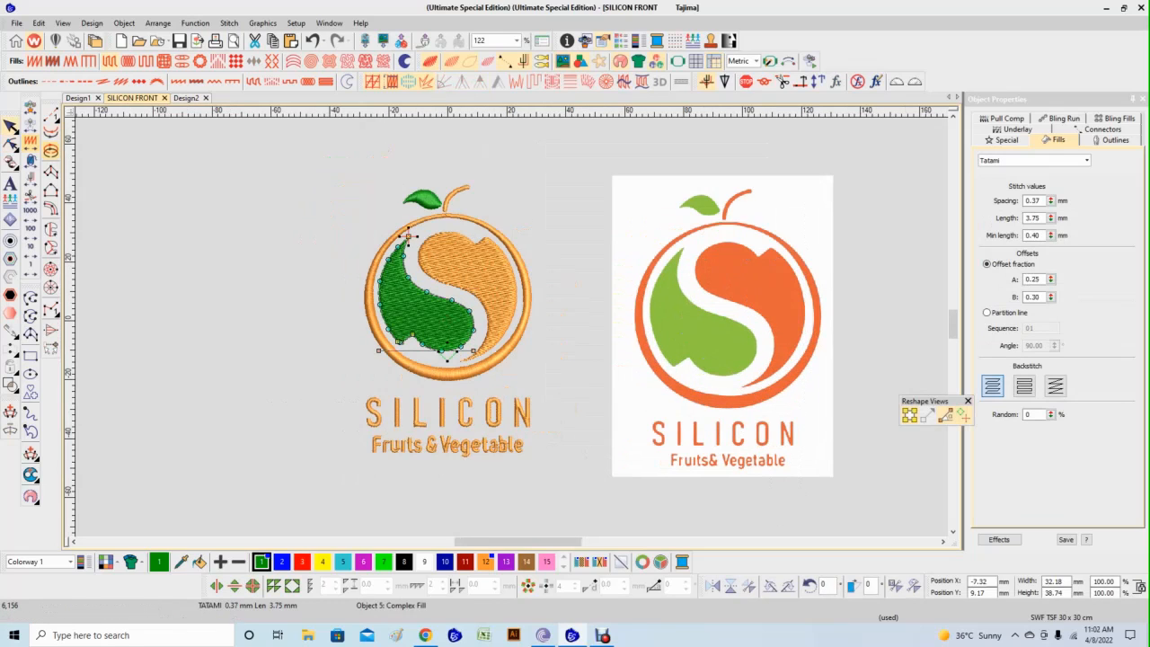
key(Escape)
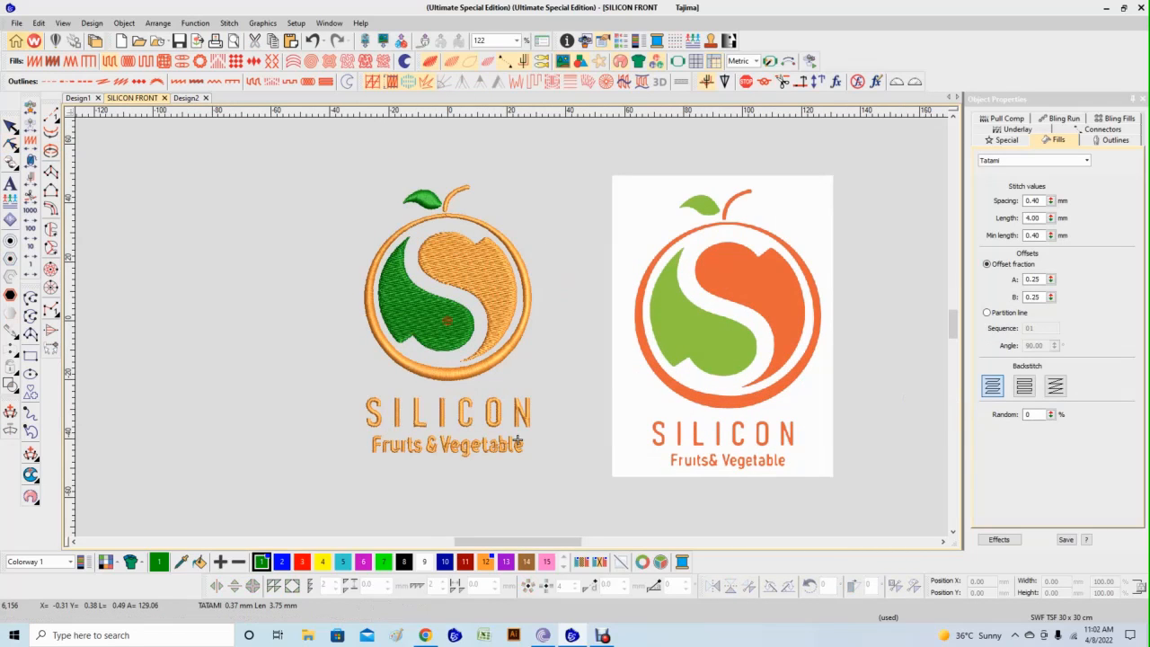
Save the design as SILICON FRONT in EMB format in the risvi folder, replacing the existing file.
key(alt+f)
key(Escape)
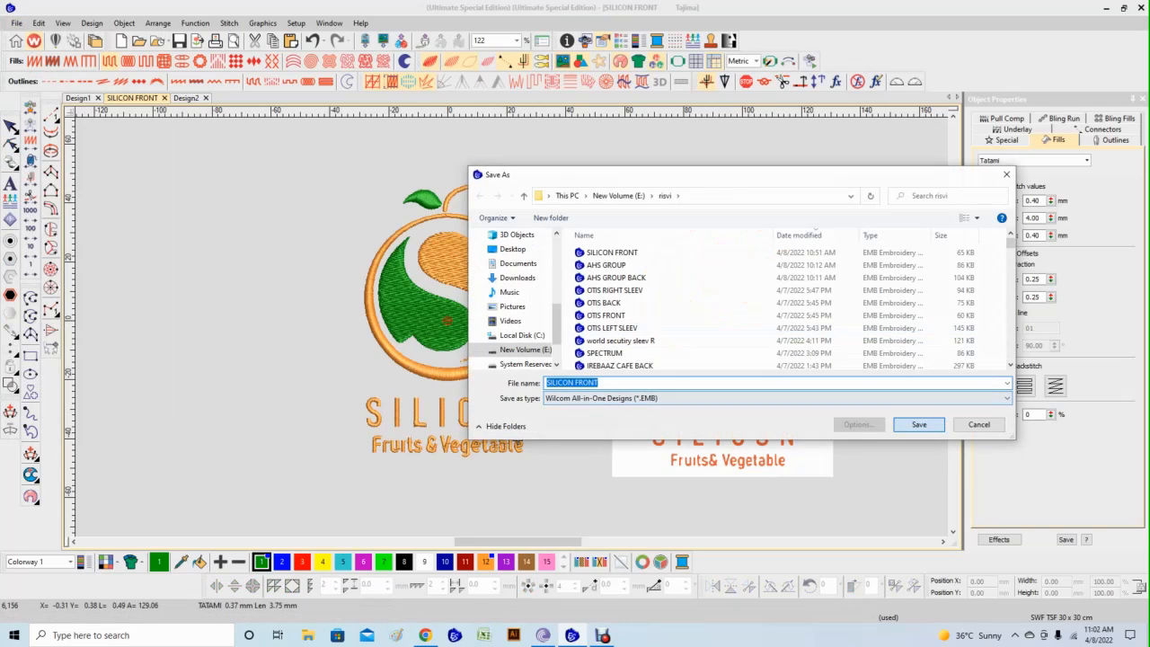
key(Return)
key(y)
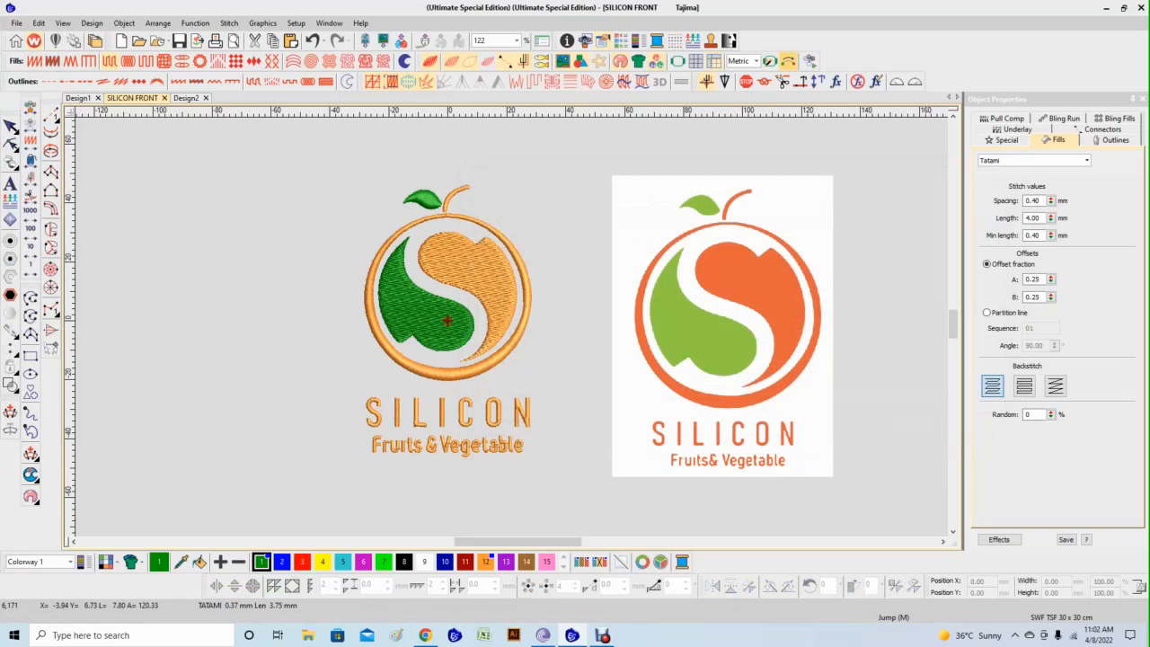
click(788, 62)
click(639, 206)
click(602, 635)
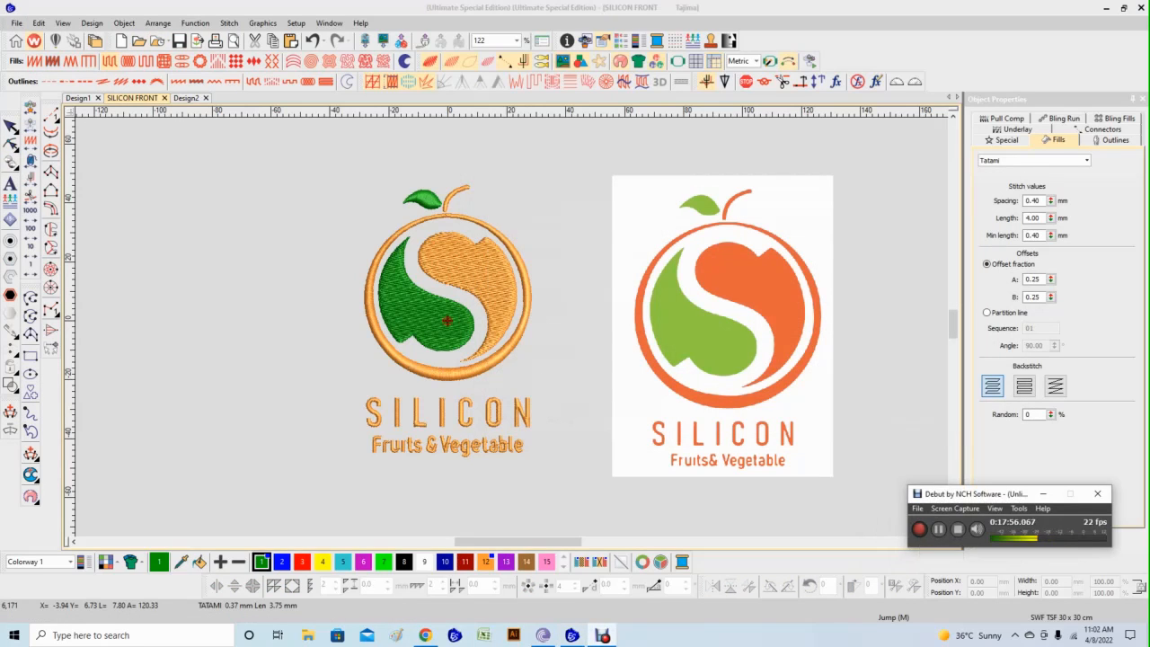